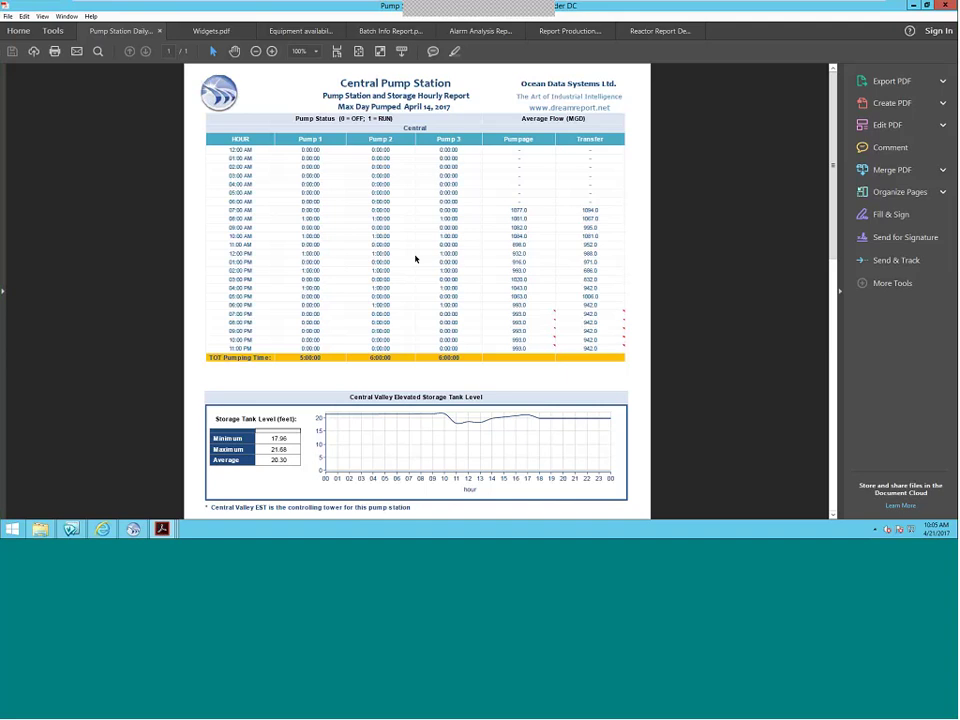
# Scroll through the Central Pump Station report, then switch to the Tank Production Report (Widgets.pdf)
pyautogui.scroll(-1, 430, 266)
pyautogui.scroll(1, 430, 266)
pyautogui.scroll(-2, 430, 266)
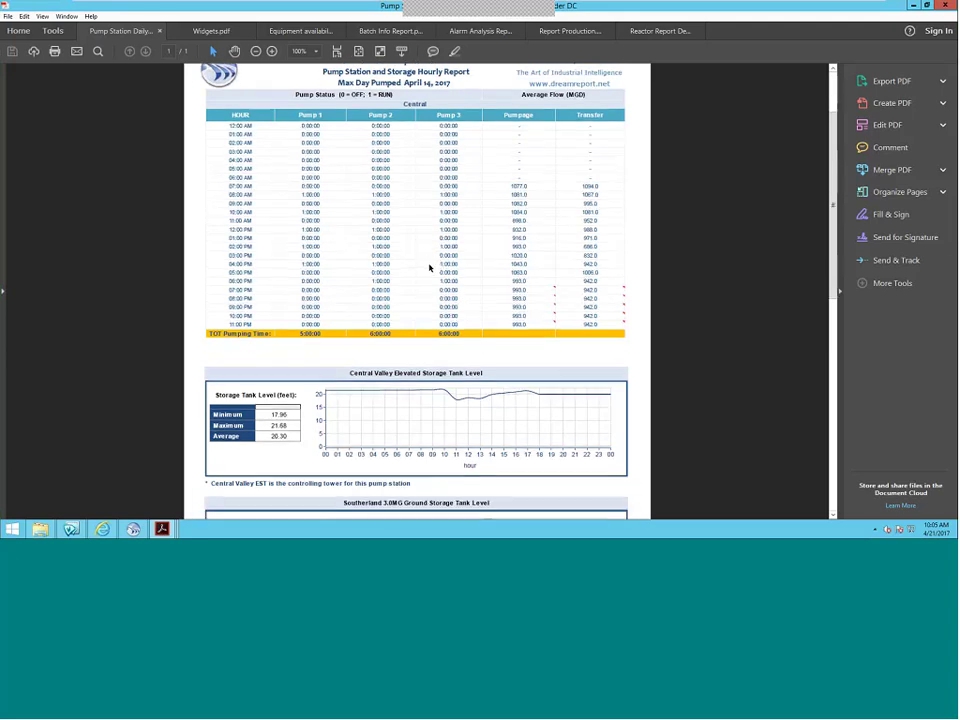
pyautogui.scroll(-1, 430, 267)
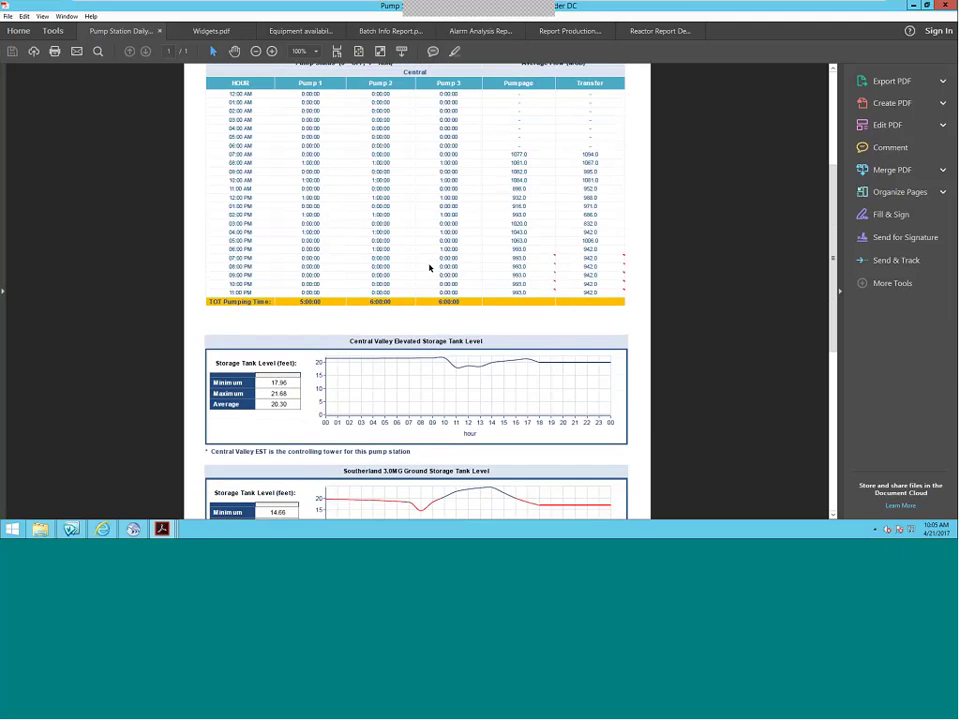
pyautogui.scroll(-3, 430, 267)
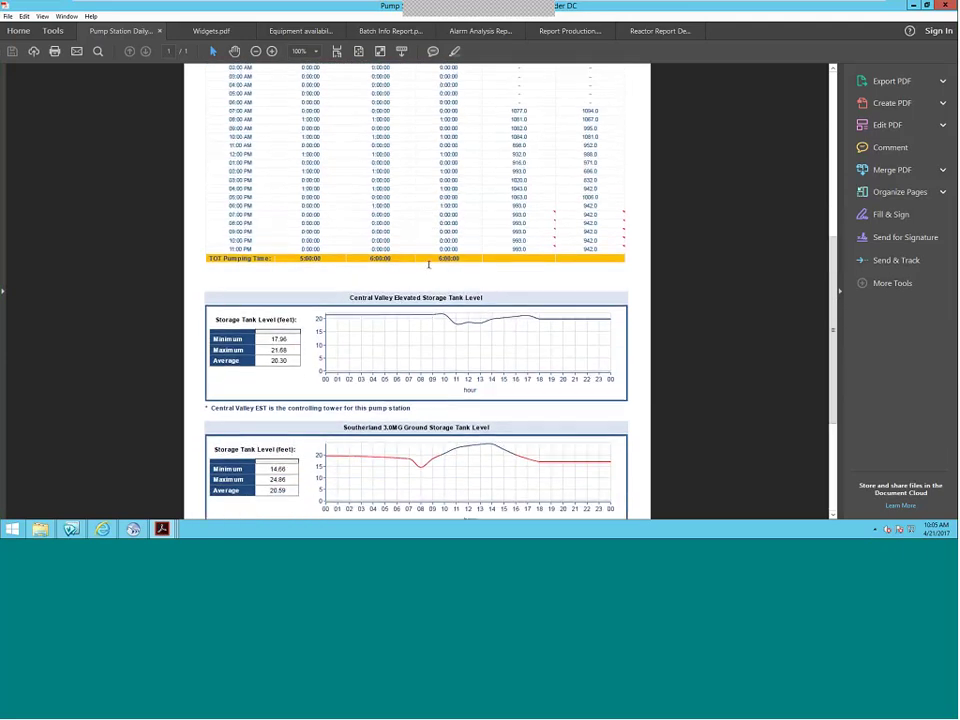
pyautogui.scroll(6, 428, 264)
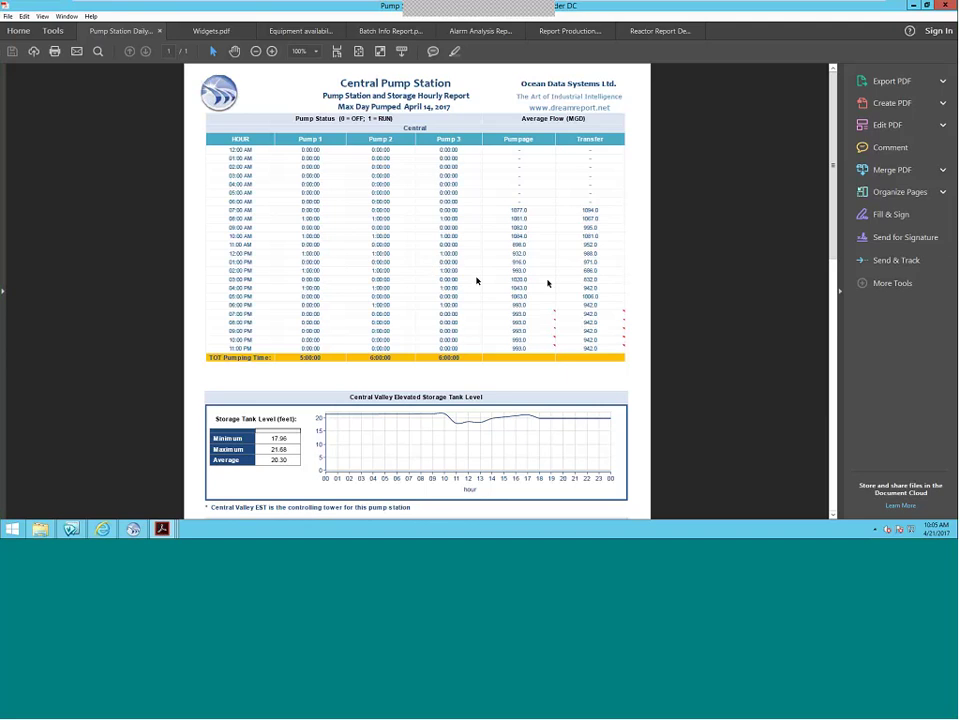
pyautogui.scroll(-3, 548, 285)
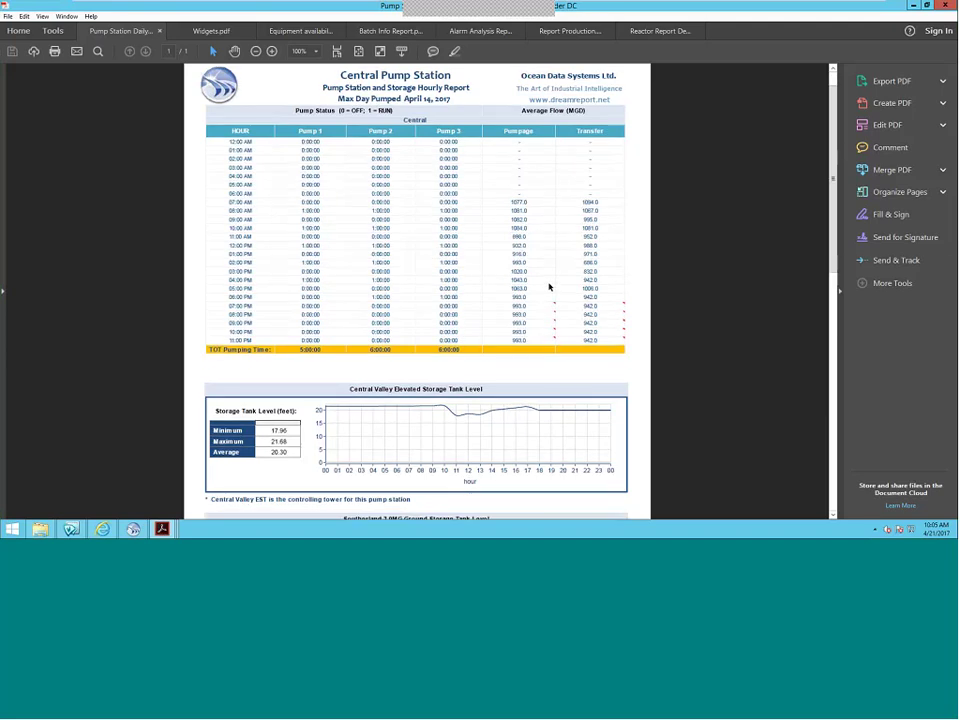
pyautogui.scroll(-6, 548, 289)
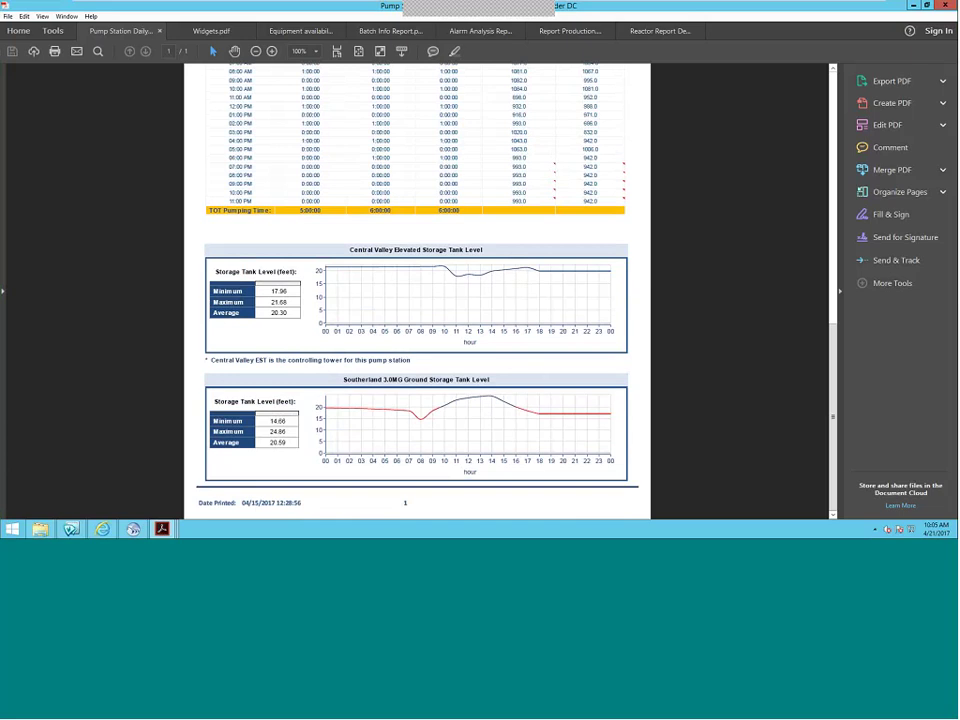
pyautogui.scroll(1, 416, 290)
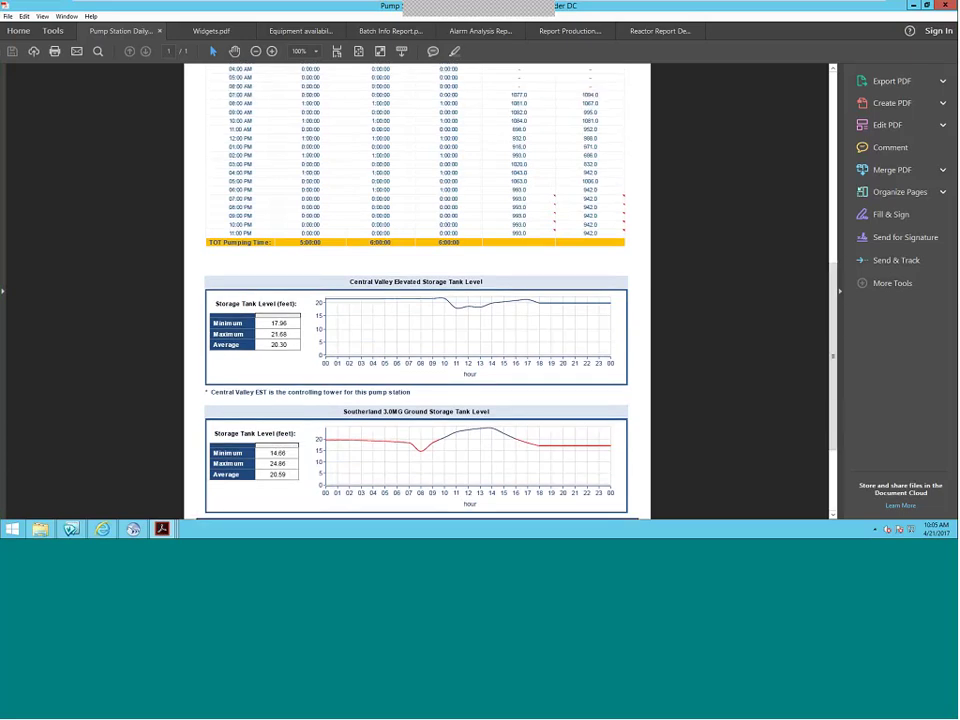
pyautogui.hotkey('ctrl', 'Tab')
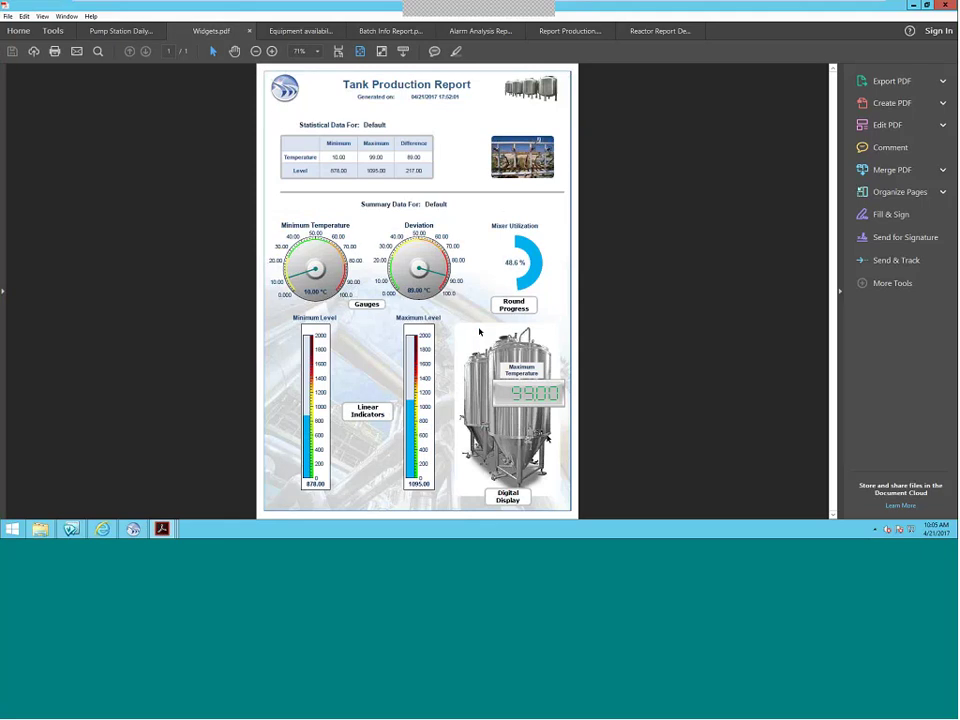
# View the April 2017 Equipment Availability Report, then switch to the Batch Report
pyautogui.click(297, 31)
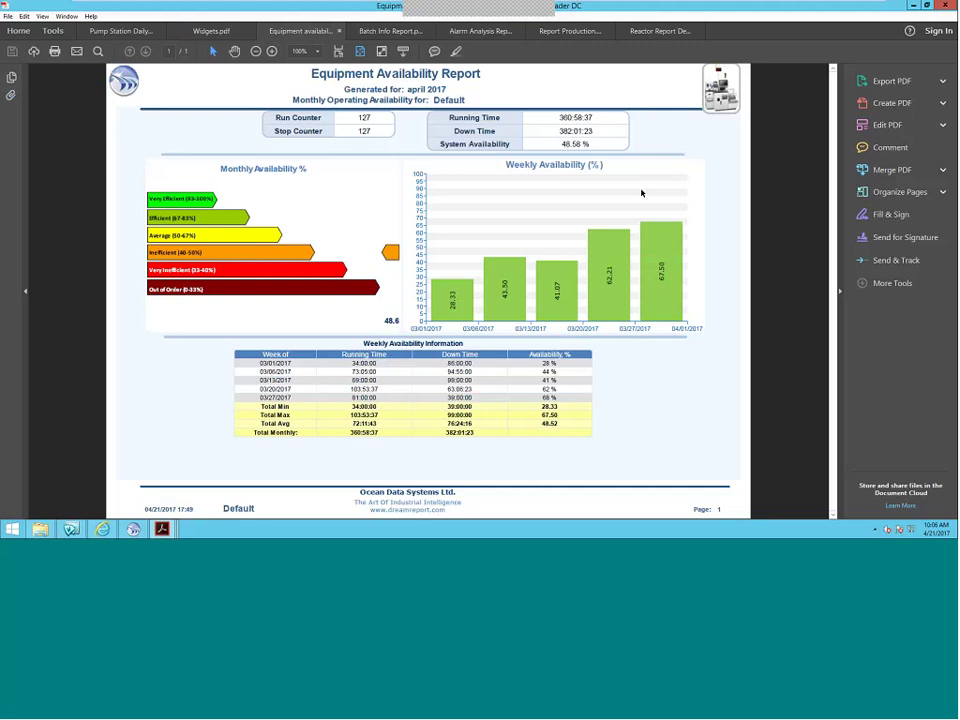
pyautogui.click(396, 32)
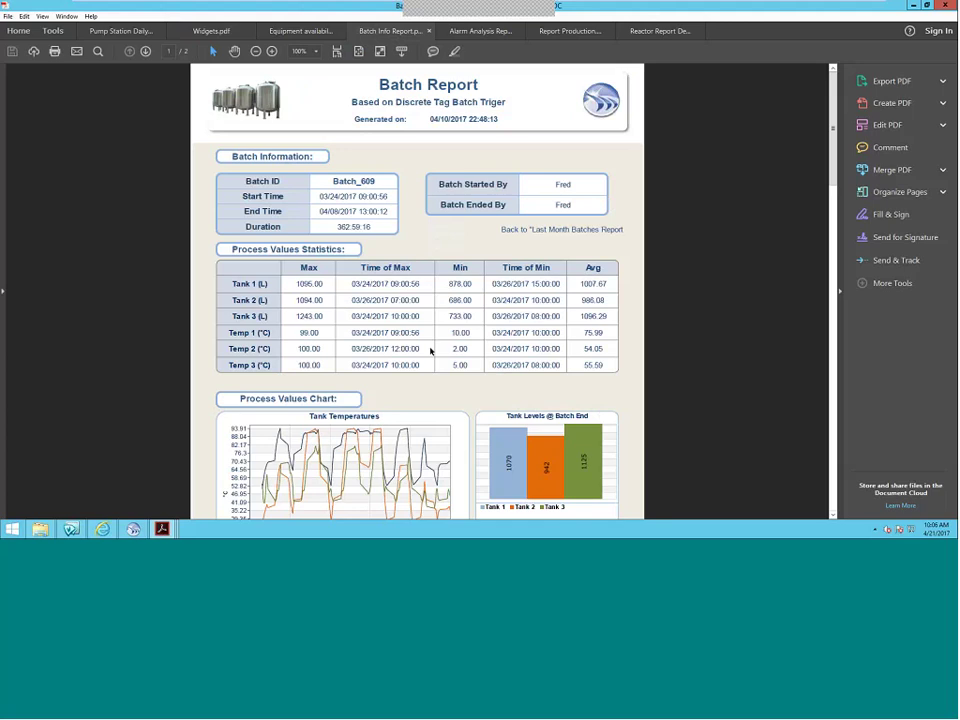
# Scroll through the Batch Report's statistics and charts, then open the Alarm Analysis Report
pyautogui.scroll(-1, 340, 332)
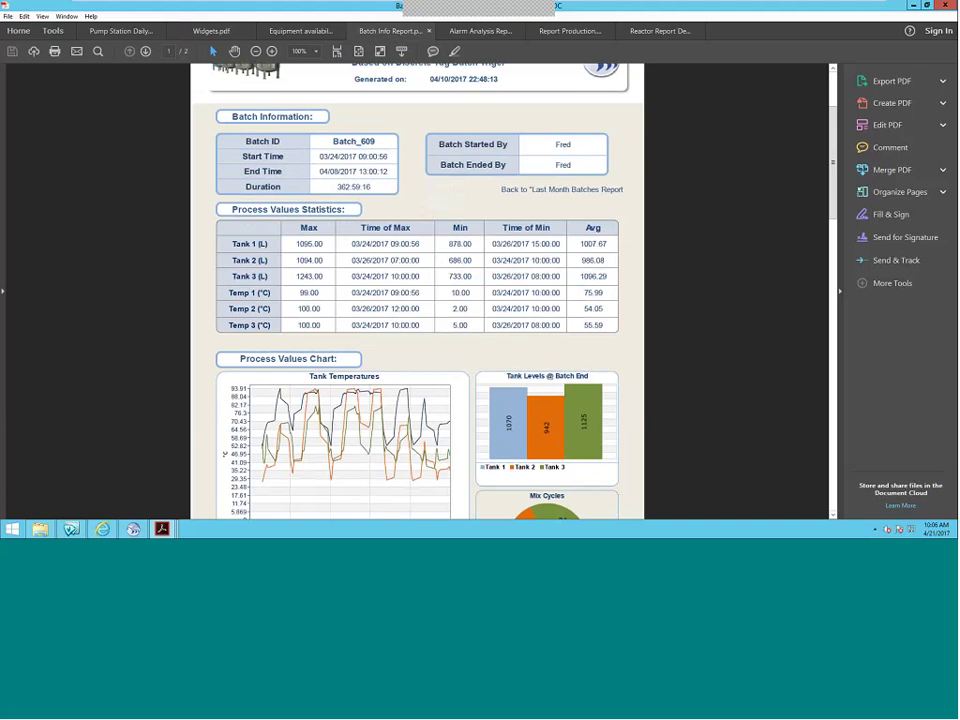
pyautogui.scroll(-1, 476, 358)
pyautogui.scroll(-2, 476, 358)
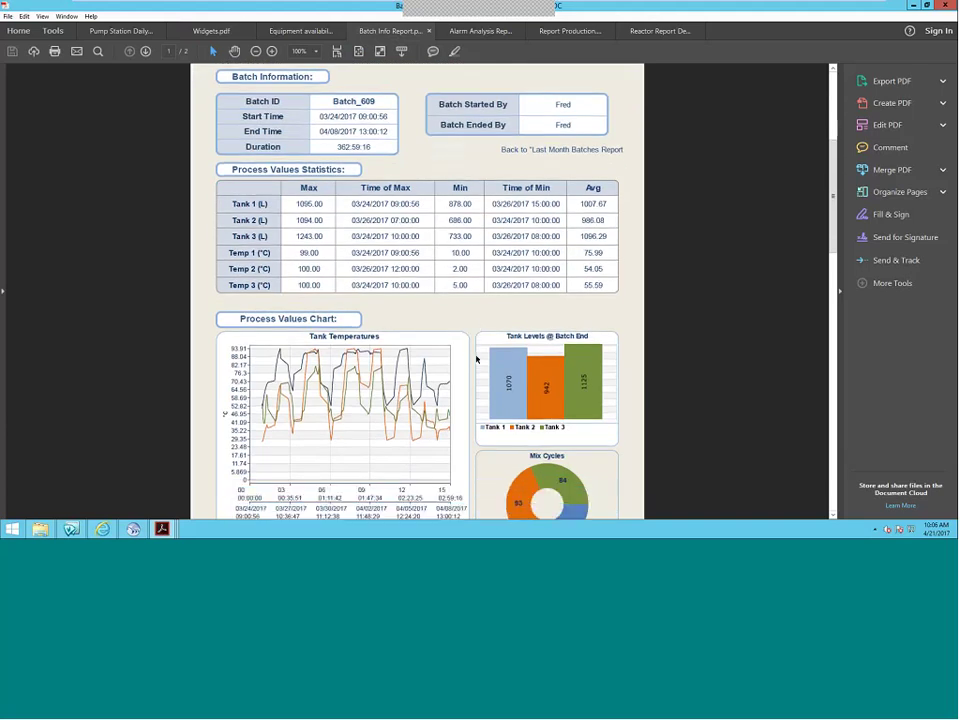
pyautogui.scroll(-1, 476, 359)
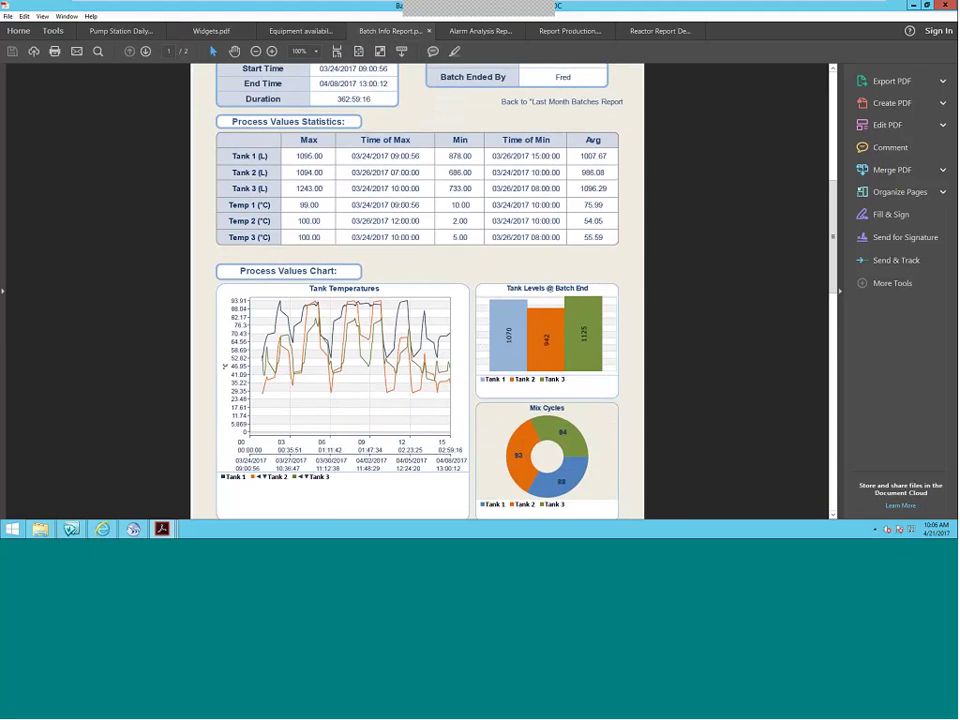
pyautogui.scroll(-1, 400, 290)
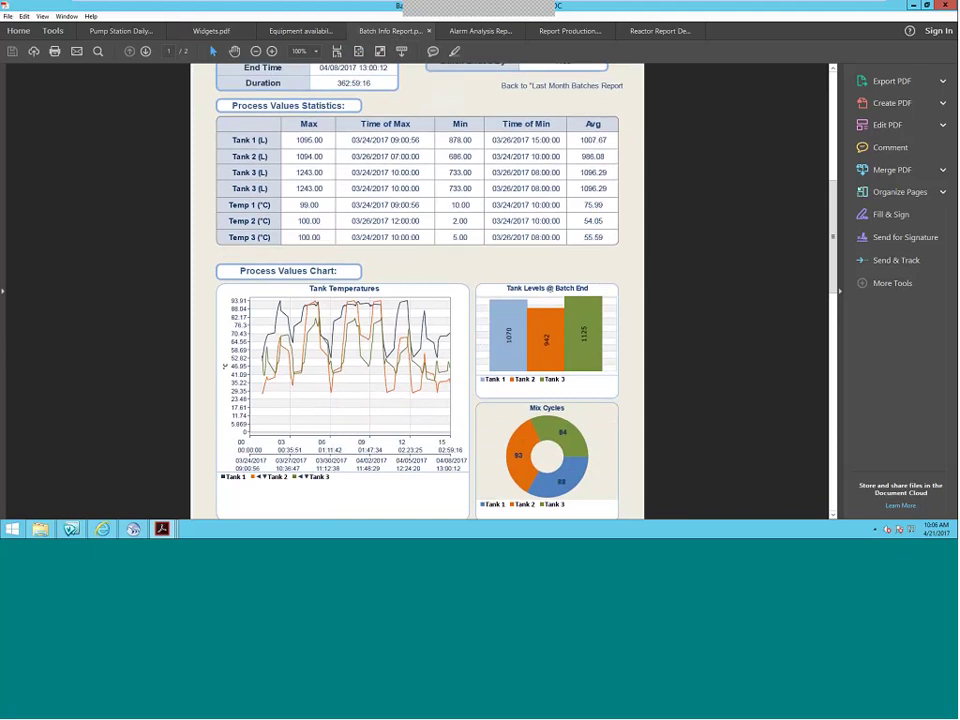
pyautogui.scroll(-1, 587, 440)
pyautogui.scroll(-1, 587, 440)
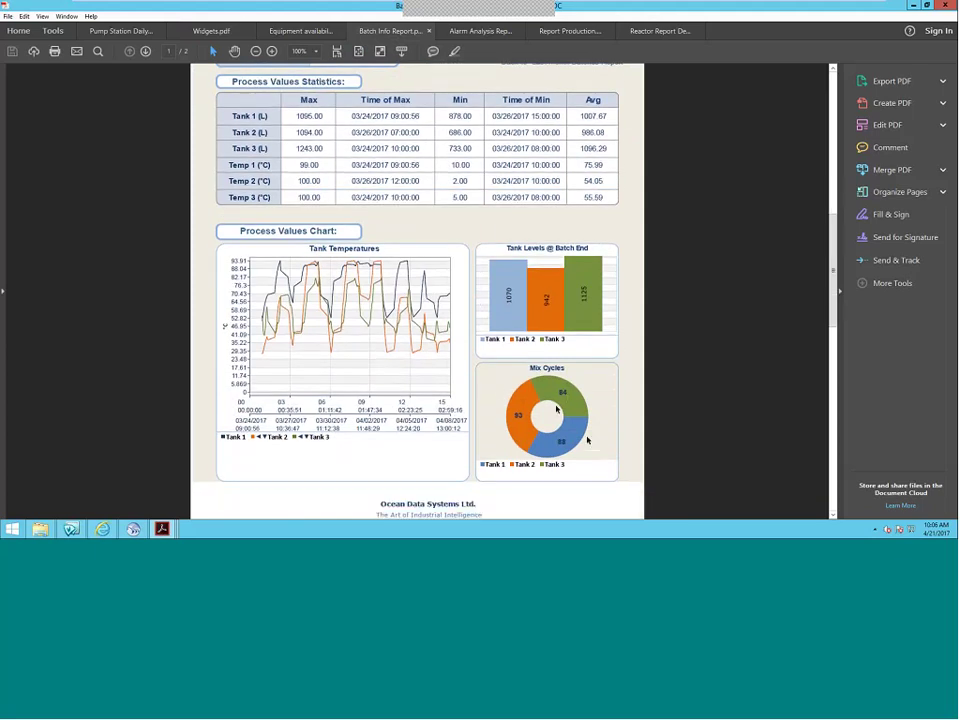
pyautogui.scroll(-1, 639, 339)
pyautogui.scroll(3, 477, 69)
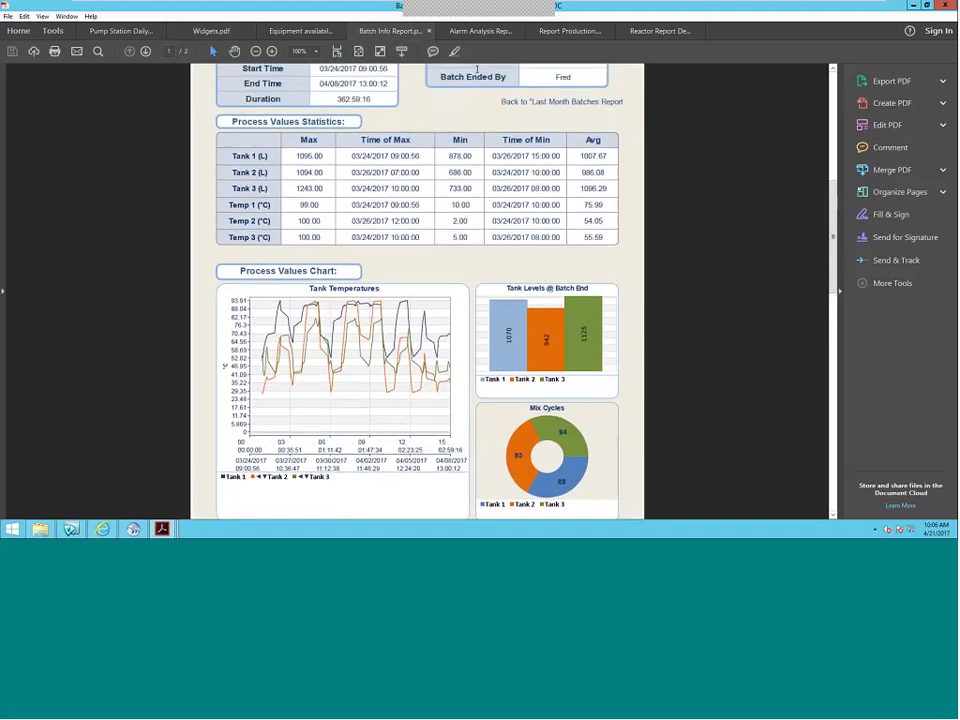
pyautogui.click(485, 33)
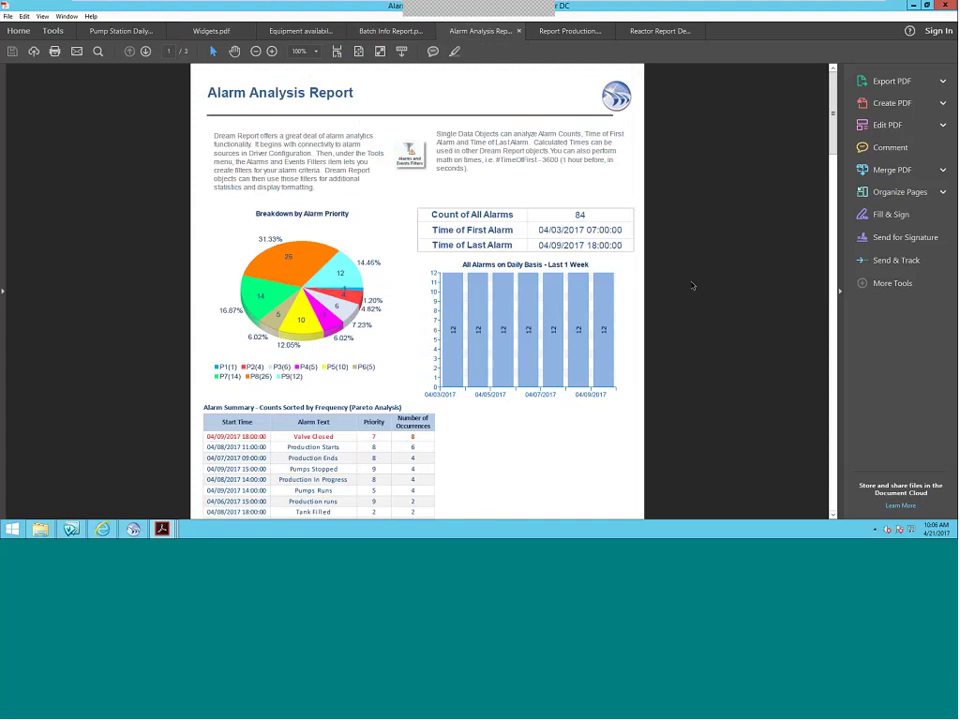
# Scroll through the Alarm Analysis Report's alarm counts and priority breakdown
pyautogui.scroll(-1, 596, 321)
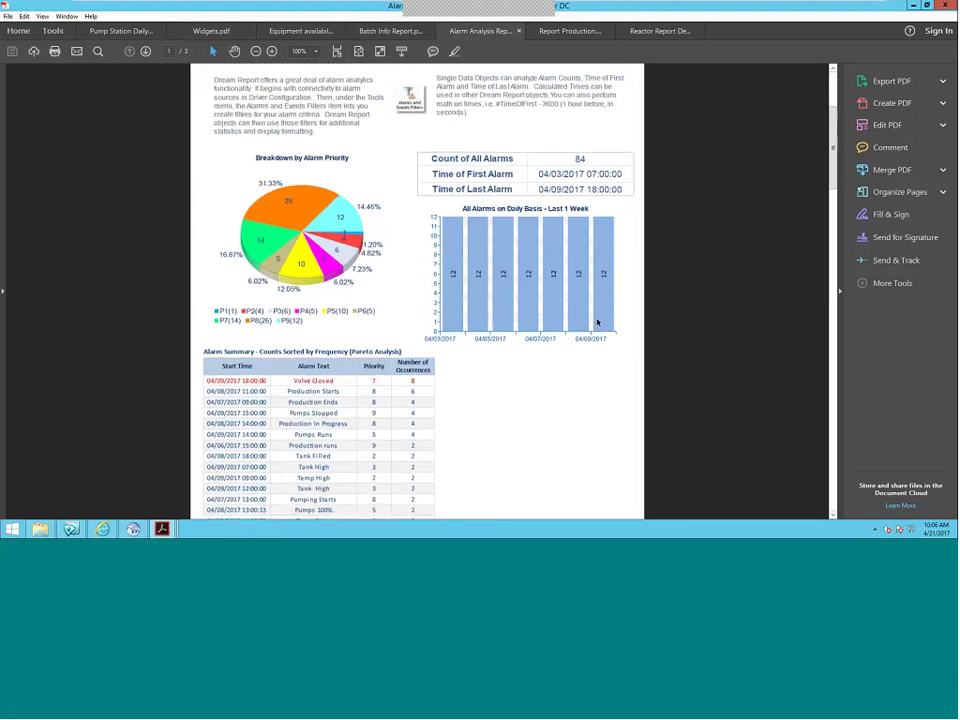
pyautogui.scroll(-1, 597, 321)
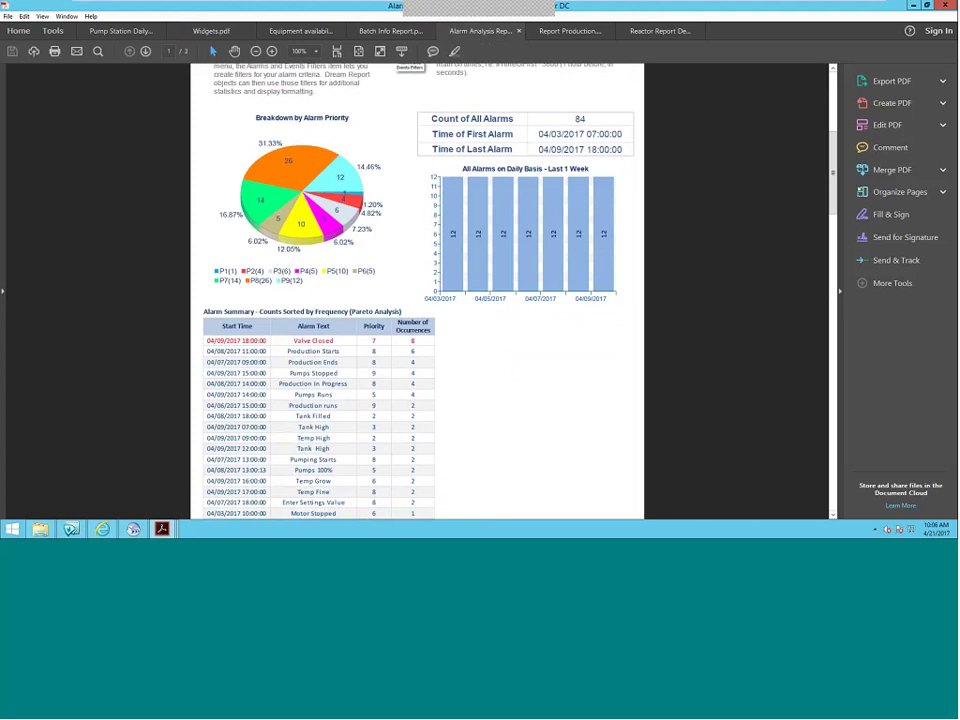
pyautogui.scroll(-2, 568, 366)
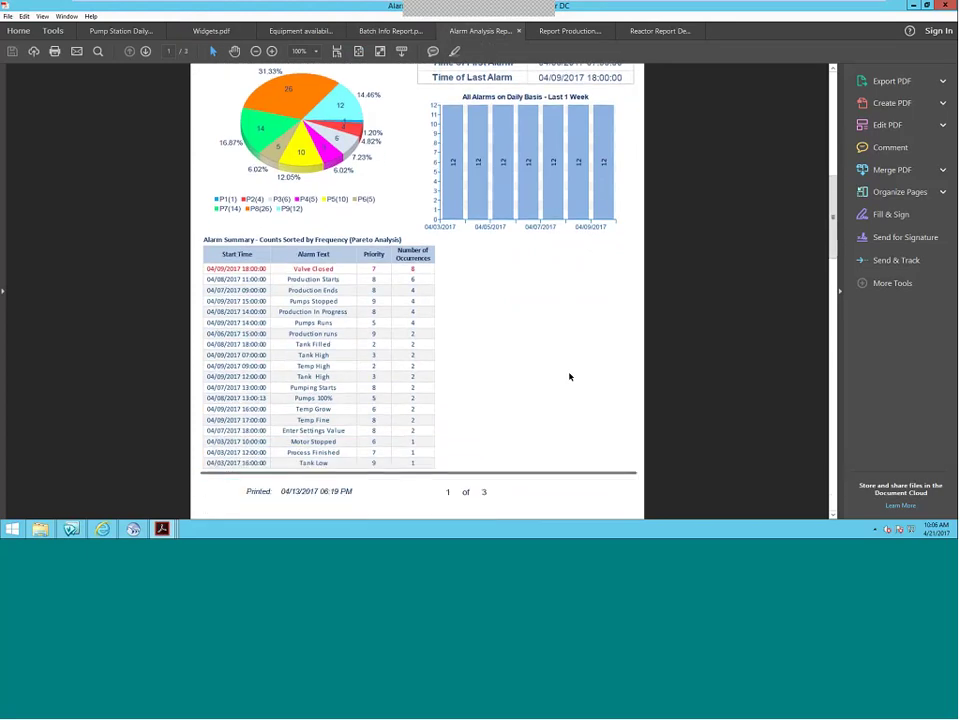
pyautogui.scroll(2, 560, 370)
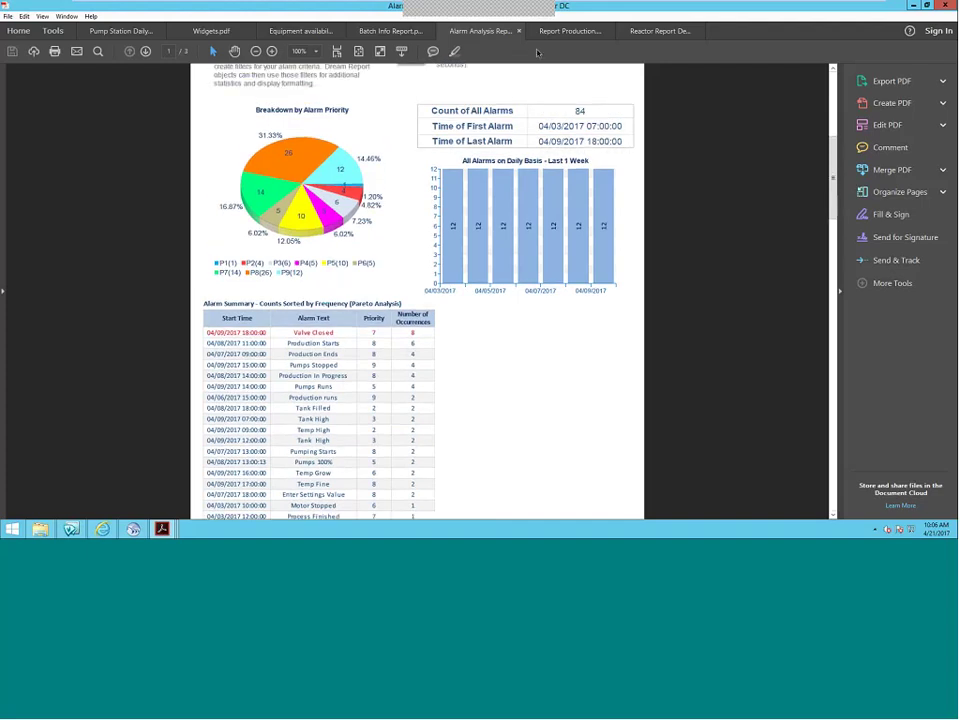
# Open the Production Plant report and scroll down to the Daily Tanks Summary
pyautogui.click(560, 31)
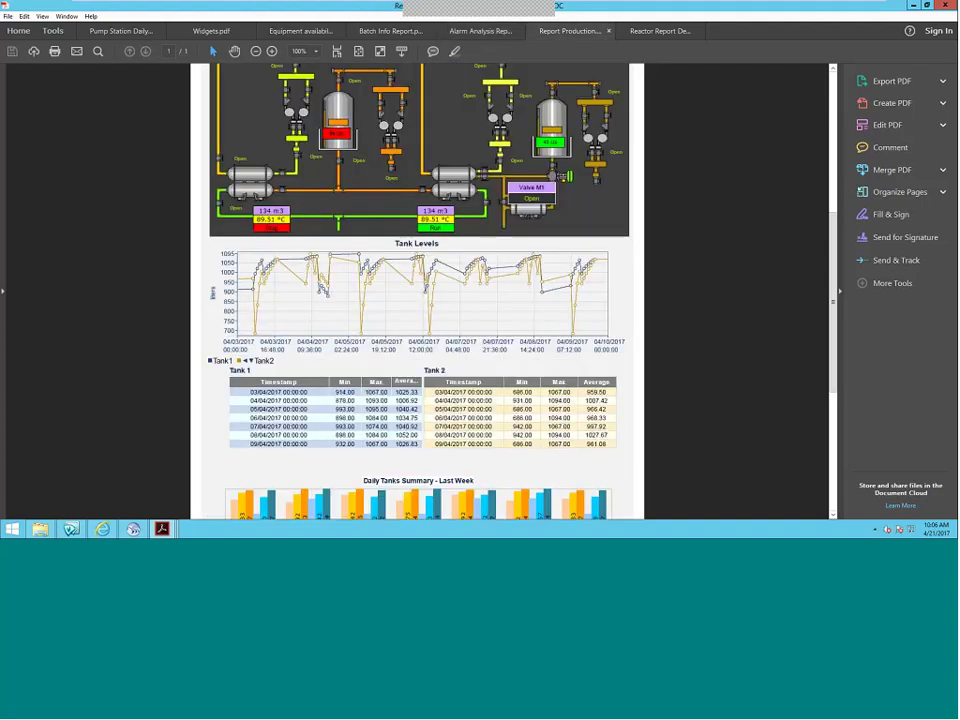
pyautogui.scroll(3, 638, 268)
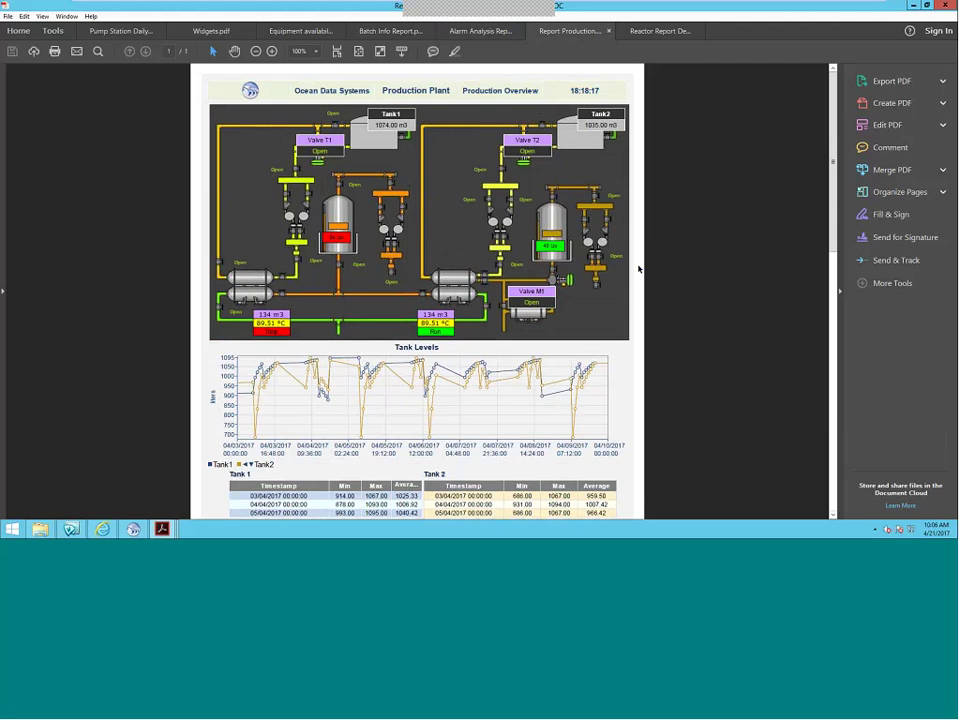
pyautogui.scroll(-1, 638, 270)
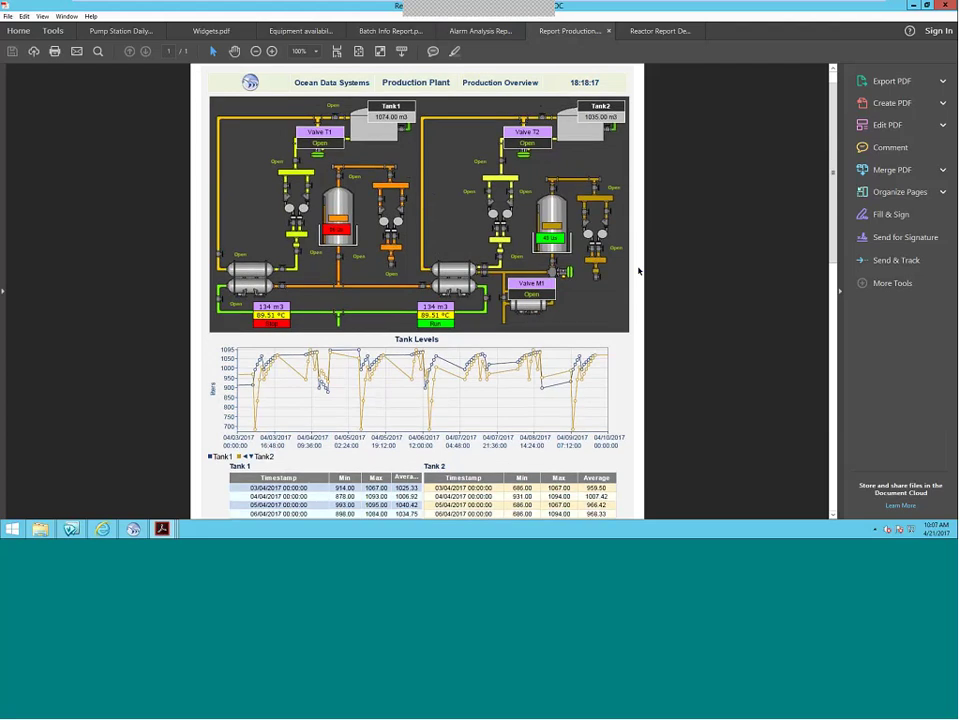
pyautogui.scroll(-2, 638, 270)
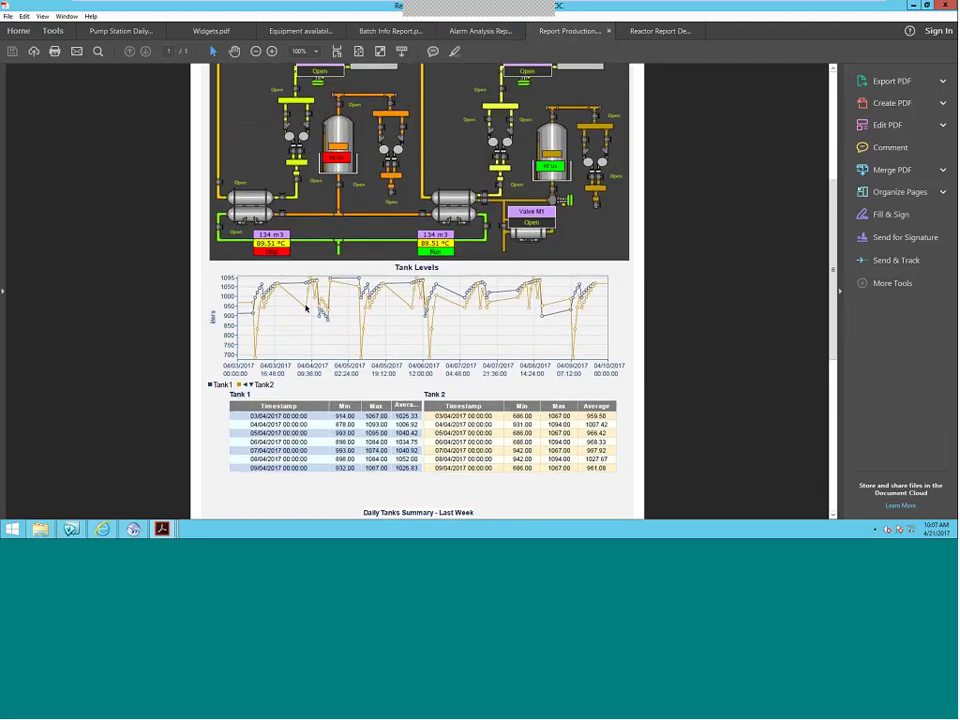
pyautogui.scroll(-3, 517, 410)
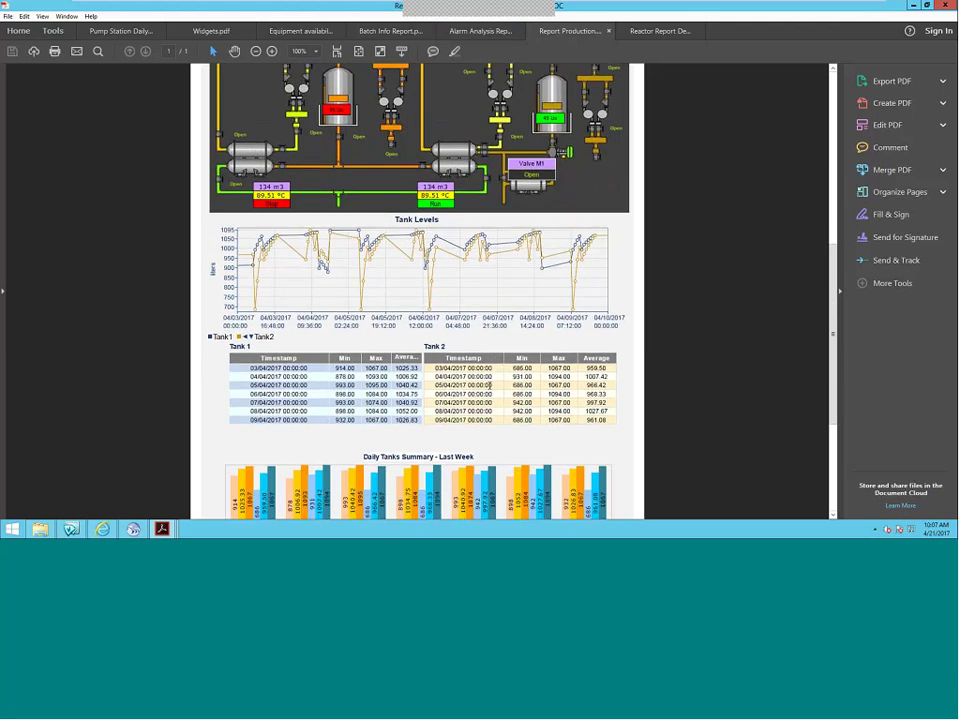
# Open the Reactor Report and scroll through its step table and chart
pyautogui.click(666, 33)
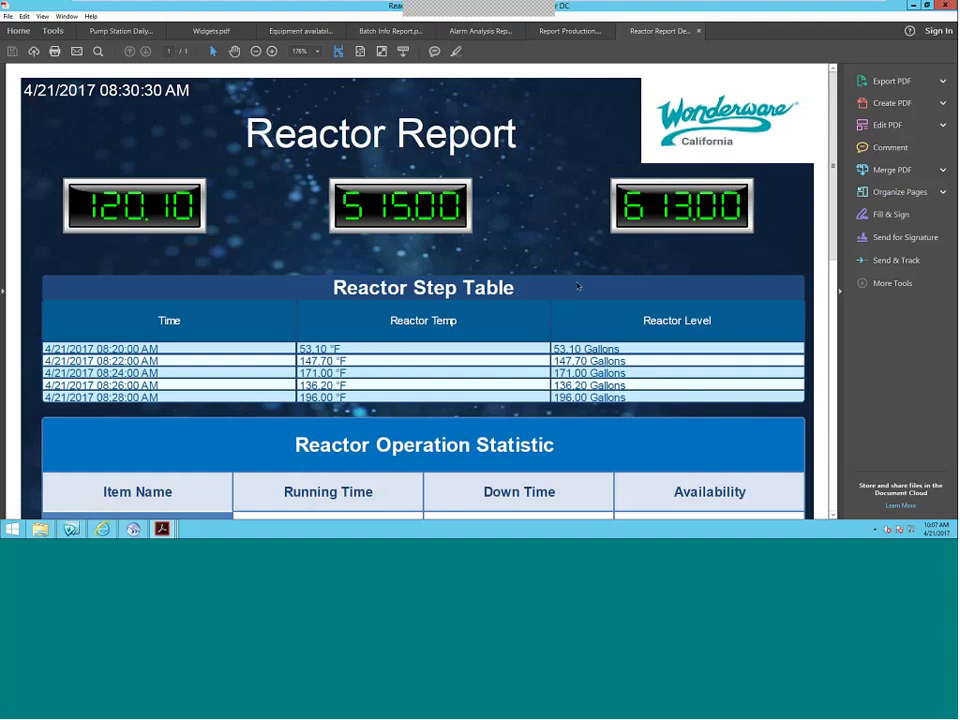
pyautogui.scroll(-1, 618, 360)
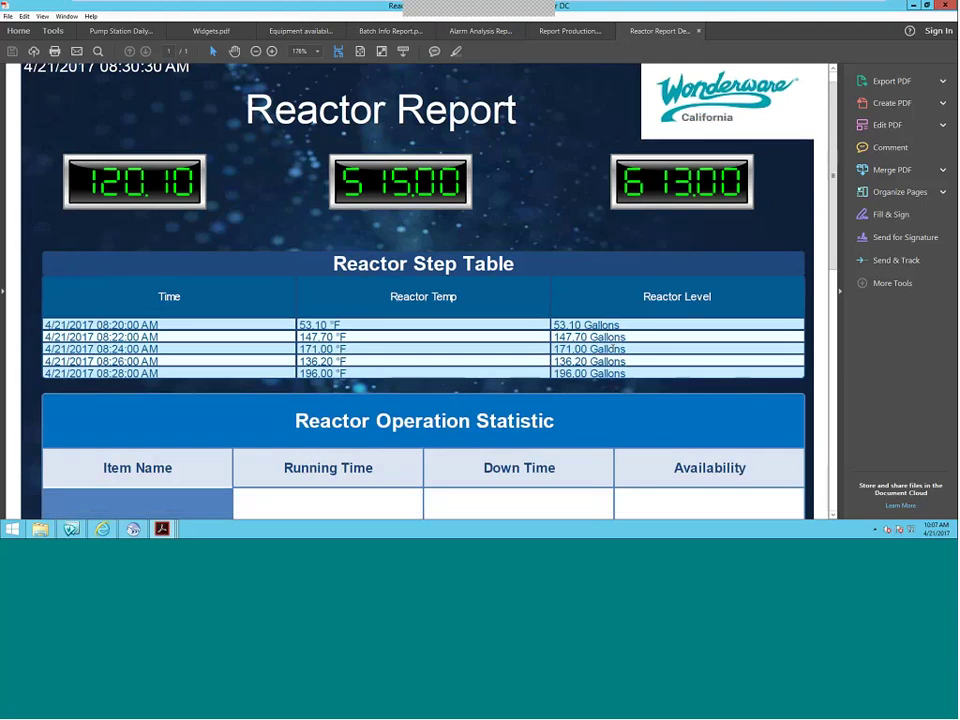
pyautogui.scroll(-2, 615, 350)
pyautogui.scroll(3, 614, 351)
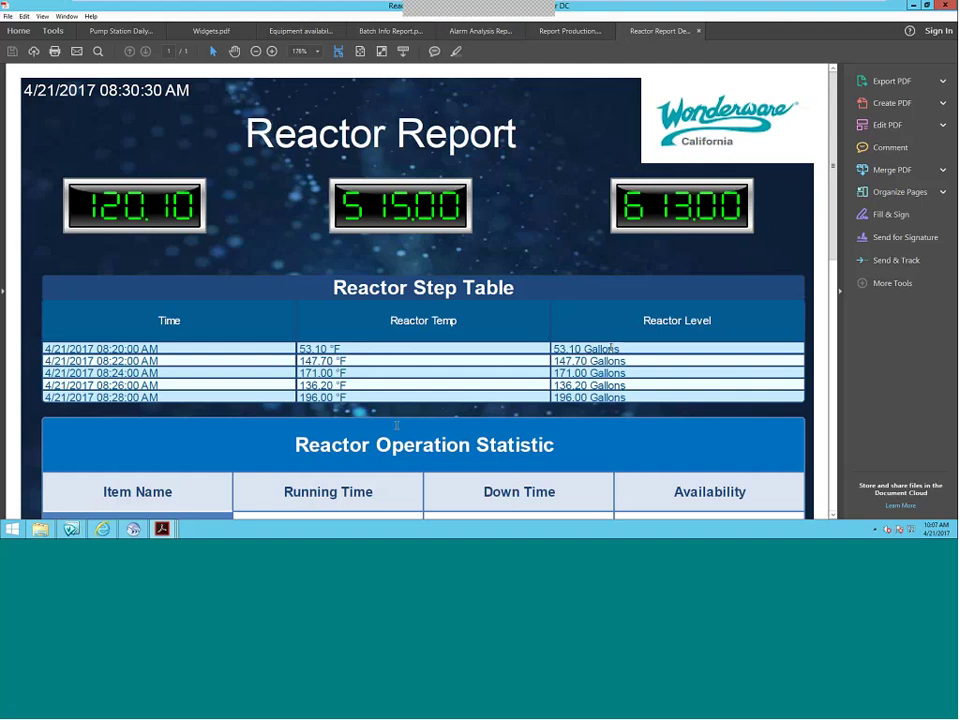
pyautogui.scroll(-3, 397, 425)
pyautogui.scroll(3, 519, 371)
pyautogui.scroll(-3, 519, 373)
pyautogui.scroll(-6, 519, 373)
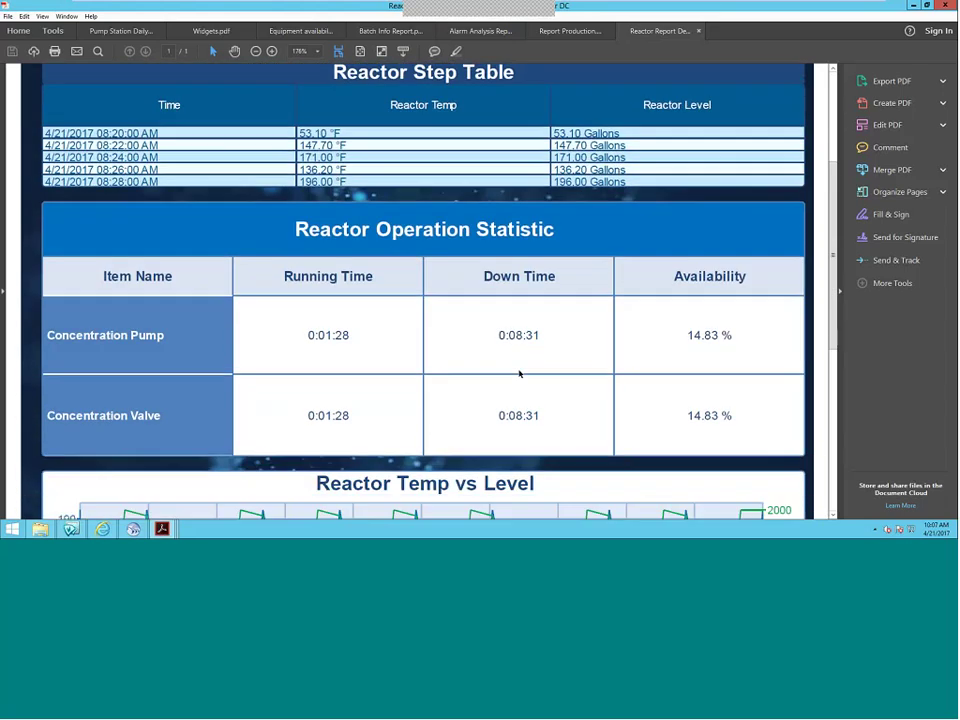
pyautogui.scroll(-4, 519, 373)
# Set the zoom to 125% and scroll back to the top of the report
pyautogui.click(316, 51)
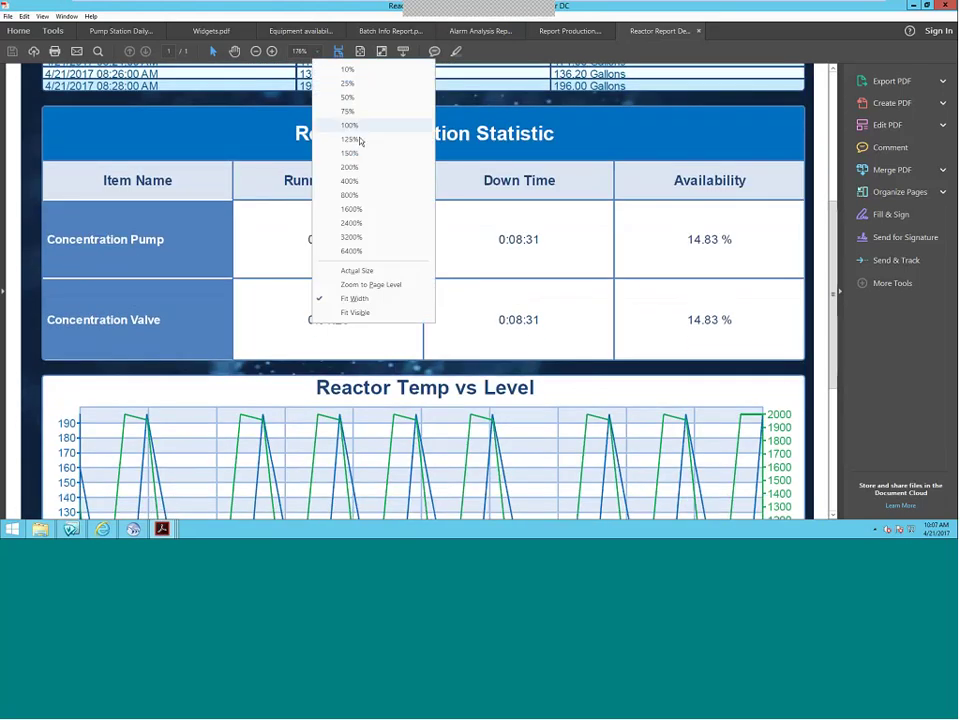
pyautogui.click(350, 139)
pyautogui.scroll(-3, 553, 242)
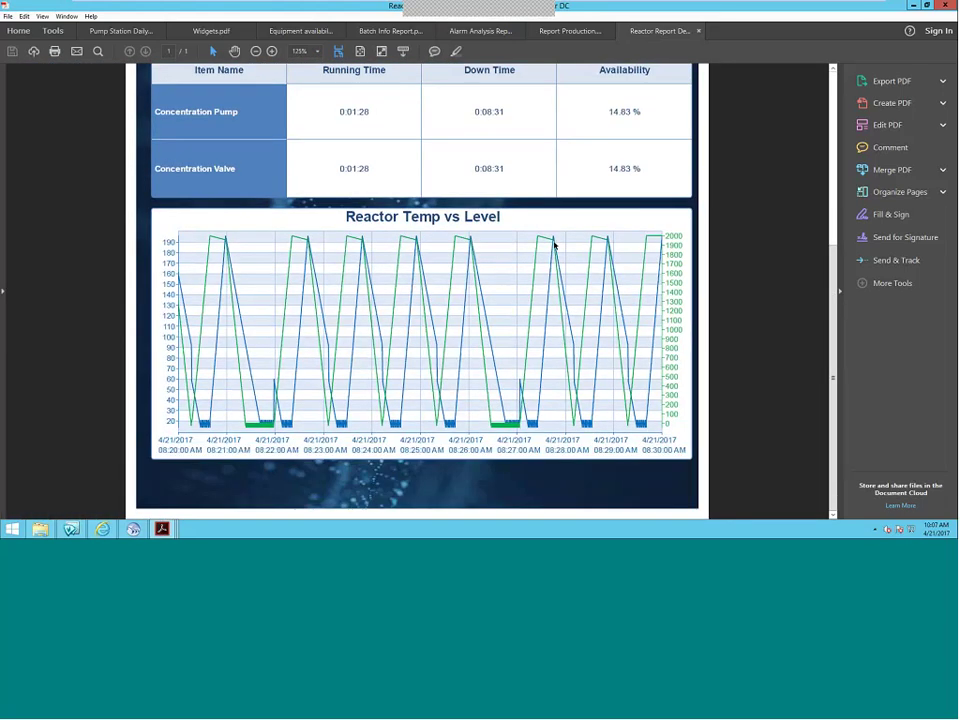
pyautogui.scroll(7, 553, 244)
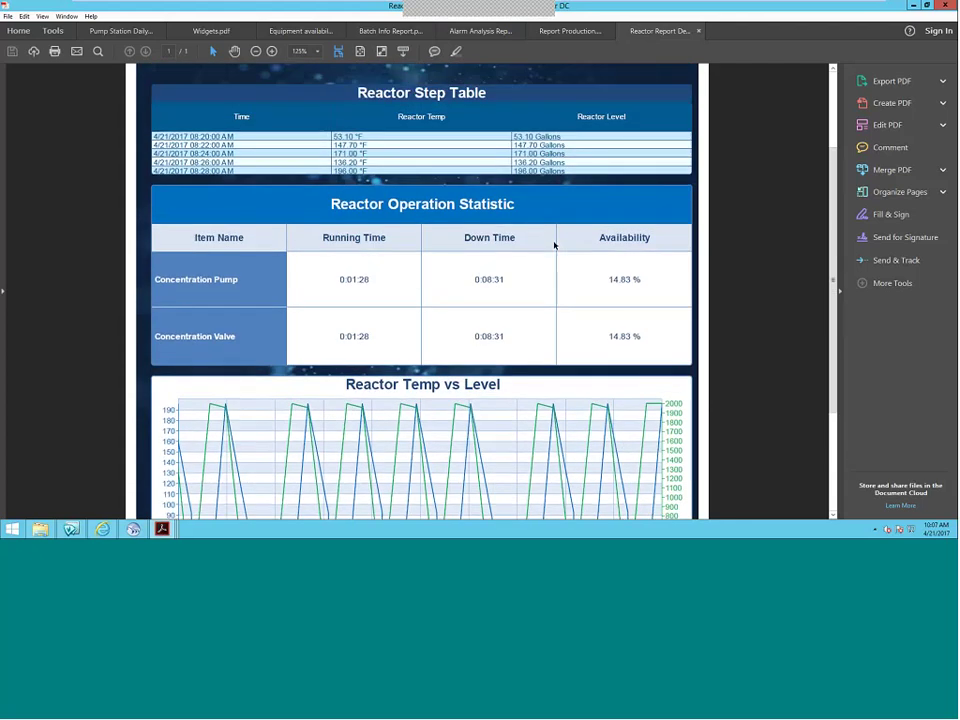
pyautogui.scroll(1, 554, 245)
pyautogui.scroll(4, 554, 245)
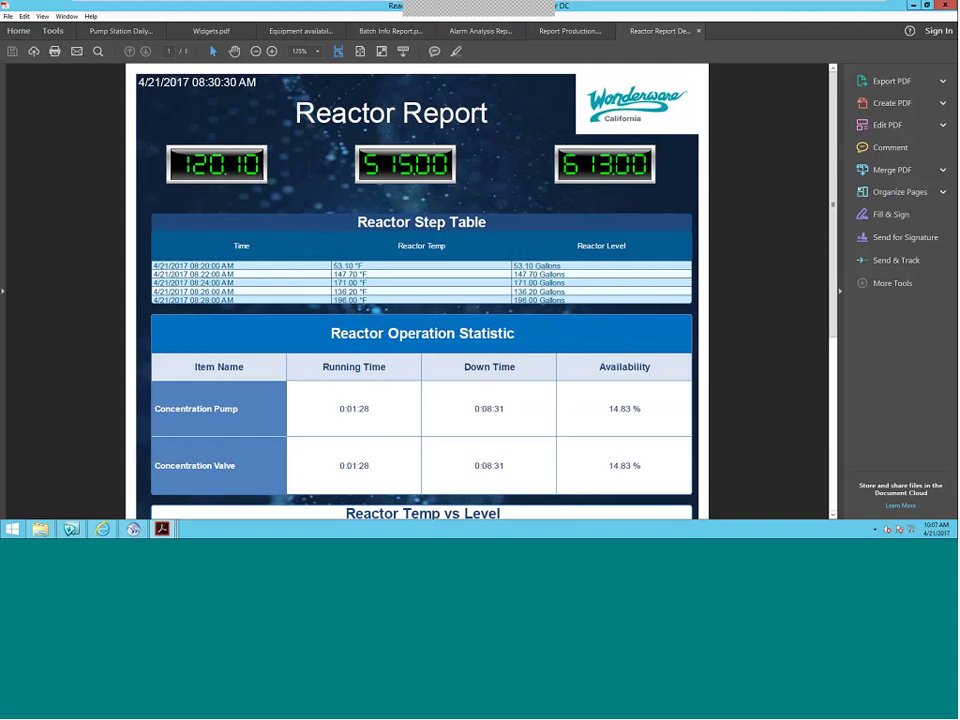
# Minimize Acrobat and create a new Dream Report project named 'Webinar'
pyautogui.click(912, 6)
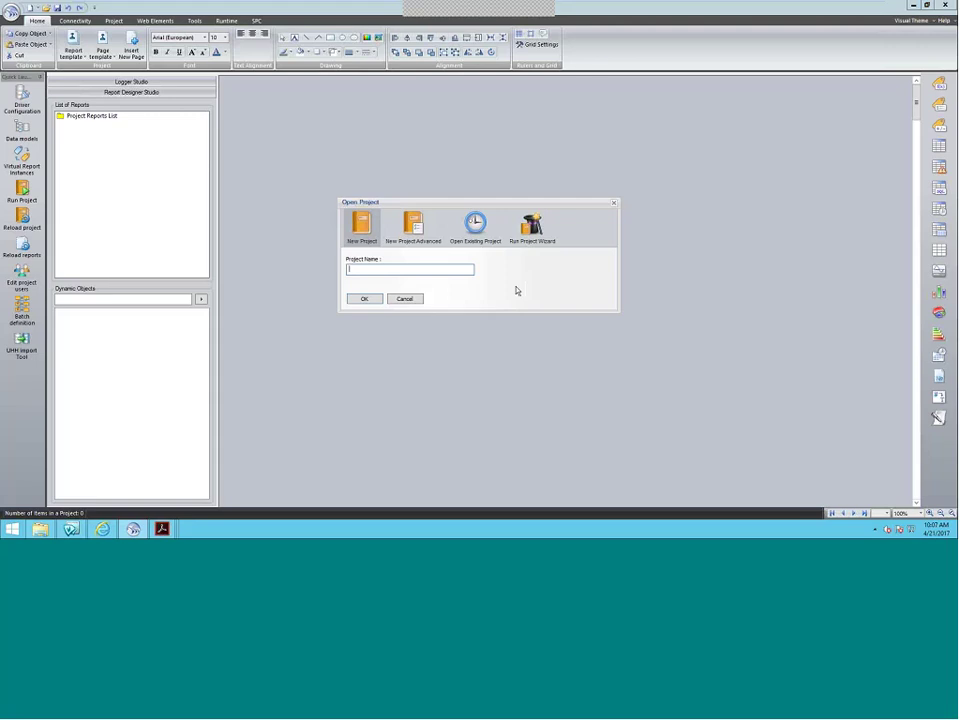
pyautogui.write('Webinar')
pyautogui.click(364, 298)
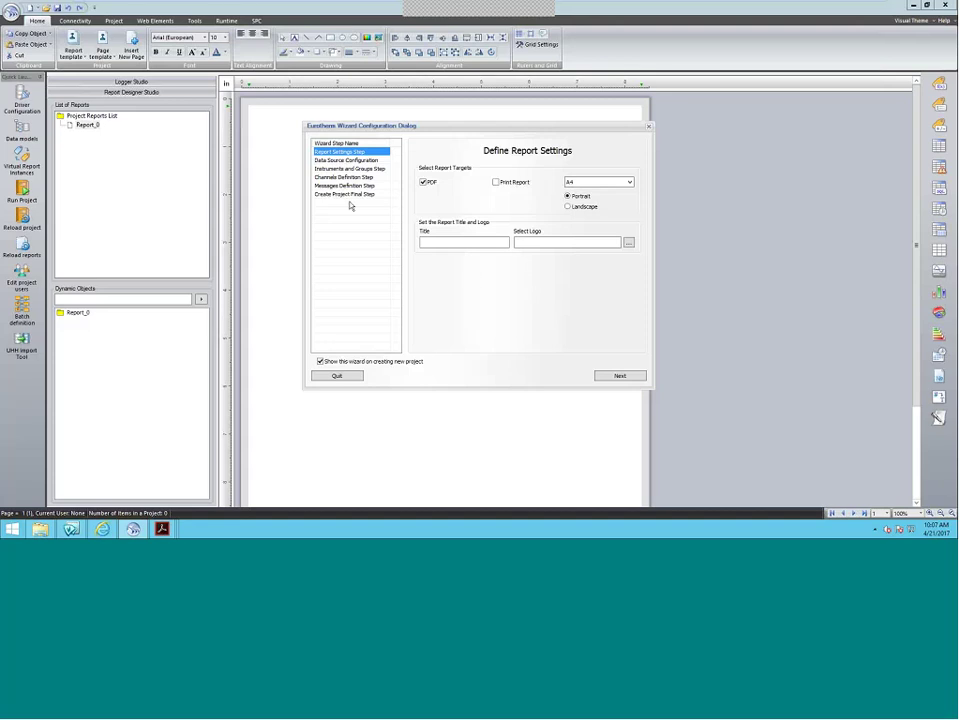
# Quit the Eurotherm report settings wizard and expand the Open communication protocols group
pyautogui.click(354, 376)
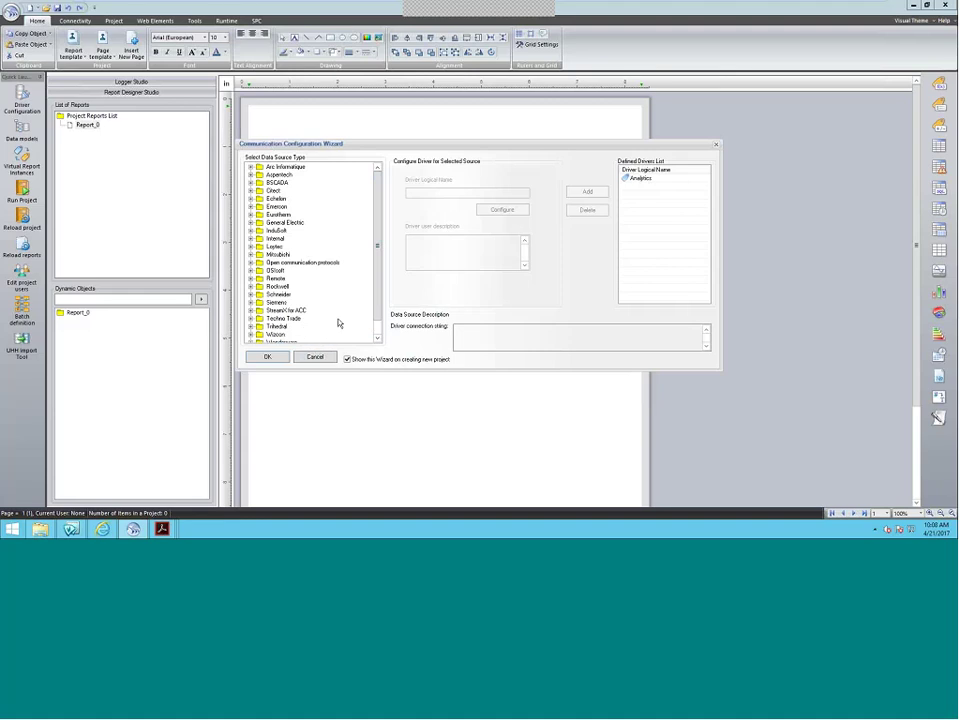
pyautogui.scroll(-1, 338, 323)
pyautogui.scroll(1, 343, 206)
pyautogui.click(251, 263)
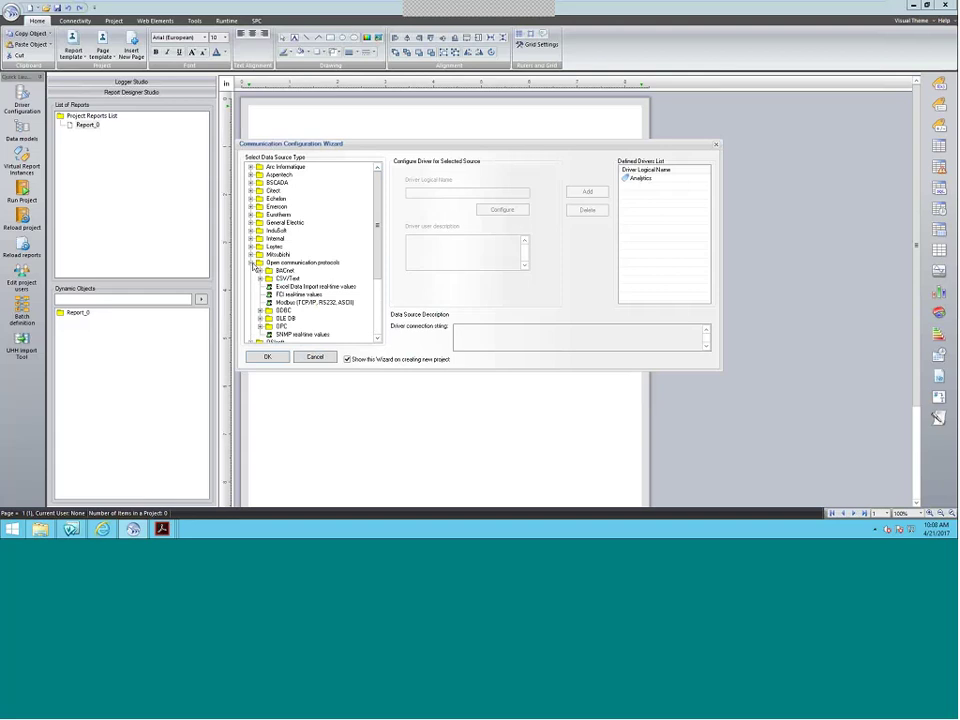
pyautogui.scroll(-3, 354, 280)
pyautogui.scroll(-1, 354, 280)
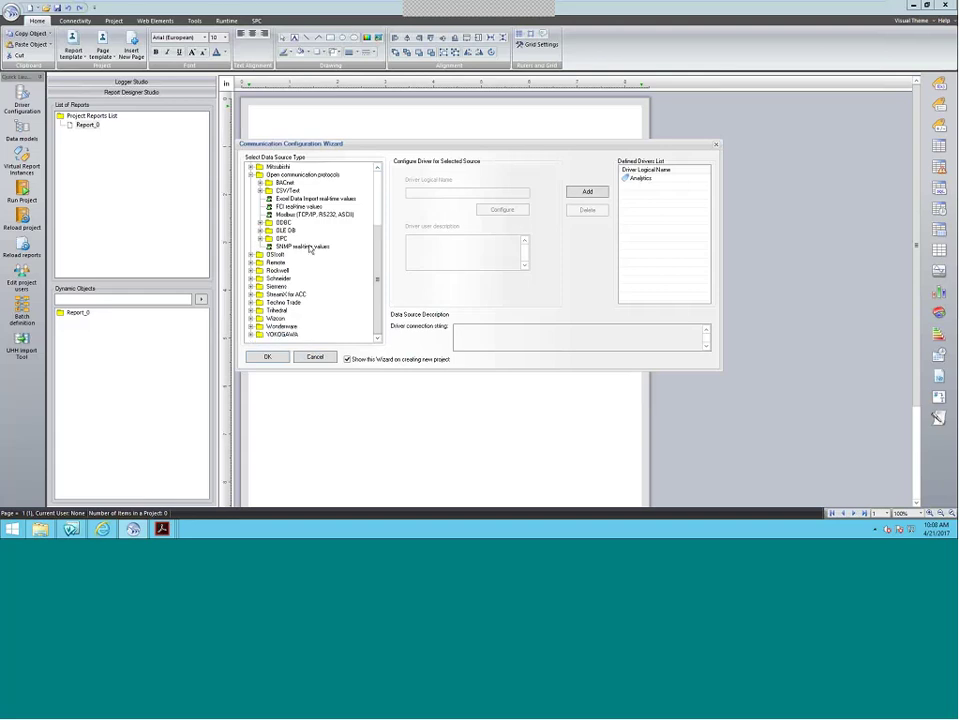
# Expand the ODBC, OLE DB, OPC, CSV/Text, BACnet and Wonderware data source folders
pyautogui.click(260, 222)
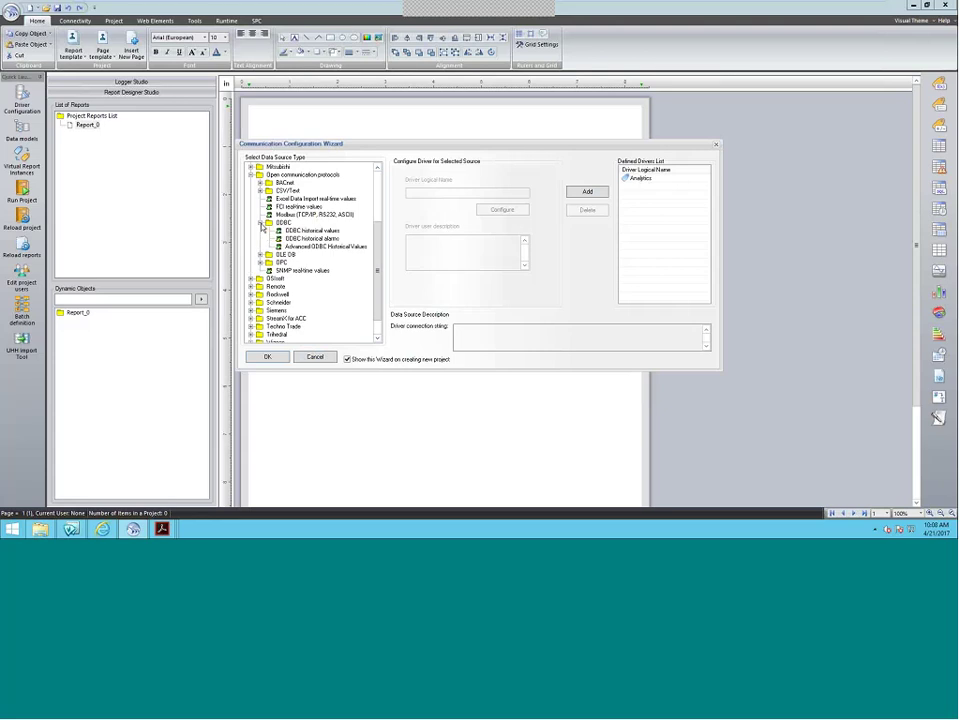
pyautogui.doubleClick(286, 254)
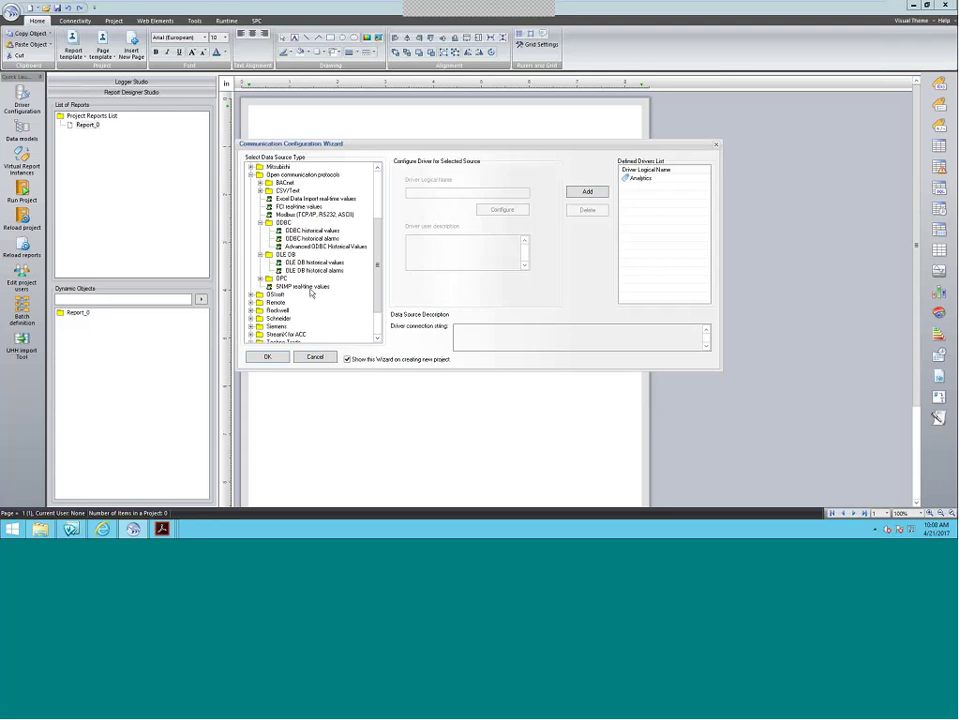
pyautogui.doubleClick(283, 278)
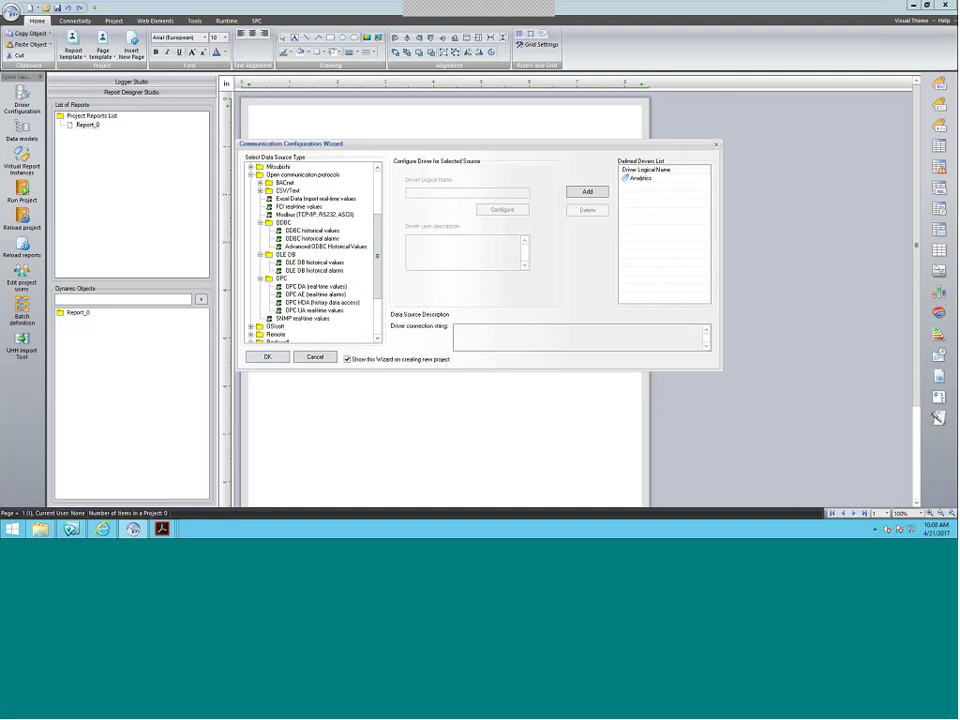
pyautogui.click(260, 191)
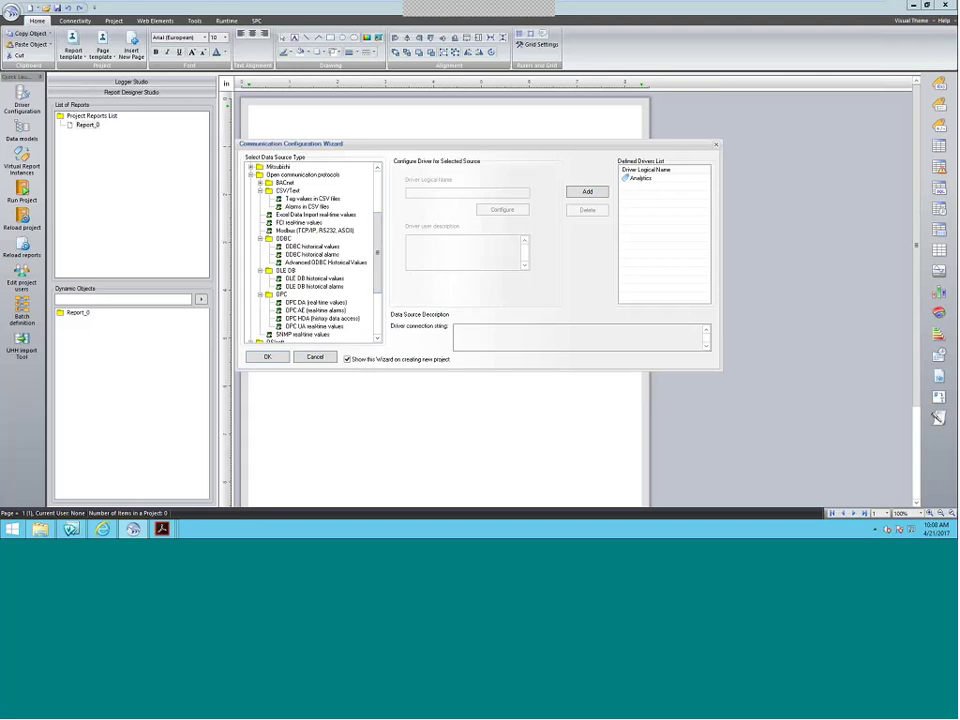
pyautogui.click(259, 182)
pyautogui.scroll(-5, 378, 227)
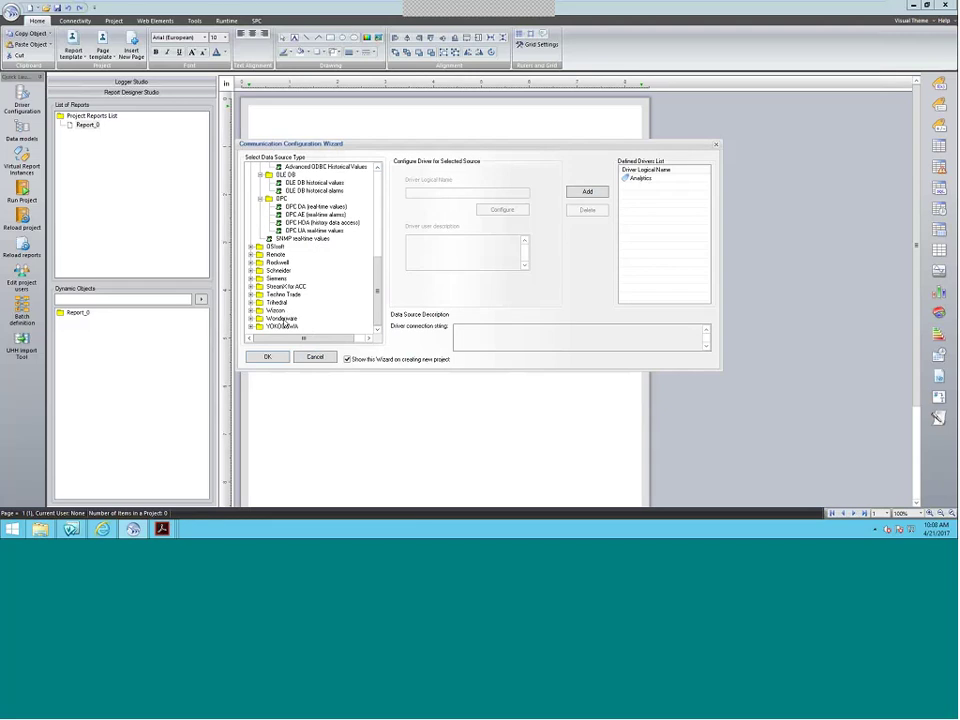
pyautogui.click(251, 318)
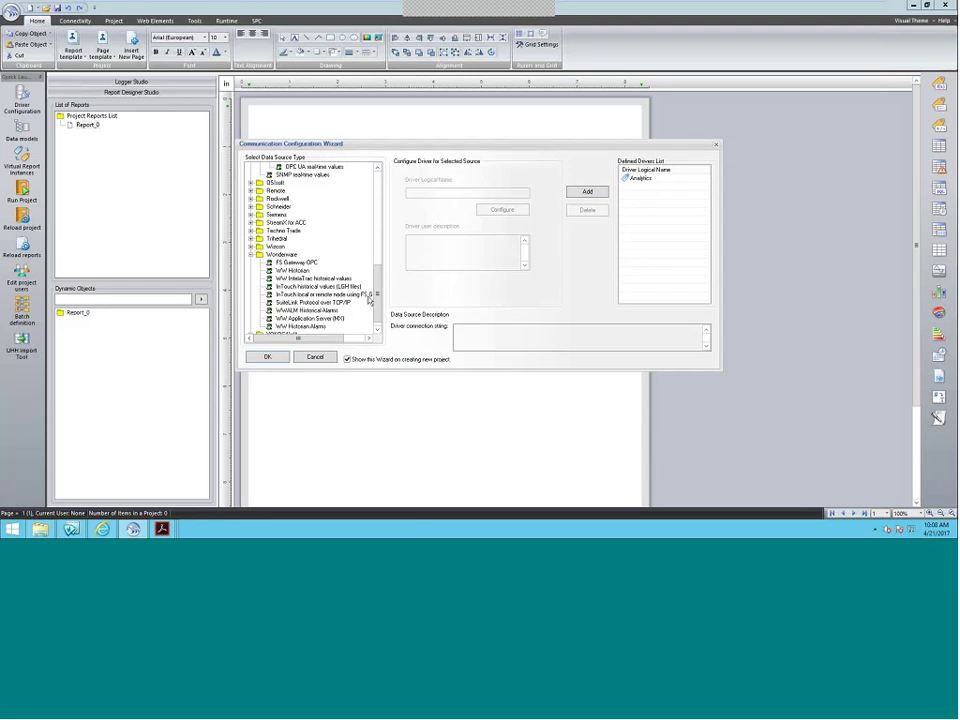
pyautogui.scroll(-1, 377, 298)
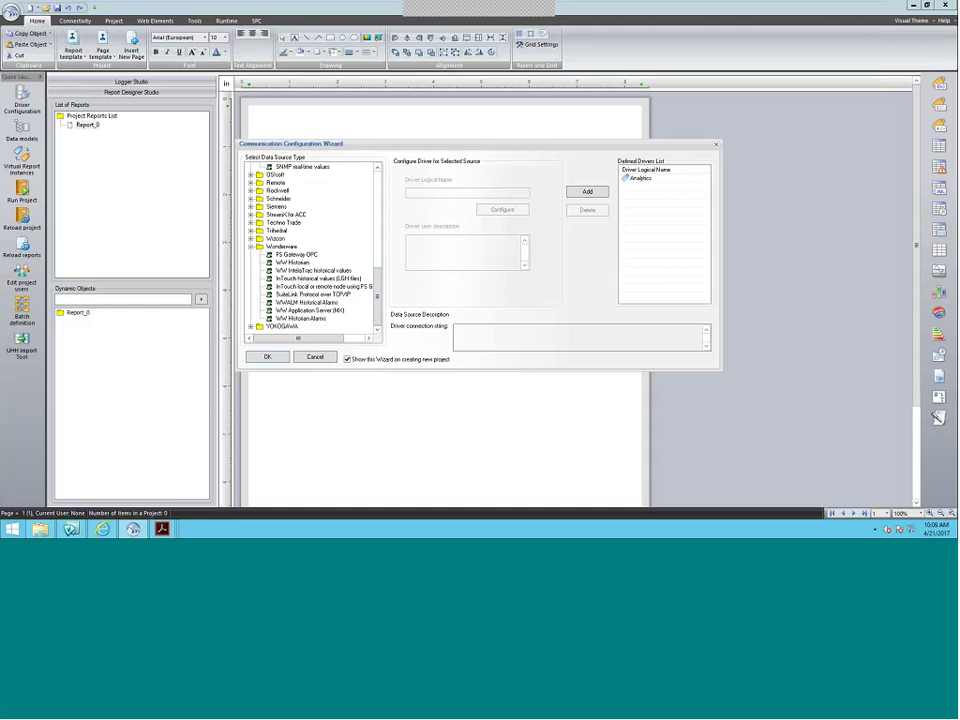
# Select WW Historian as the data source and start entering the driver logical name
pyautogui.click(292, 262)
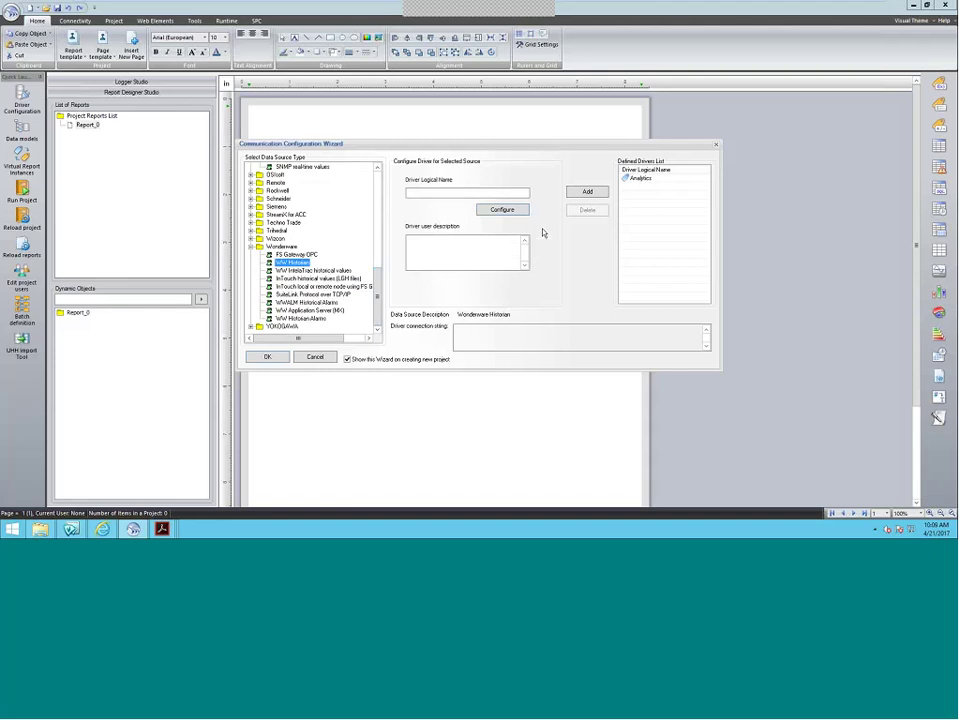
pyautogui.click(475, 191)
pyautogui.write('smith')
pyautogui.write('storian')
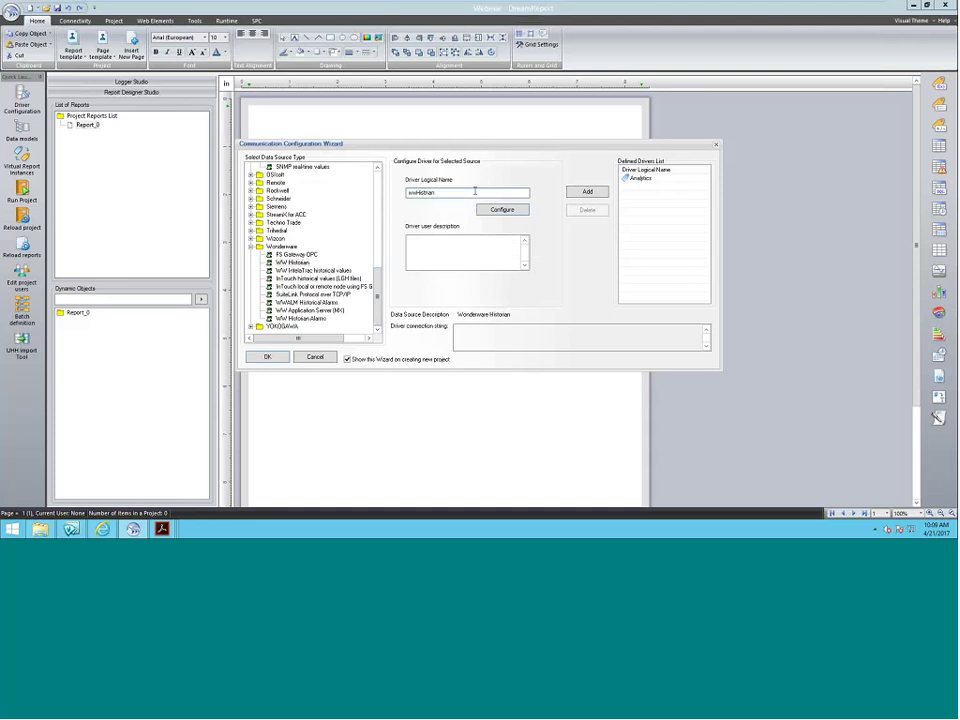
pyautogui.press('BackSpace')
pyautogui.press('BackSpace')
pyautogui.press('BackSpace')
pyautogui.press('BackSpace')
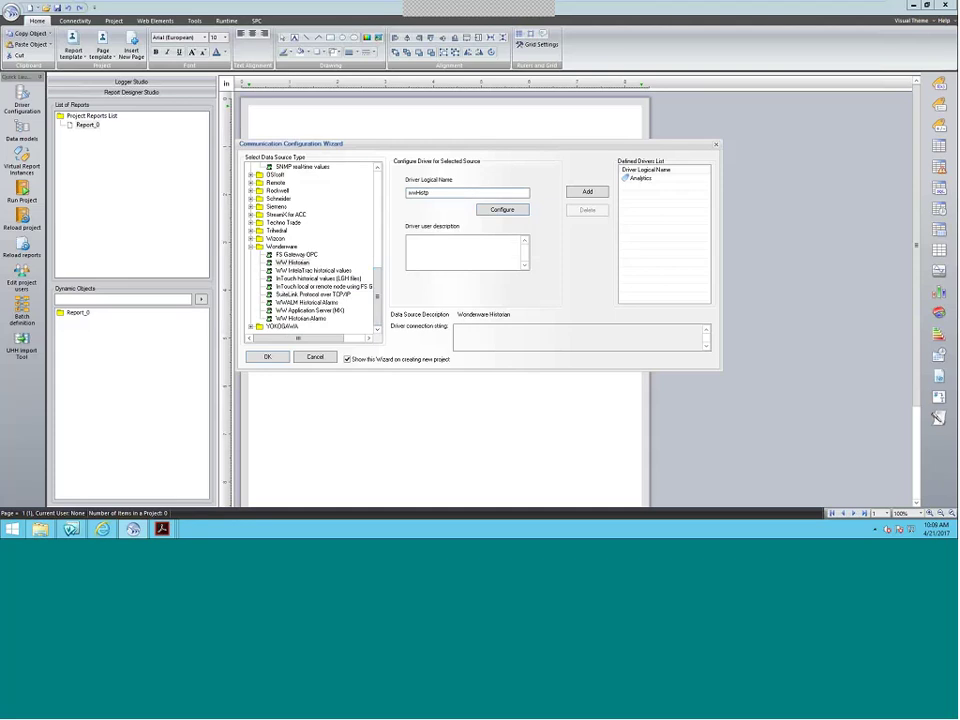
# Complete the driver name wwHistorian and enter the SQL Server user name and password
pyautogui.write('rian')
pyautogui.click(502, 210)
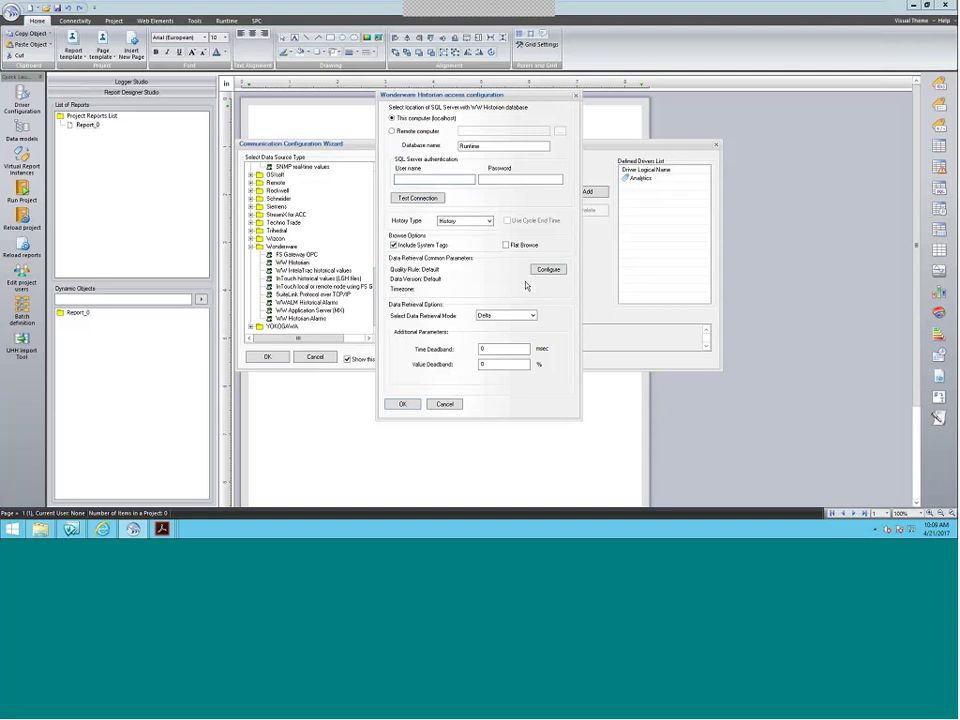
pyautogui.write('sa')
pyautogui.press('Tab')
# Test the Runtime Historian connection successfully and accept the connection settings
pyautogui.click(438, 199)
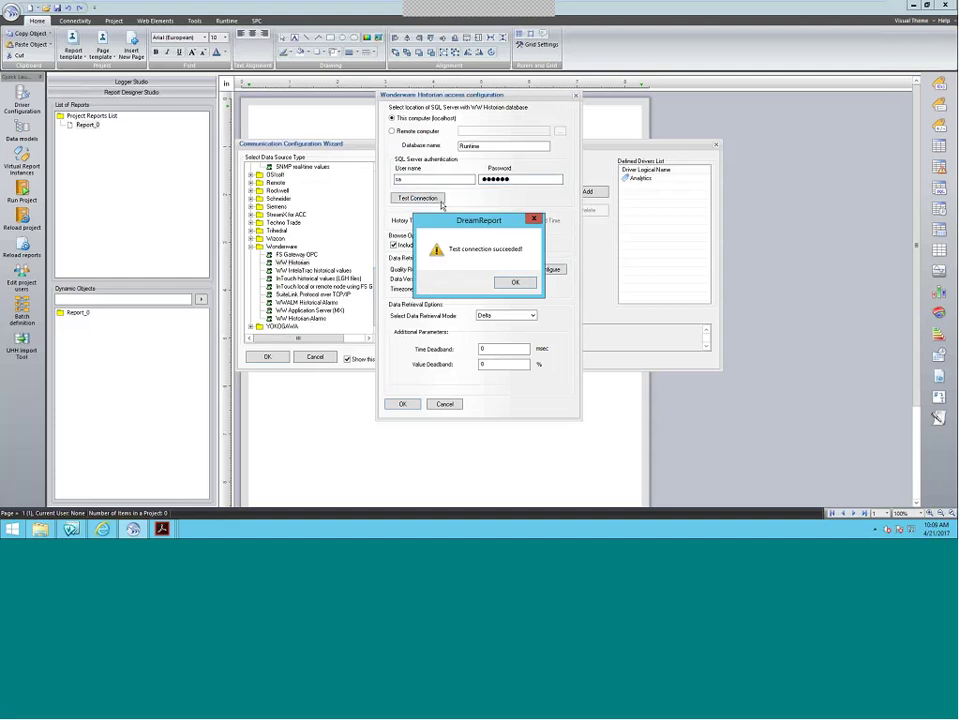
pyautogui.click(514, 282)
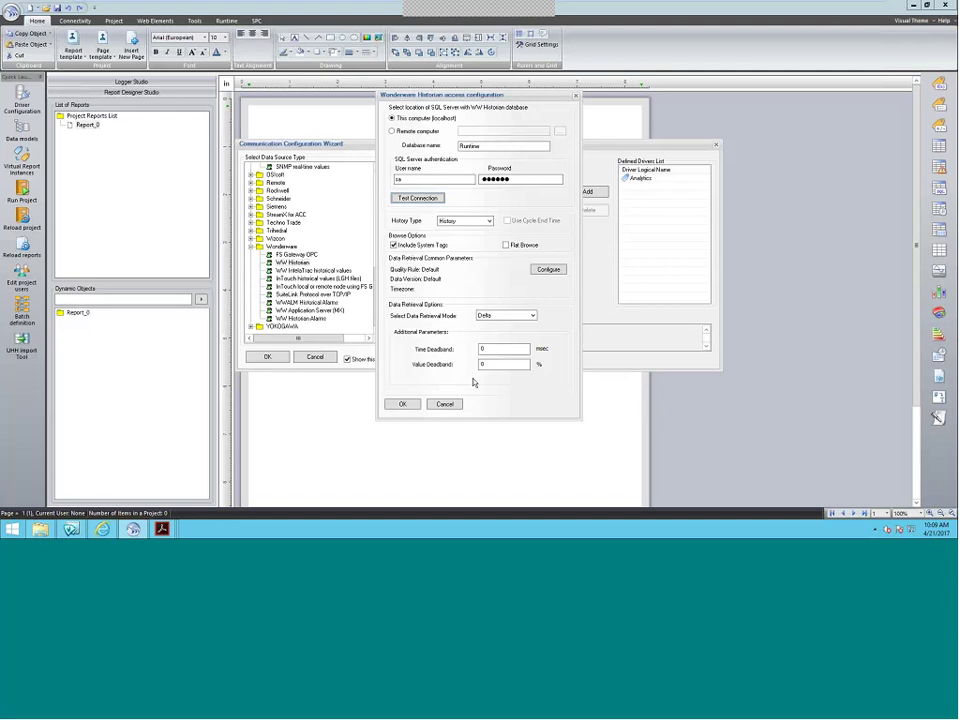
pyautogui.click(402, 404)
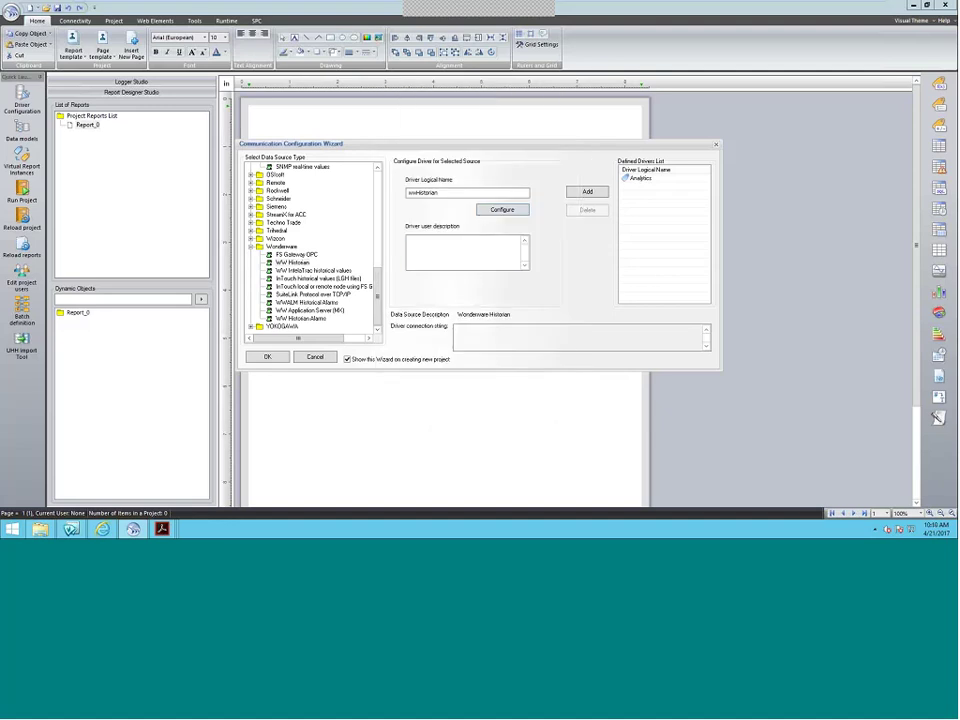
# Add wwHistorian to the Defined Drivers List and close the Communication Configuration Wizard
pyautogui.click(587, 191)
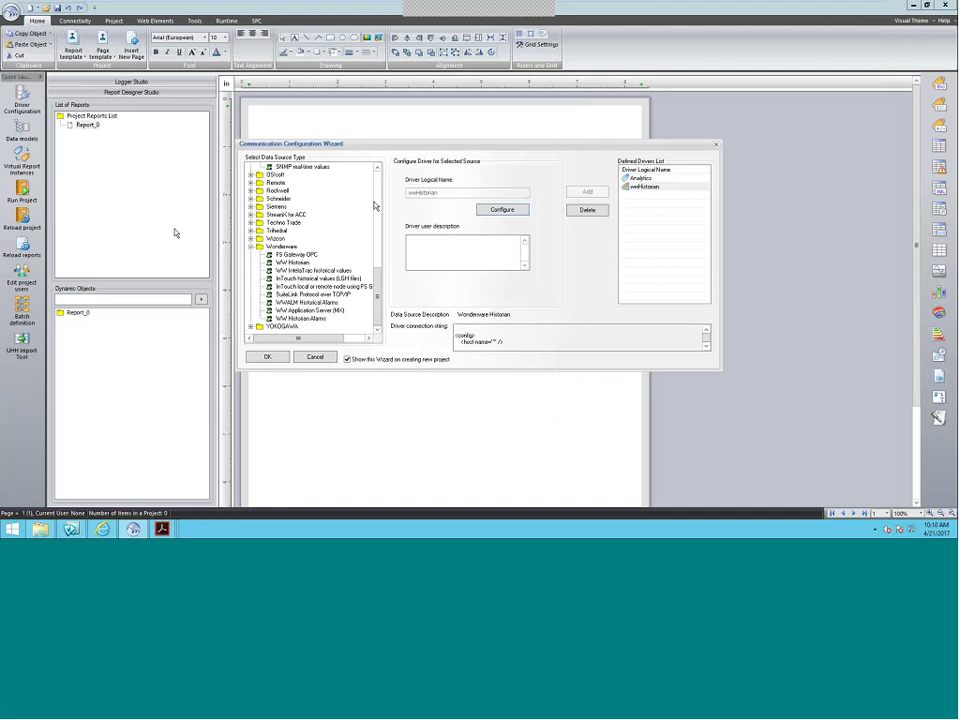
pyautogui.click(267, 357)
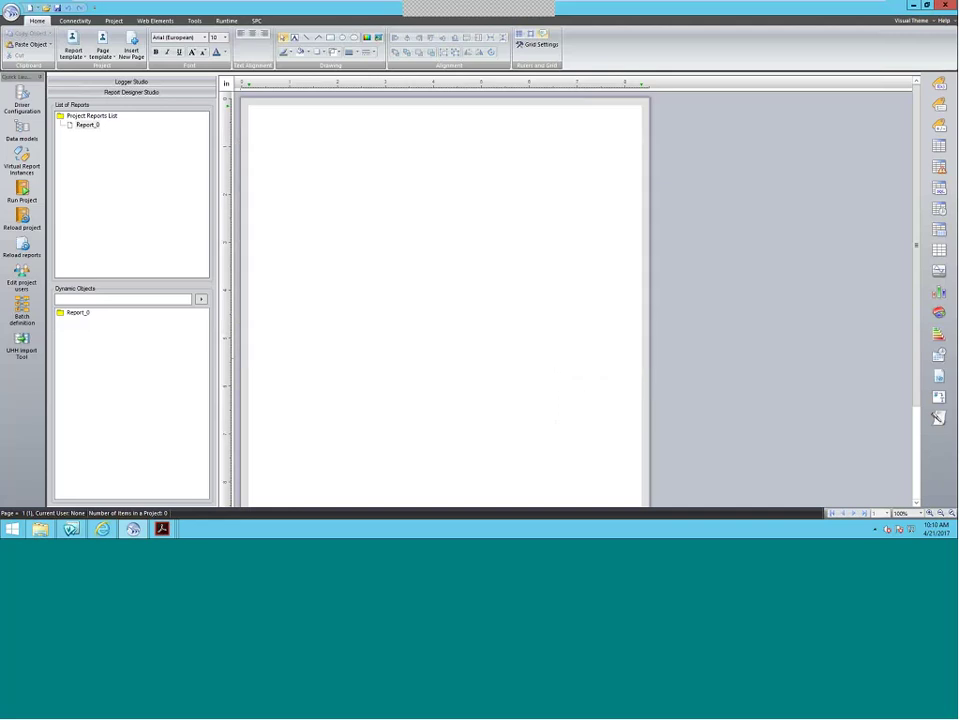
# Rename Report_0 to 'Reactor Report' in Report Settings and expand the Report Time Definition options
pyautogui.rightClick(87, 124)
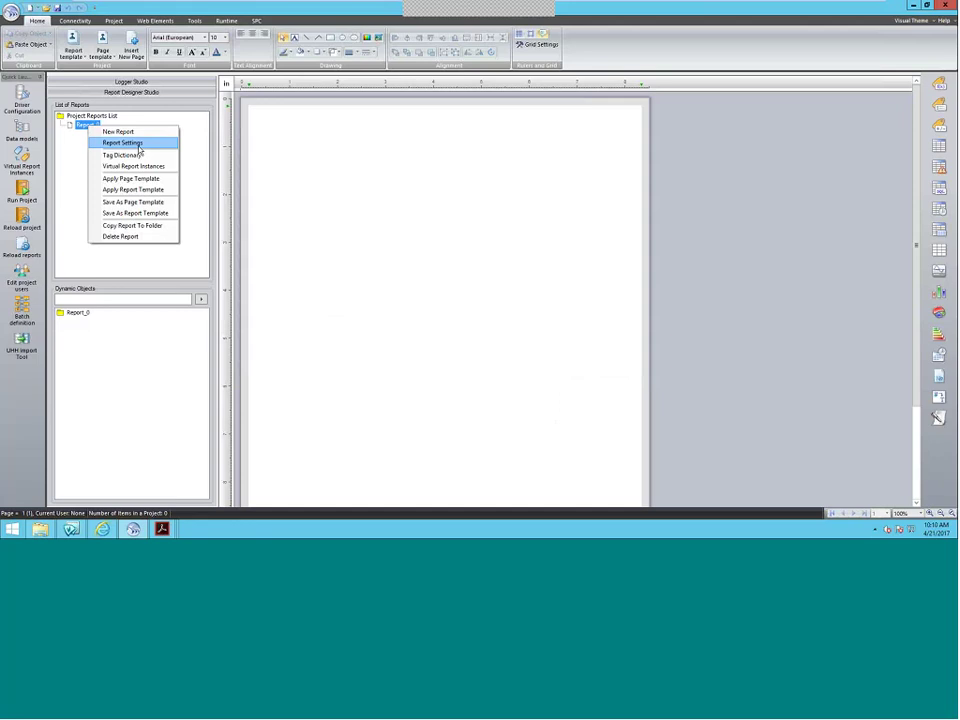
pyautogui.click(122, 143)
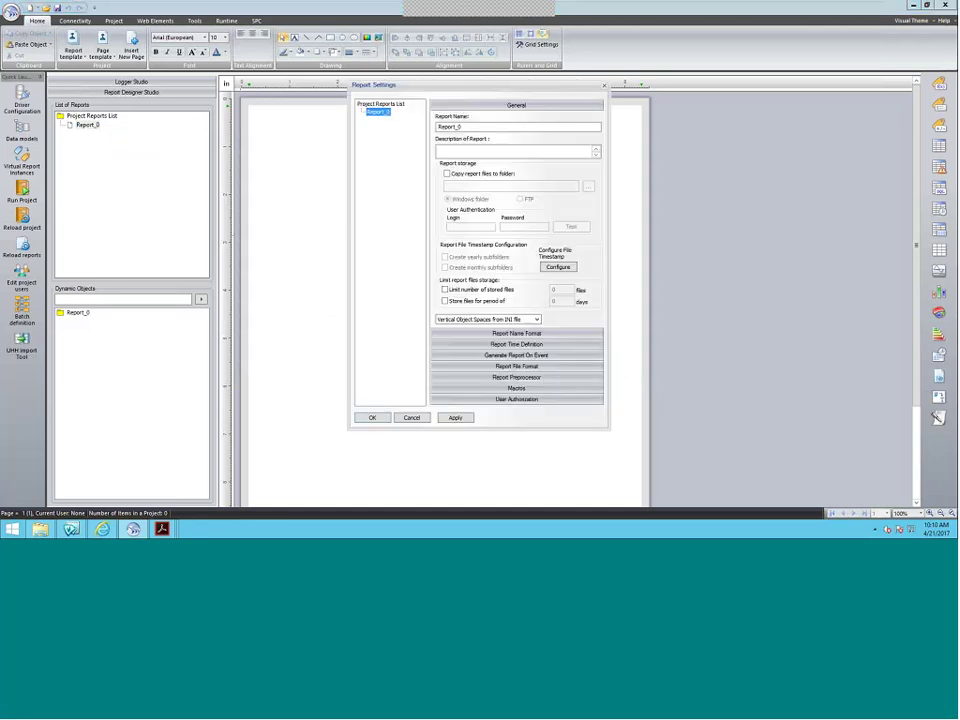
pyautogui.press('Tab')
pyautogui.write('Reactor Report')
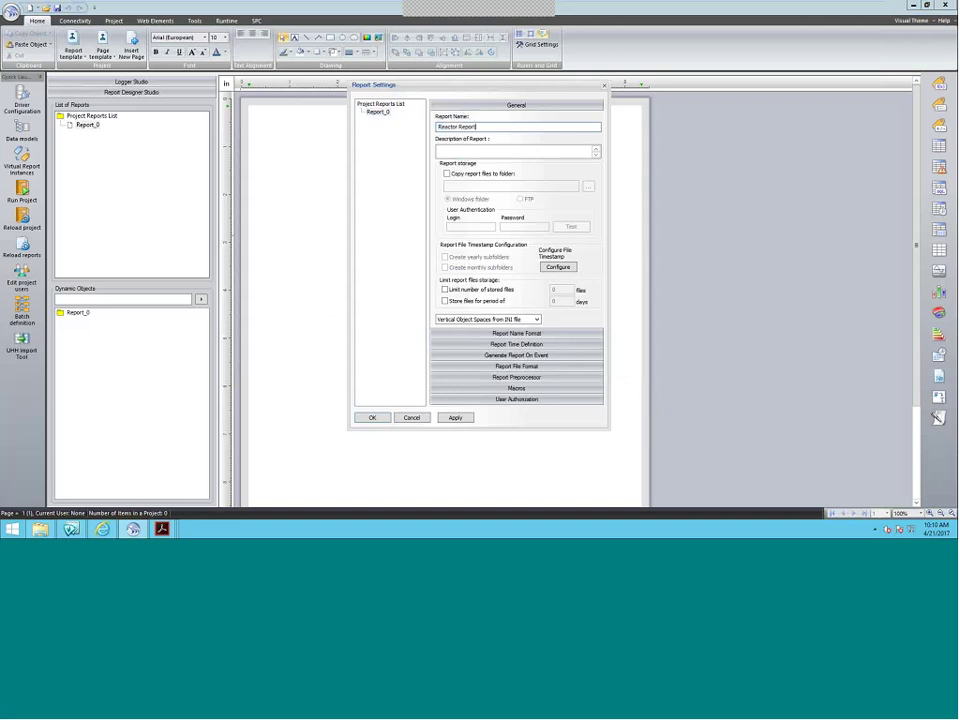
pyautogui.click(498, 147)
pyautogui.click(533, 345)
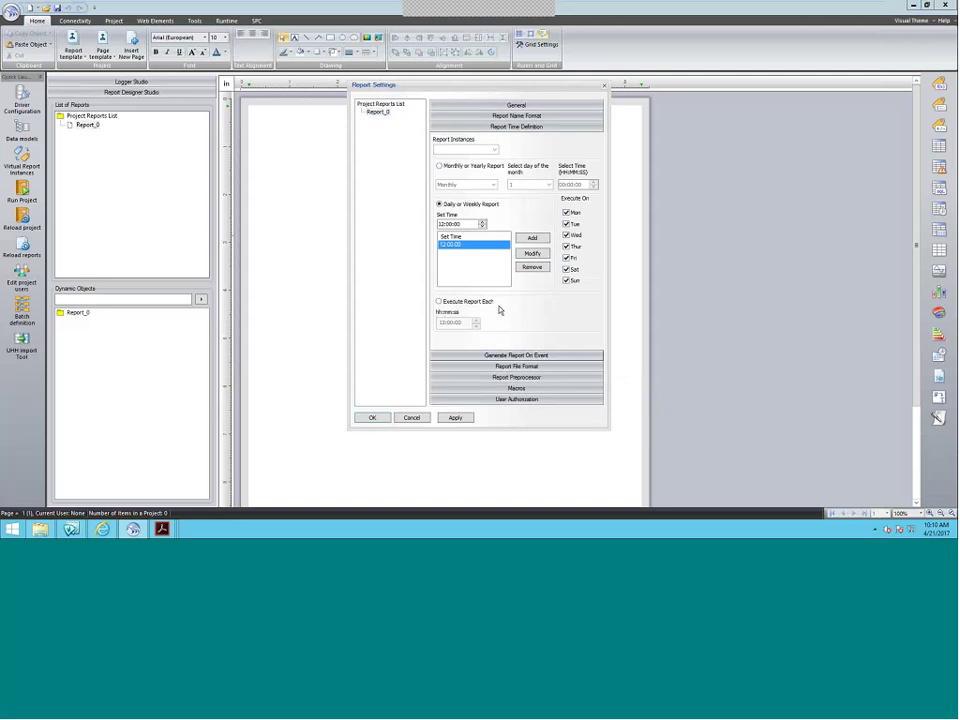
# Expand the event and file format options and review the PDF security settings without changes
pyautogui.click(530, 356)
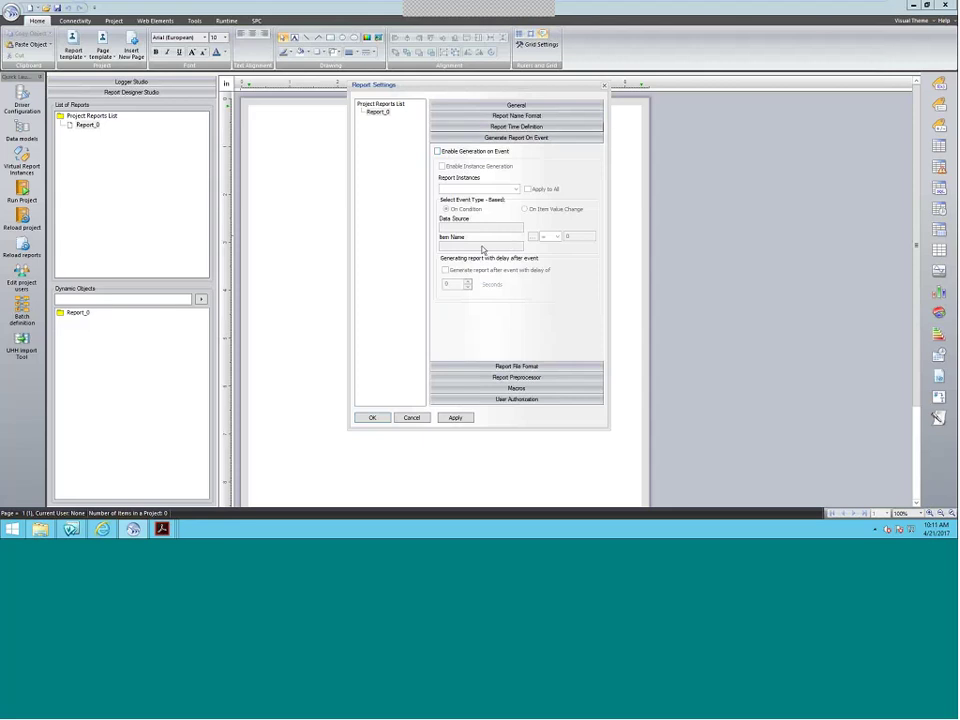
pyautogui.click(540, 366)
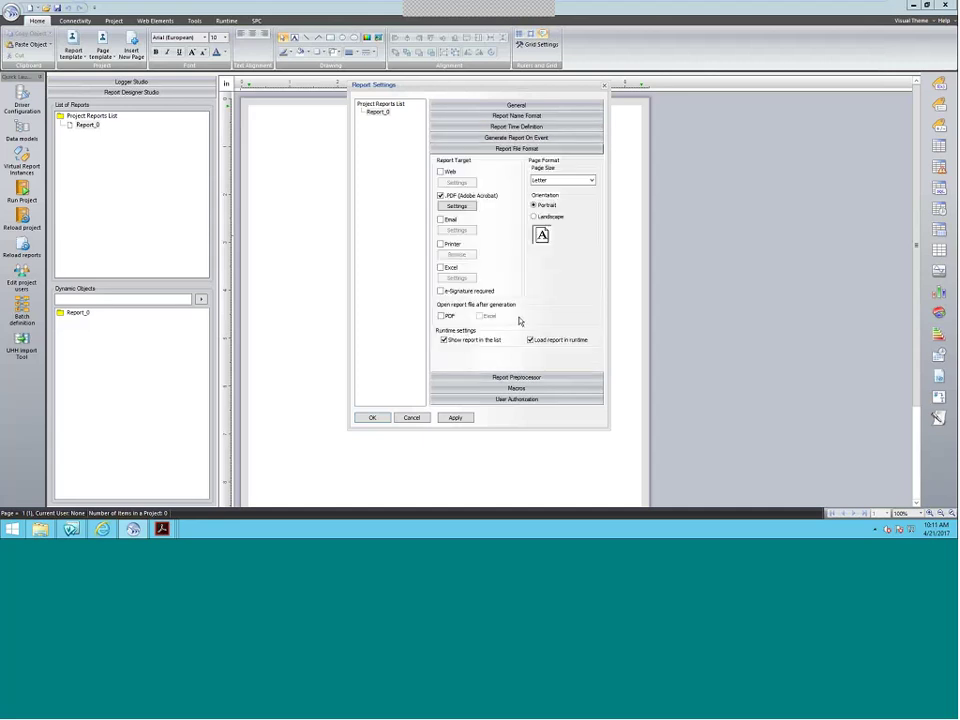
pyautogui.click(458, 206)
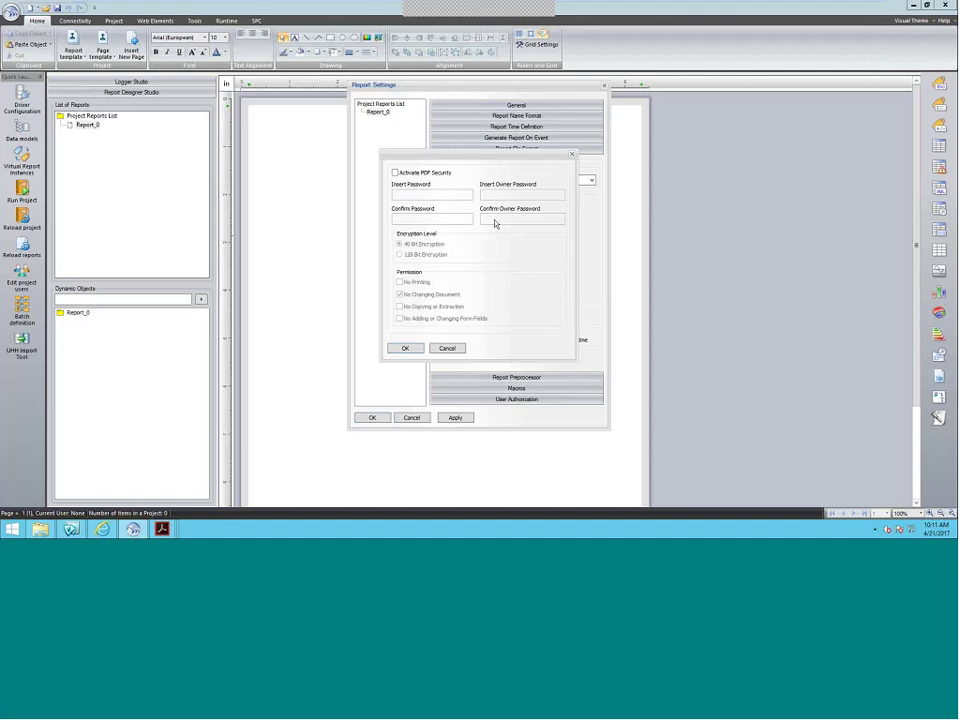
pyautogui.click(572, 156)
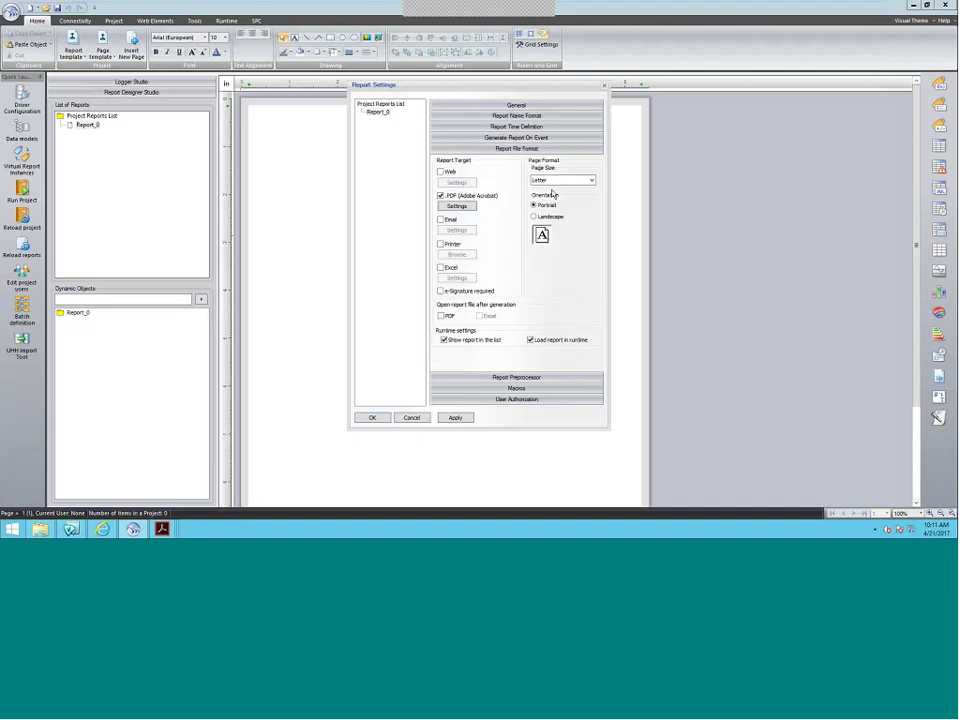
# Test the web and Excel outputs, then switch both off so PDF is the only report target
pyautogui.click(441, 172)
pyautogui.click(456, 182)
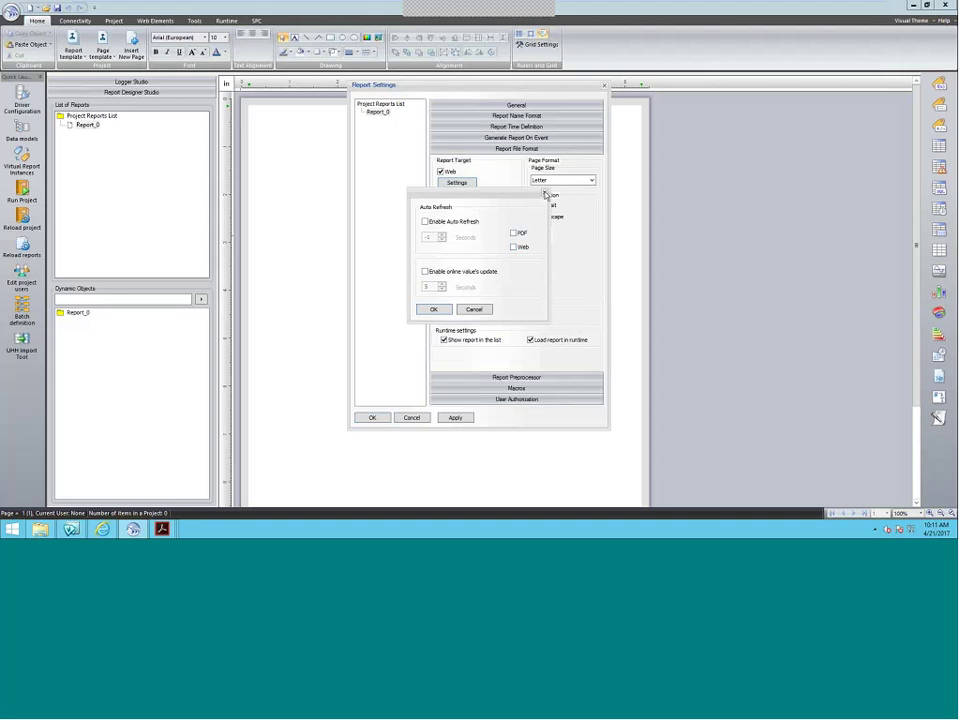
pyautogui.click(546, 194)
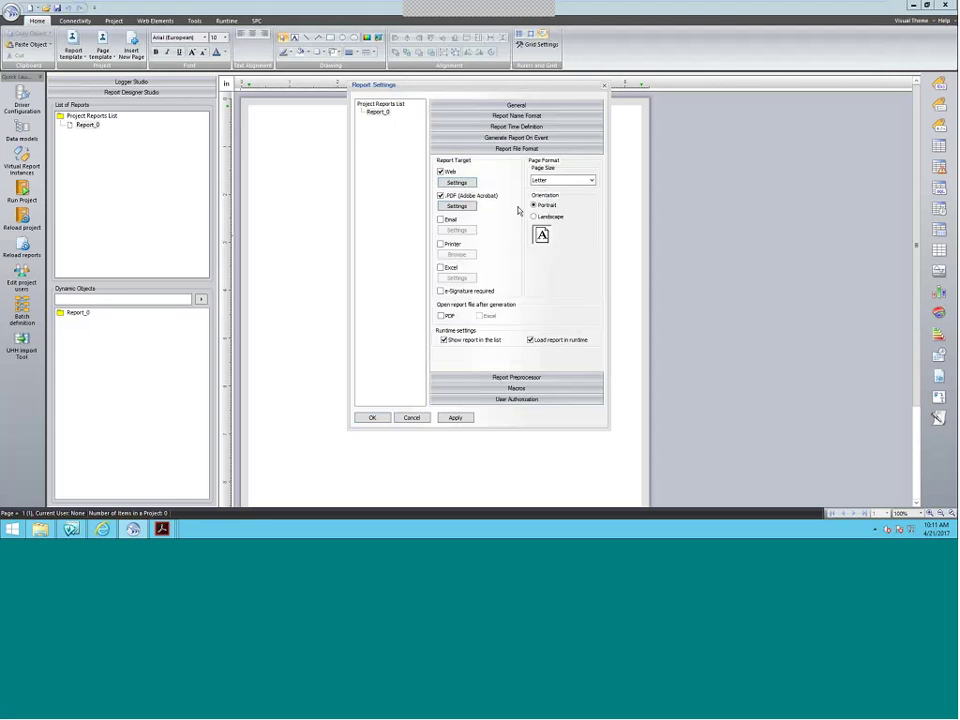
pyautogui.click(452, 269)
pyautogui.click(452, 269)
pyautogui.click(440, 171)
# Save the Reactor Report settings and bring up the page's Background settings
pyautogui.click(378, 420)
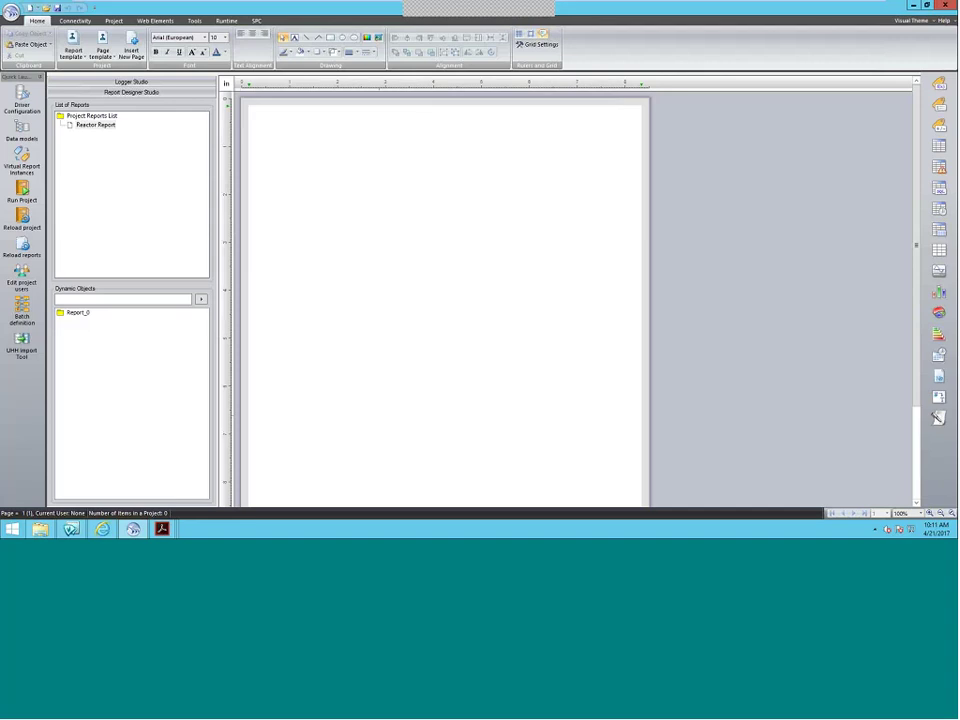
pyautogui.rightClick(400, 185)
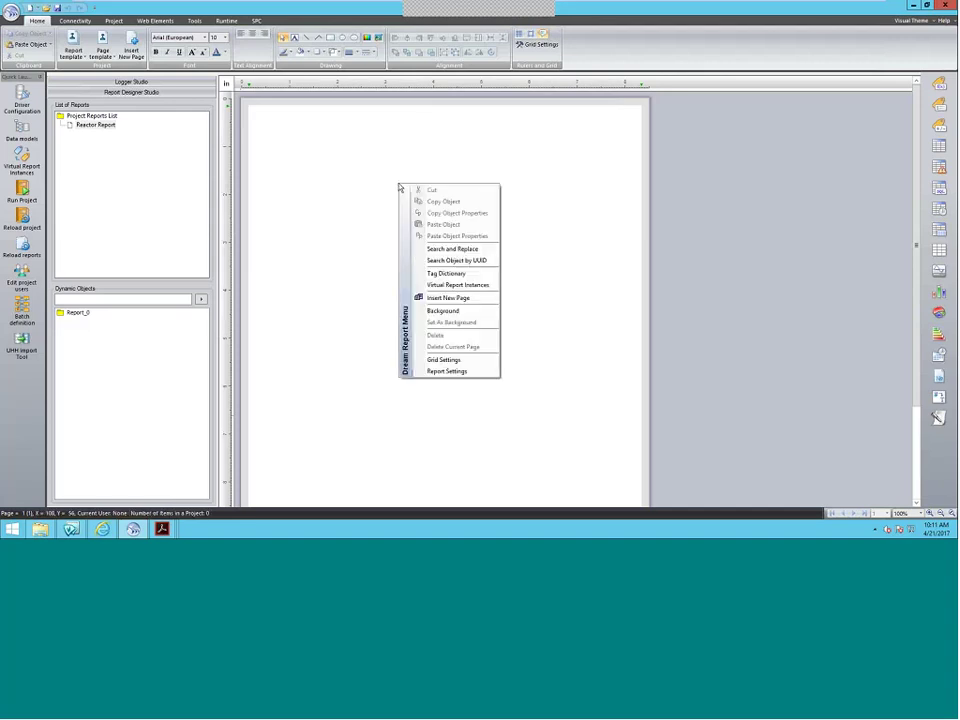
pyautogui.click(481, 316)
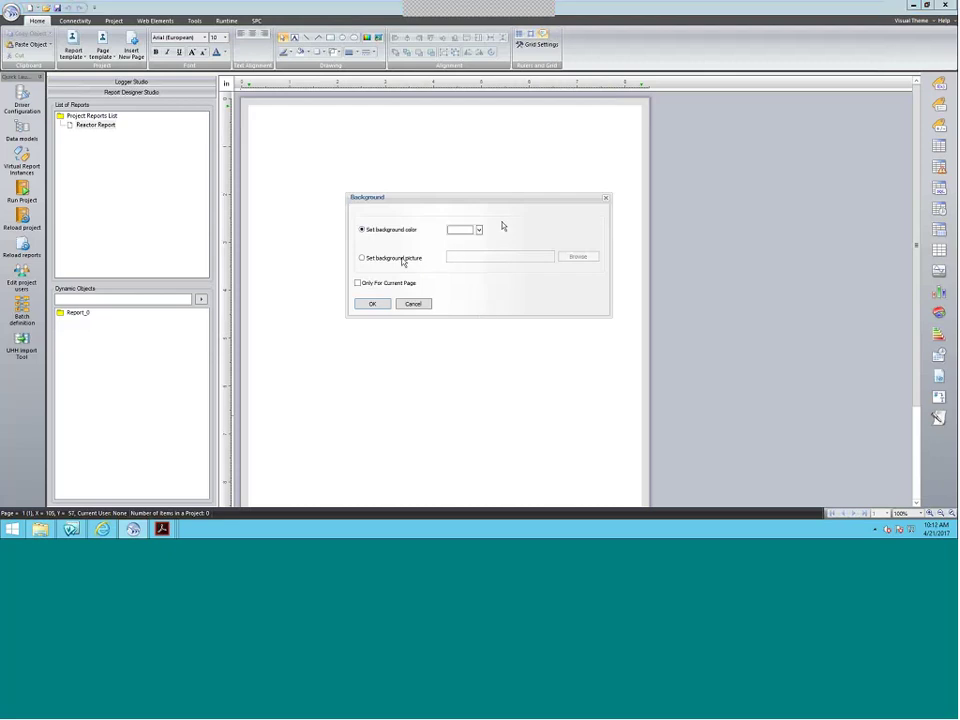
# Set the background picture to wwBackground from the ClipArt\Report Backgrounds folder
pyautogui.click(540, 256)
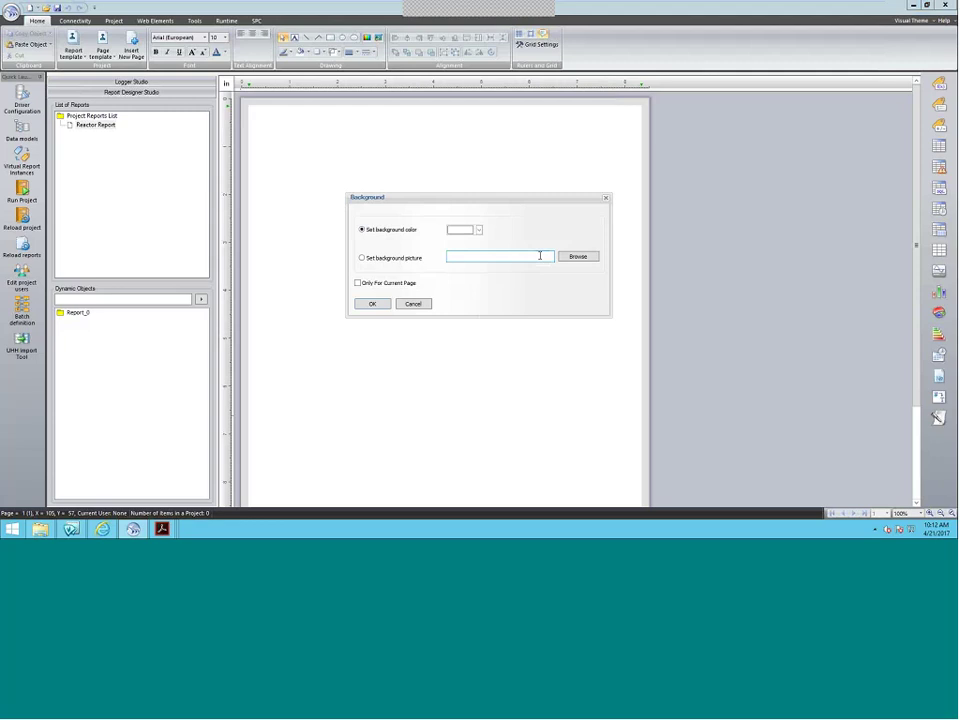
pyautogui.click(578, 256)
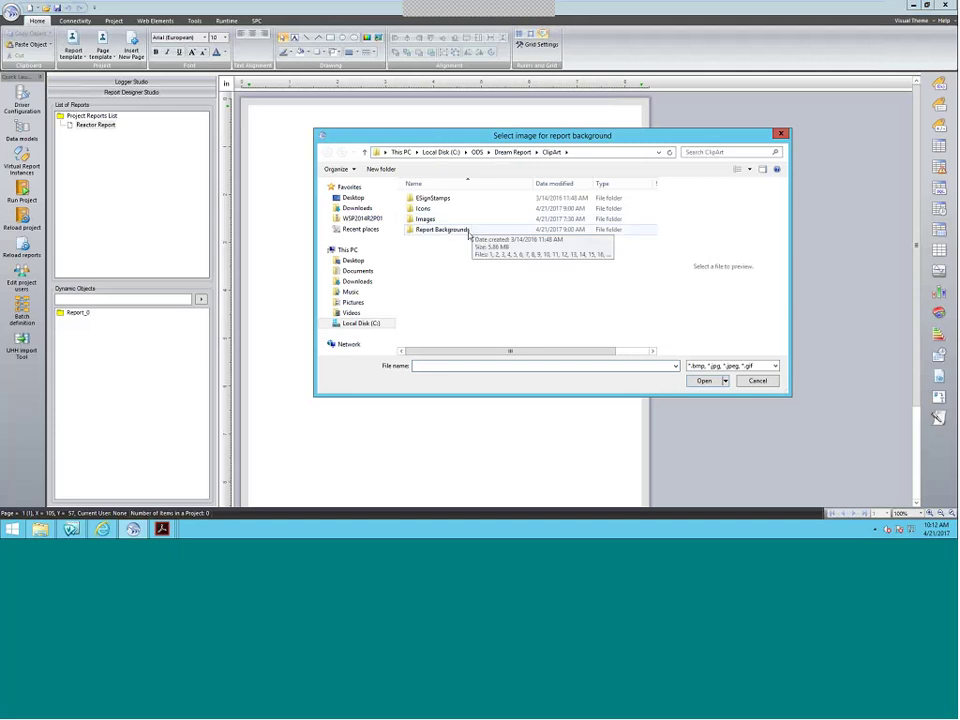
pyautogui.doubleClick(471, 229)
pyautogui.scroll(-5, 600, 265)
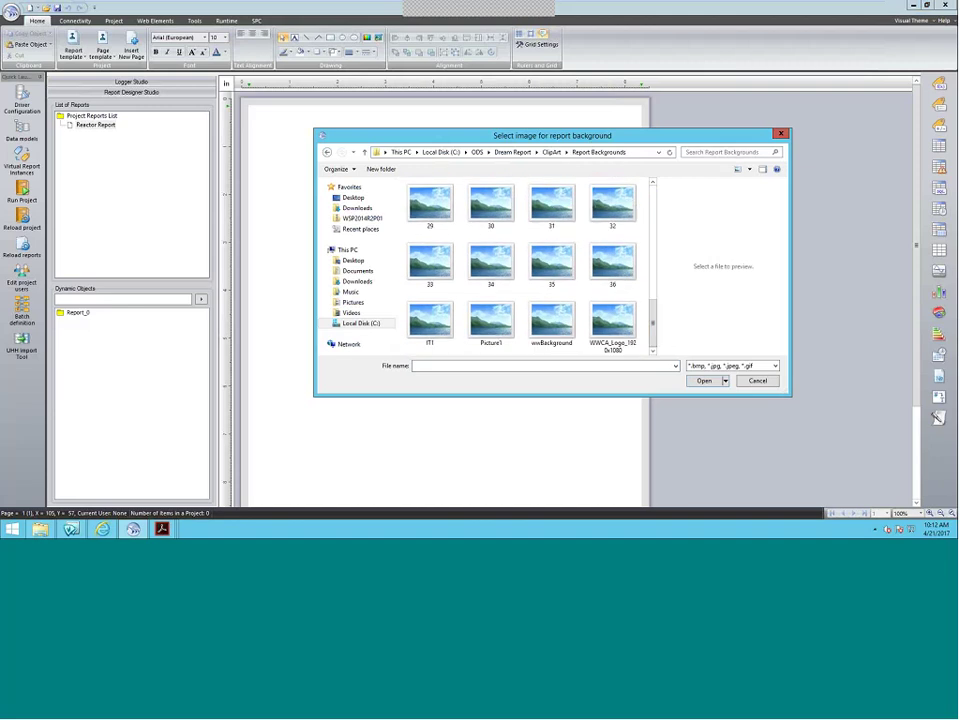
pyautogui.doubleClick(558, 328)
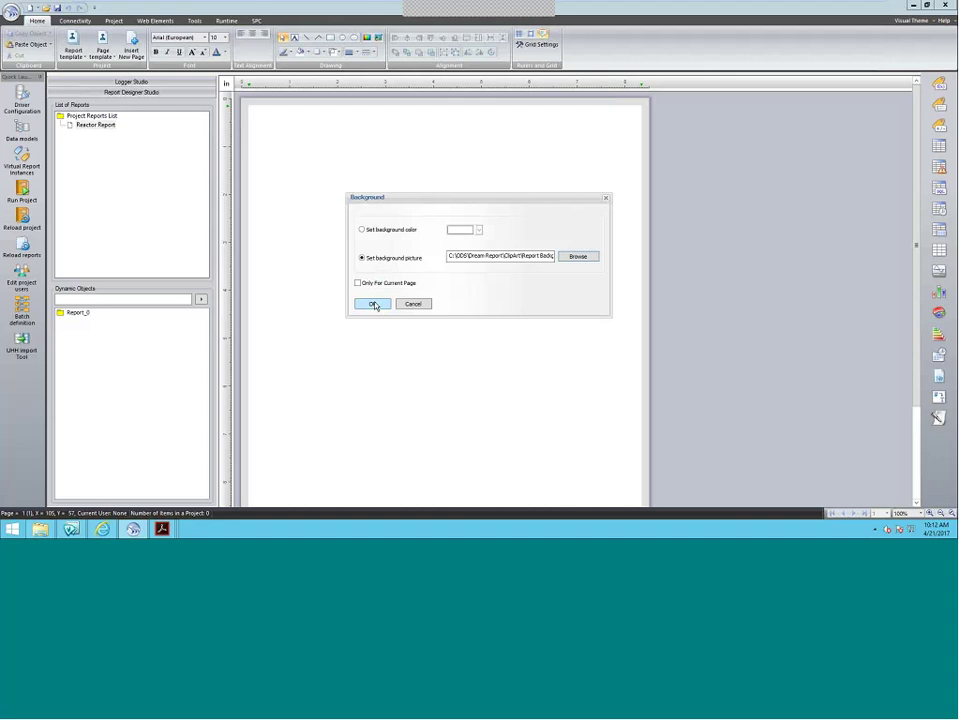
# Apply the dark Wonderware background image to the Reactor Report page
pyautogui.click(373, 304)
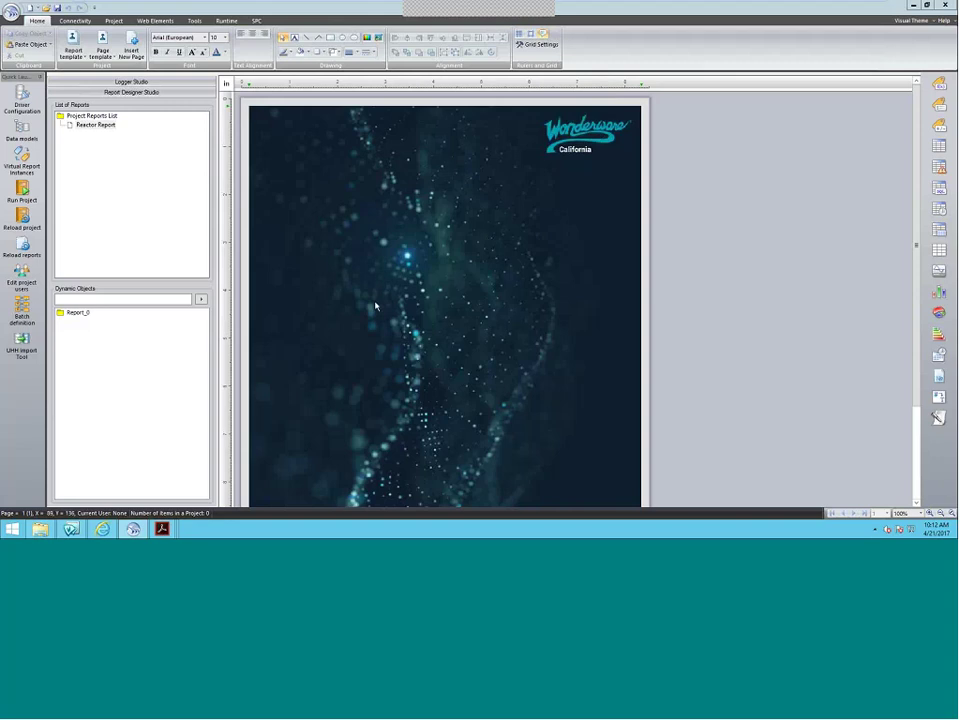
pyautogui.rightClick(511, 227)
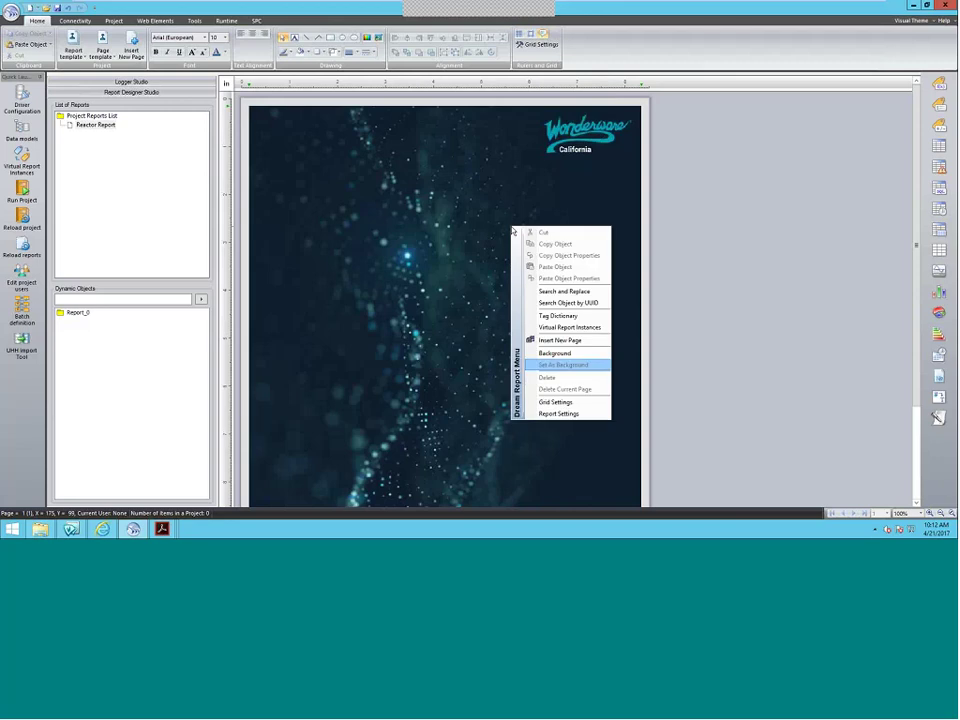
pyautogui.click(384, 314)
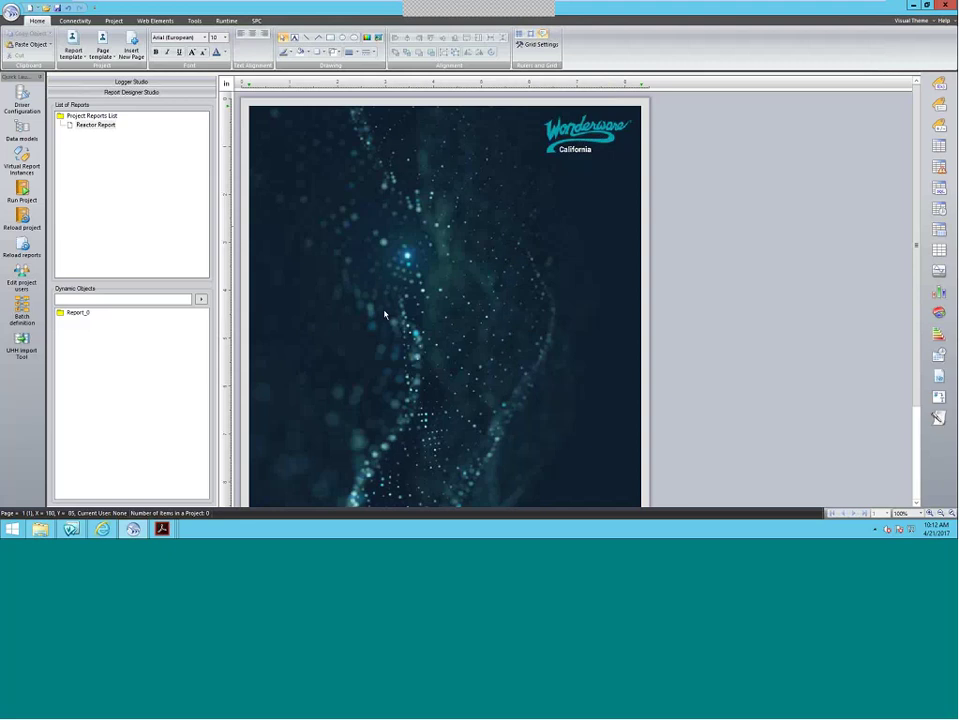
pyautogui.rightClick(431, 245)
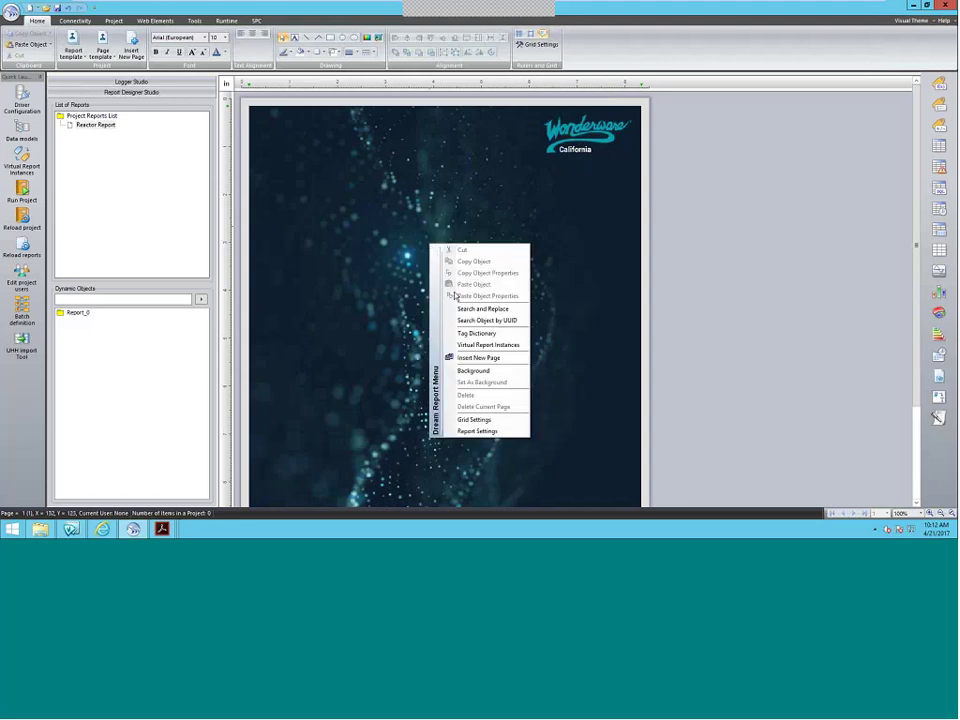
pyautogui.press('Escape')
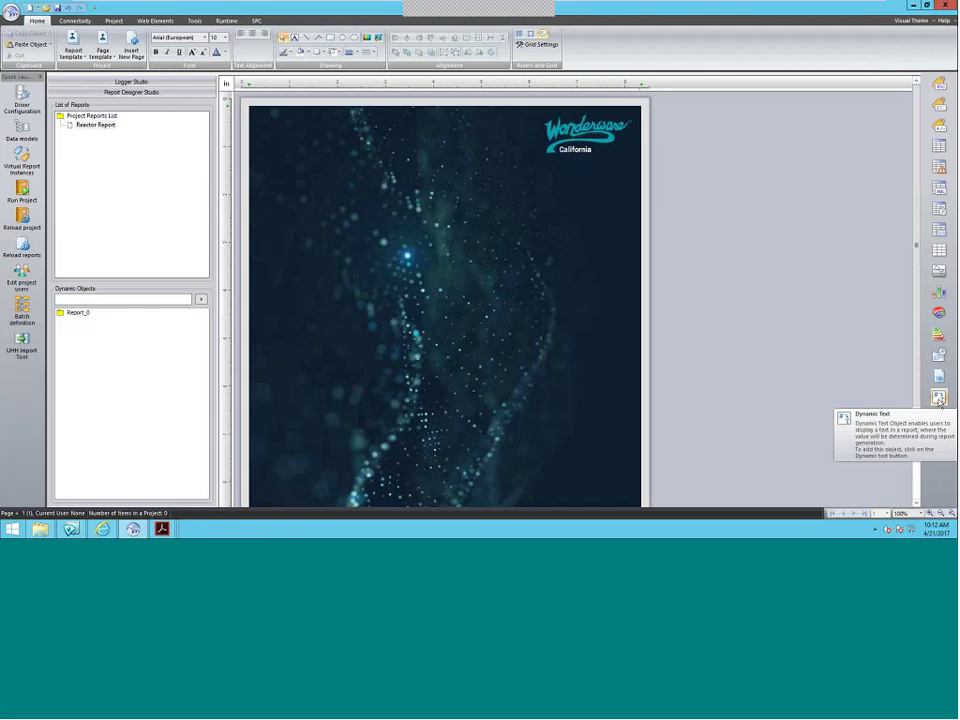
# Select the Dynamic Text tool in the right toolbar
pyautogui.click(939, 399)
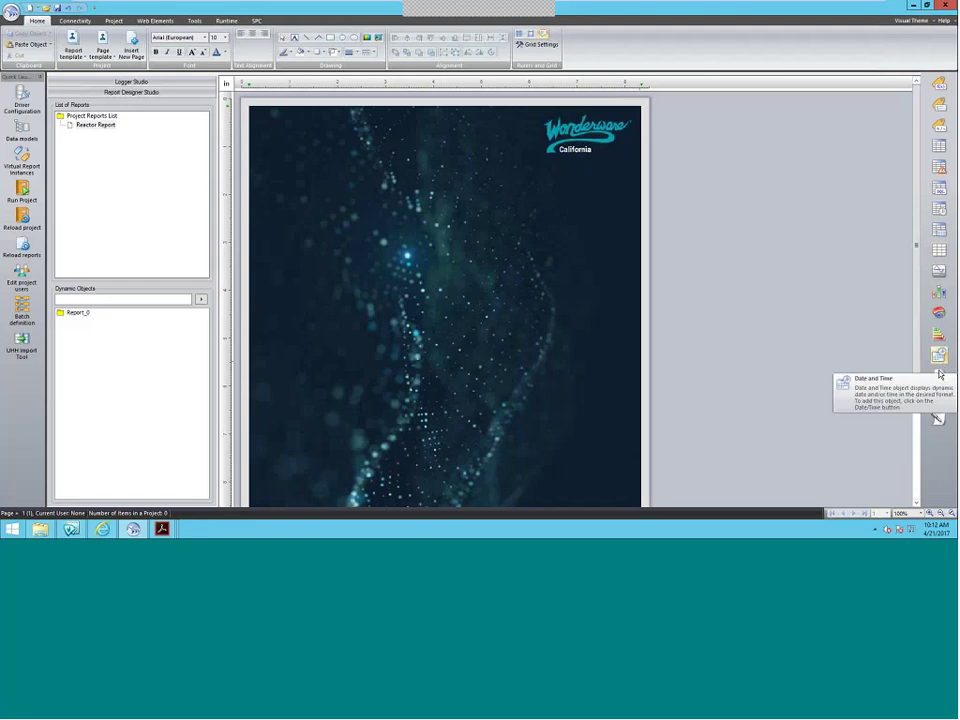
pyautogui.click(938, 418)
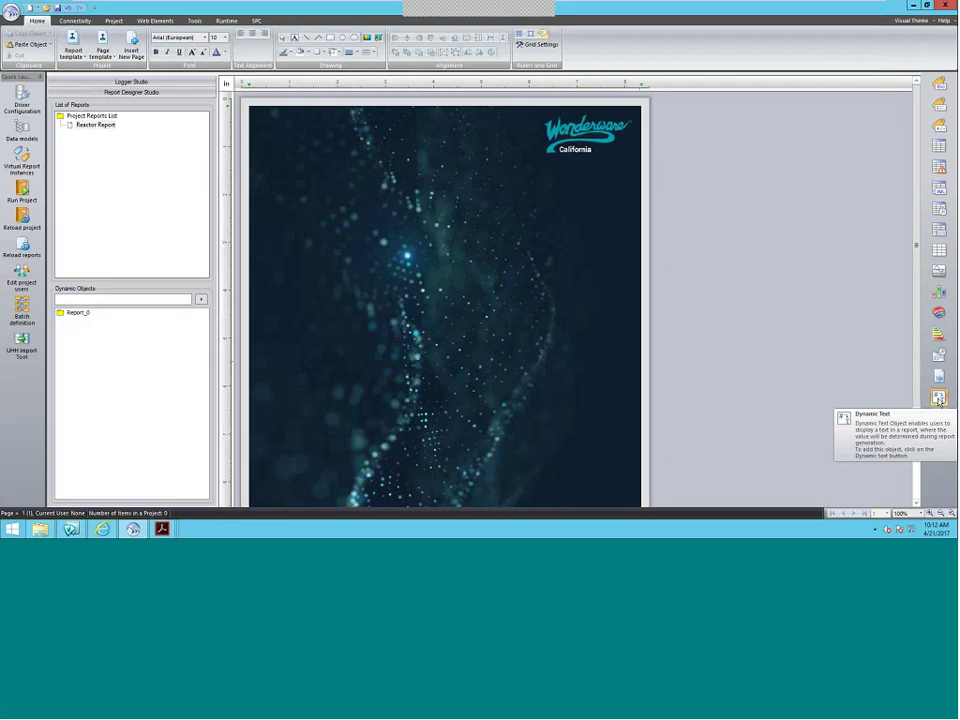
pyautogui.click(938, 398)
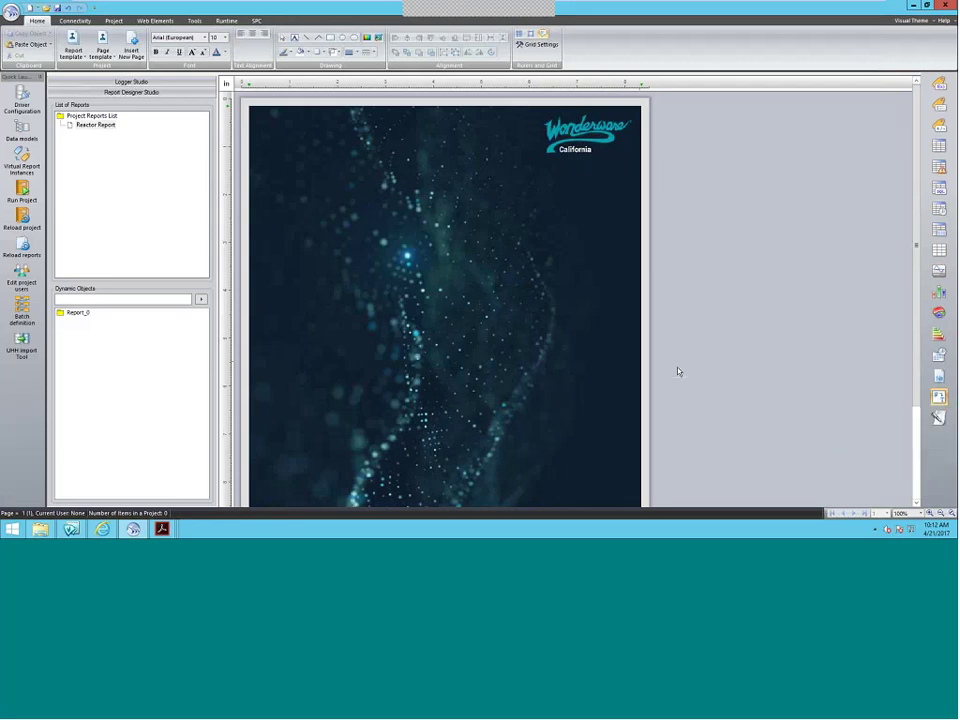
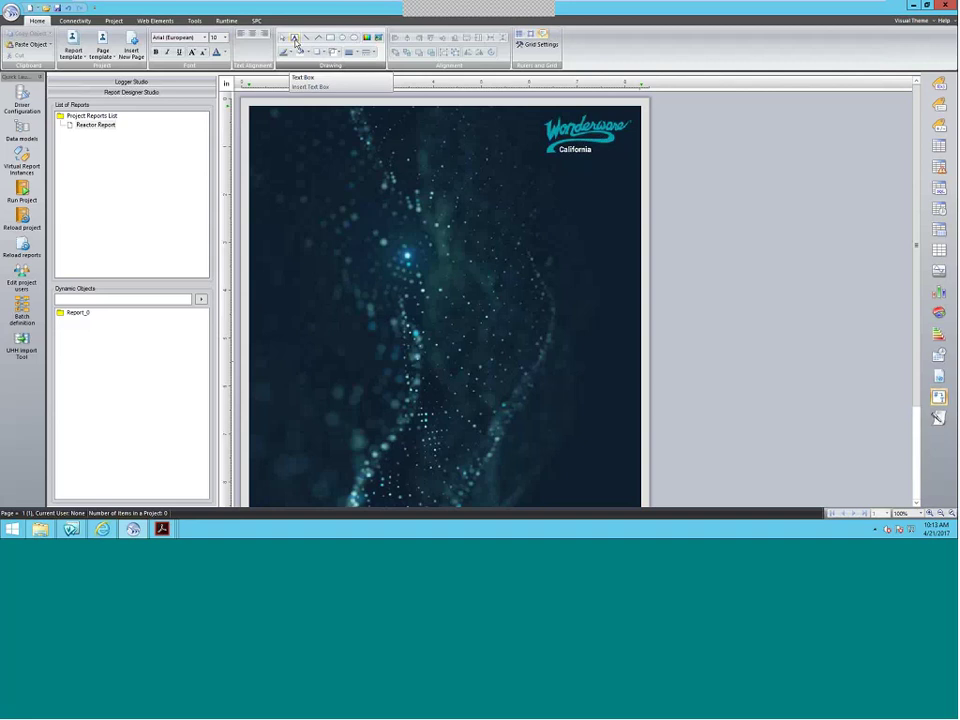
# Add a dynamic text box at the top of the page showing the Report Name
pyautogui.click(379, 38)
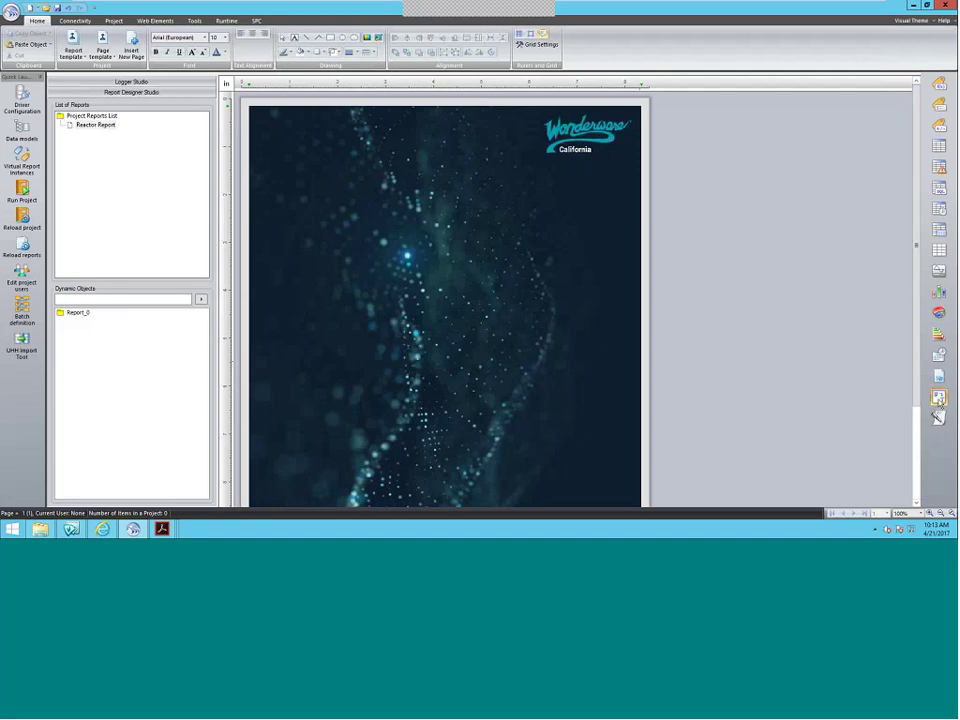
pyautogui.moveTo(326, 119); pyautogui.dragTo(513, 166)
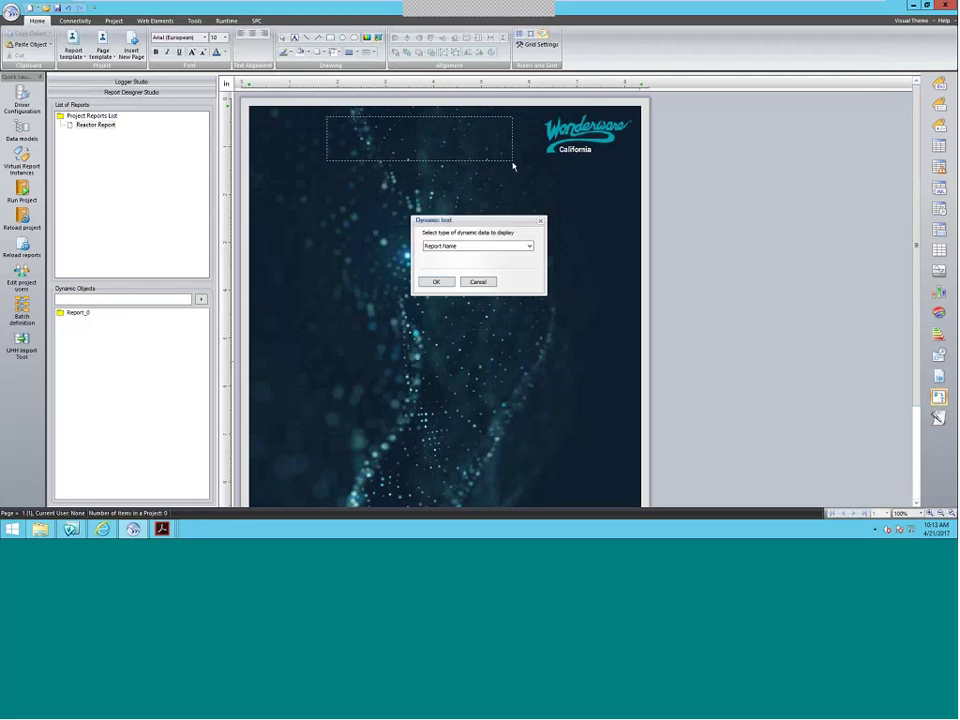
pyautogui.click(523, 248)
pyautogui.click(522, 249)
pyautogui.click(521, 249)
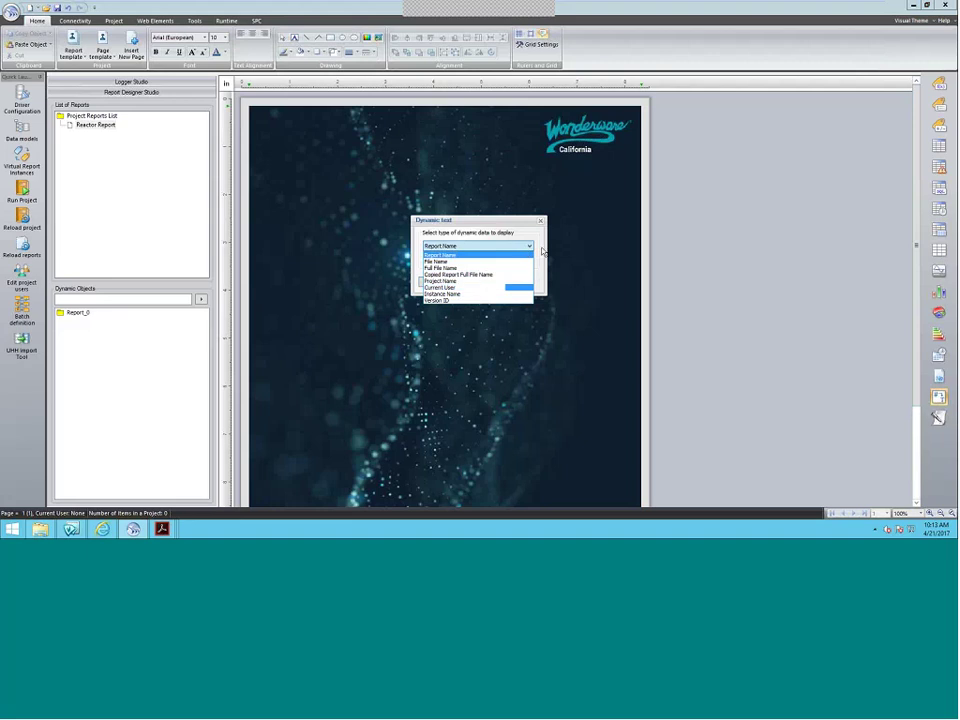
pyautogui.press('Return')
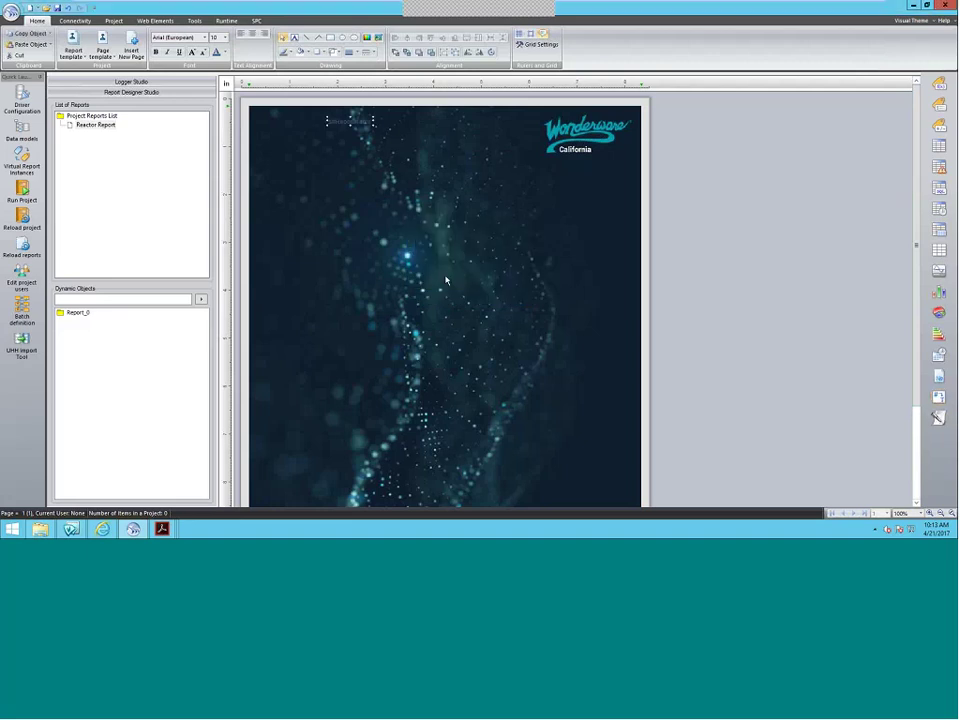
# Make the report-name text white at size 30 and move it right beside the logo
pyautogui.click(225, 53)
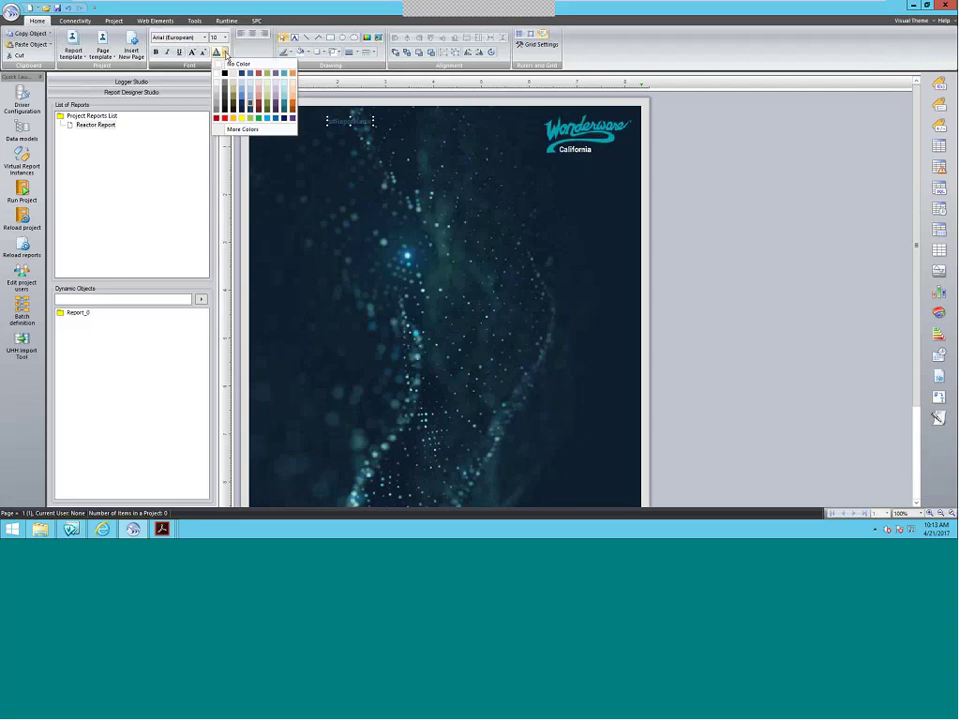
pyautogui.click(216, 73)
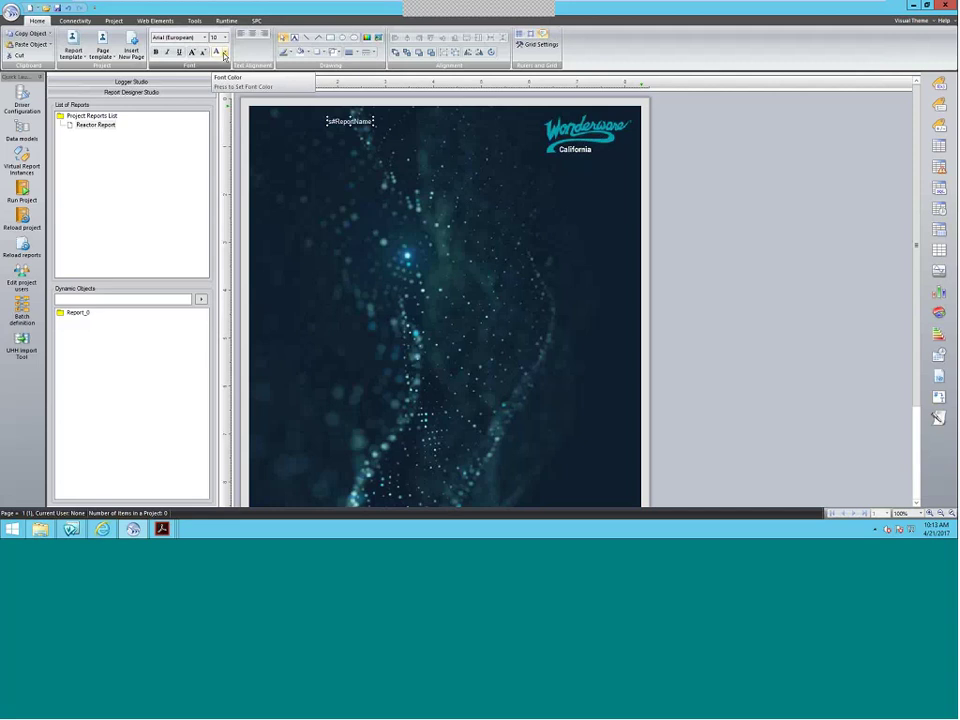
pyautogui.click(225, 37)
pyautogui.scroll(-3, 229, 134)
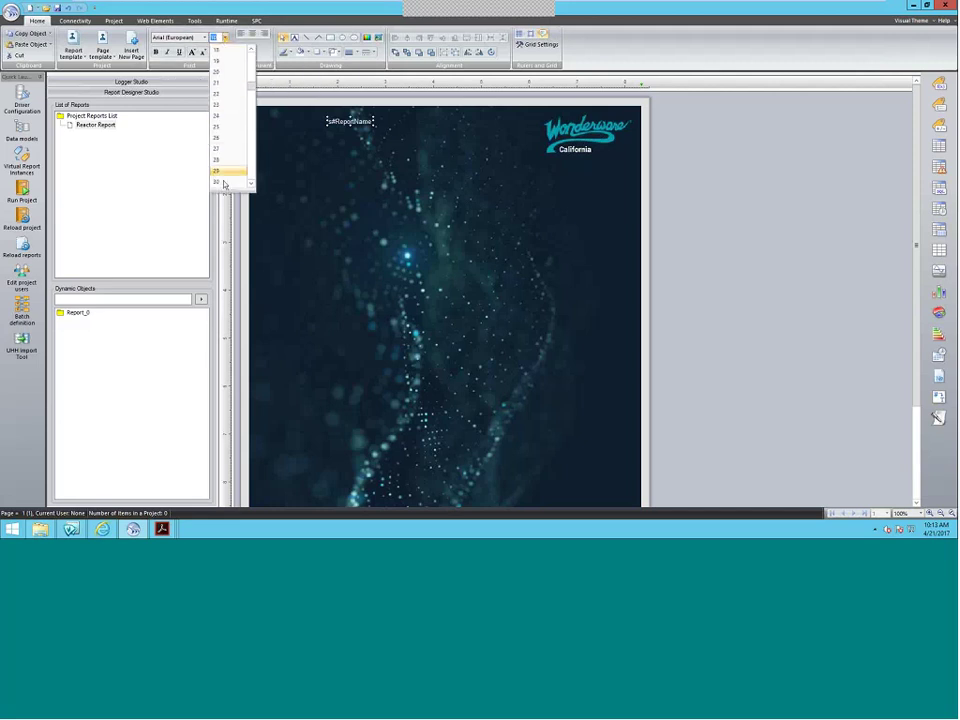
pyautogui.click(224, 183)
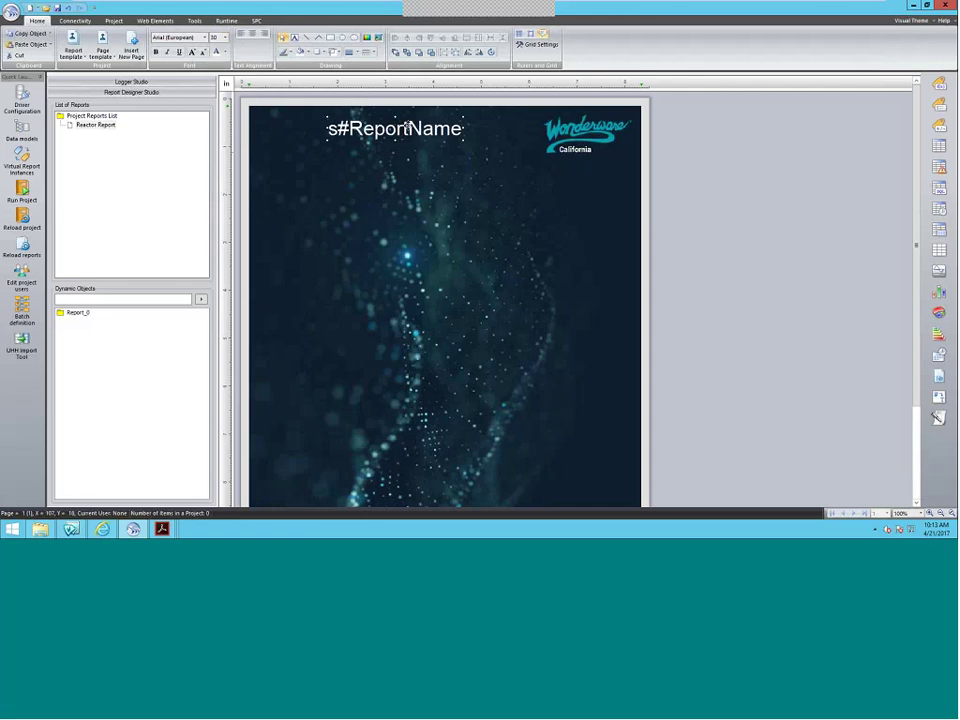
pyautogui.moveTo(407, 124); pyautogui.dragTo(460, 129)
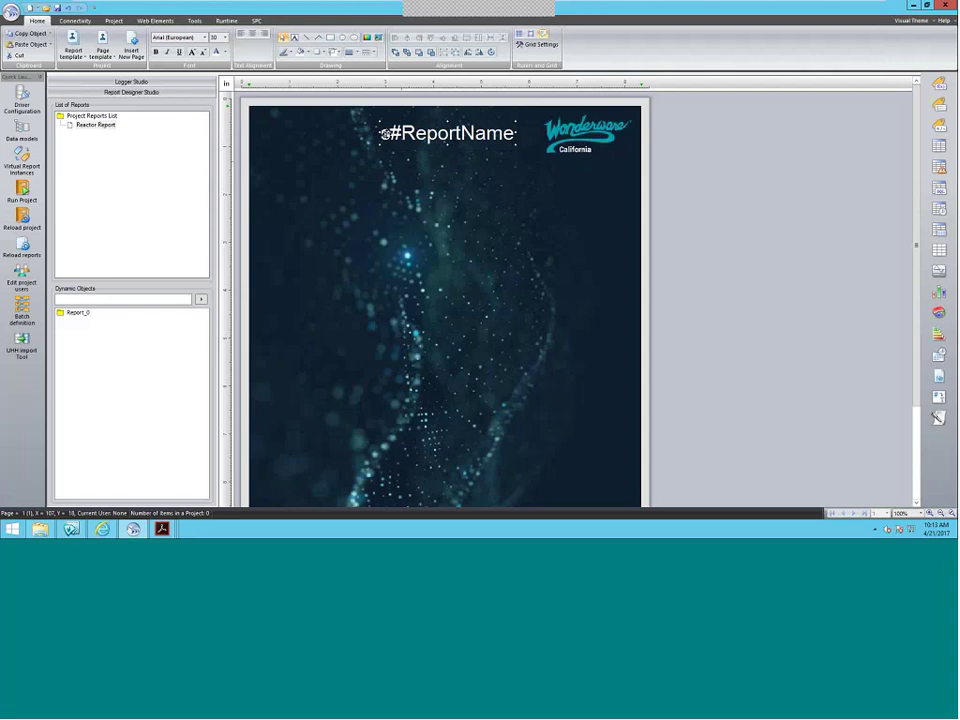
pyautogui.click(854, 295)
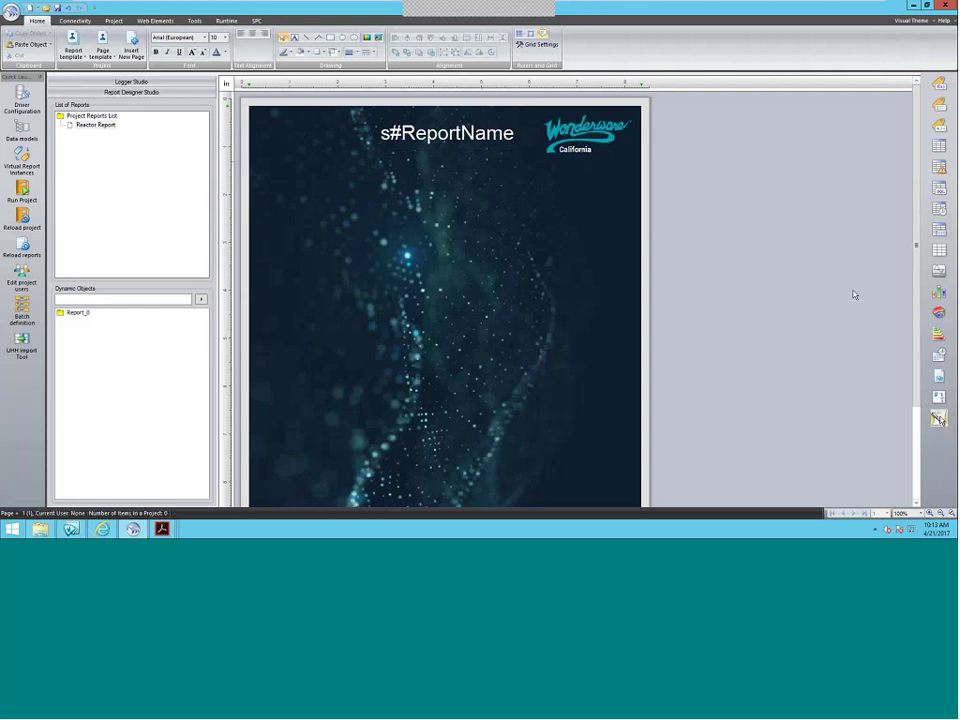
# Draw a date box at page top-left showing report generation time in the project localization format
pyautogui.click(940, 362)
pyautogui.moveTo(258, 114); pyautogui.dragTo(364, 134)
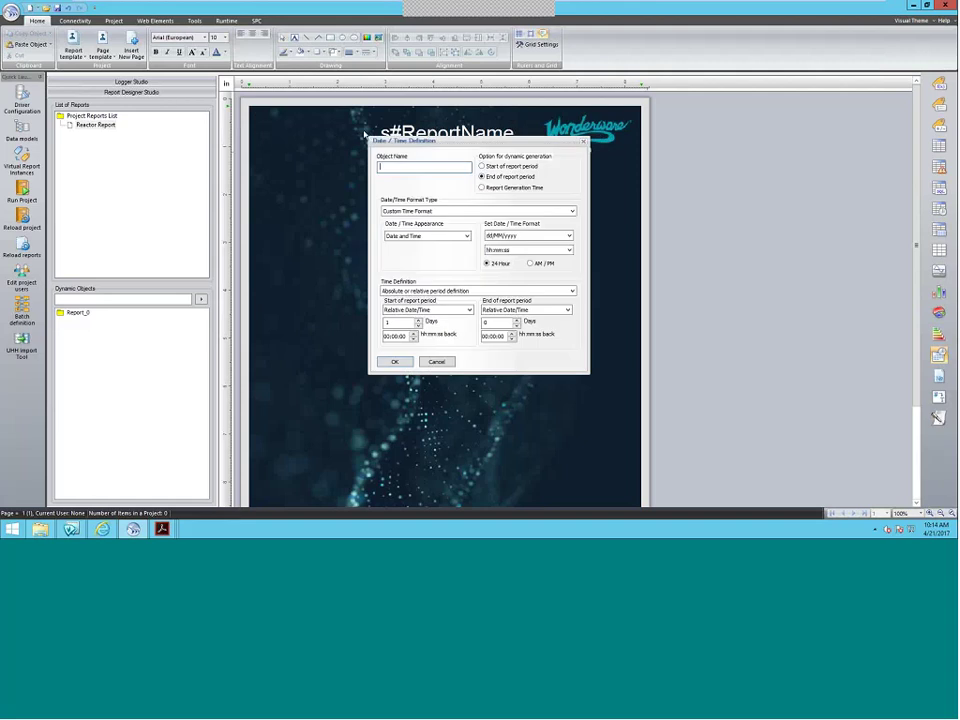
pyautogui.write('datetime')
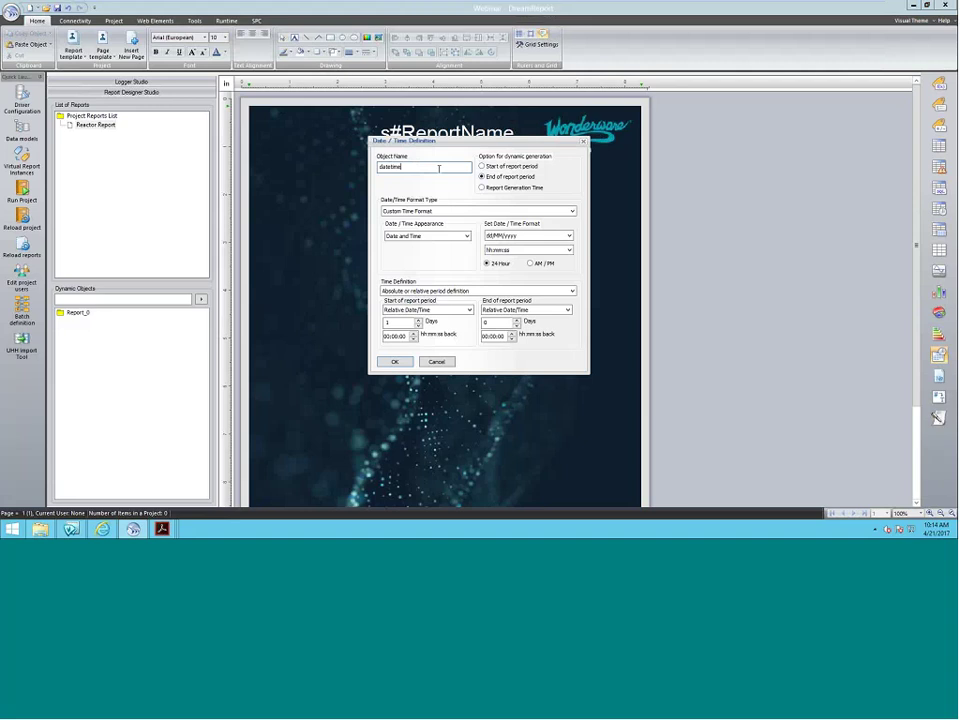
pyautogui.click(482, 187)
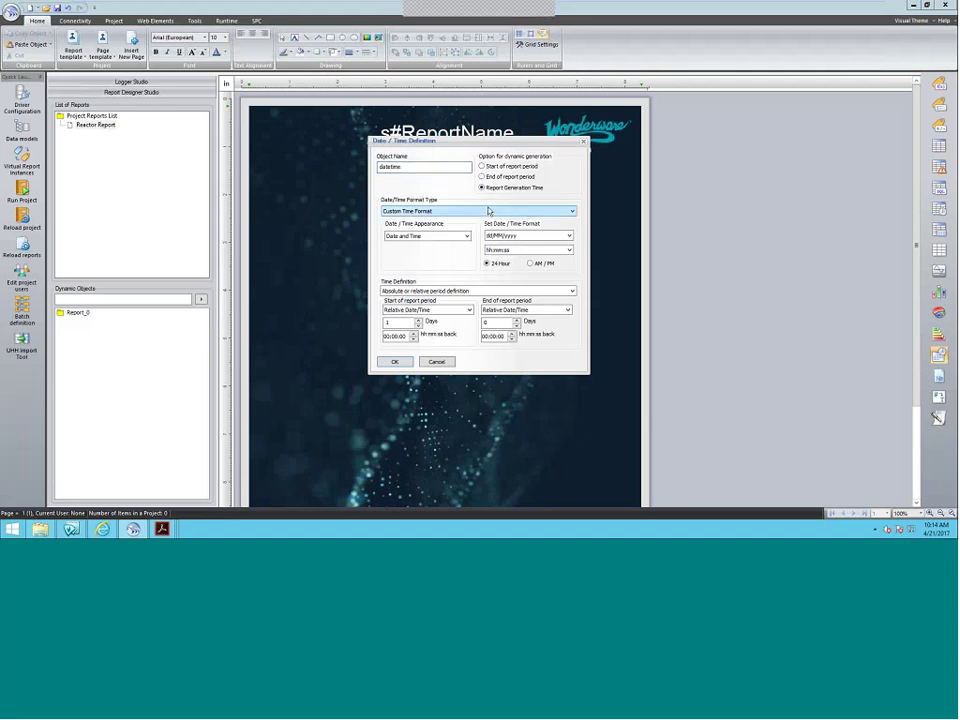
pyautogui.click(490, 210)
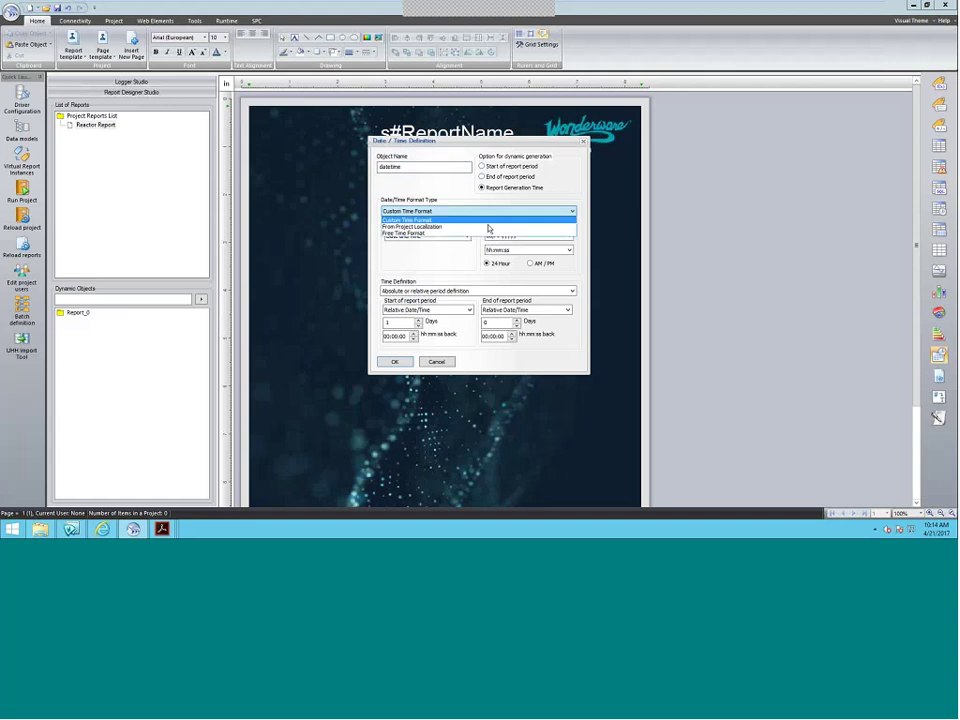
pyautogui.click(488, 225)
pyautogui.click(490, 212)
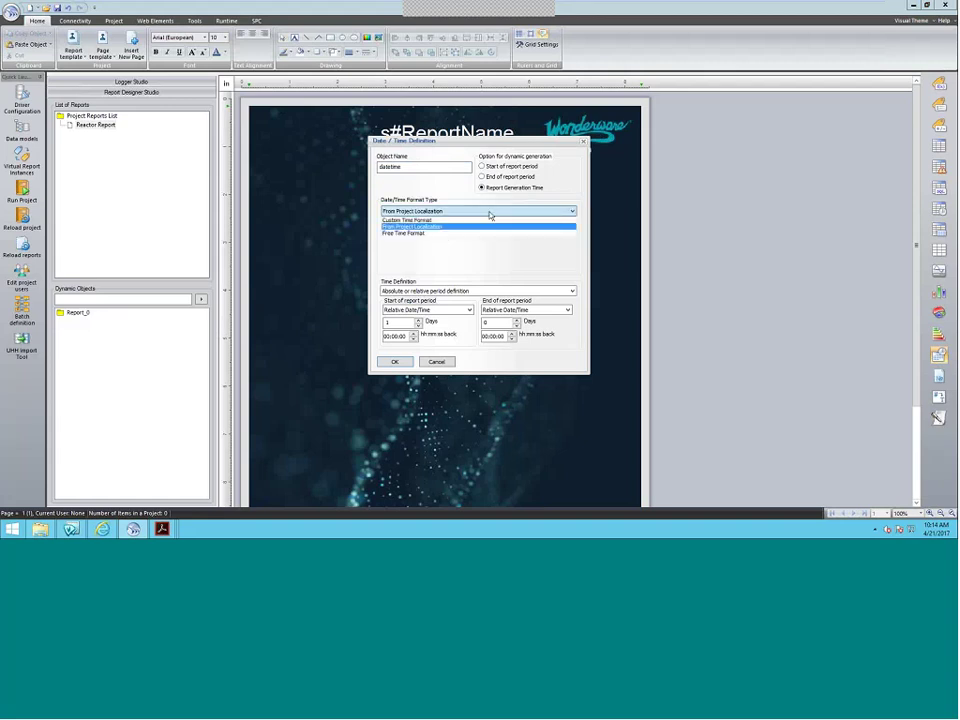
pyautogui.click(490, 219)
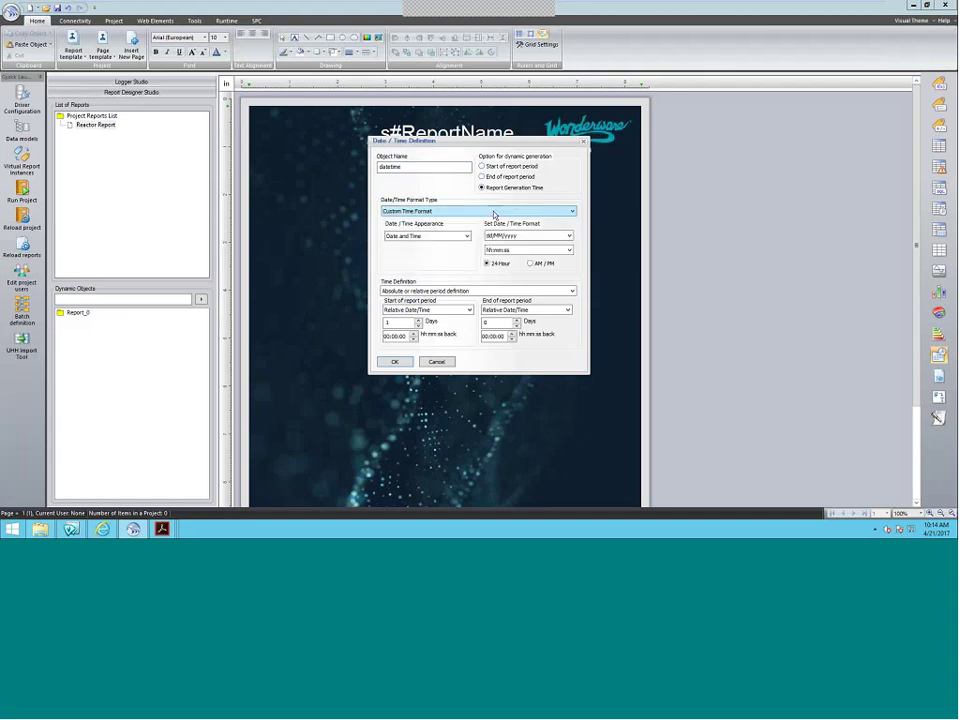
pyautogui.click(514, 236)
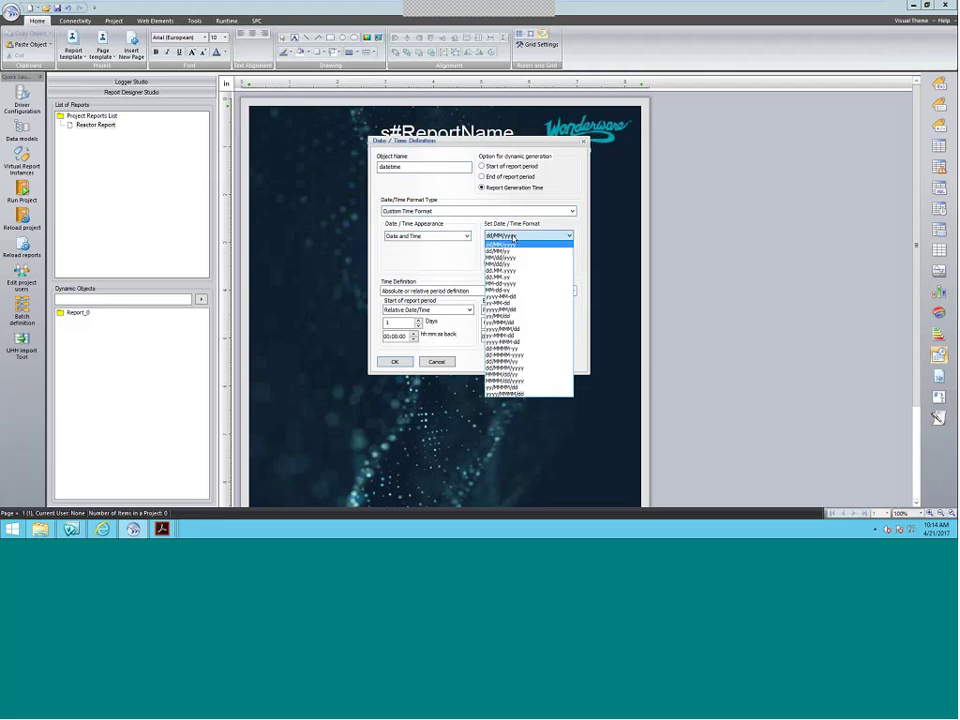
pyautogui.click(454, 249)
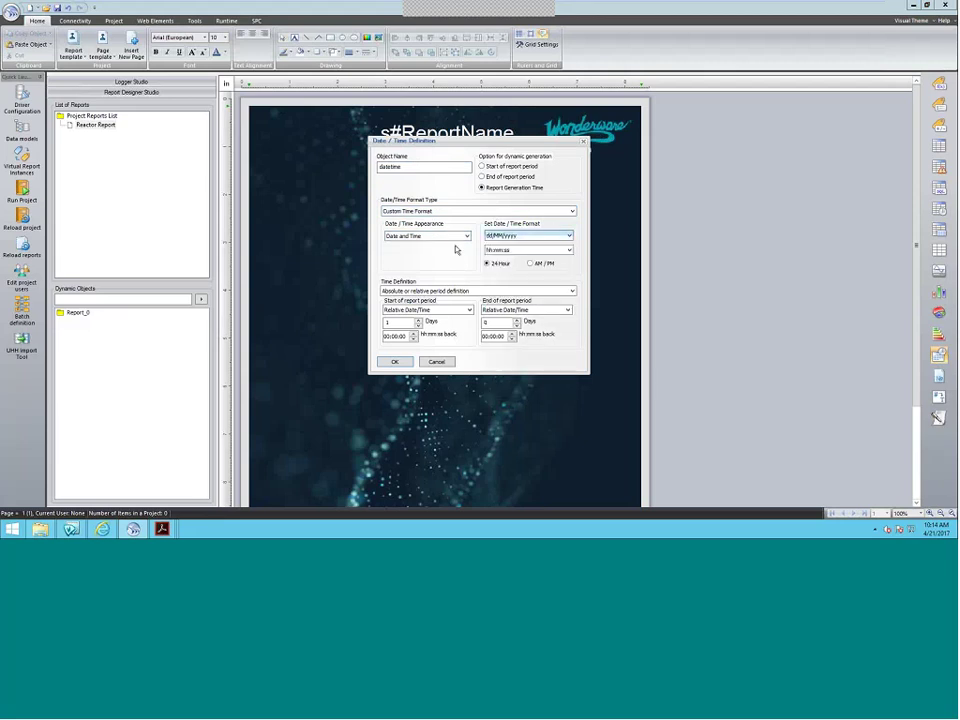
pyautogui.click(460, 236)
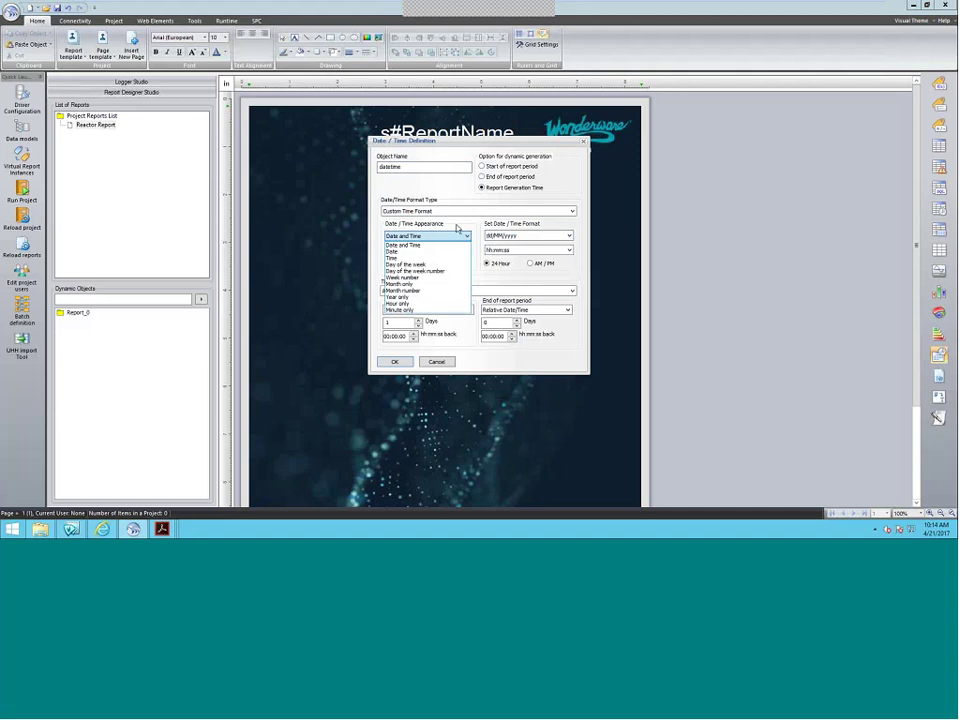
pyautogui.click(484, 212)
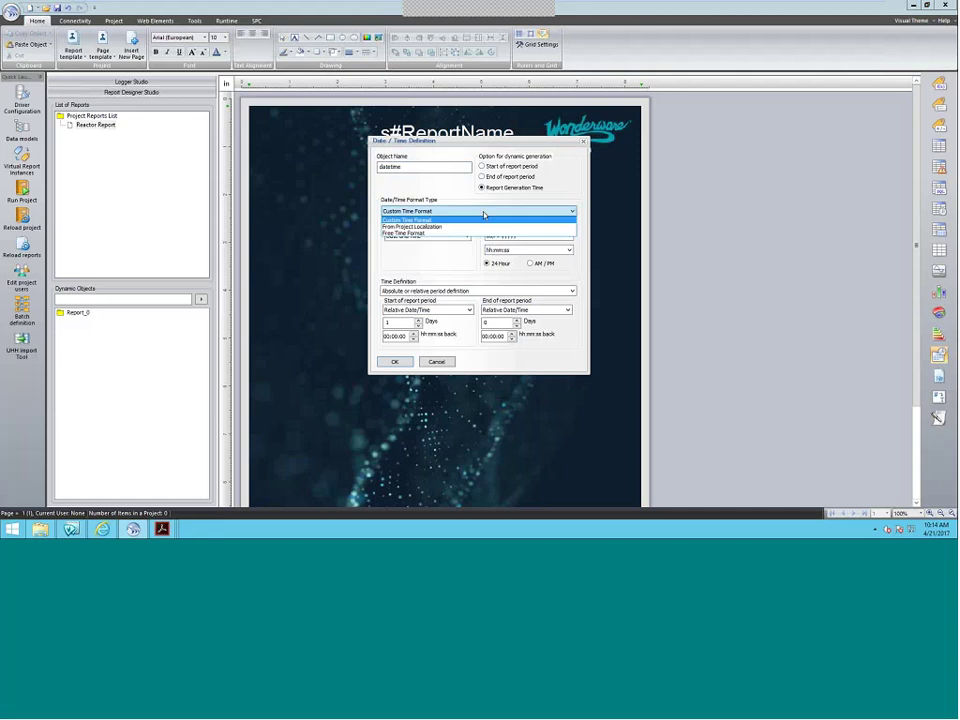
pyautogui.click(470, 226)
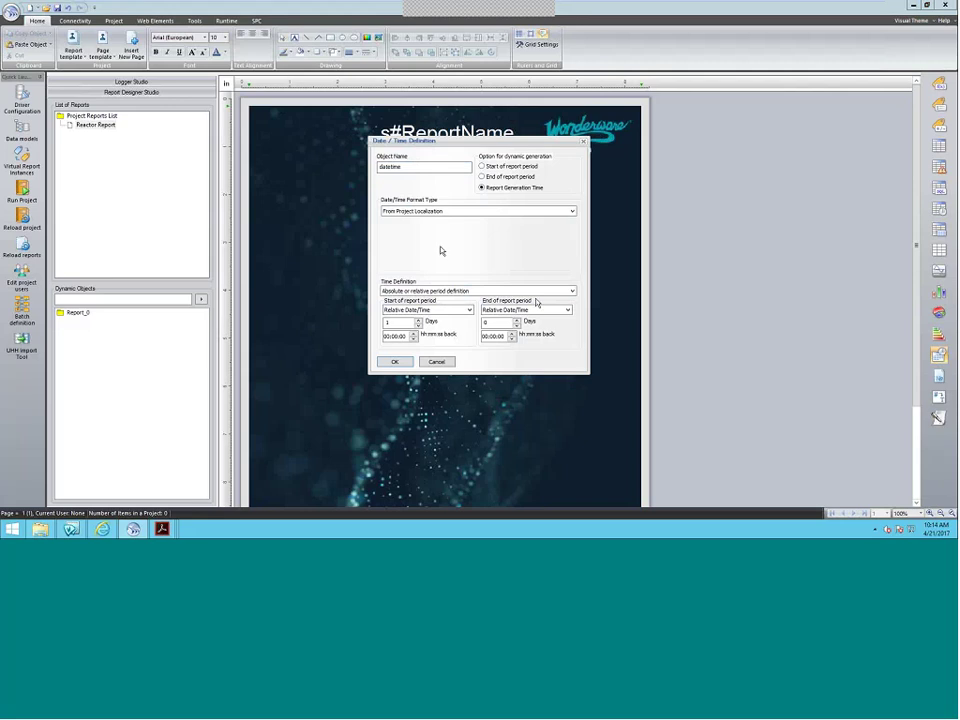
# Set the date field's time definition to Fixed Period and confirm it
pyautogui.click(476, 290)
pyautogui.click(419, 305)
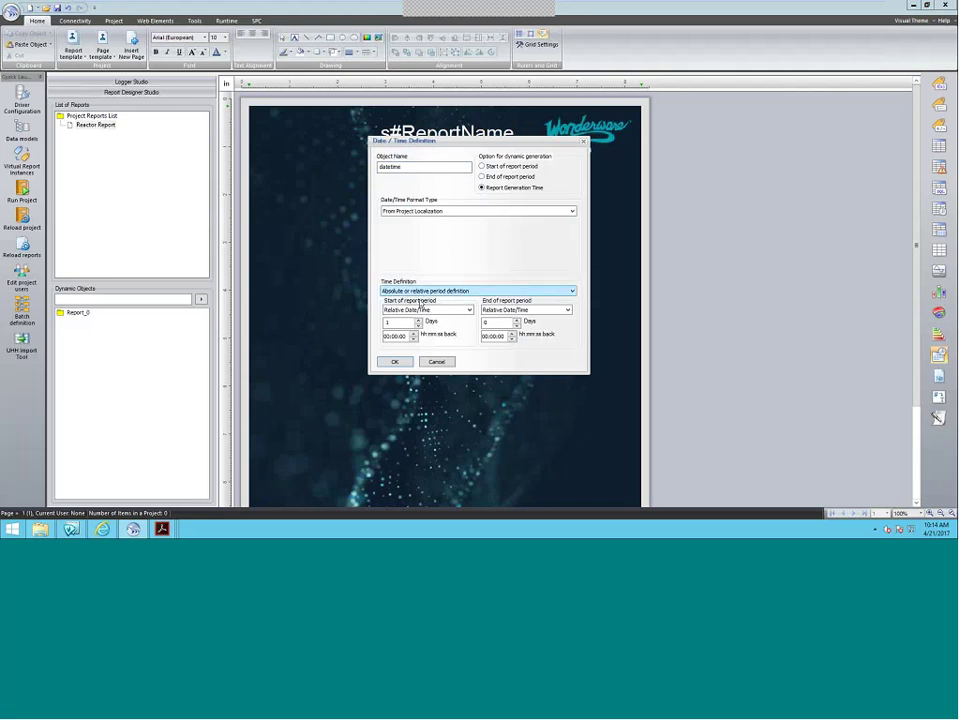
pyautogui.click(420, 291)
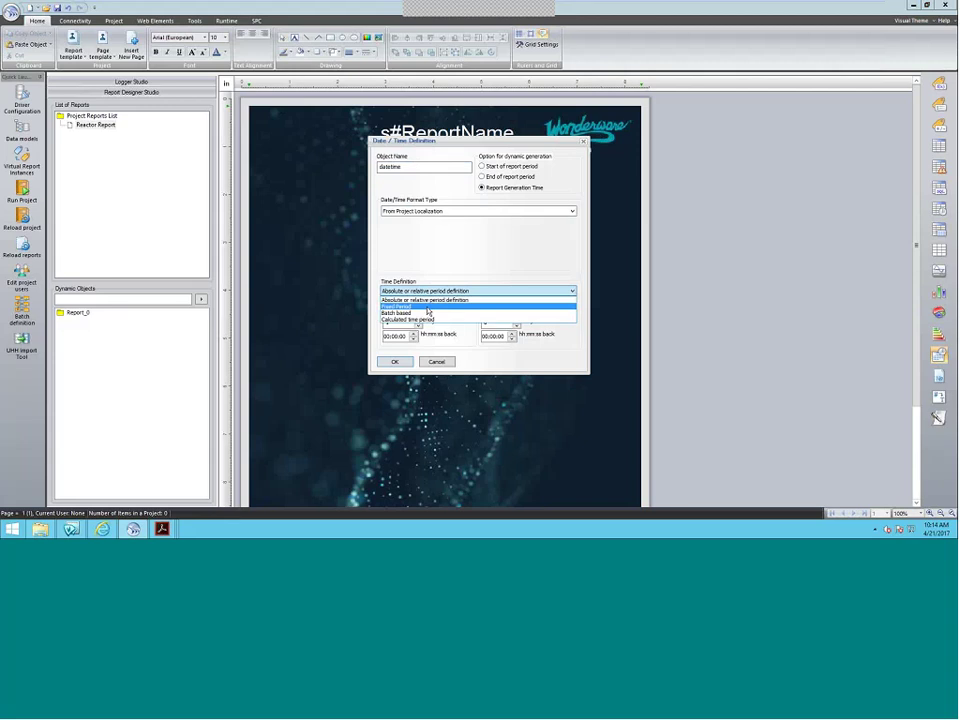
pyautogui.click(427, 308)
pyautogui.click(420, 290)
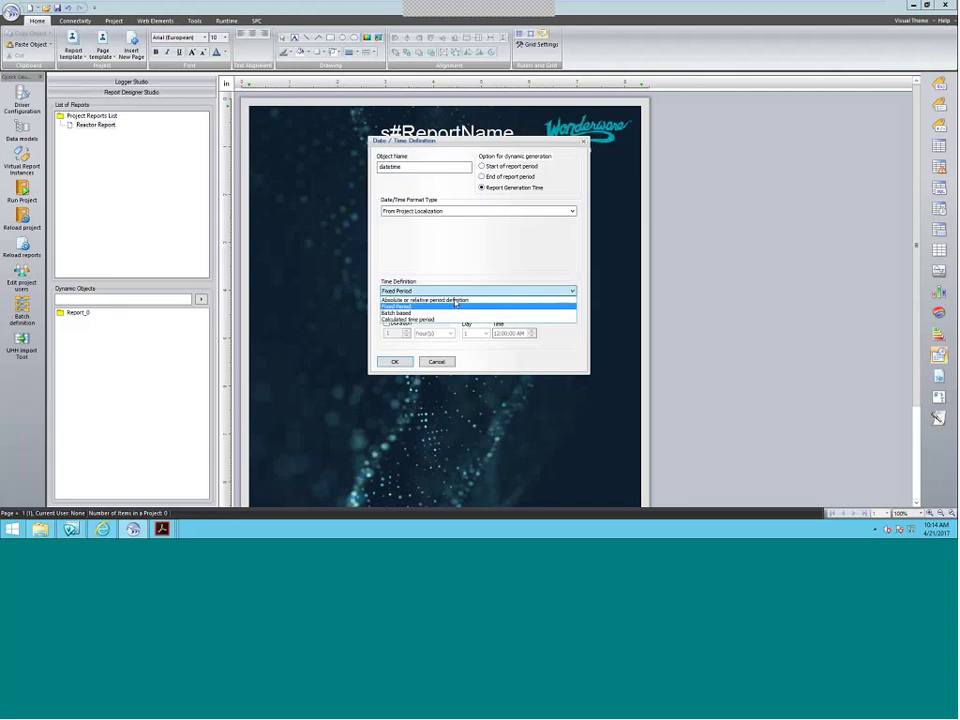
pyautogui.click(500, 299)
pyautogui.click(480, 291)
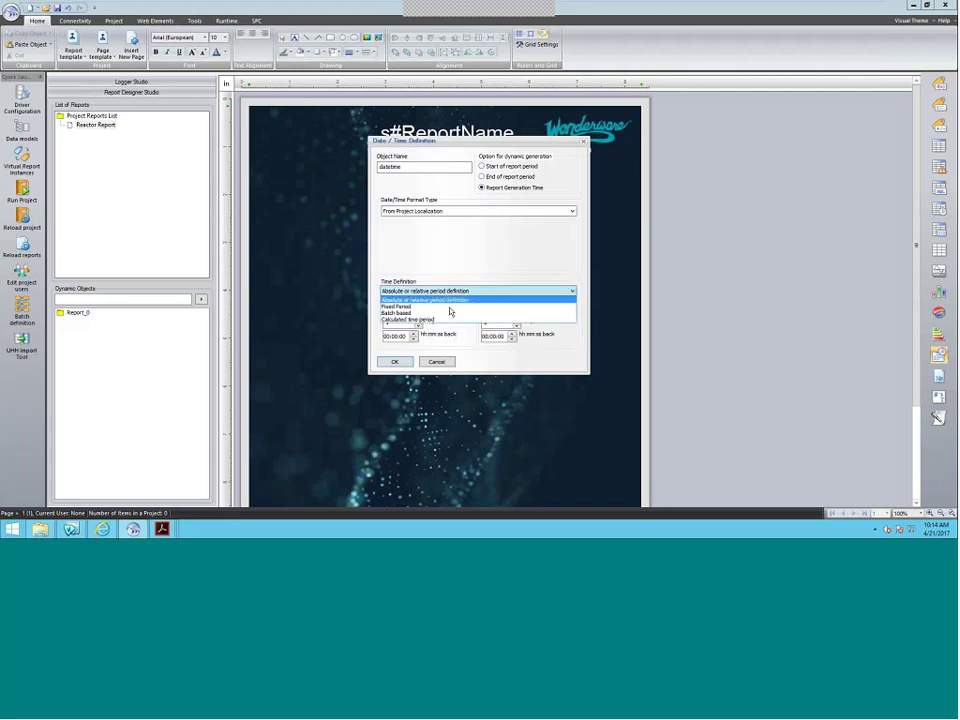
pyautogui.click(430, 308)
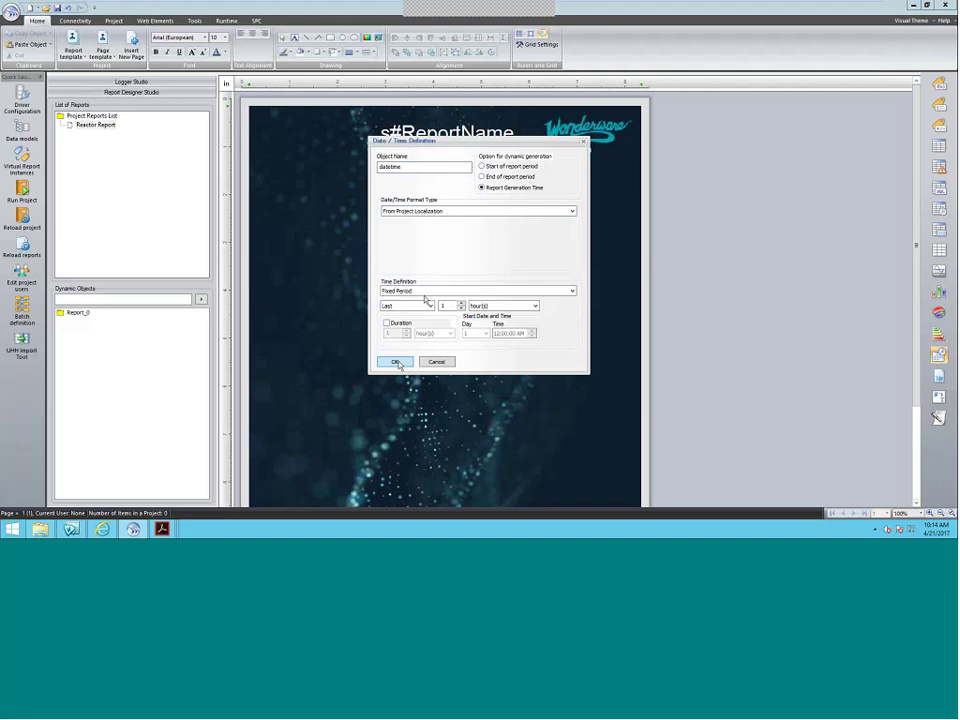
pyautogui.click(428, 291)
pyautogui.click(428, 313)
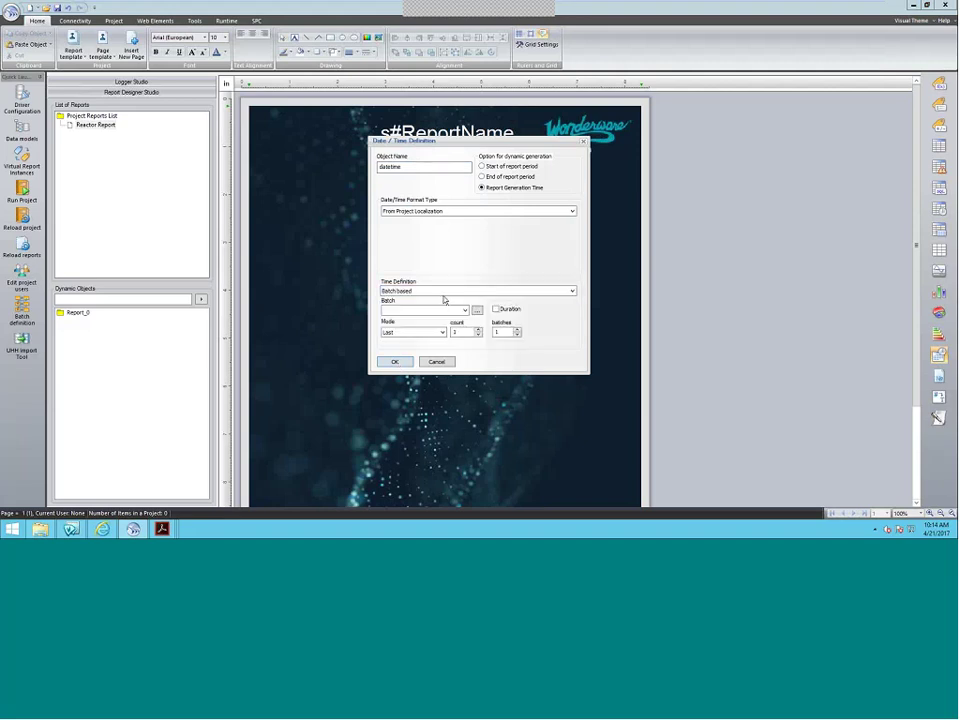
pyautogui.click(445, 291)
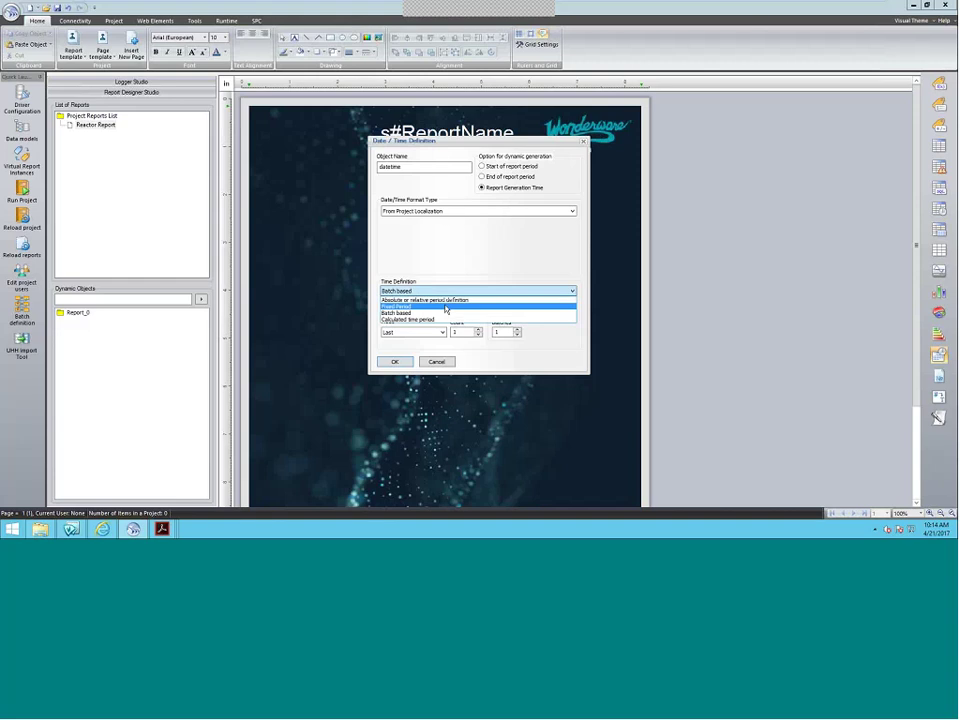
pyautogui.click(446, 307)
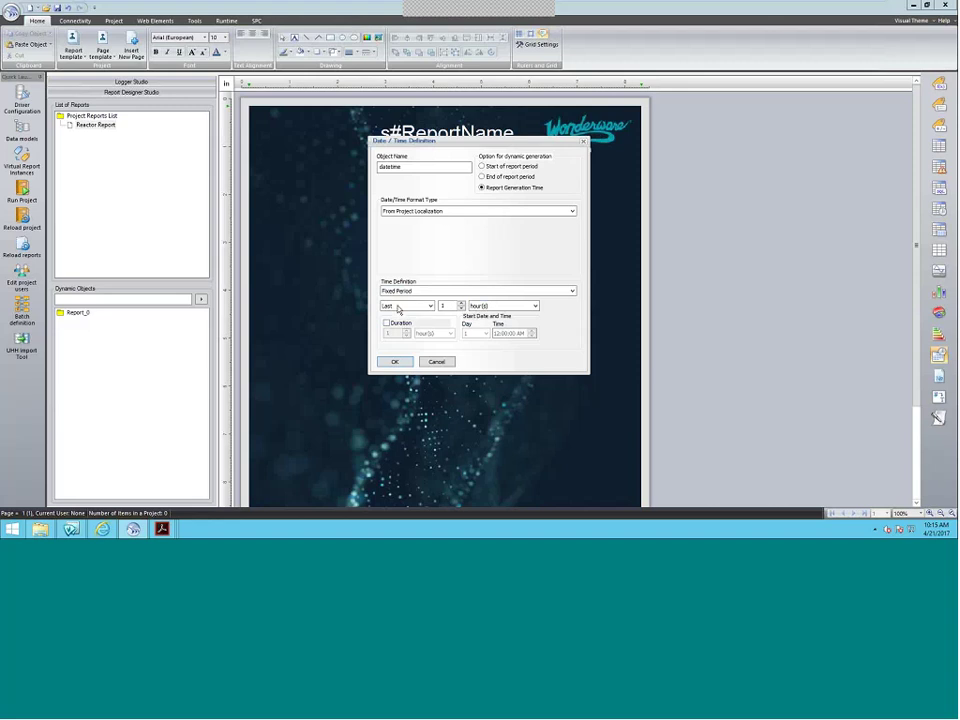
pyautogui.click(394, 361)
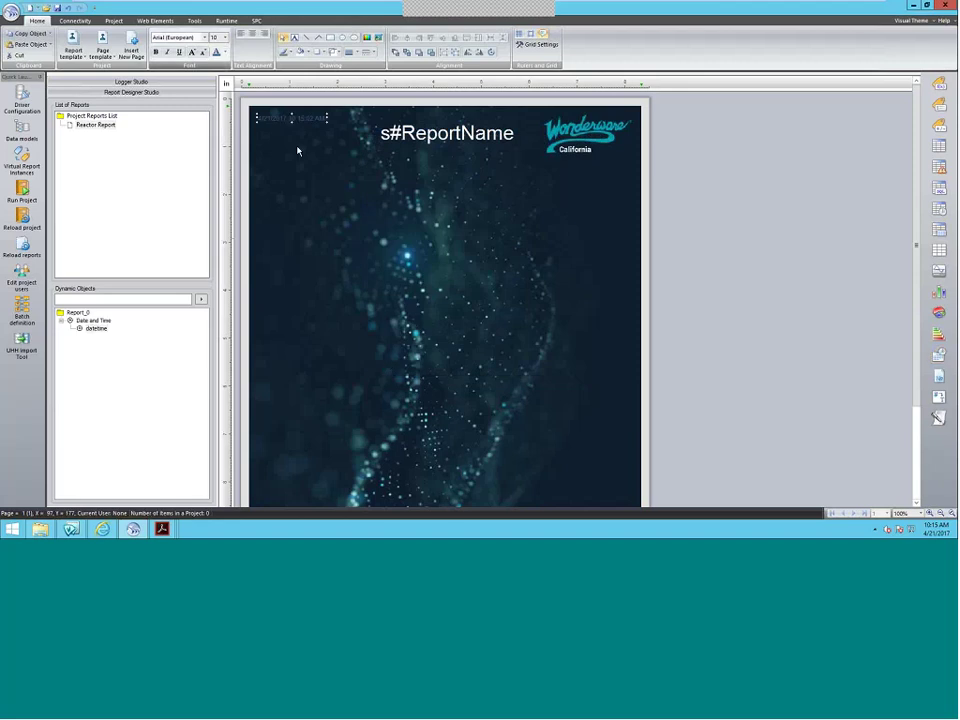
# Make the date text white
pyautogui.click(226, 53)
pyautogui.click(218, 120)
pyautogui.click(285, 170)
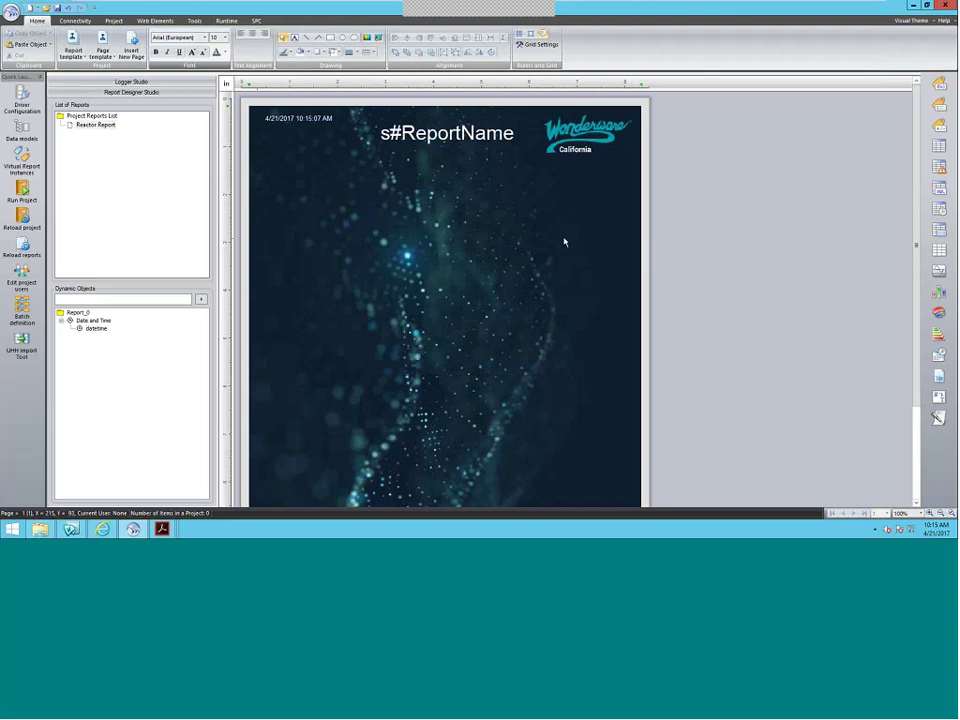
pyautogui.click(298, 118)
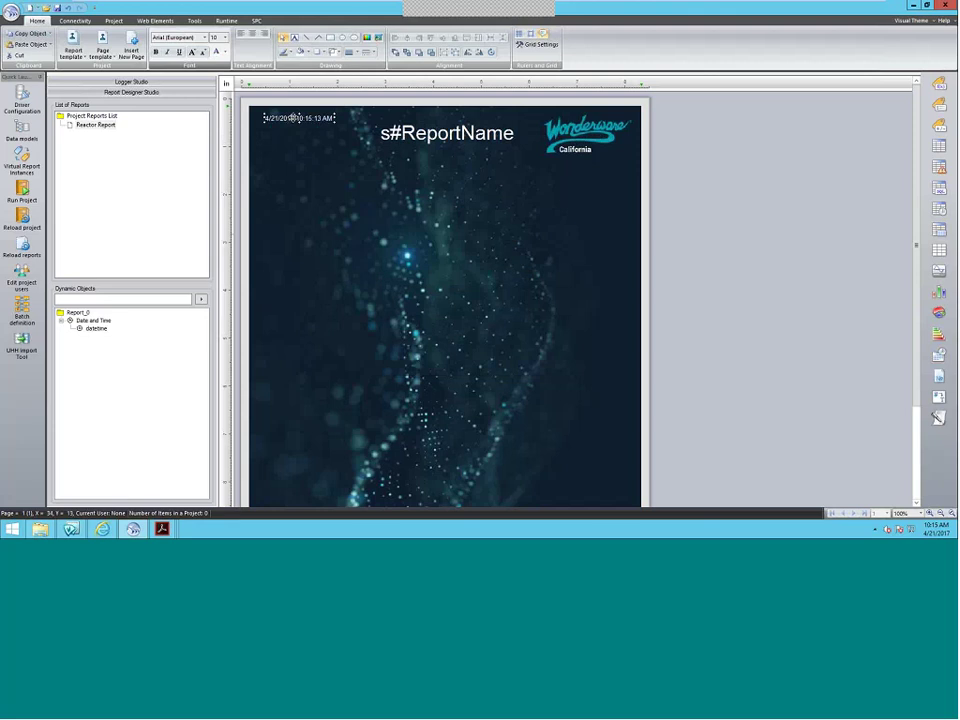
pyautogui.click(441, 209)
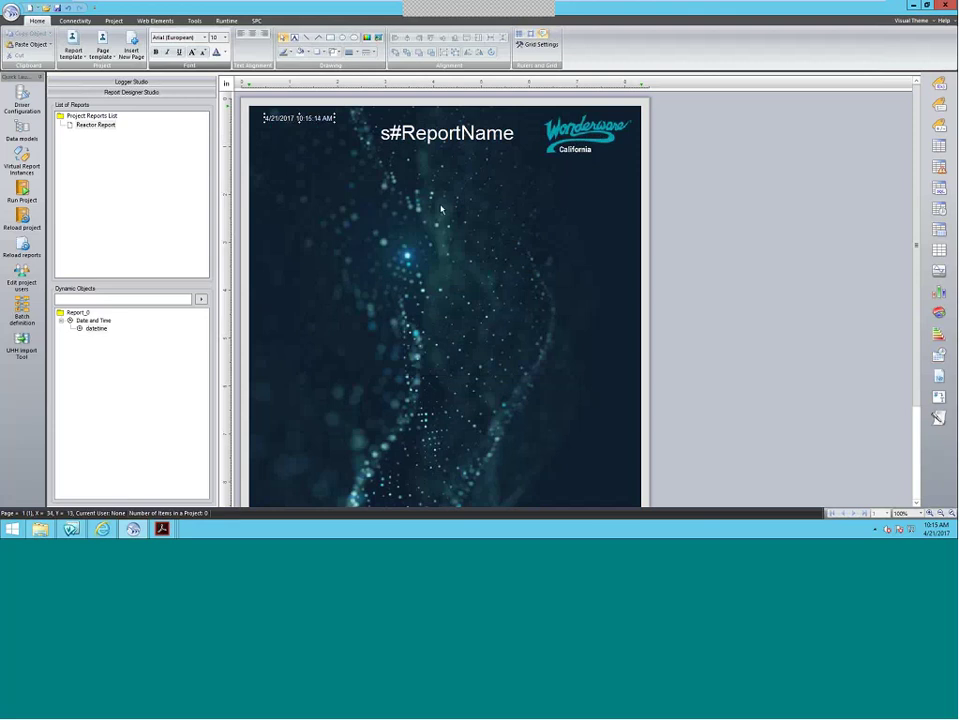
# Draw a single data object below the date and name it ReactTemp
pyautogui.click(940, 84)
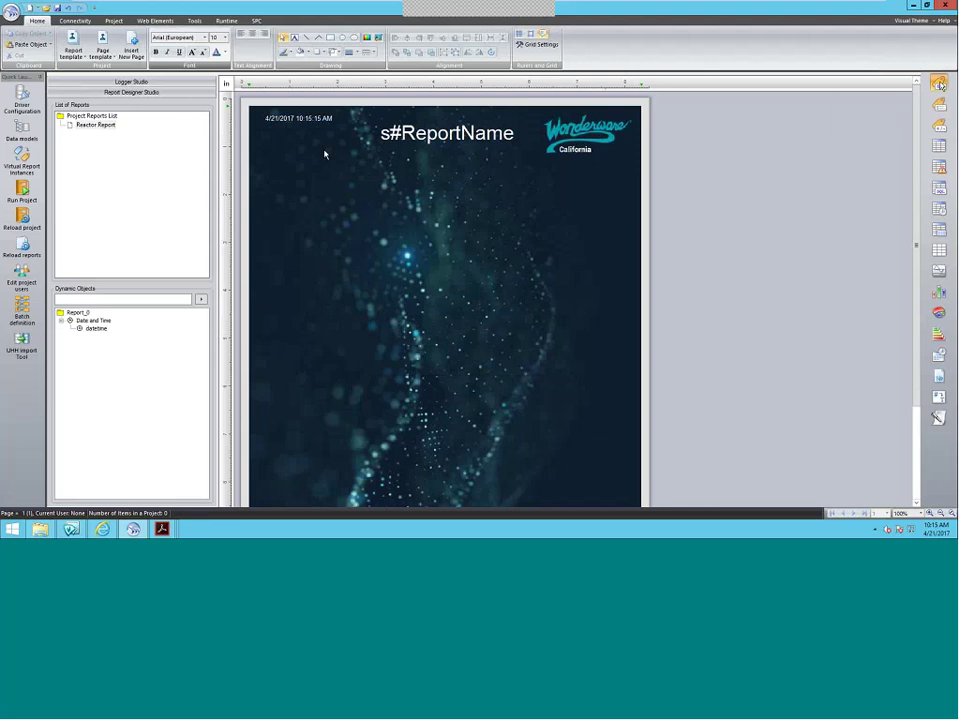
pyautogui.moveTo(265, 160); pyautogui.dragTo(343, 180)
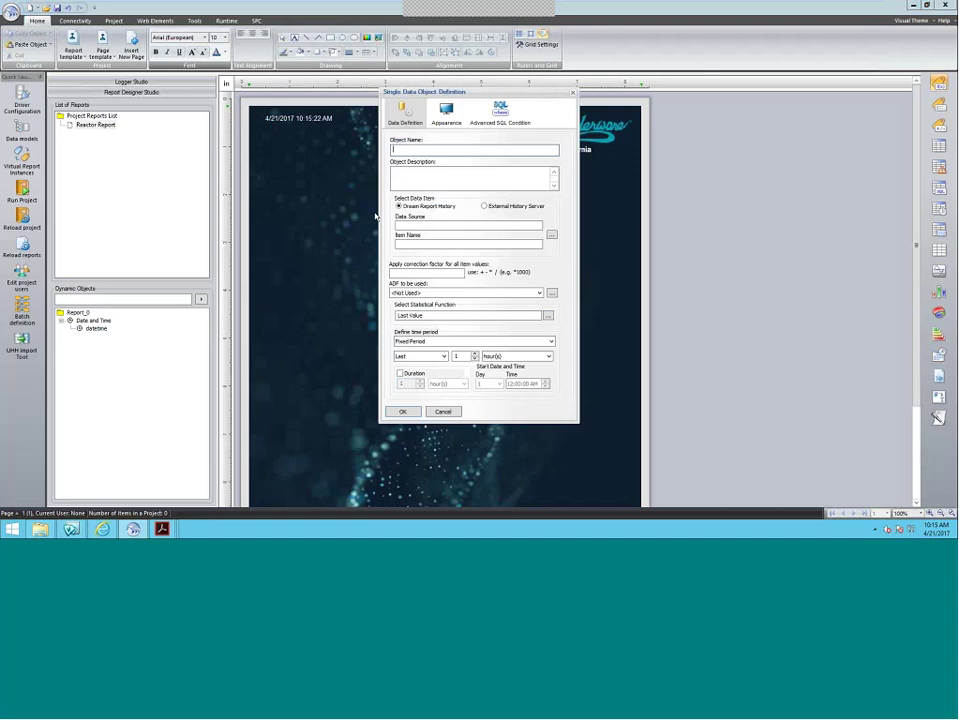
pyautogui.click(413, 151)
pyautogui.write('Reactor')
pyautogui.press('BackSpace')
pyautogui.press('BackSpace')
pyautogui.write('Temp')
# Bind it to the wwHistorian ReactTemp tag under Public Groups > All Analog Tags
pyautogui.click(502, 208)
pyautogui.click(552, 234)
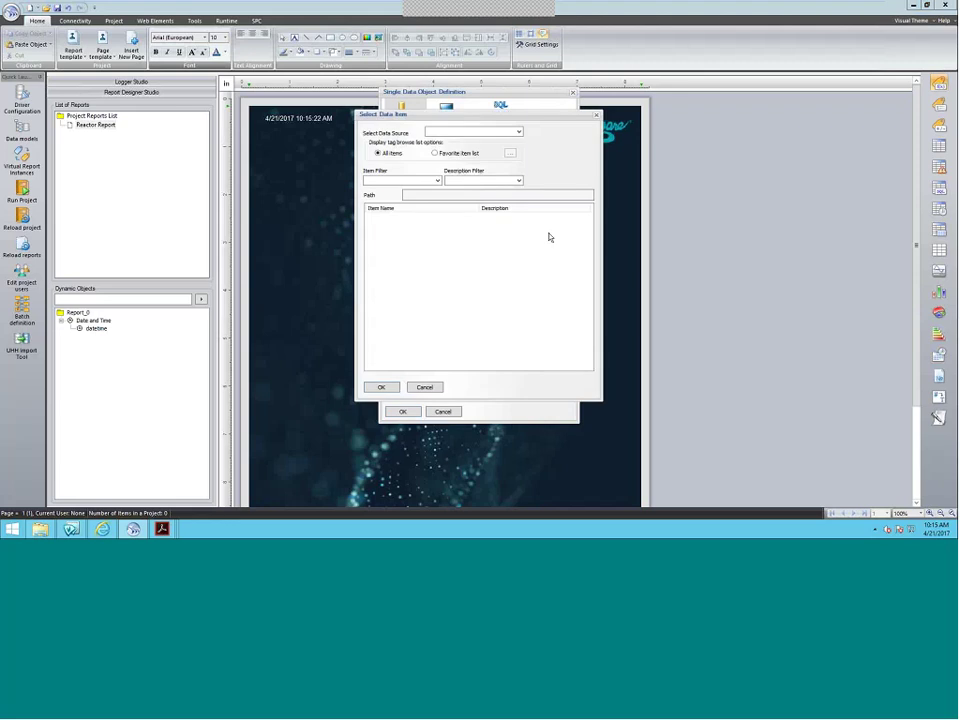
pyautogui.click(519, 133)
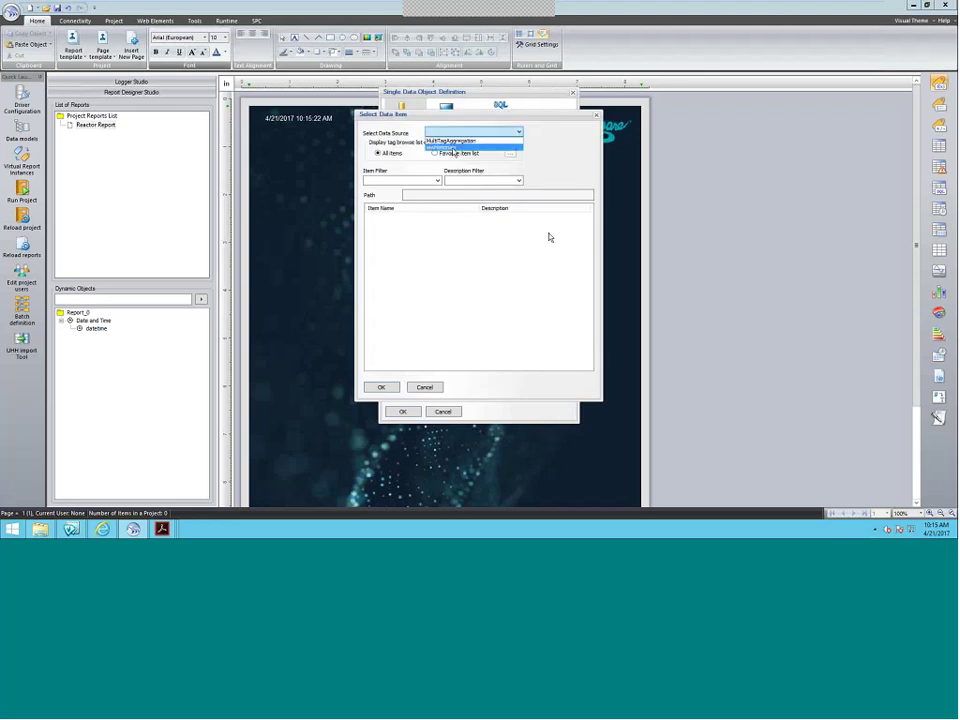
pyautogui.click(449, 150)
pyautogui.click(406, 227)
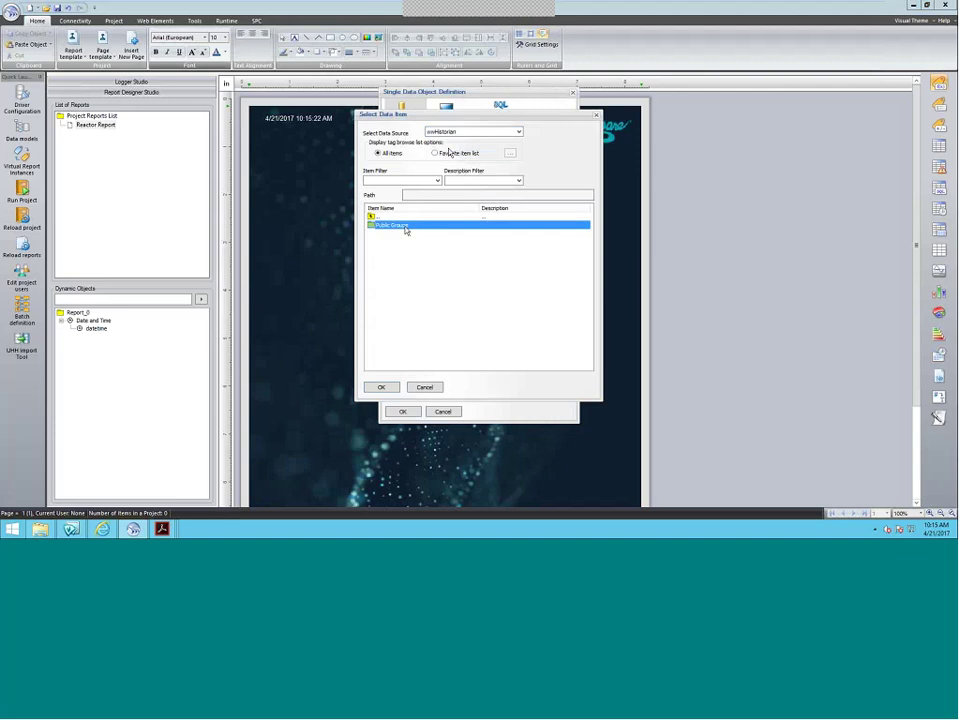
pyautogui.doubleClick(406, 227)
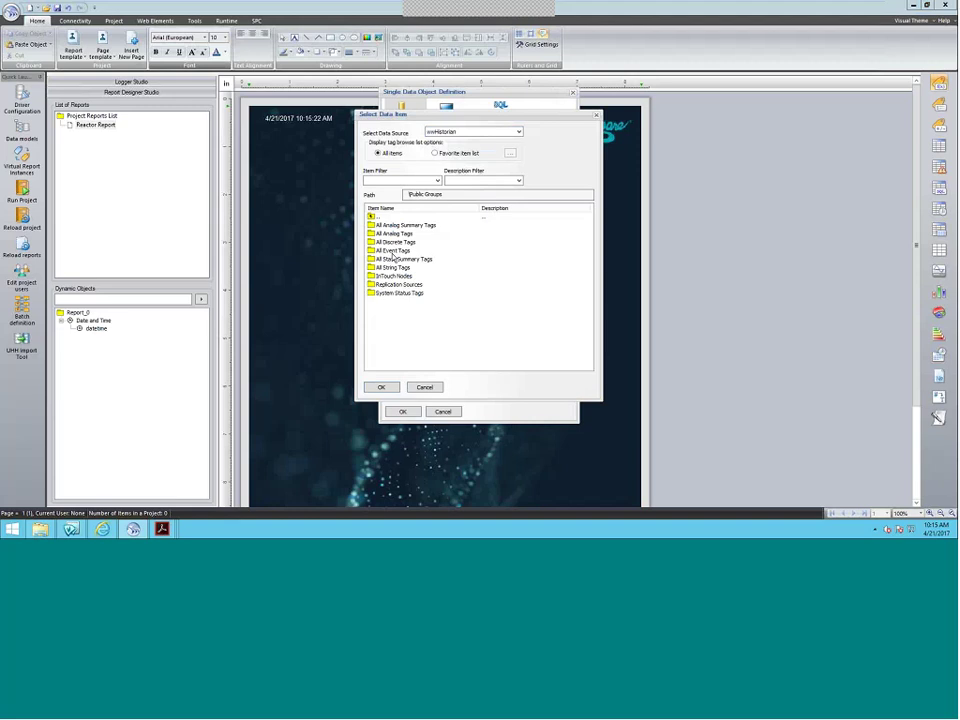
pyautogui.doubleClick(405, 234)
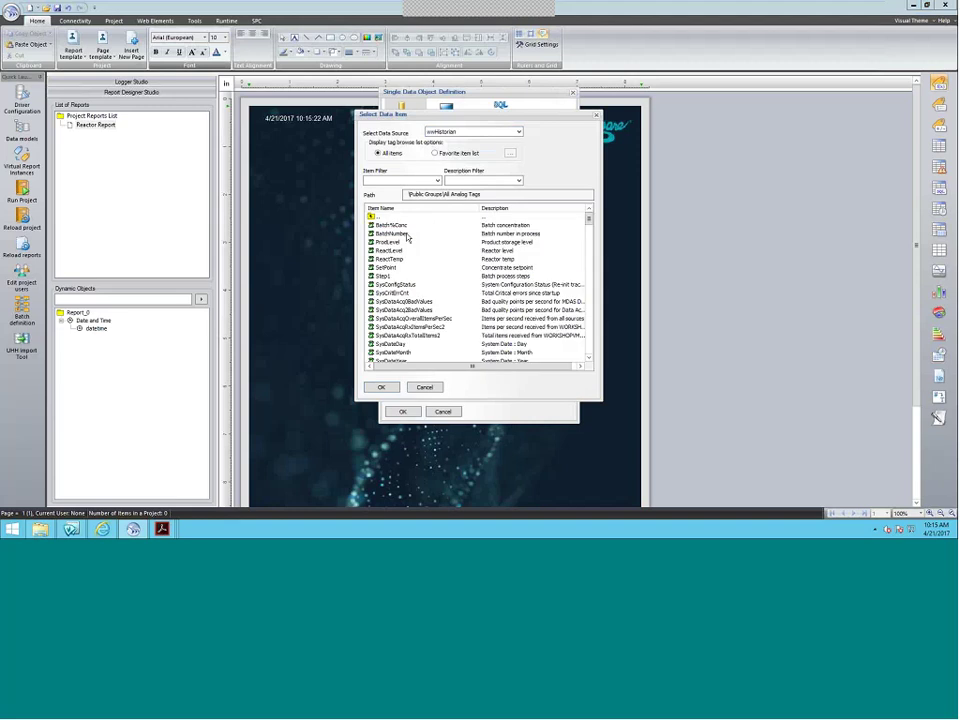
pyautogui.click(405, 259)
pyautogui.doubleClick(405, 259)
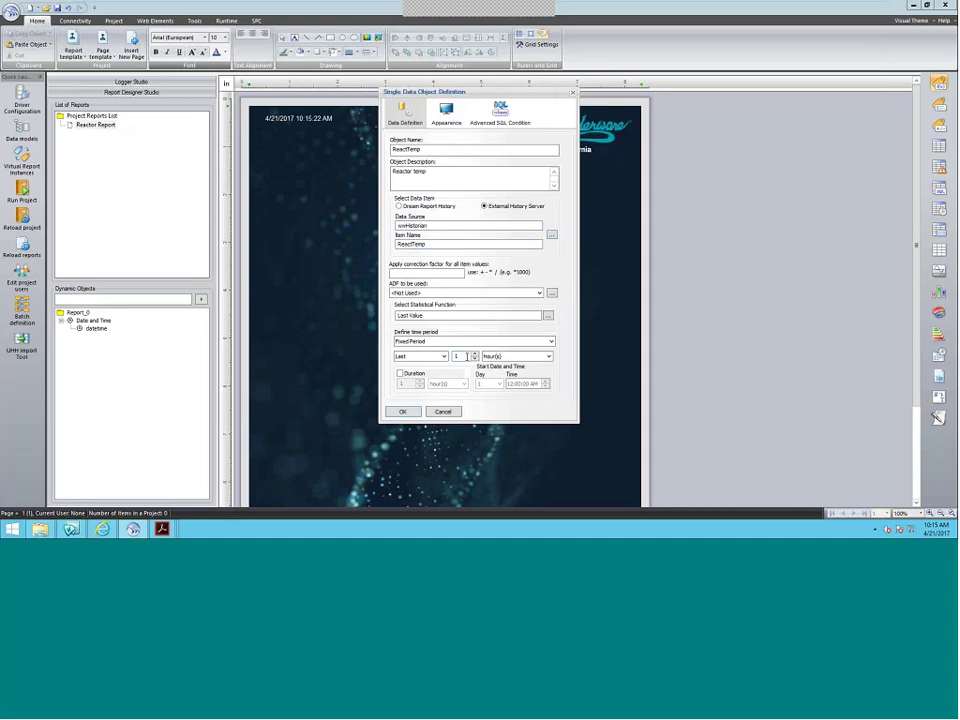
# Cover the last 30 minutes and show the result in Temperature (F)
pyautogui.doubleClick(466, 356)
pyautogui.write('30')
pyautogui.click(516, 356)
pyautogui.click(505, 366)
pyautogui.click(451, 117)
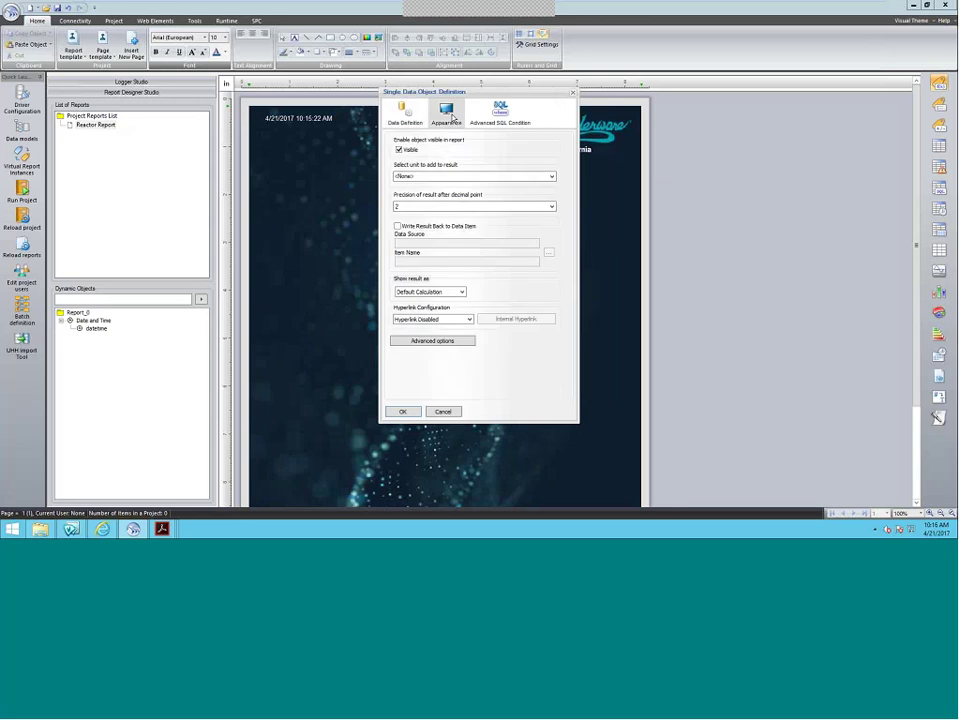
pyautogui.click(438, 175)
pyautogui.click(551, 177)
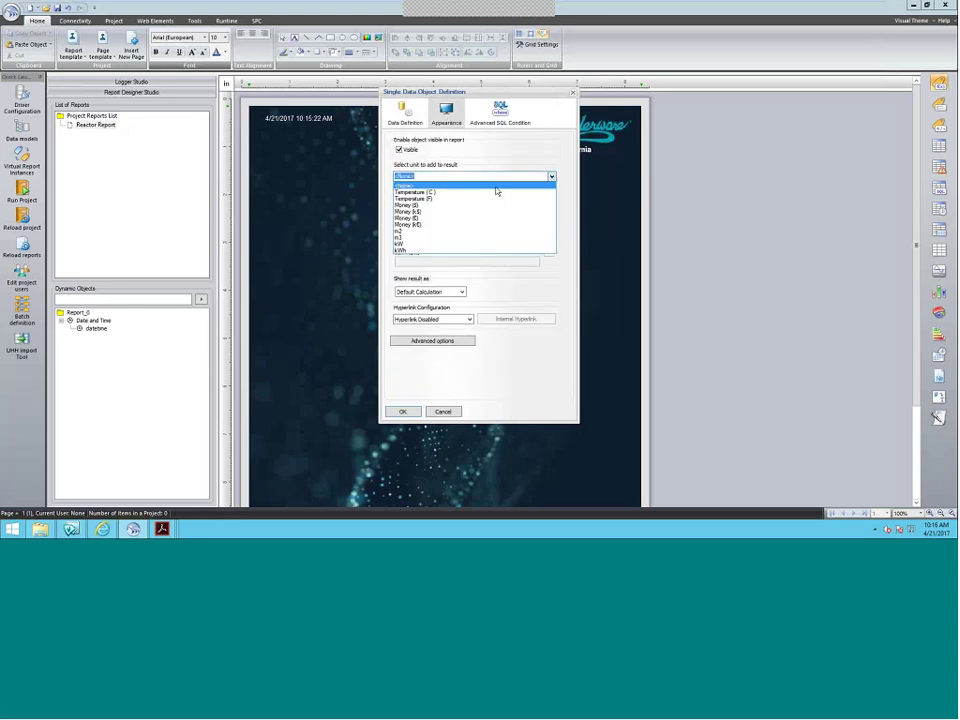
pyautogui.click(435, 199)
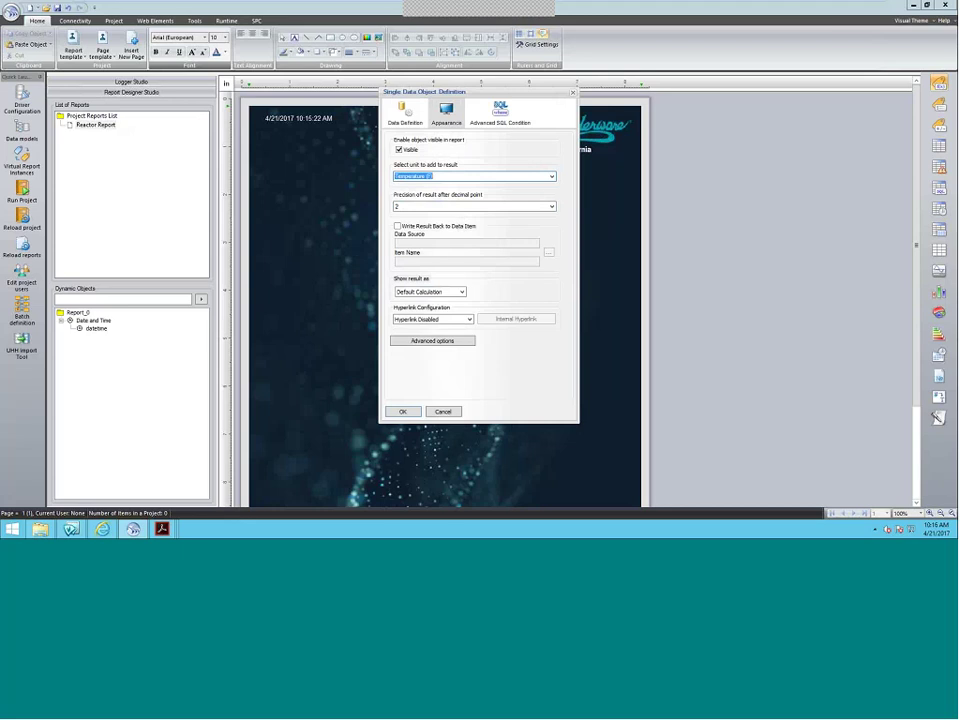
# Display the value as a Digital Display widget and place the object
pyautogui.click(440, 291)
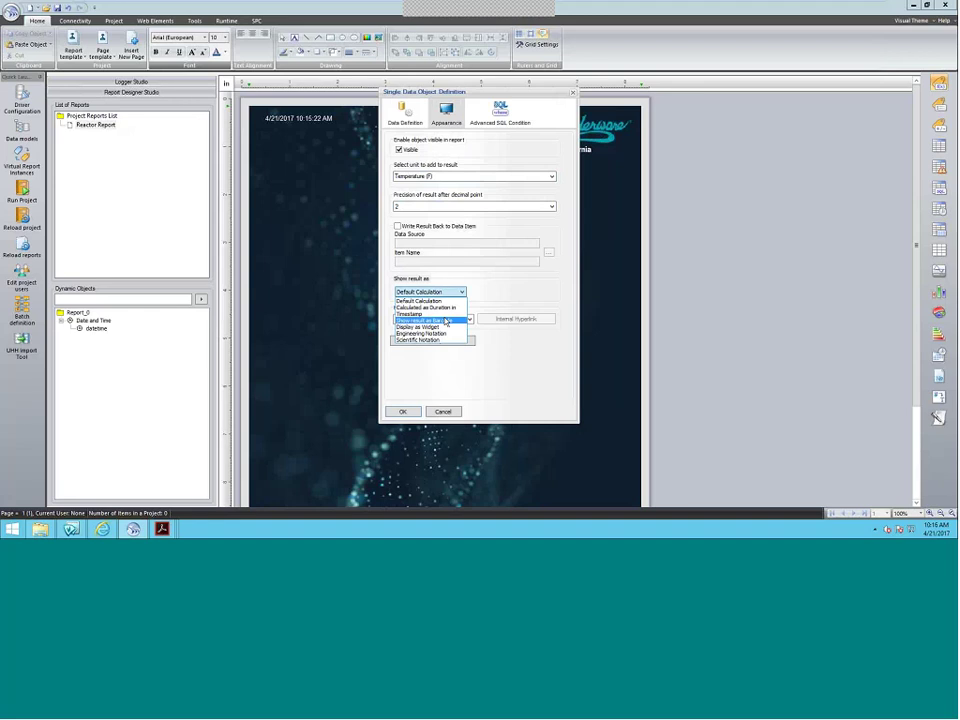
pyautogui.click(446, 327)
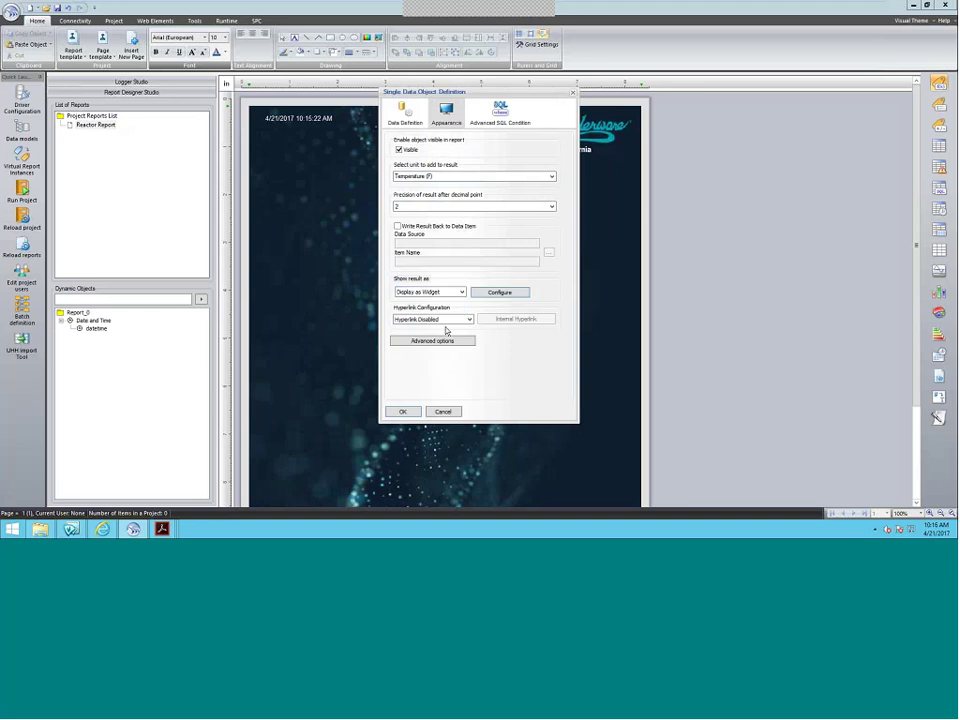
pyautogui.click(501, 292)
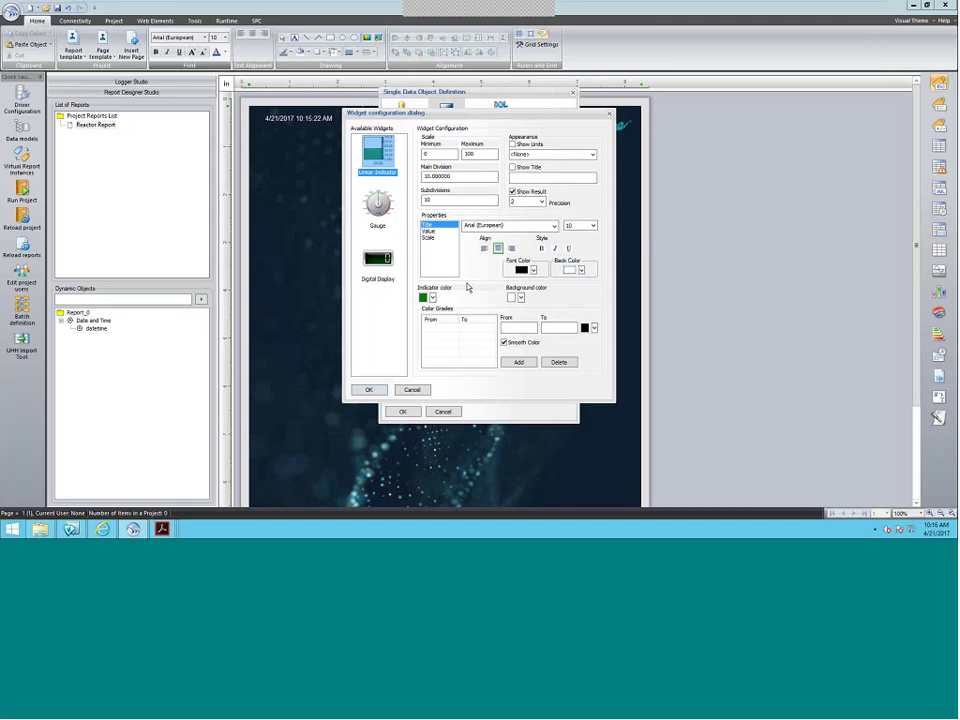
pyautogui.click(379, 262)
pyautogui.press('Tab')
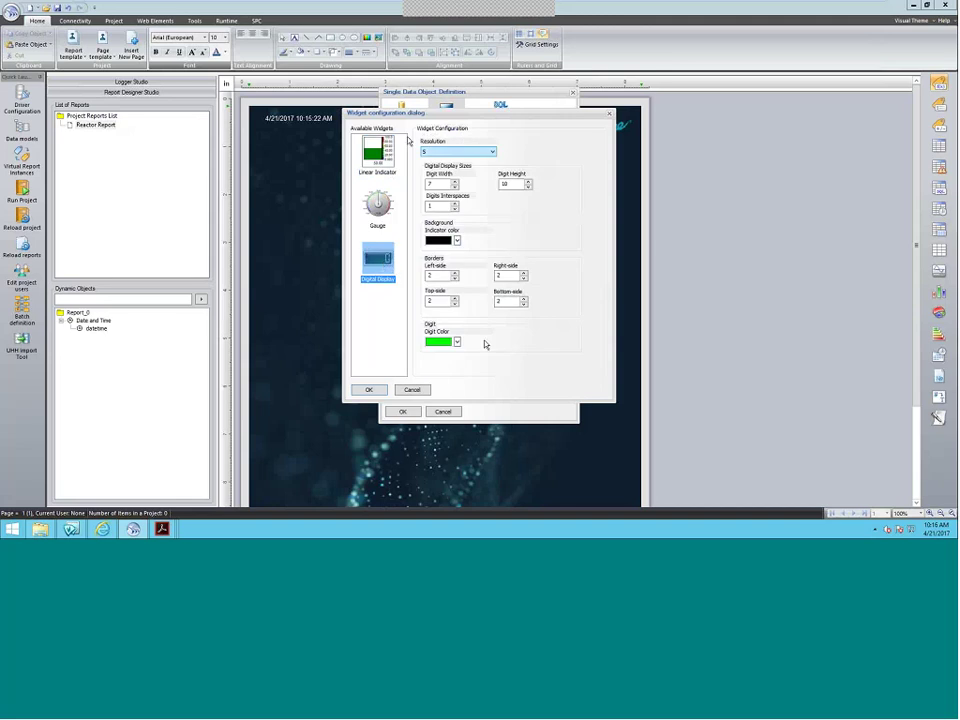
pyautogui.click(363, 355)
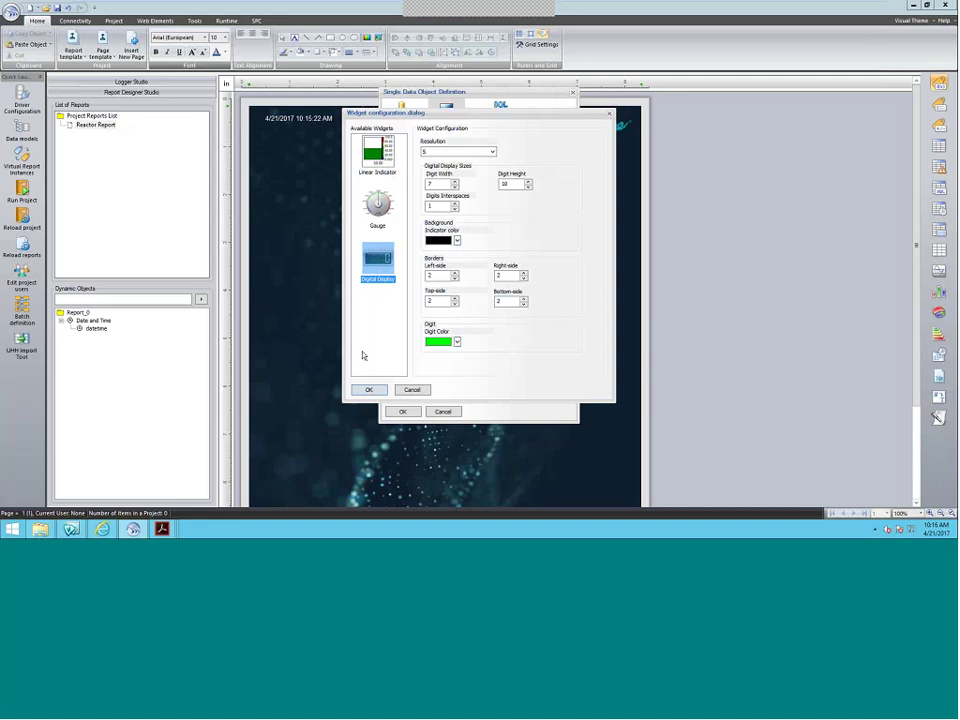
pyautogui.click(368, 389)
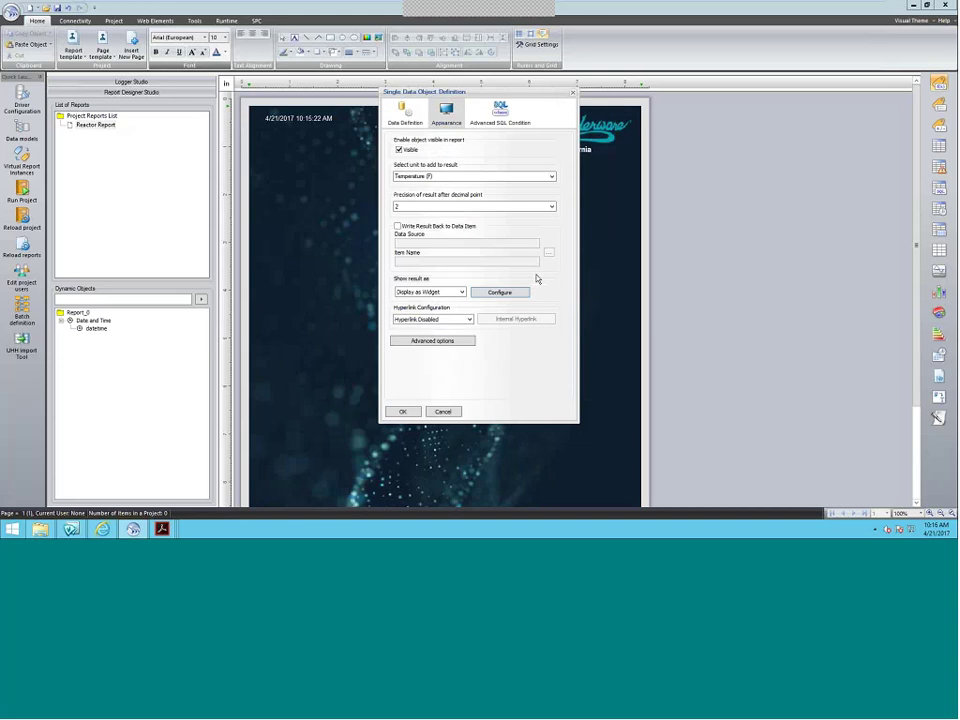
pyautogui.click(402, 411)
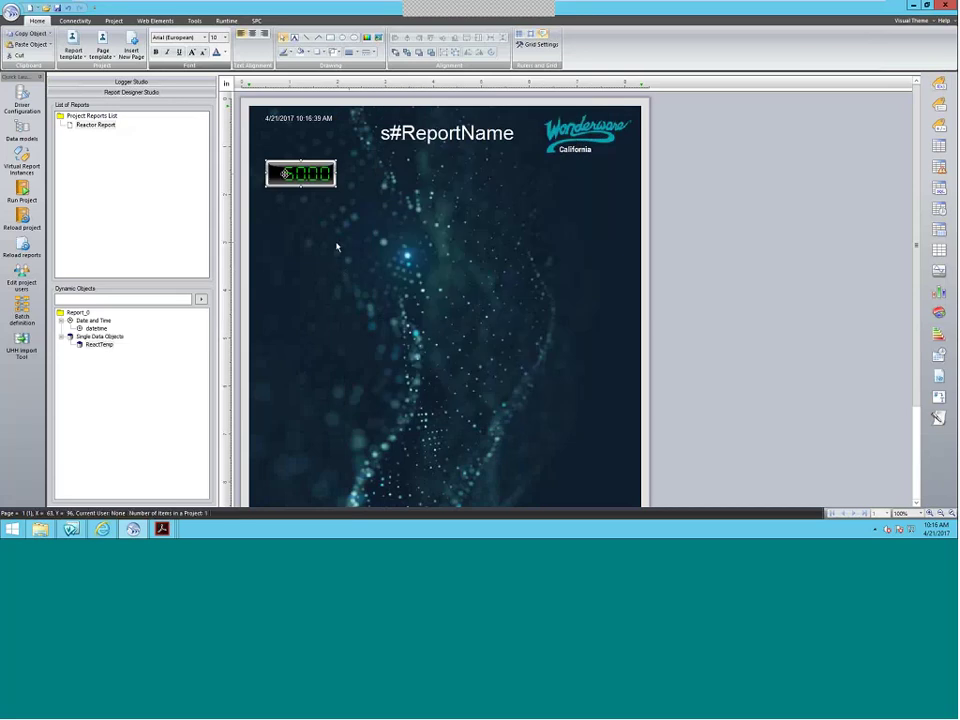
# Copy the 50.00 display and paste it in line beside the first
pyautogui.click(316, 183)
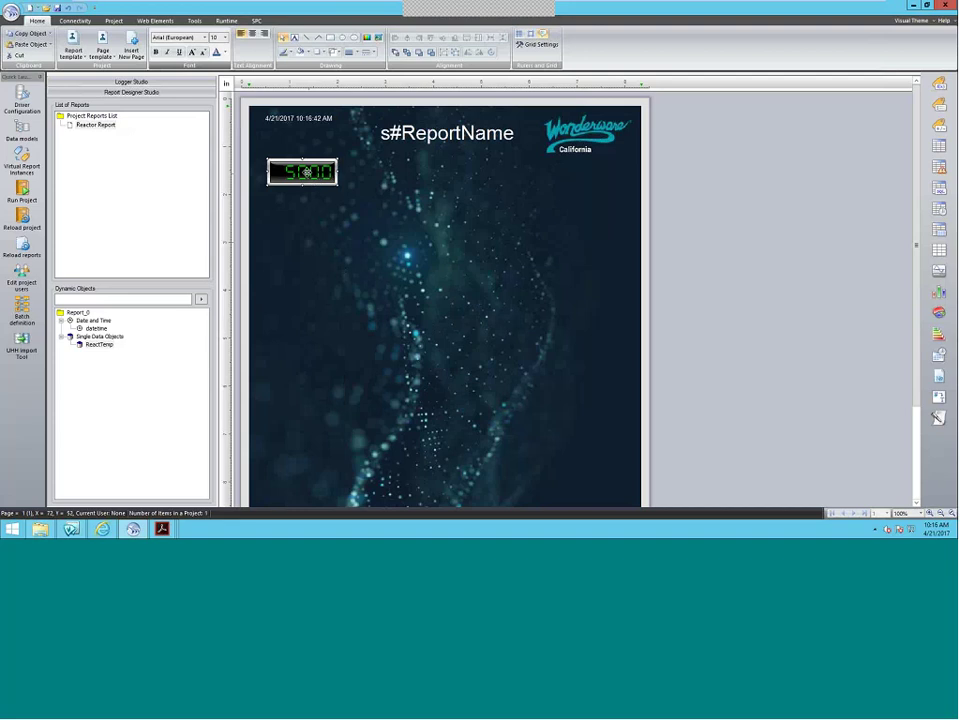
pyautogui.rightClick(307, 171)
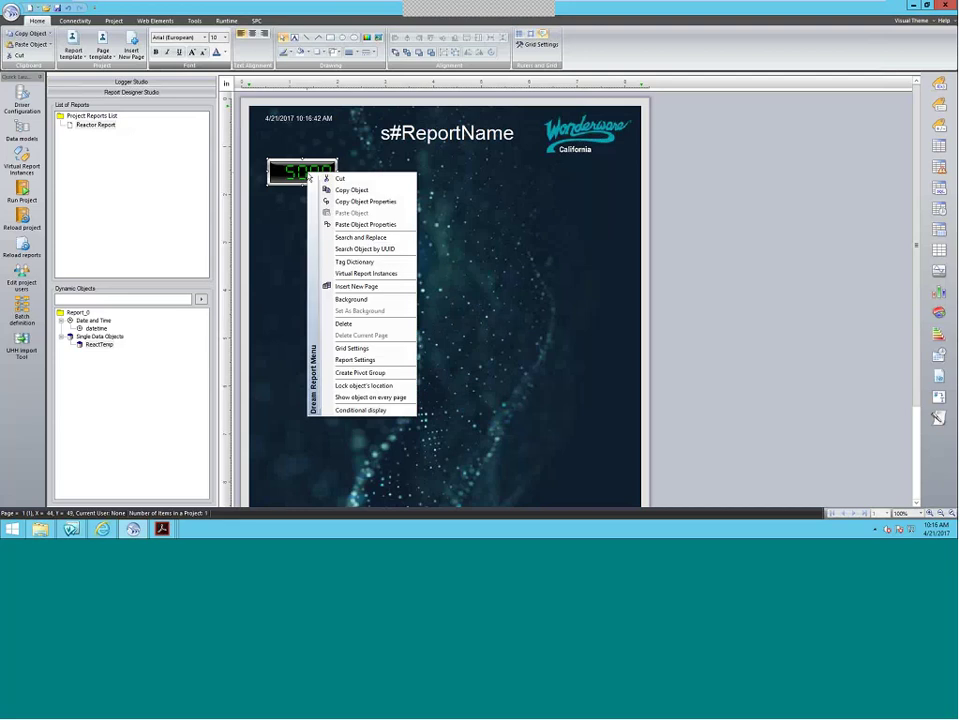
pyautogui.click(362, 190)
pyautogui.rightClick(382, 180)
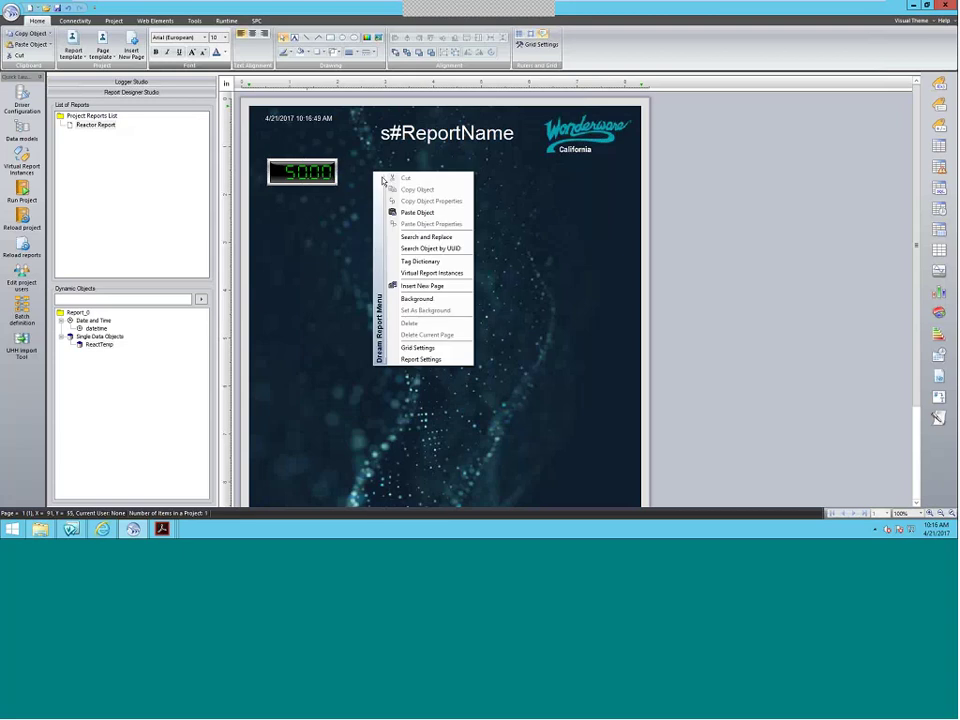
pyautogui.click(417, 212)
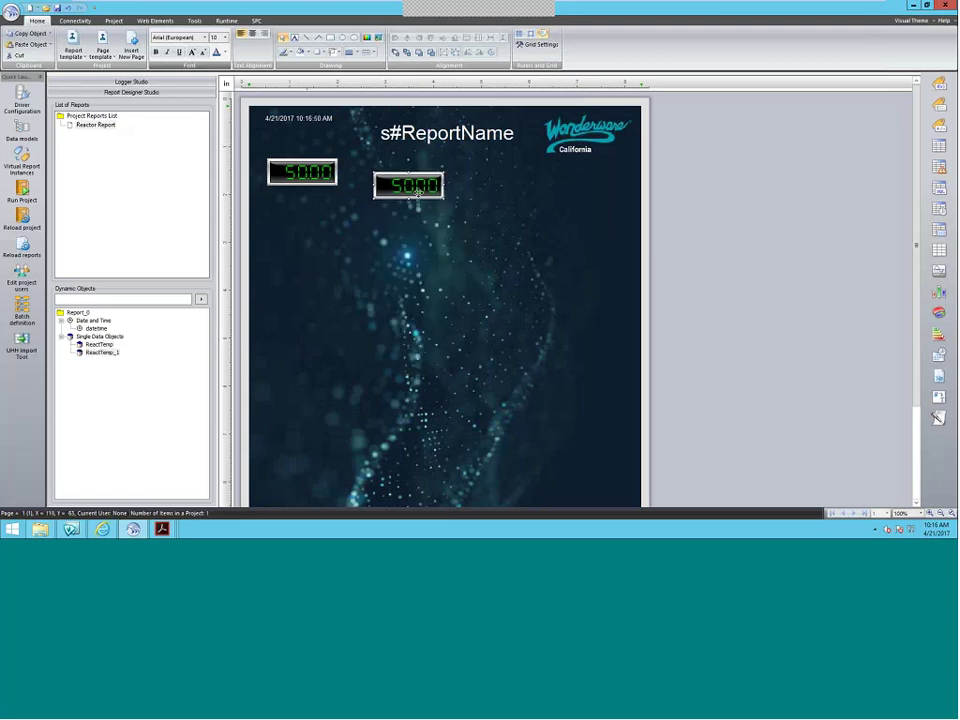
pyautogui.moveTo(418, 192); pyautogui.dragTo(432, 176)
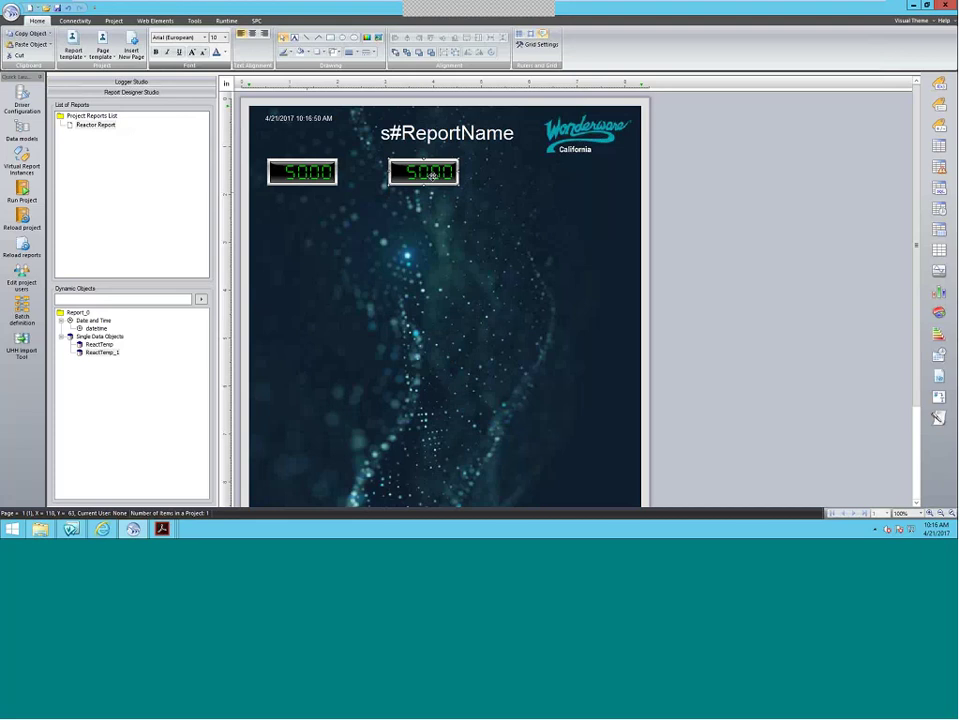
# Bind the copy to the ReactLevel tag with Gallons as the result unit
pyautogui.doubleClick(432, 174)
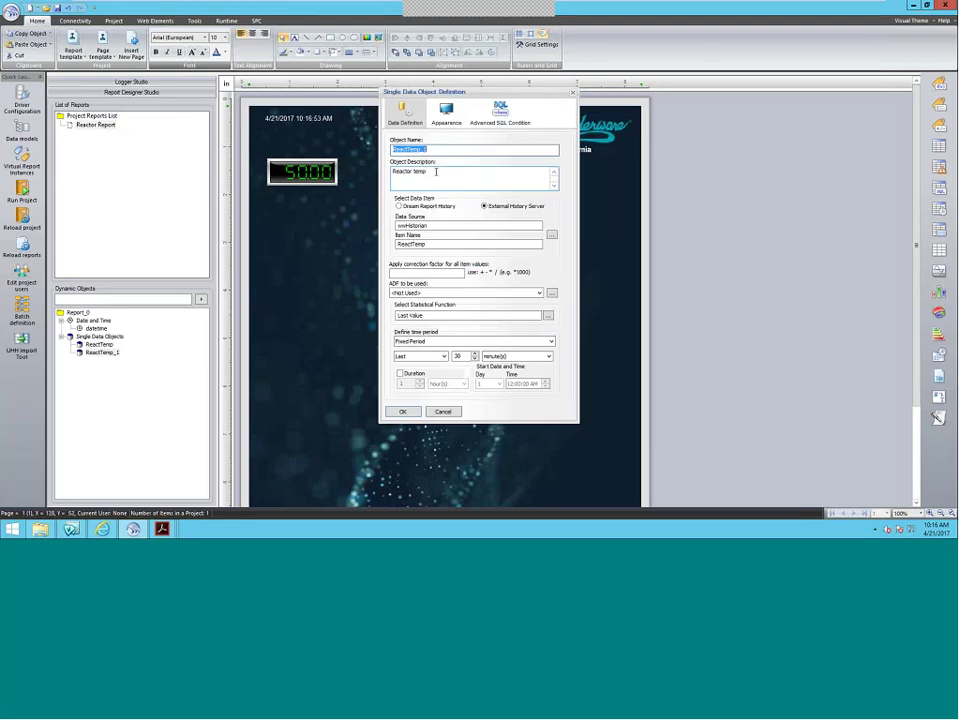
pyautogui.write('Reactor')
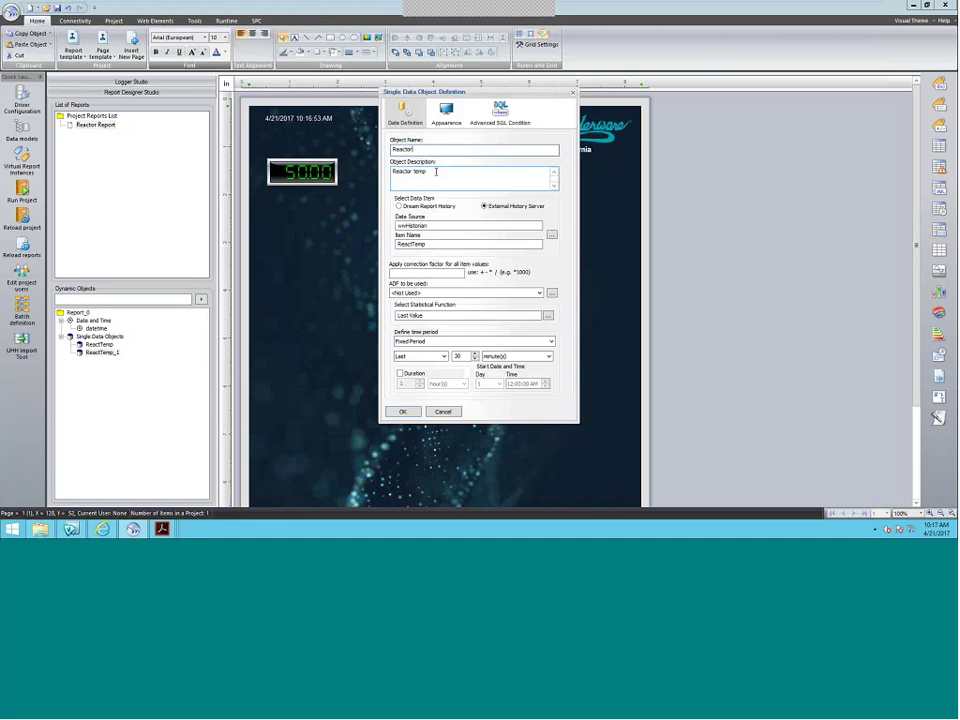
pyautogui.click(551, 234)
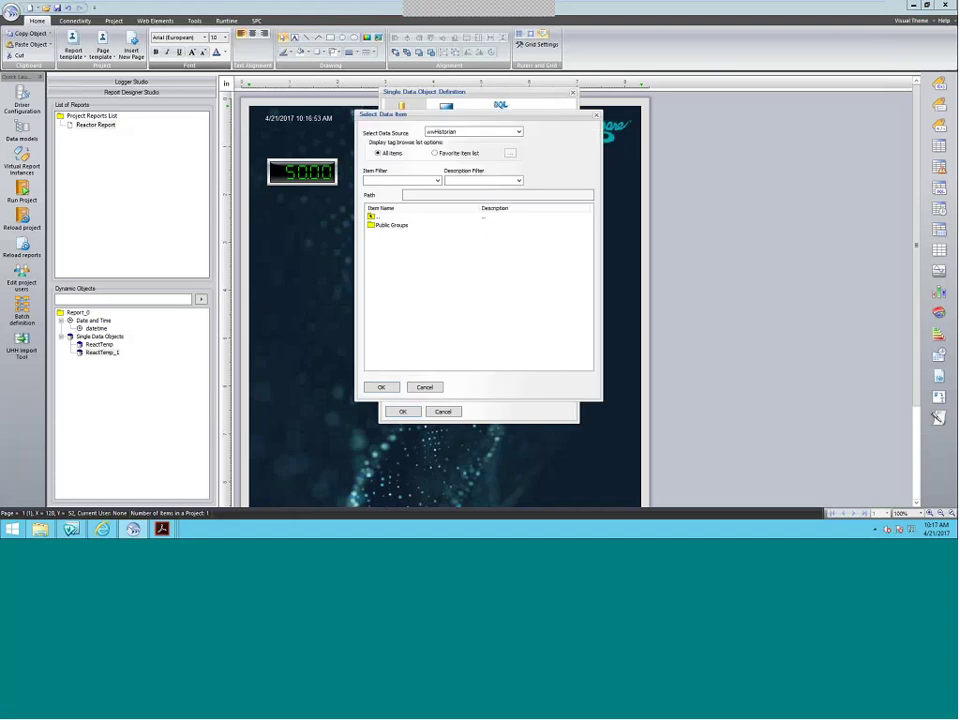
pyautogui.doubleClick(403, 234)
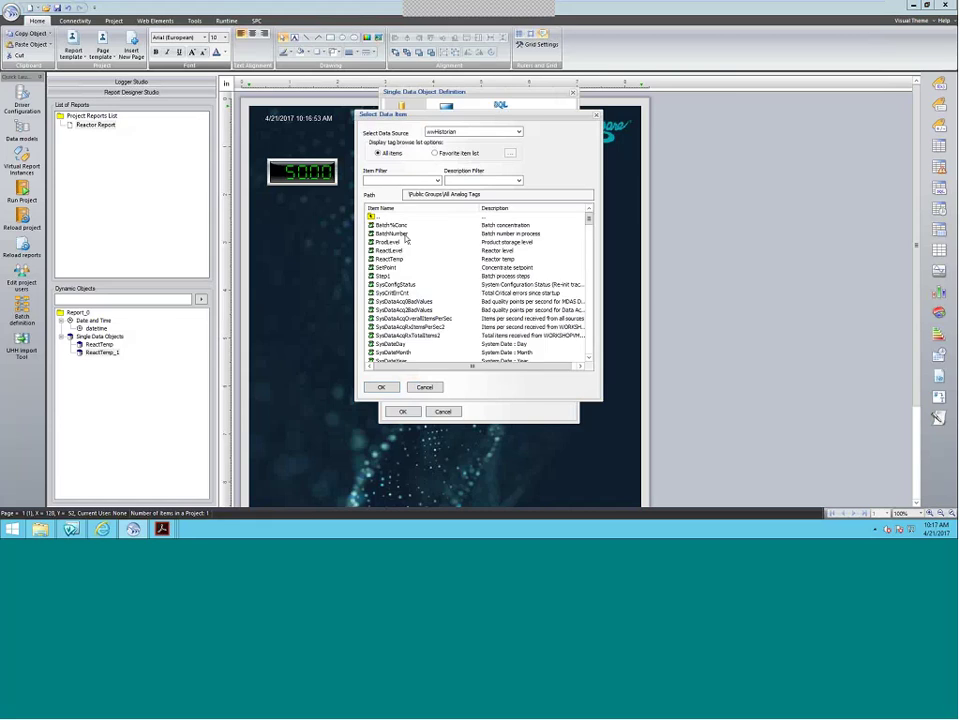
pyautogui.doubleClick(390, 250)
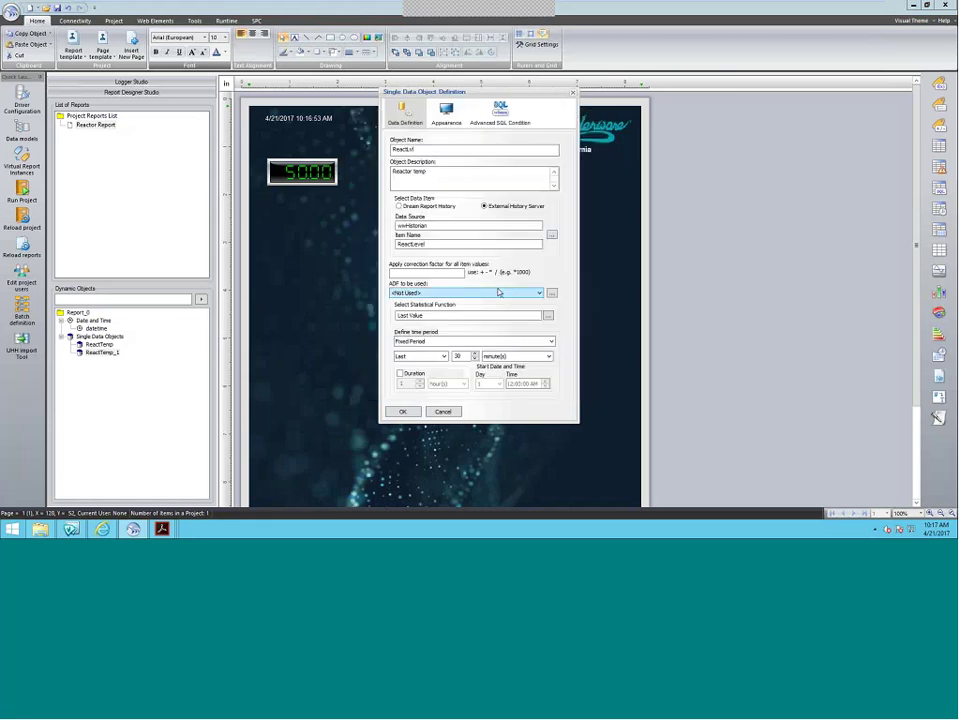
pyautogui.click(446, 114)
pyautogui.click(521, 178)
pyautogui.click(521, 178)
pyautogui.click(531, 196)
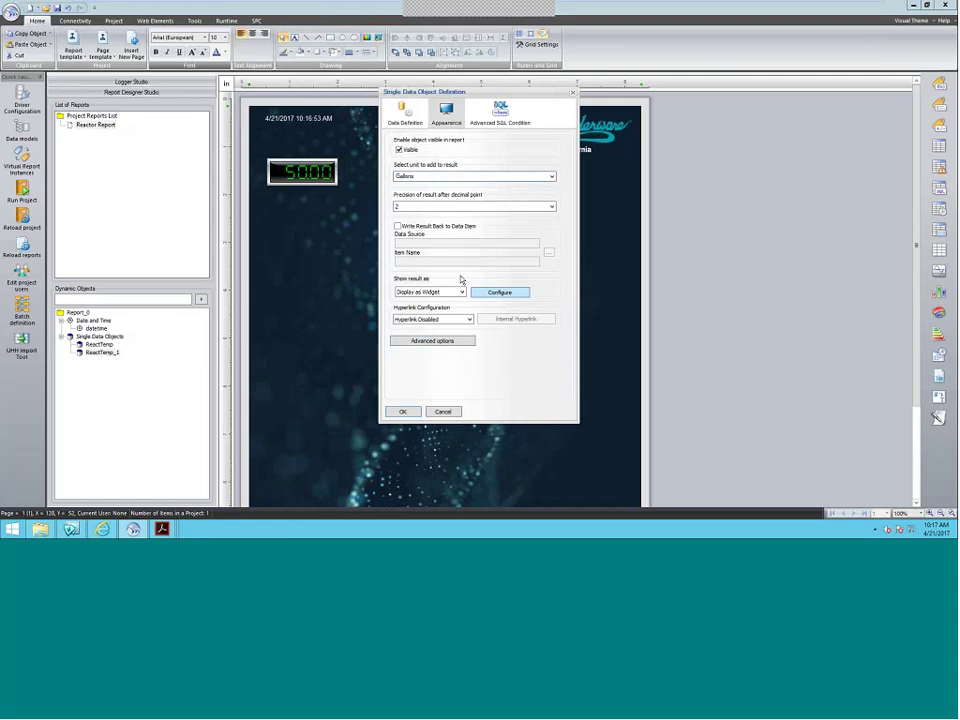
pyautogui.click(402, 411)
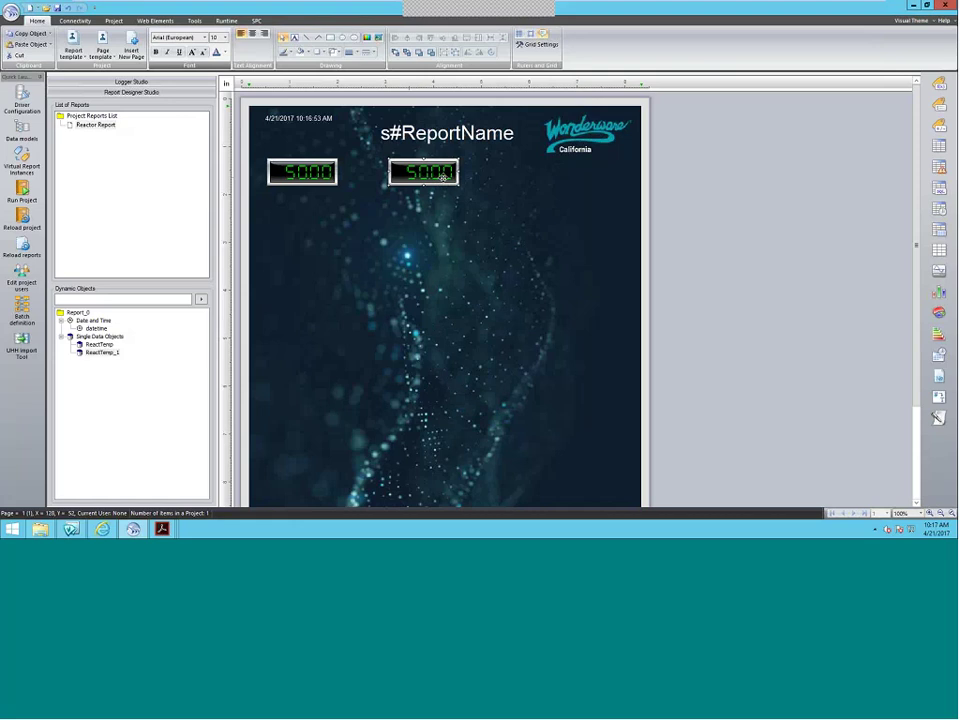
# Copy the second display and paste it in line at the right of the row
pyautogui.rightClick(442, 178)
pyautogui.click(501, 168)
pyautogui.rightClick(501, 168)
pyautogui.click(545, 208)
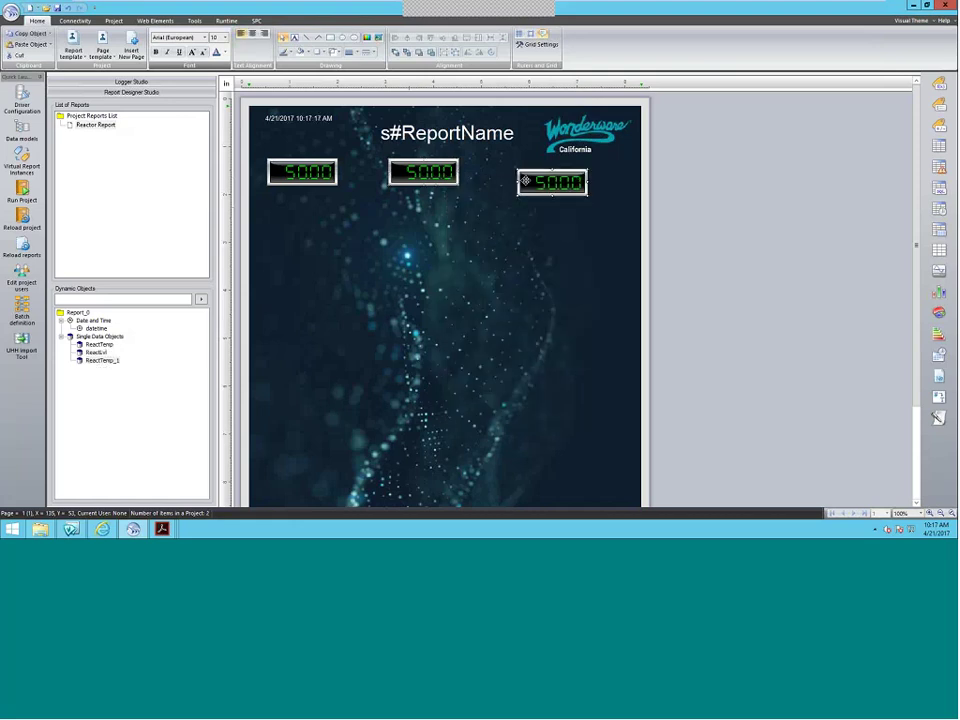
pyautogui.moveTo(540, 180); pyautogui.dragTo(540, 172)
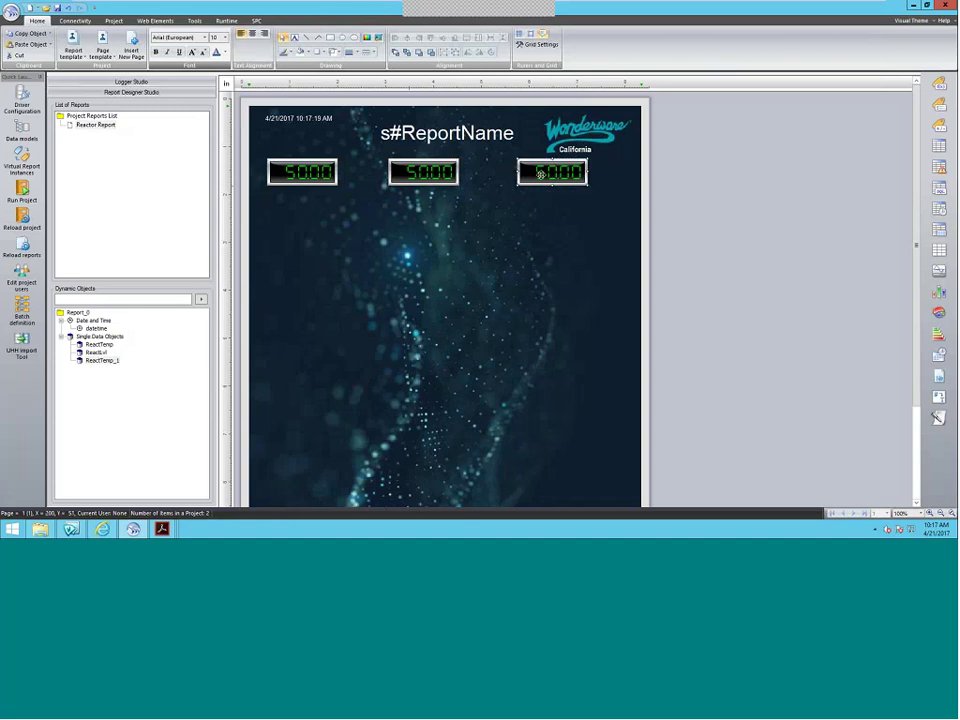
# Rename the third display and bind it to the ProdLevel tag from All Analog Tags
pyautogui.doubleClick(540, 174)
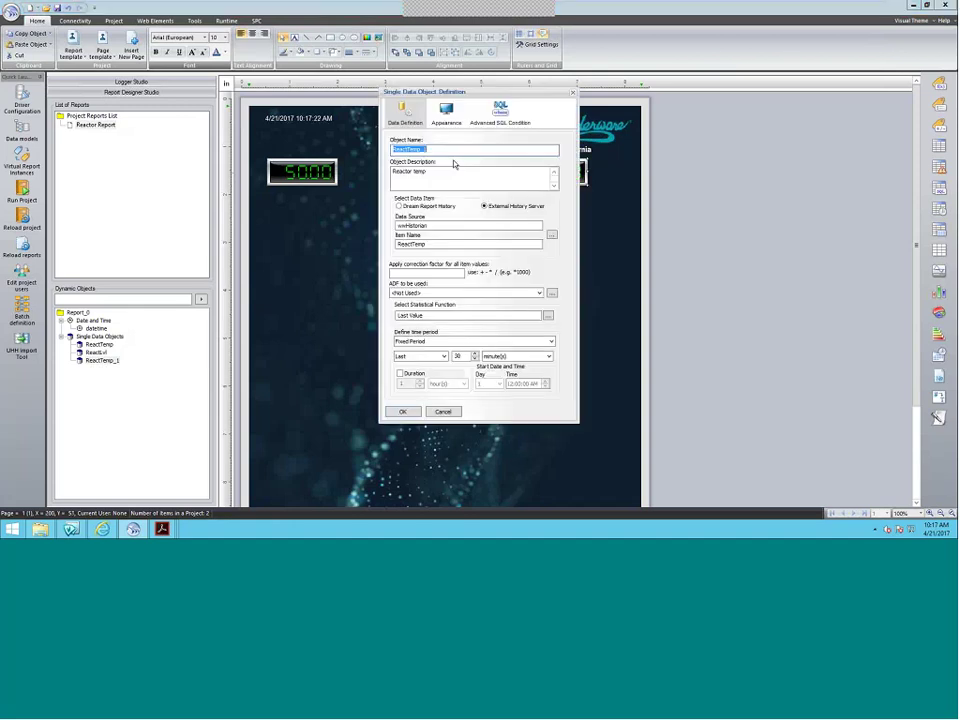
pyautogui.write('ReactLvl')
pyautogui.click(551, 234)
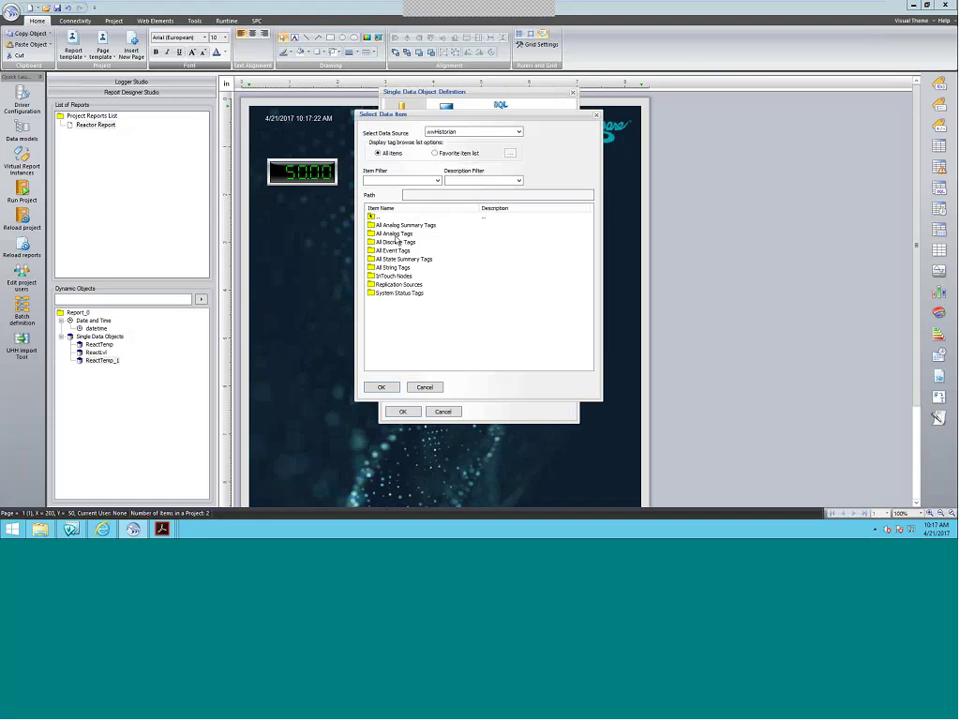
pyautogui.doubleClick(396, 236)
pyautogui.doubleClick(388, 242)
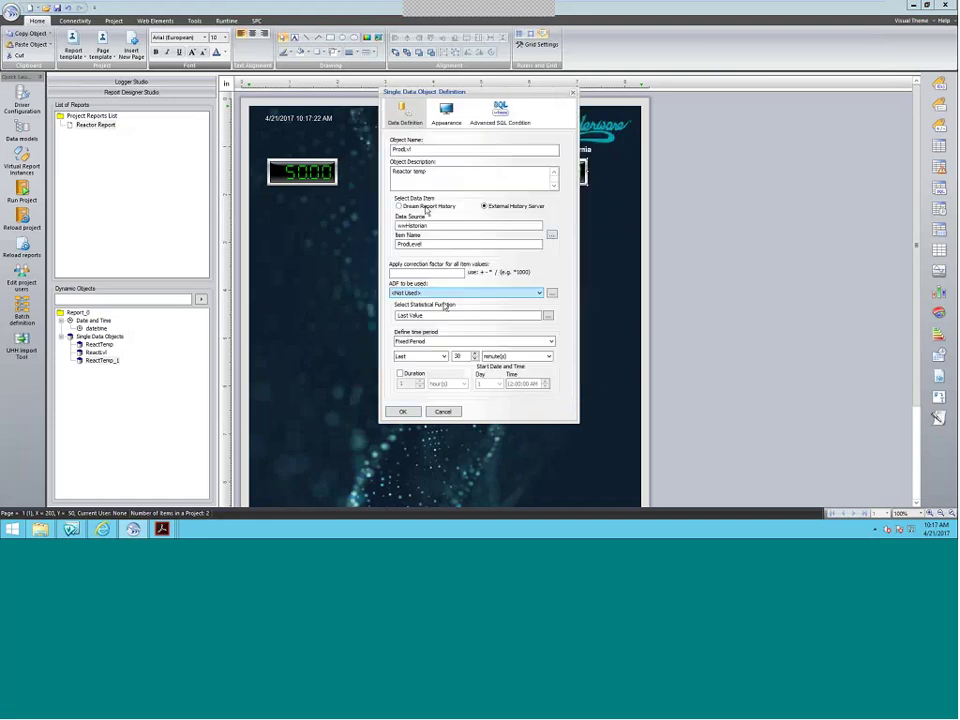
pyautogui.click(436, 120)
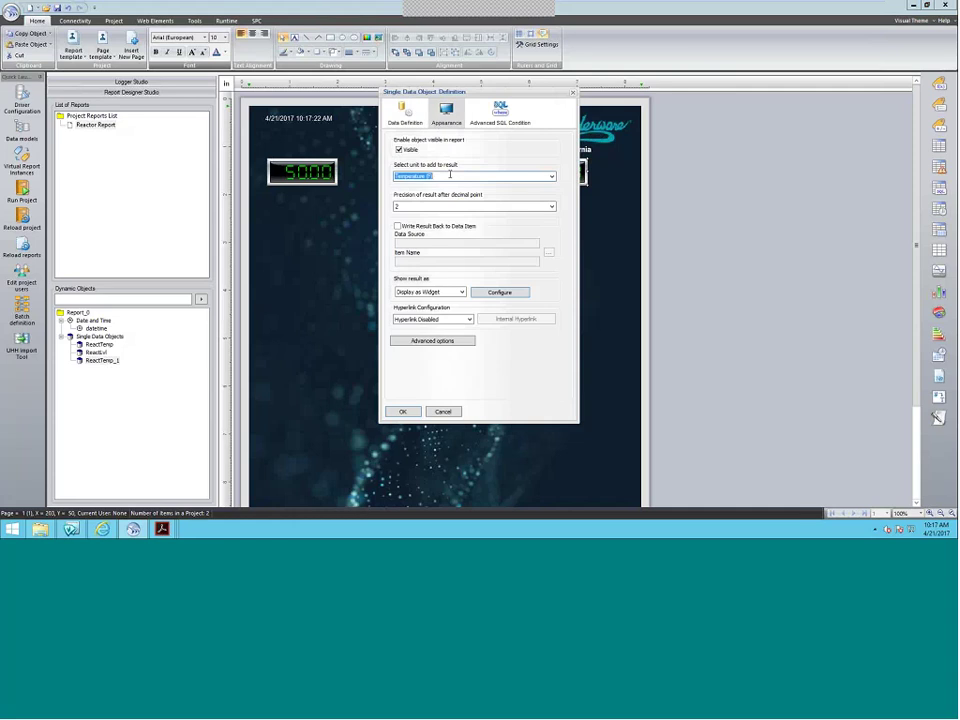
pyautogui.click(402, 411)
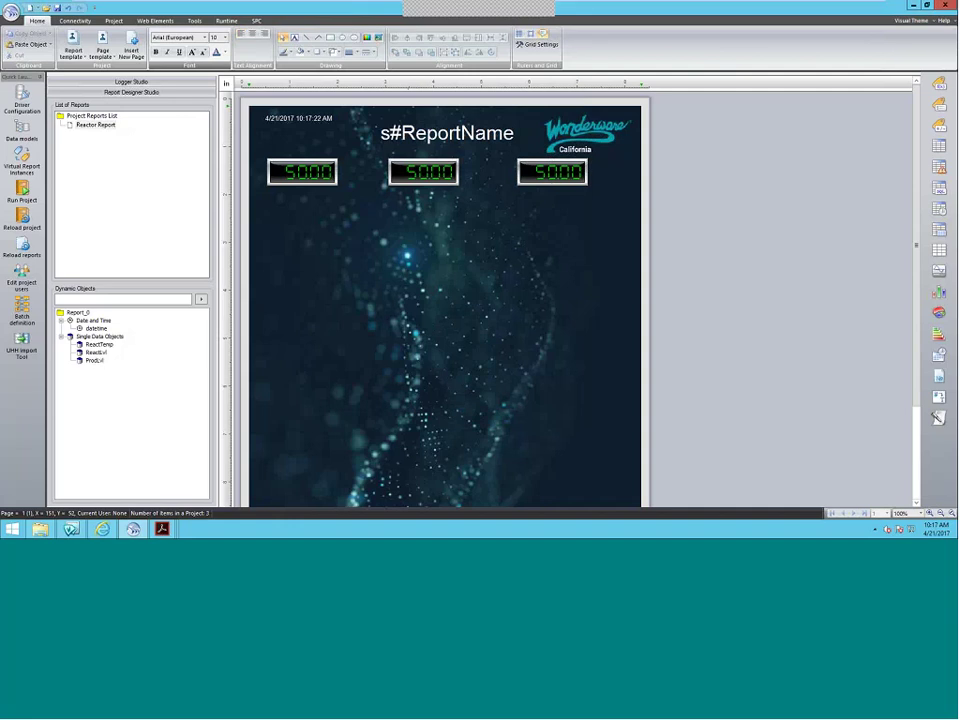
# Select all three displays and nudge them a few pixels right
pyautogui.click(552, 172)
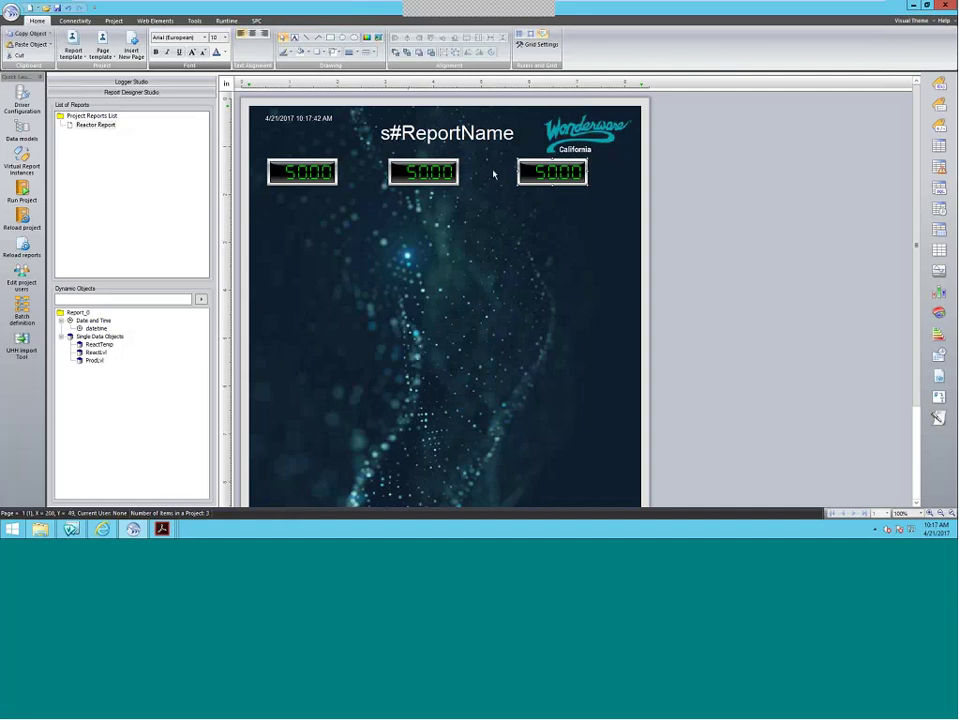
pyautogui.click(295, 175)
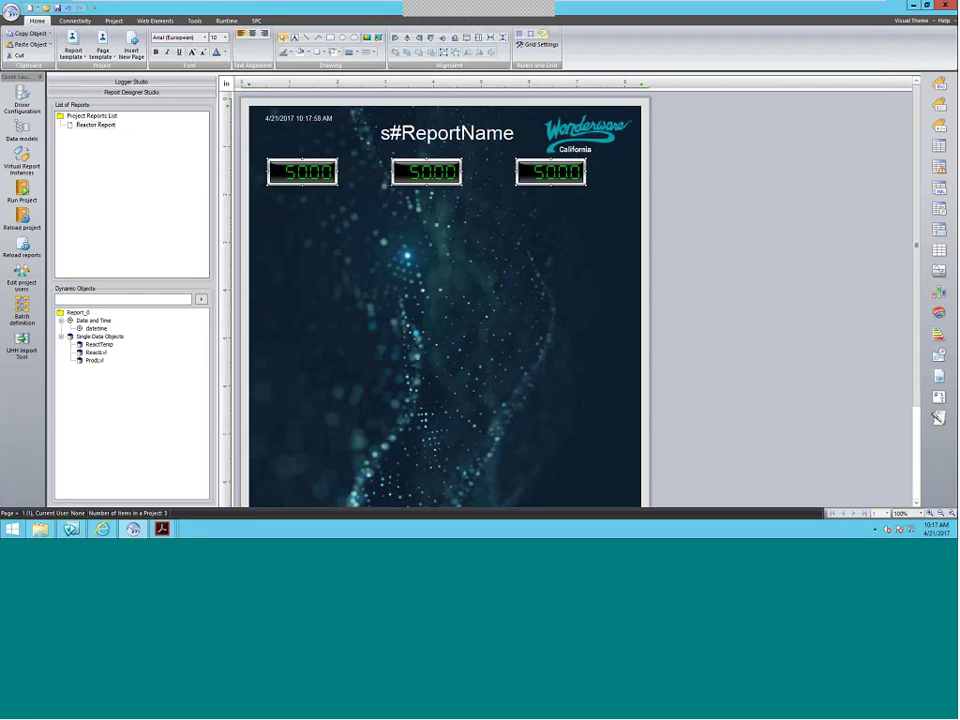
pyautogui.moveTo(402, 171); pyautogui.dragTo(411, 171)
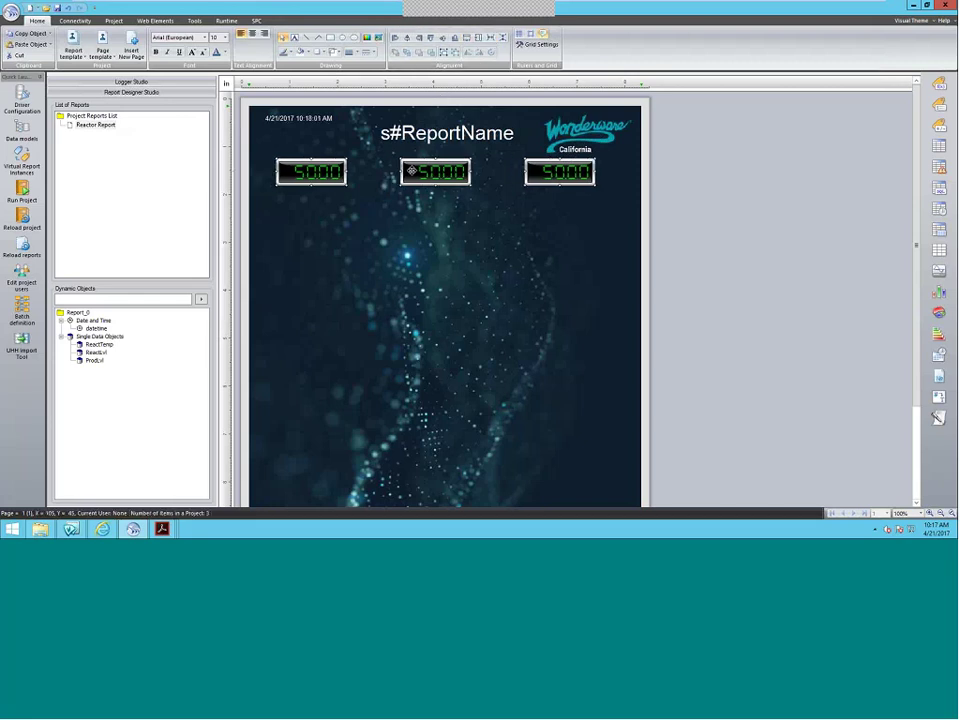
pyautogui.press('Escape')
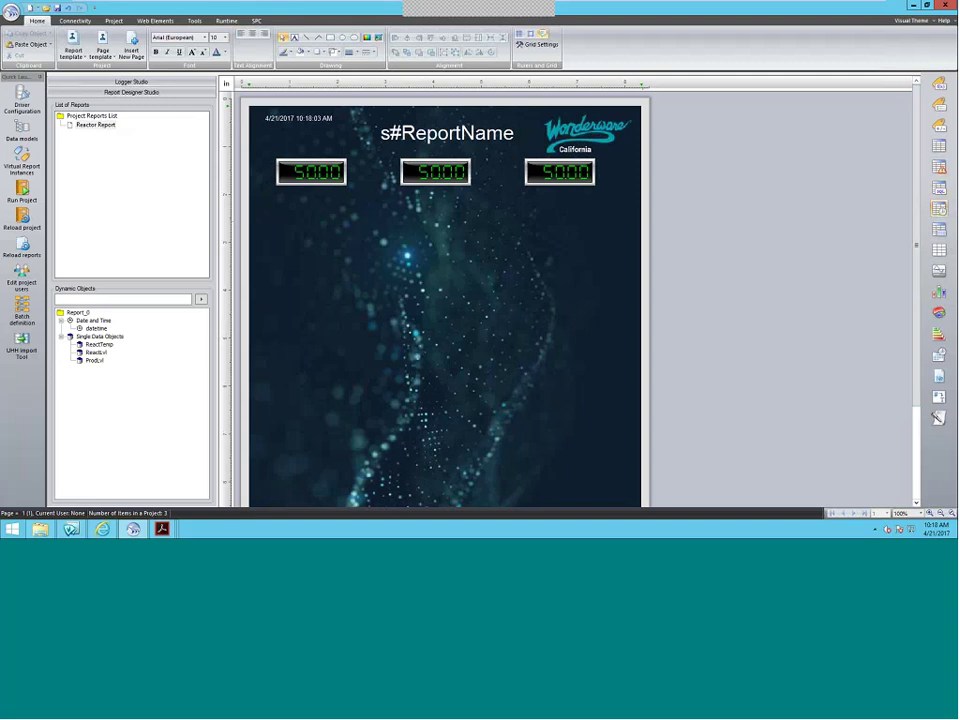
# Draw a step table below the displays with 3 columns and a 5-minute step period
pyautogui.moveTo(264, 199)
pyautogui.mouseDown()
pyautogui.moveTo(579, 229)
pyautogui.moveTo(617, 259)
pyautogui.moveTo(630, 257)
pyautogui.mouseUp()
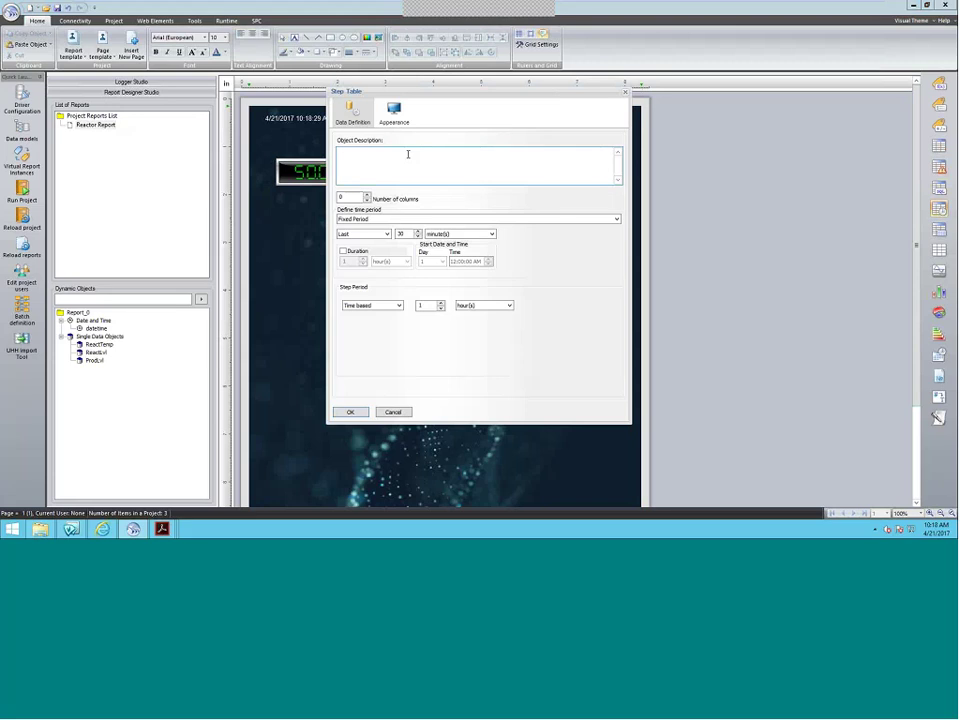
pyautogui.click(367, 196)
pyautogui.click(361, 167)
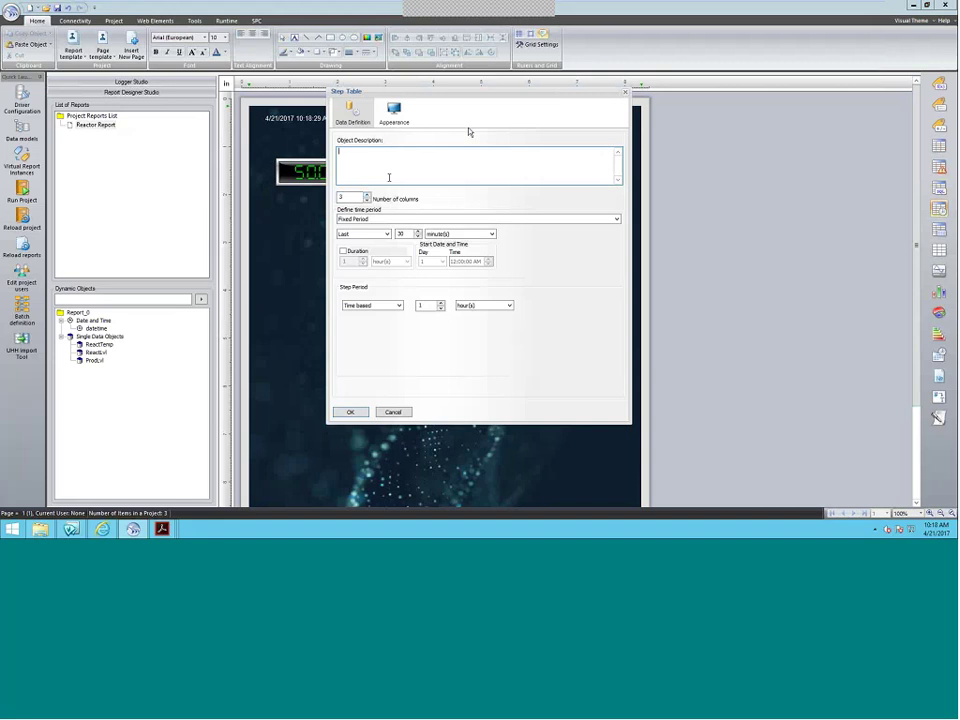
pyautogui.click(391, 112)
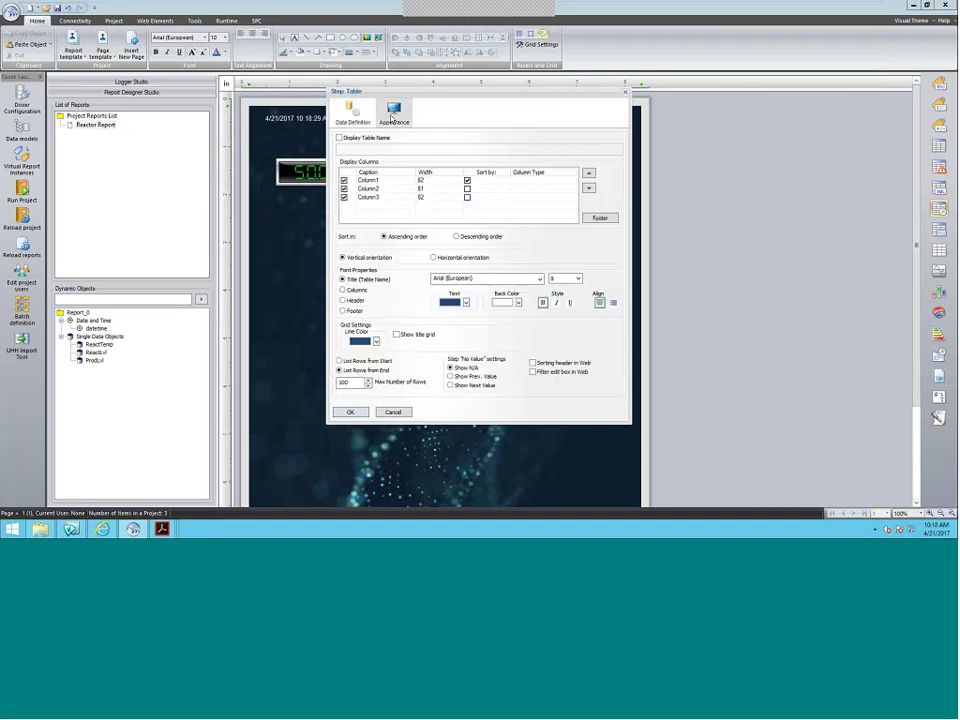
pyautogui.click(352, 112)
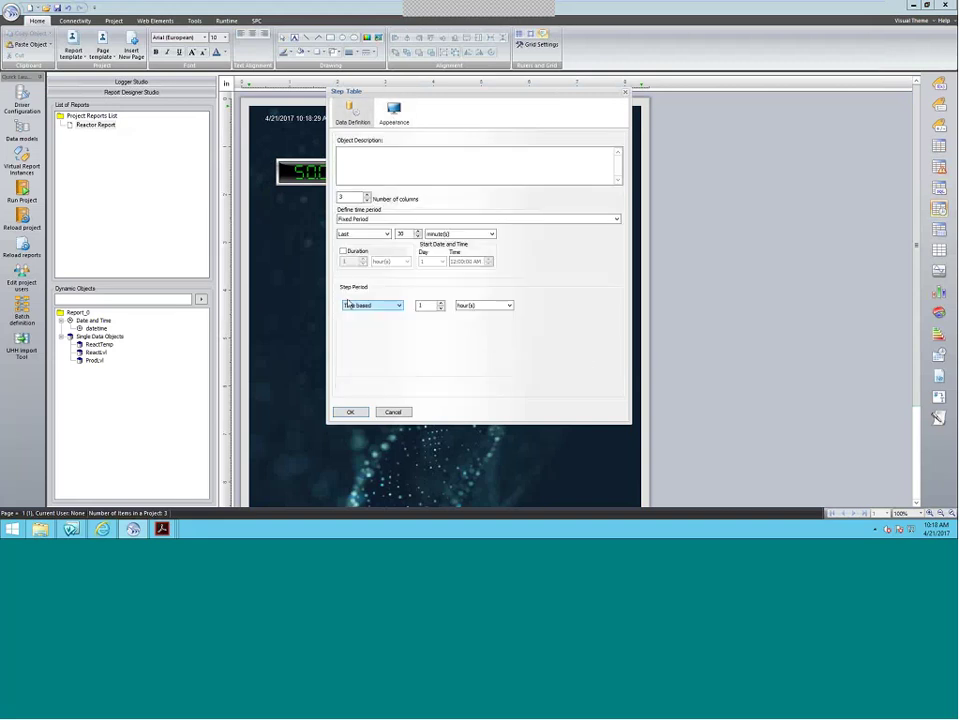
pyautogui.click(421, 306)
pyautogui.moveTo(421, 306); pyautogui.dragTo(413, 310)
pyautogui.write('5')
pyautogui.click(486, 306)
pyautogui.click(487, 316)
pyautogui.click(412, 120)
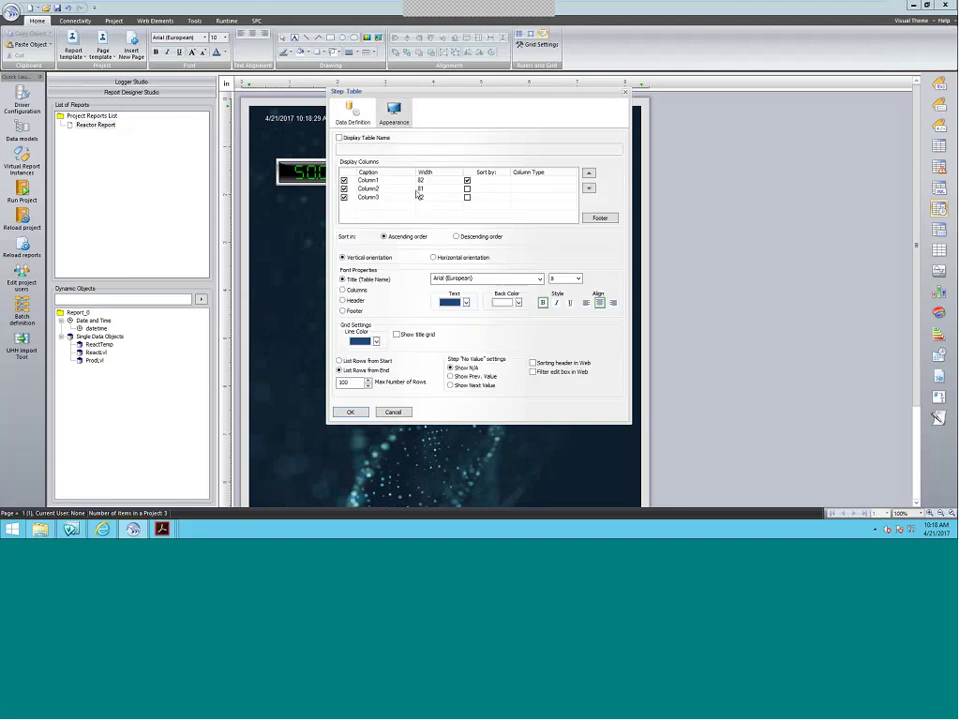
# Caption the columns Time, Reactor Temperature and Reactor Level
pyautogui.click(393, 180)
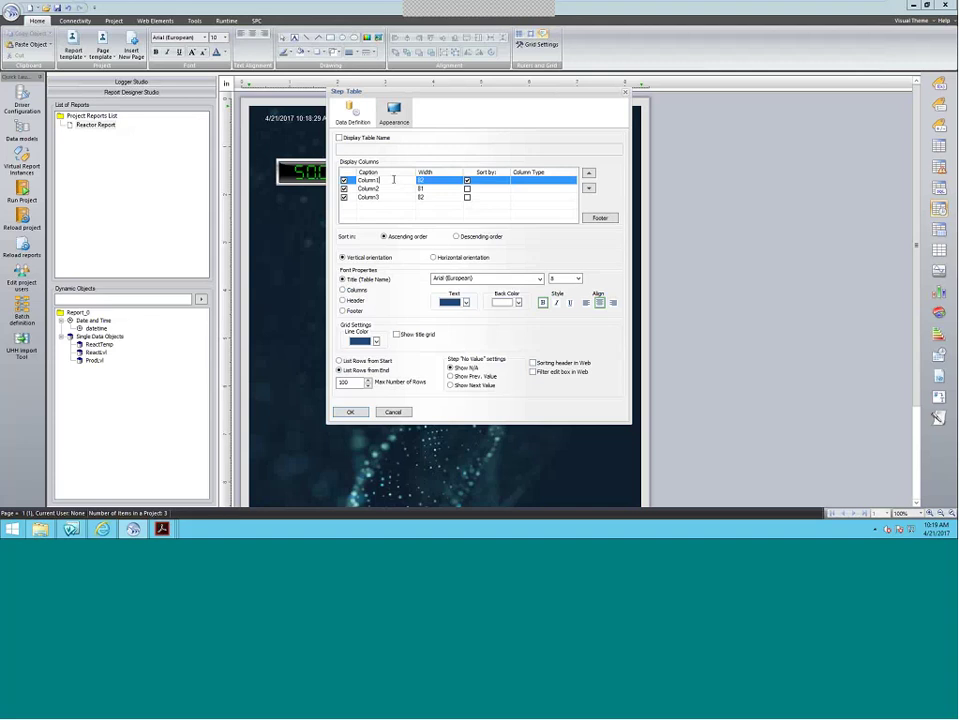
pyautogui.write('Time')
pyautogui.press('Return')
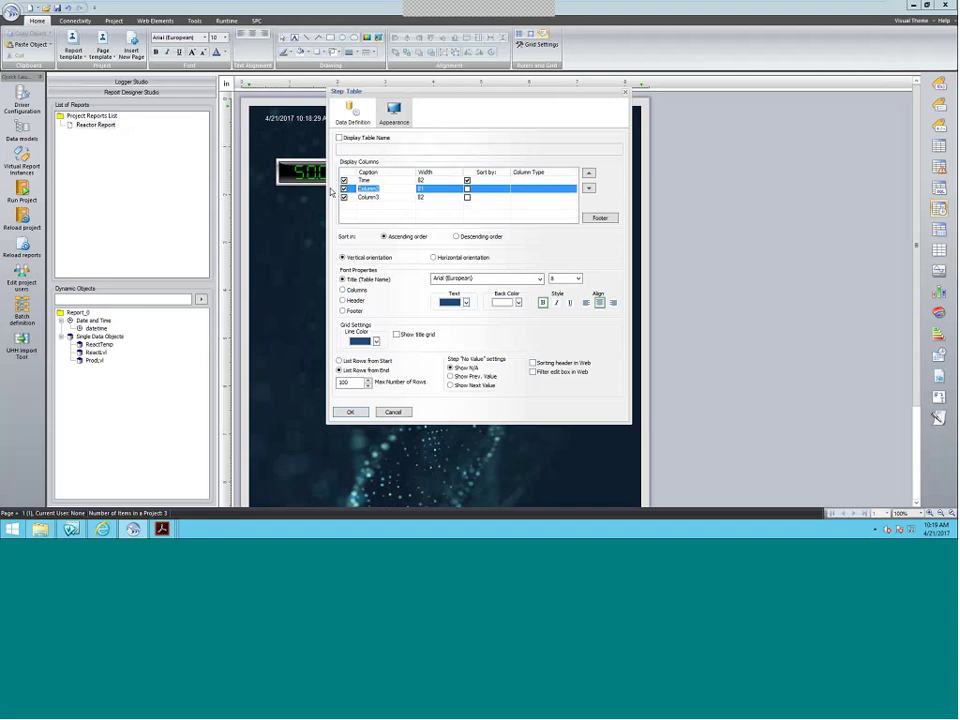
pyautogui.write('Reactor Temperature')
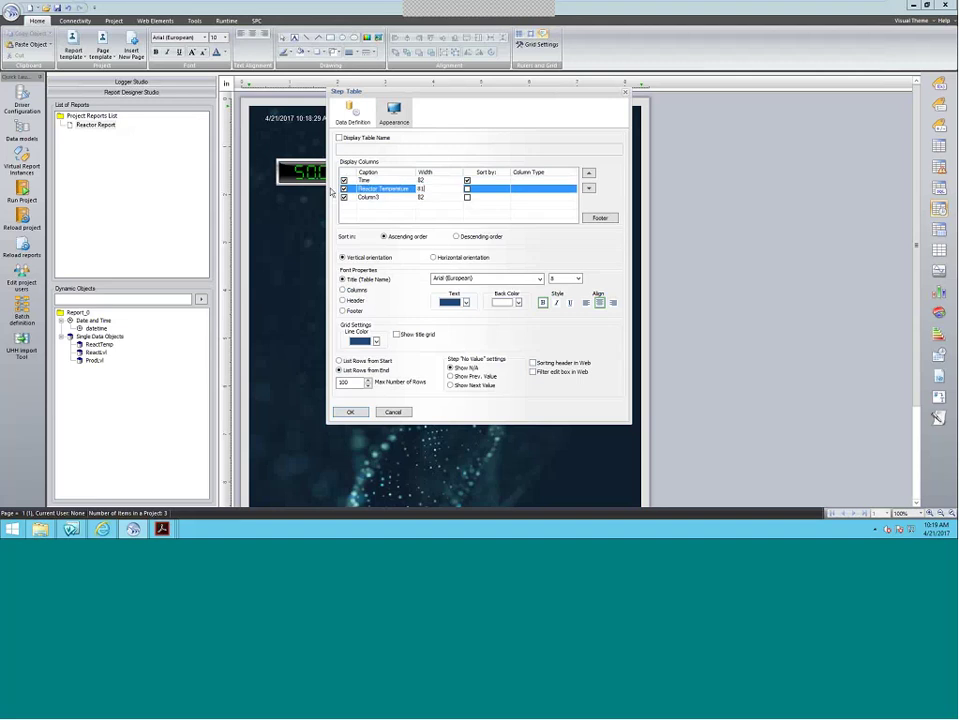
pyautogui.click(380, 198)
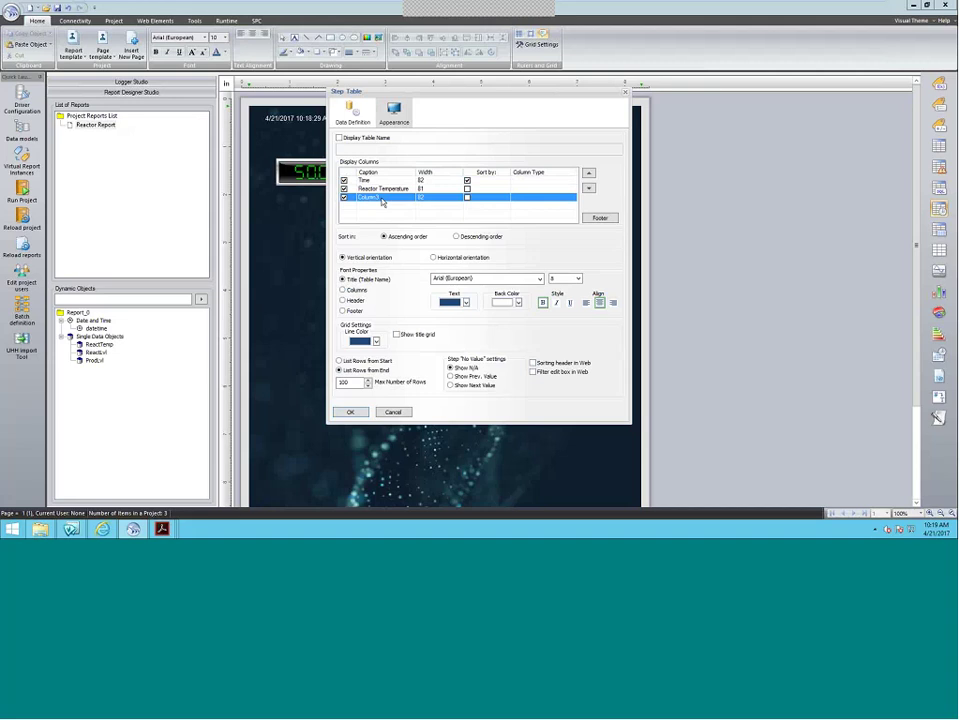
pyautogui.write('Reactor Level')
pyautogui.click(529, 197)
# Make the Time column show the step time using the From Project Localization format
pyautogui.click(545, 180)
pyautogui.click(573, 181)
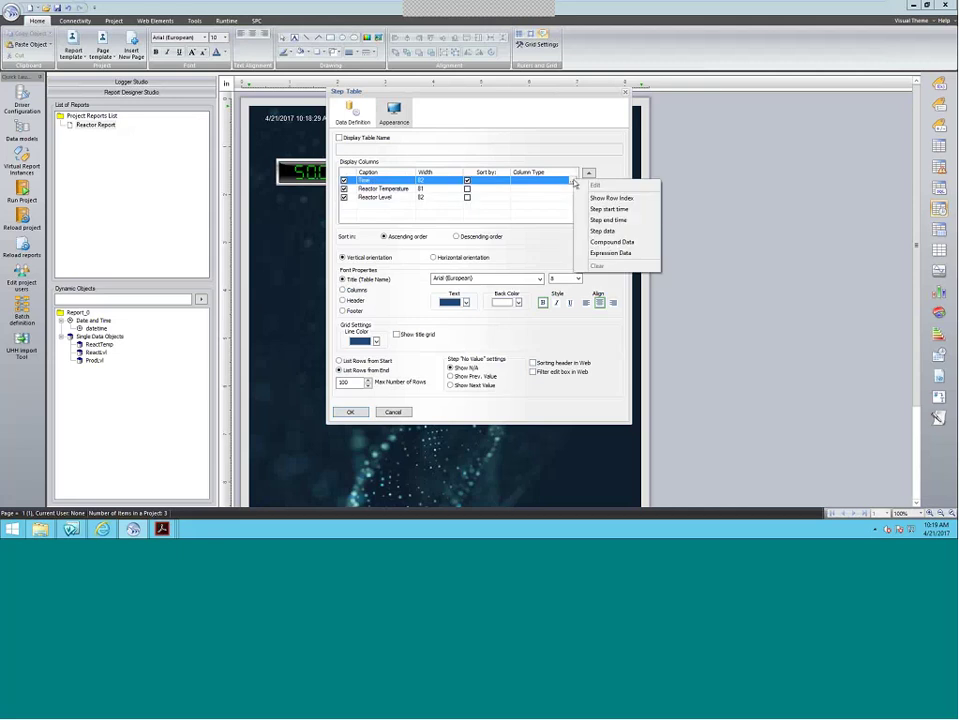
pyautogui.click(625, 220)
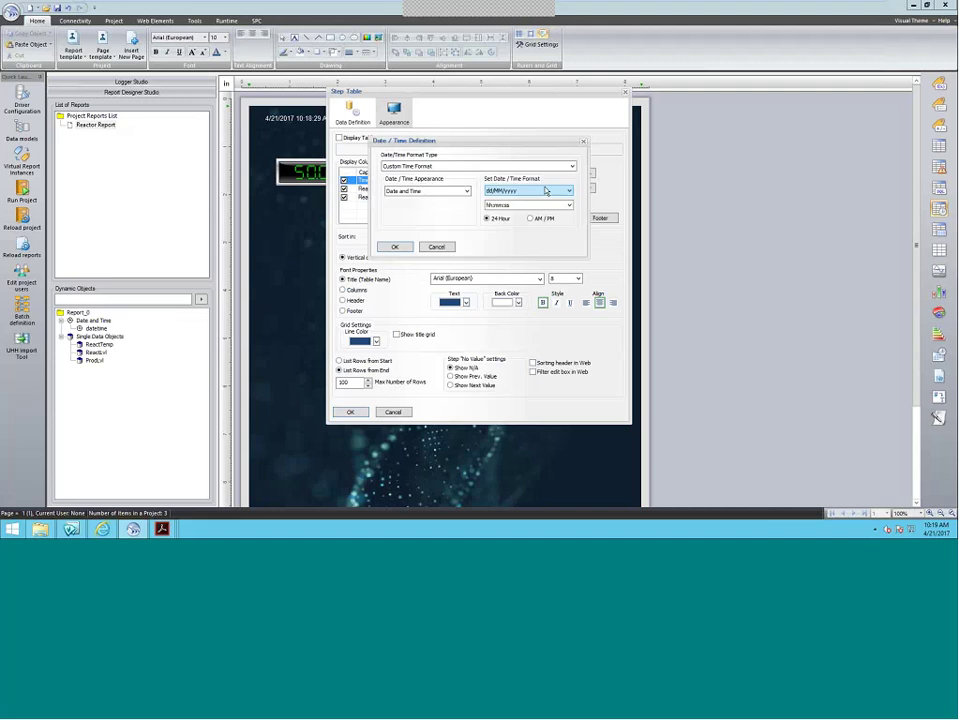
pyautogui.click(509, 166)
pyautogui.click(410, 181)
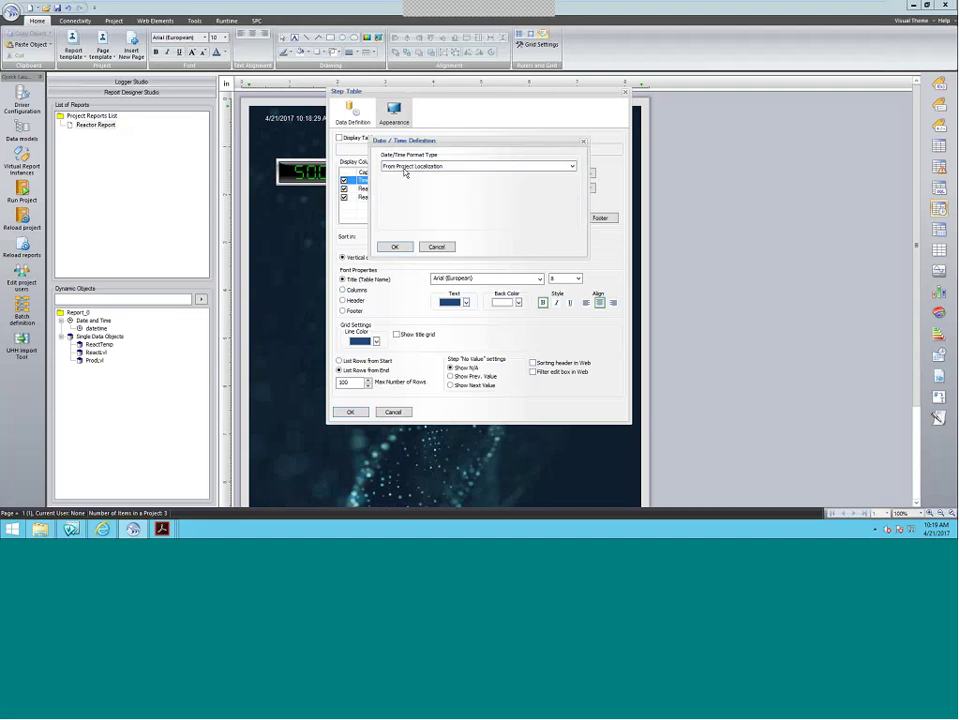
pyautogui.press('Return')
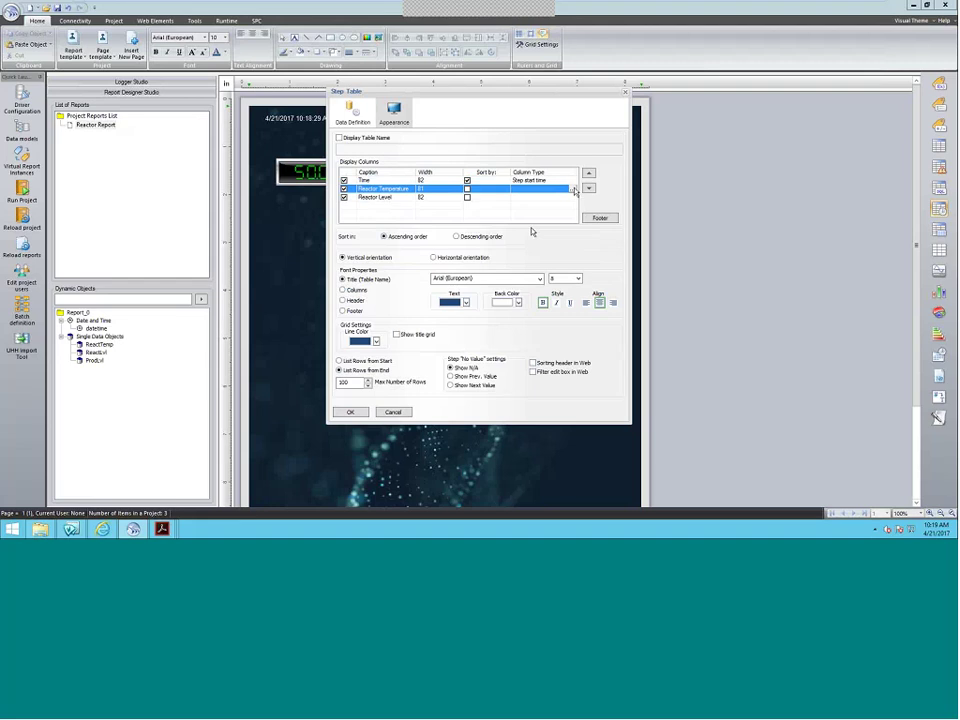
# Make Reactor Temperature a step data column named ReadTemp, bound to wwHistorian's ReactTemp tag
pyautogui.click(575, 190)
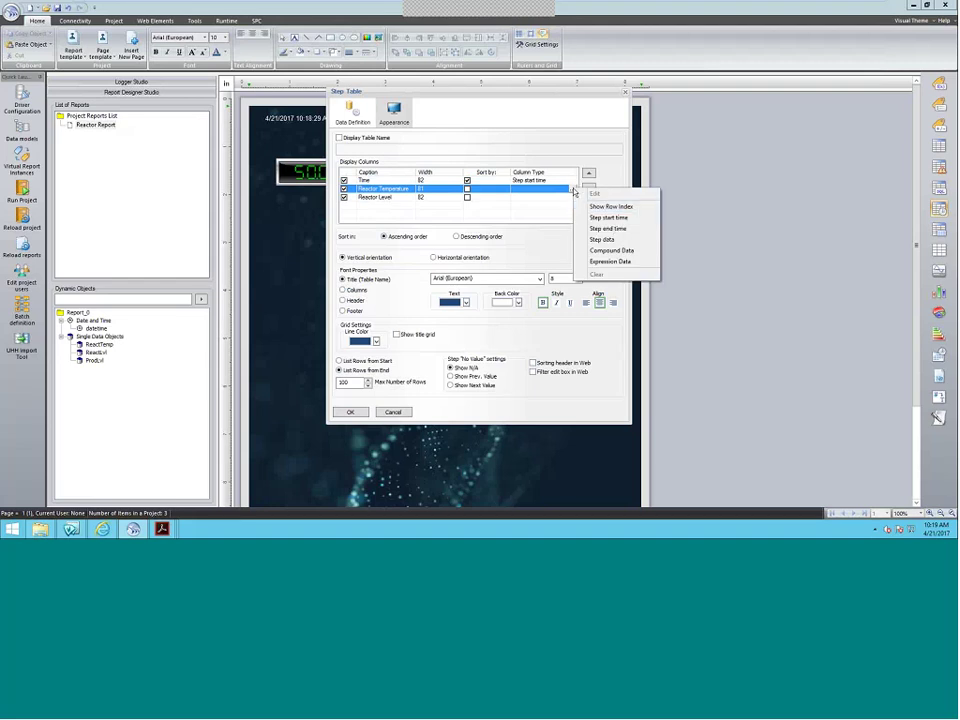
pyautogui.click(614, 229)
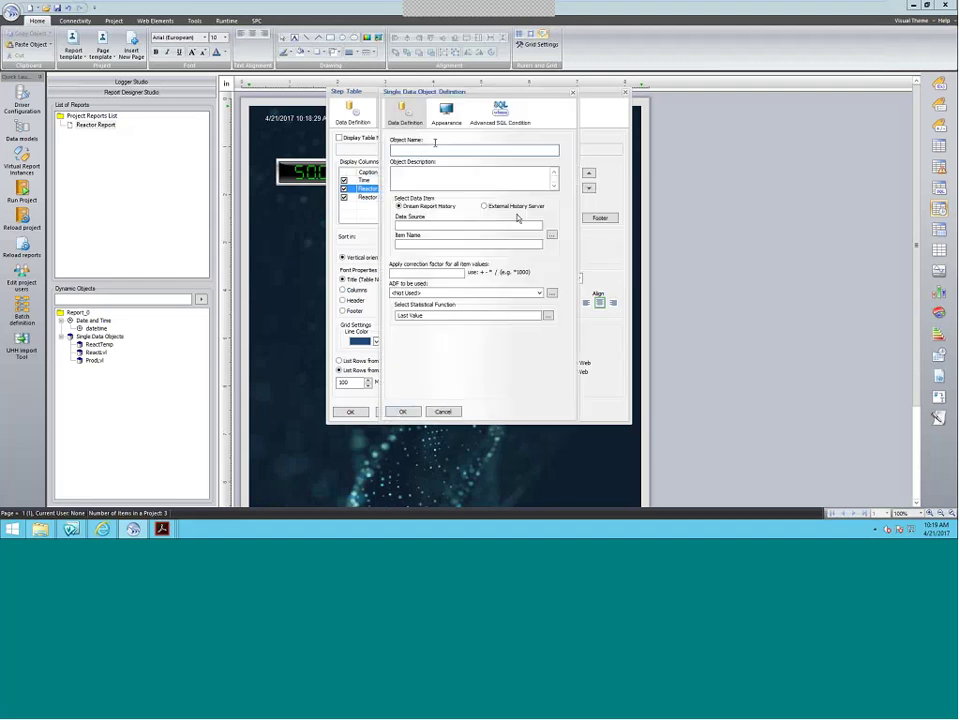
pyautogui.write('Read')
pyautogui.write('Temp')
pyautogui.click(551, 235)
pyautogui.click(505, 132)
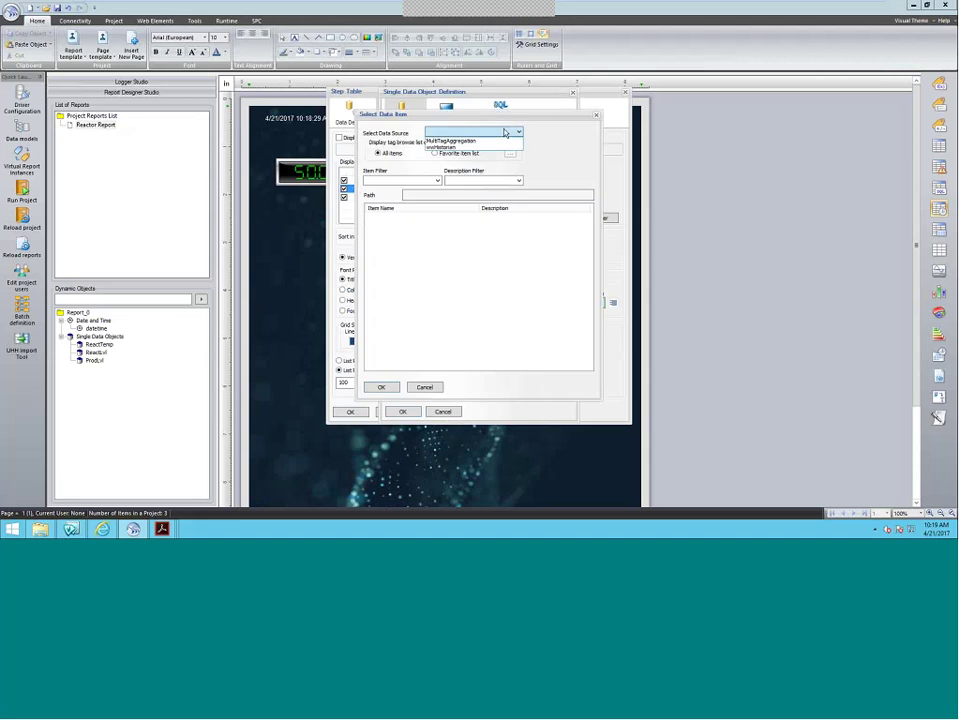
pyautogui.click(493, 148)
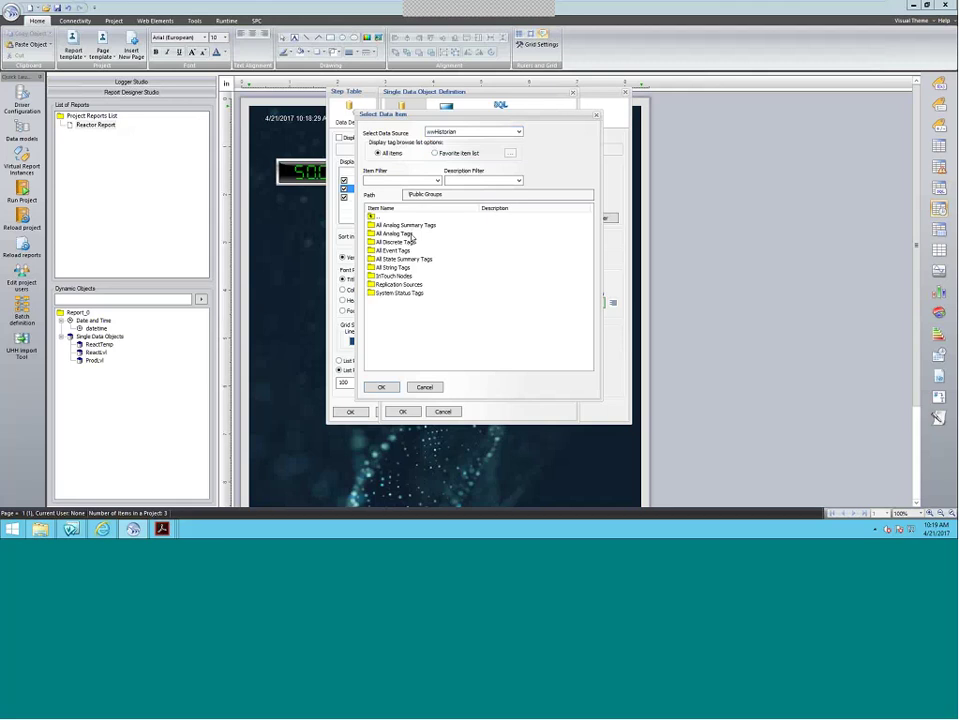
pyautogui.doubleClick(410, 234)
pyautogui.doubleClick(418, 258)
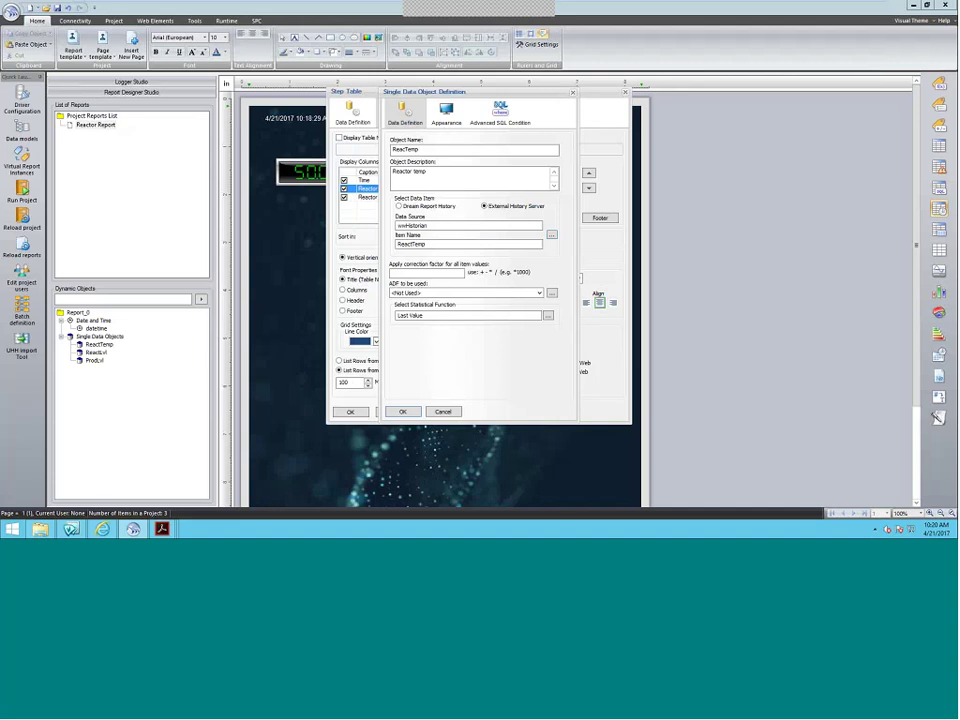
# Set the column's display unit to Temperature (C) and confirm the definition
pyautogui.click(443, 122)
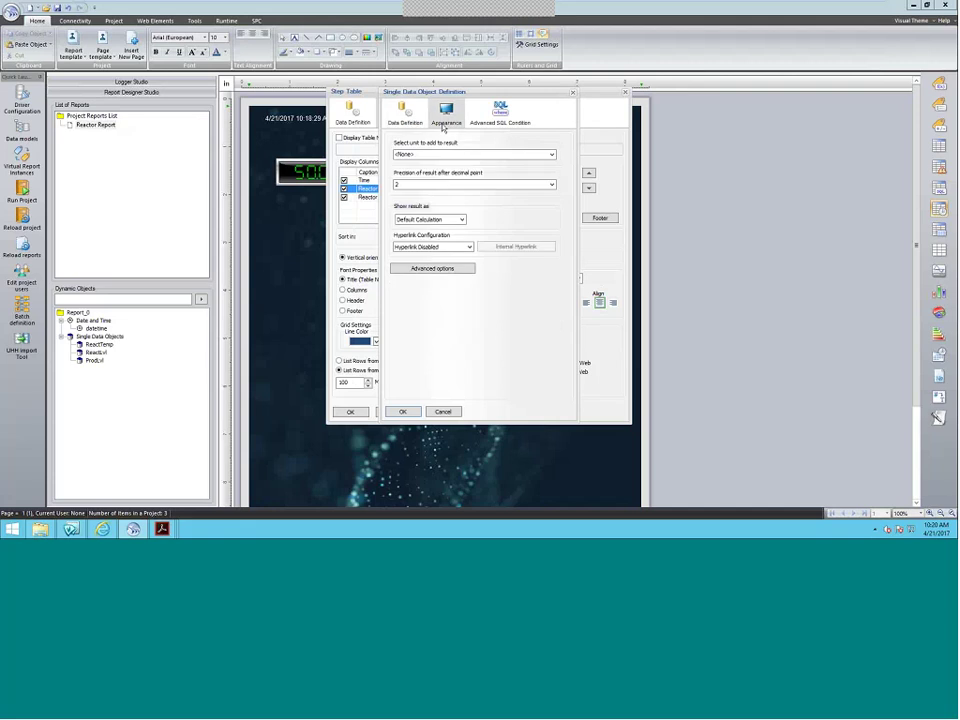
pyautogui.click(445, 154)
pyautogui.click(551, 154)
pyautogui.click(433, 174)
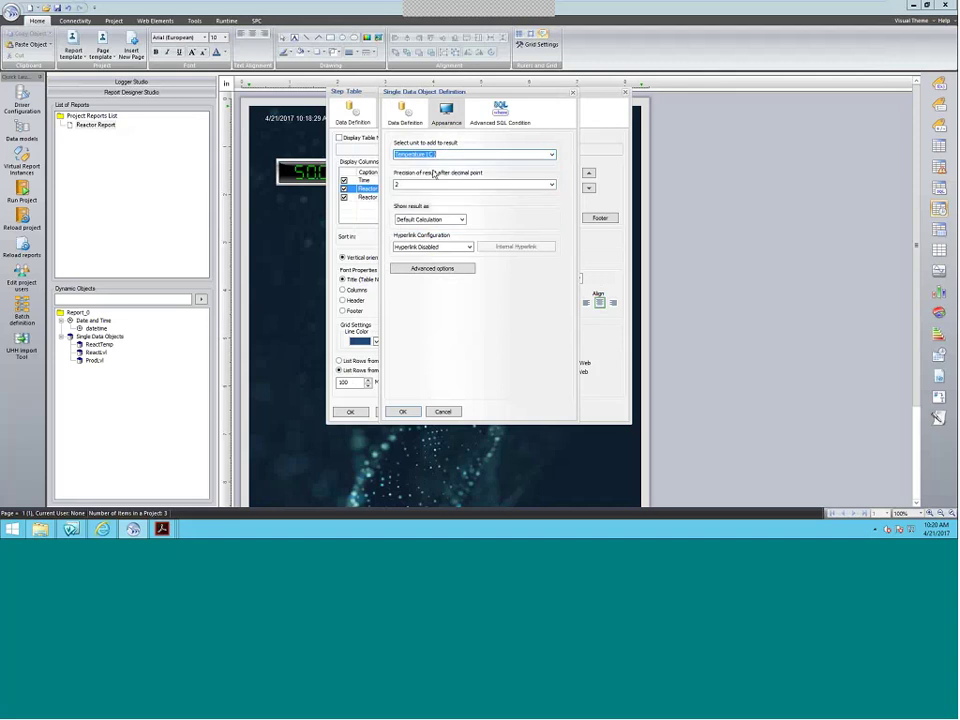
pyautogui.click(400, 411)
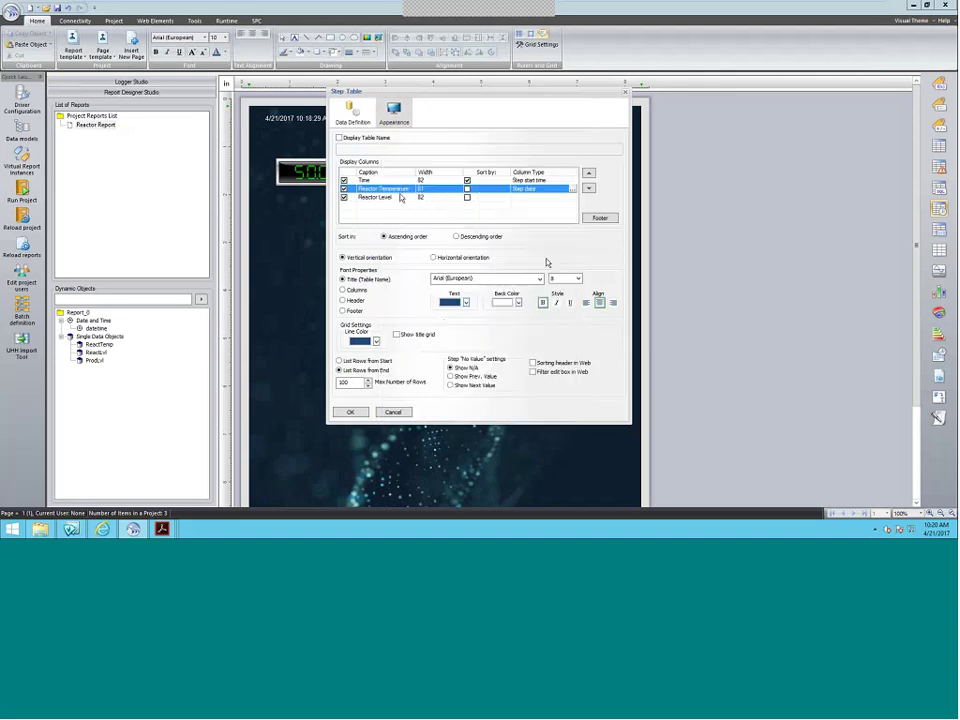
# Make Reactor Level a step data column named ReactLv, bound to the ReactLevel tag
pyautogui.click(400, 197)
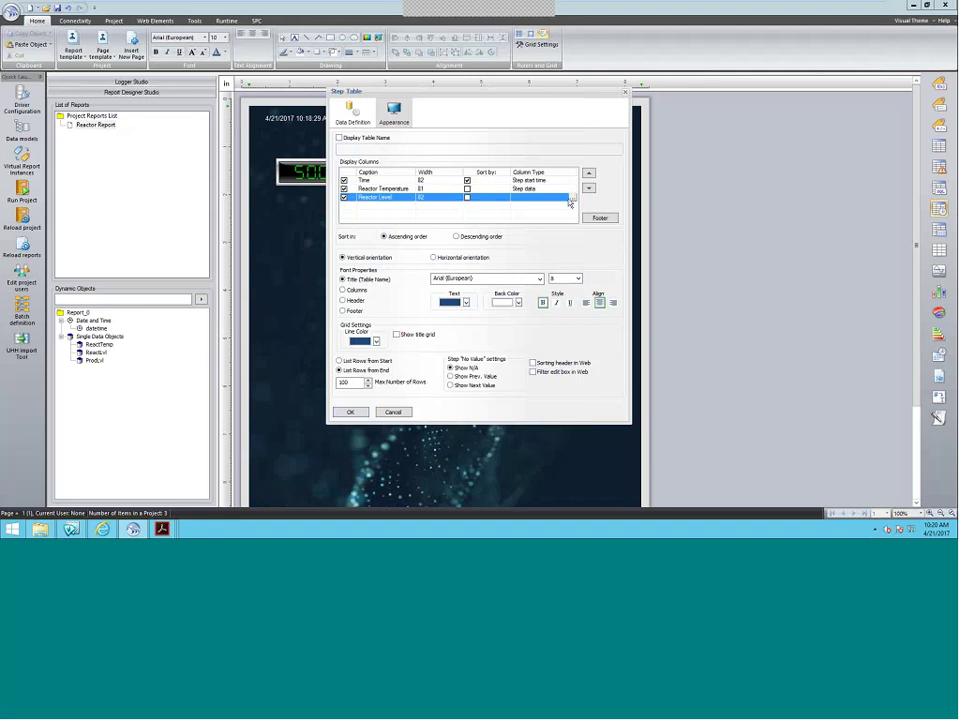
pyautogui.click(571, 199)
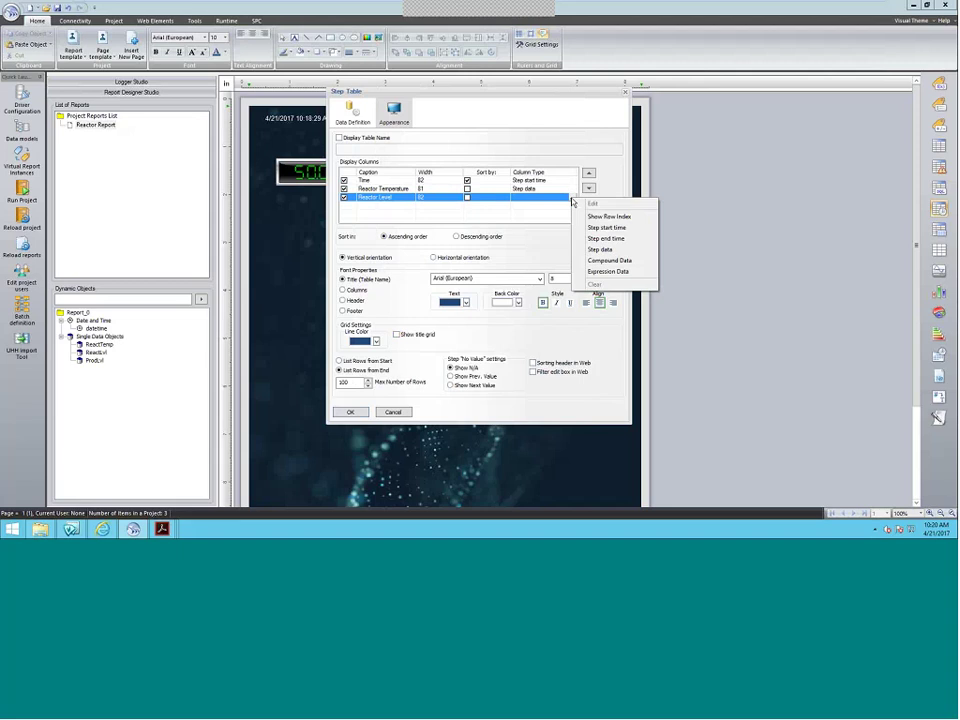
pyautogui.click(600, 249)
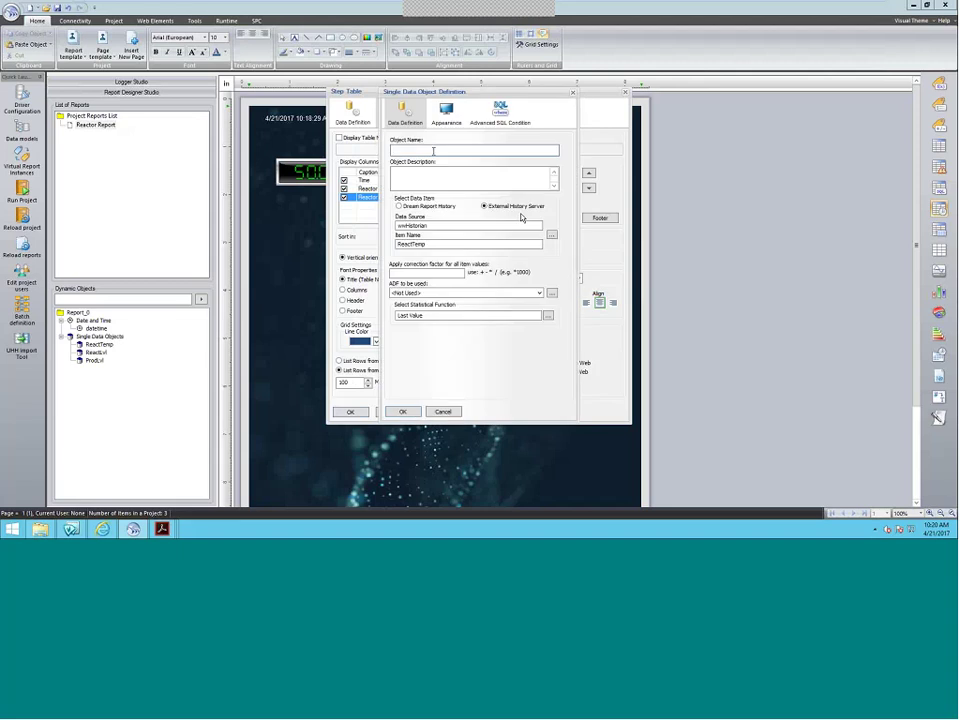
pyautogui.write('ReactLvl')
pyautogui.click(551, 234)
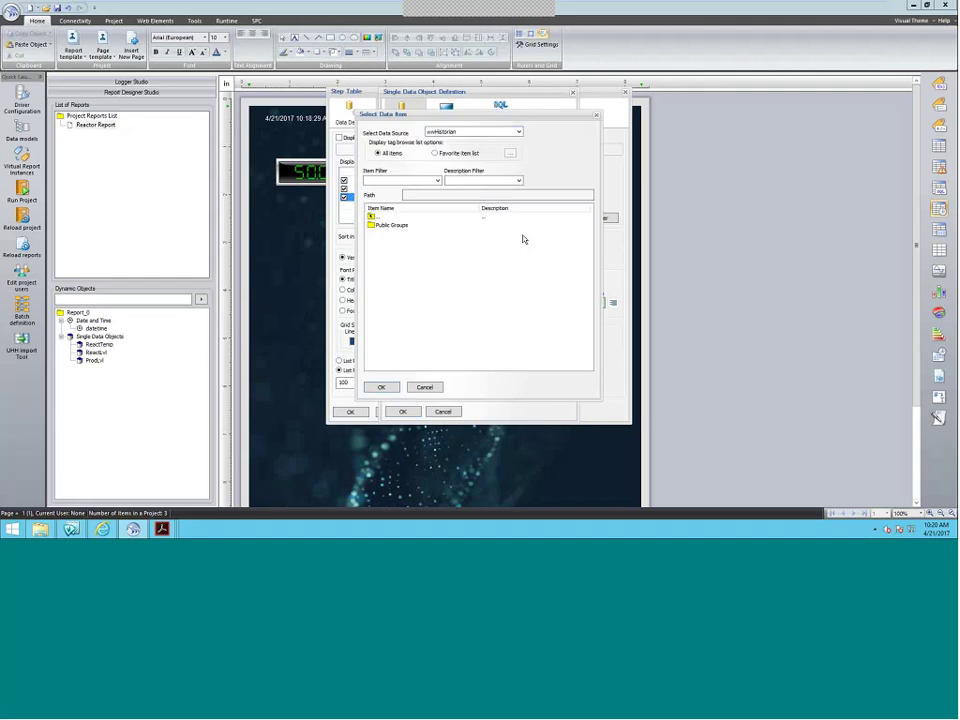
pyautogui.doubleClick(401, 229)
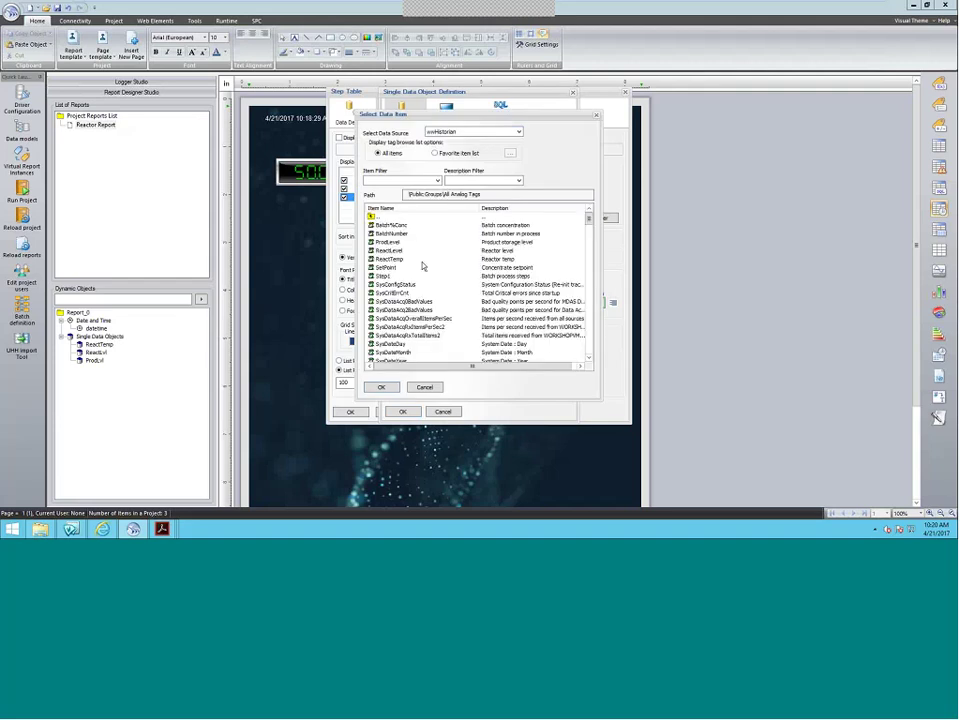
pyautogui.doubleClick(390, 250)
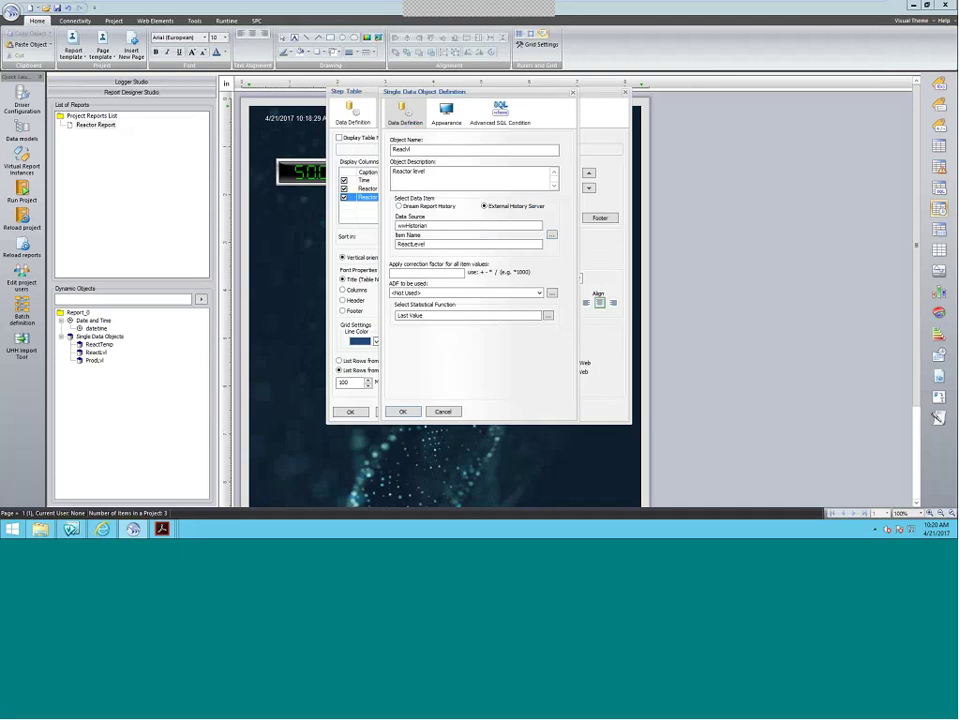
# Set the Reactor Level unit to Percent and confirm the column definition
pyautogui.click(446, 112)
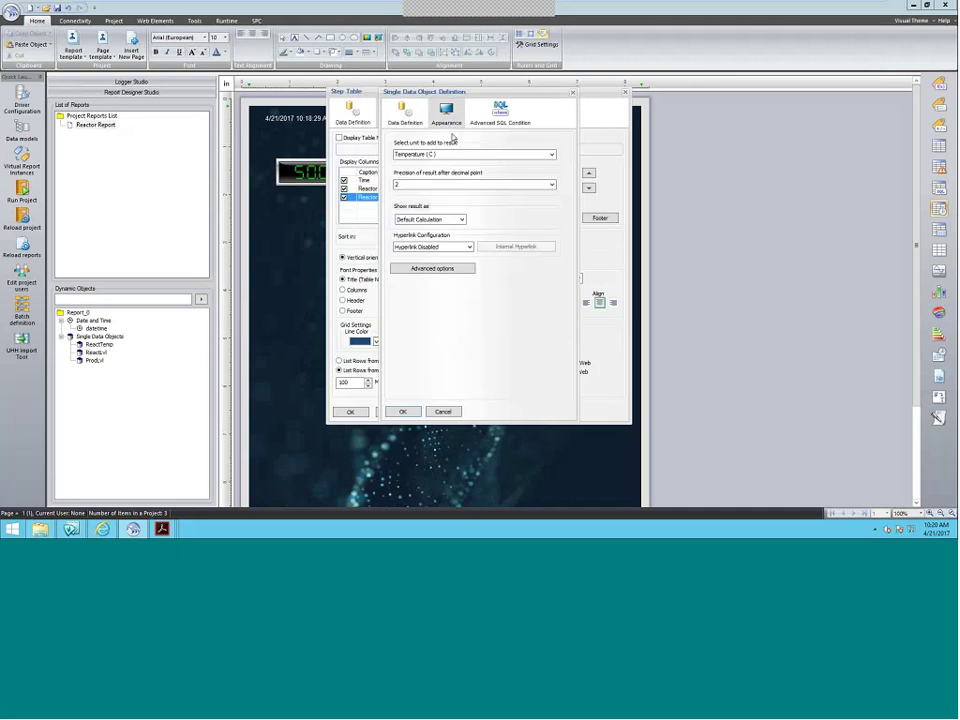
pyautogui.write('Percent')
pyautogui.press('Return')
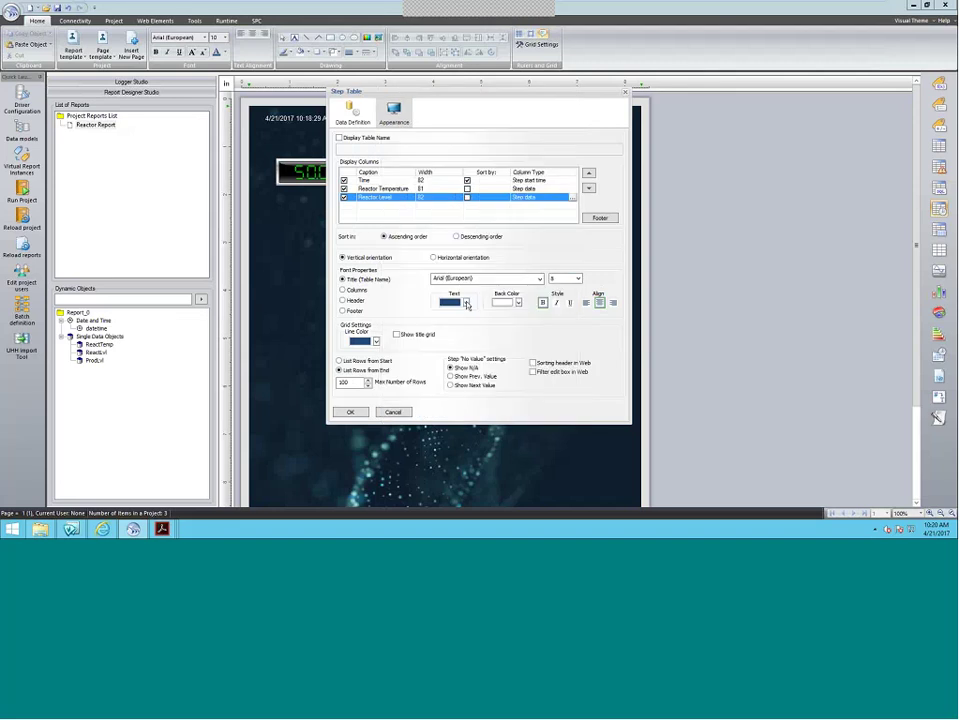
# Show the table name 'Reactor Step Table' at title font size 15 and place the table
pyautogui.click(339, 138)
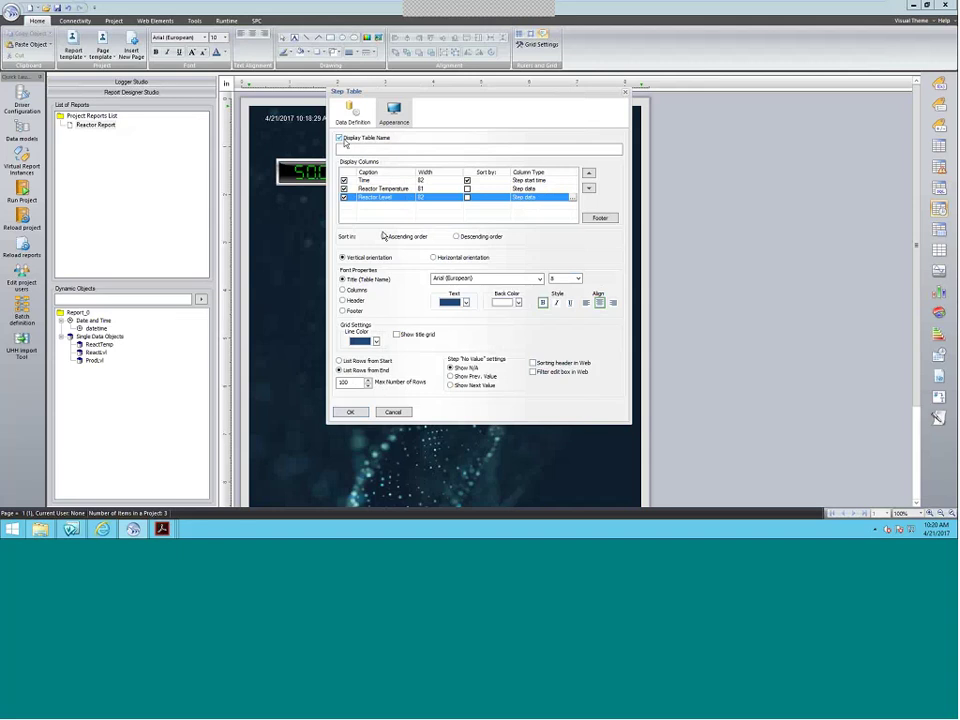
pyautogui.click(387, 148)
pyautogui.write('Re')
pyautogui.press('BackSpace')
pyautogui.press('BackSpace')
pyautogui.write('Reactor Step Table')
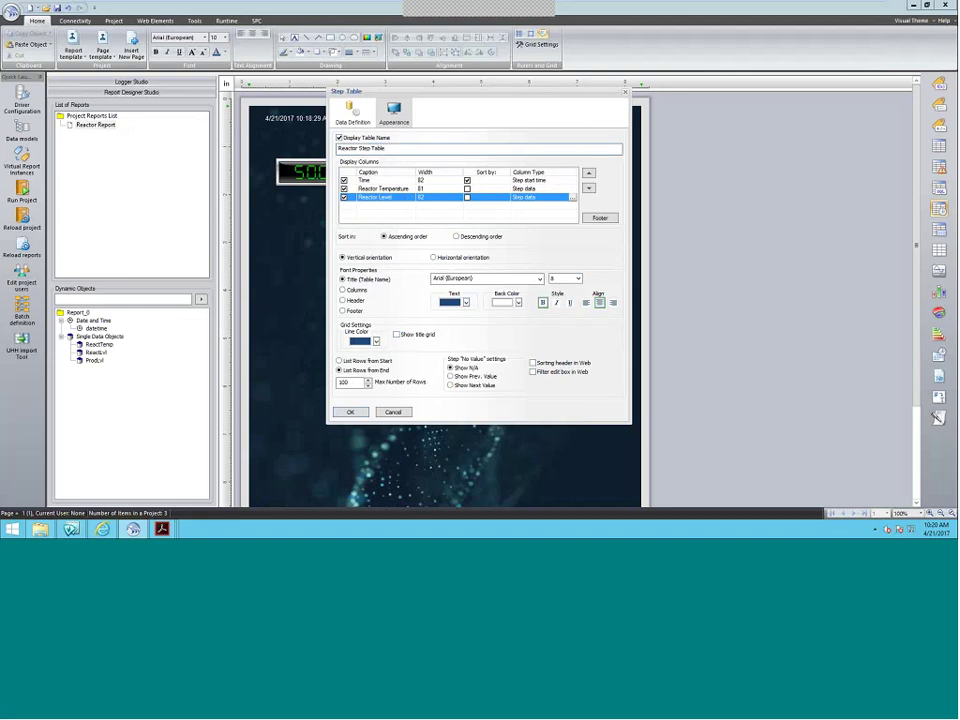
pyautogui.click(578, 279)
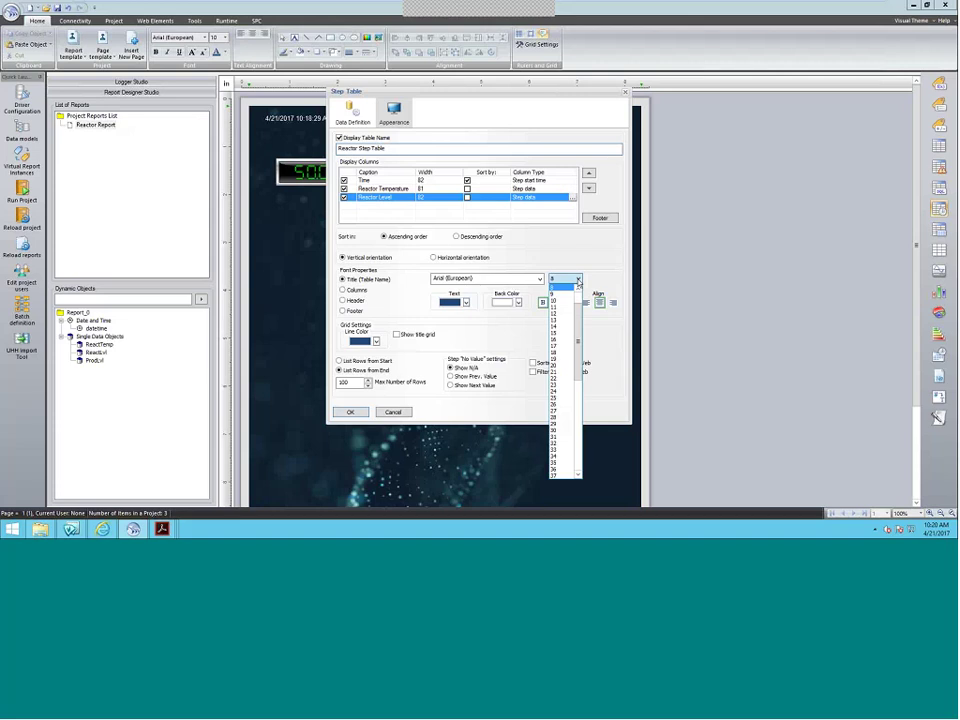
pyautogui.click(562, 331)
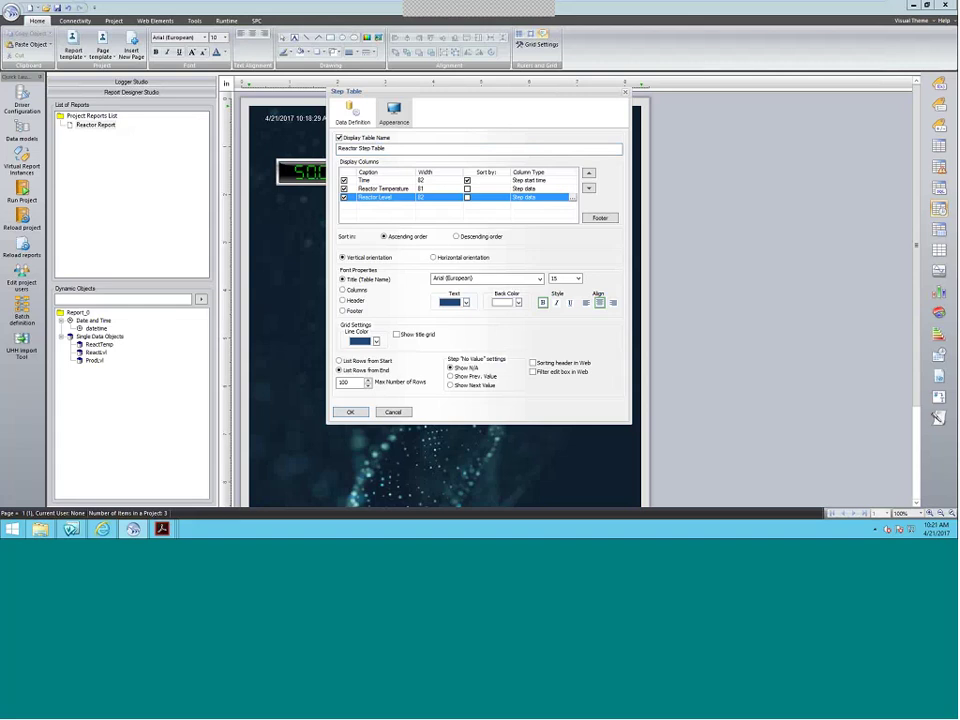
pyautogui.click(350, 412)
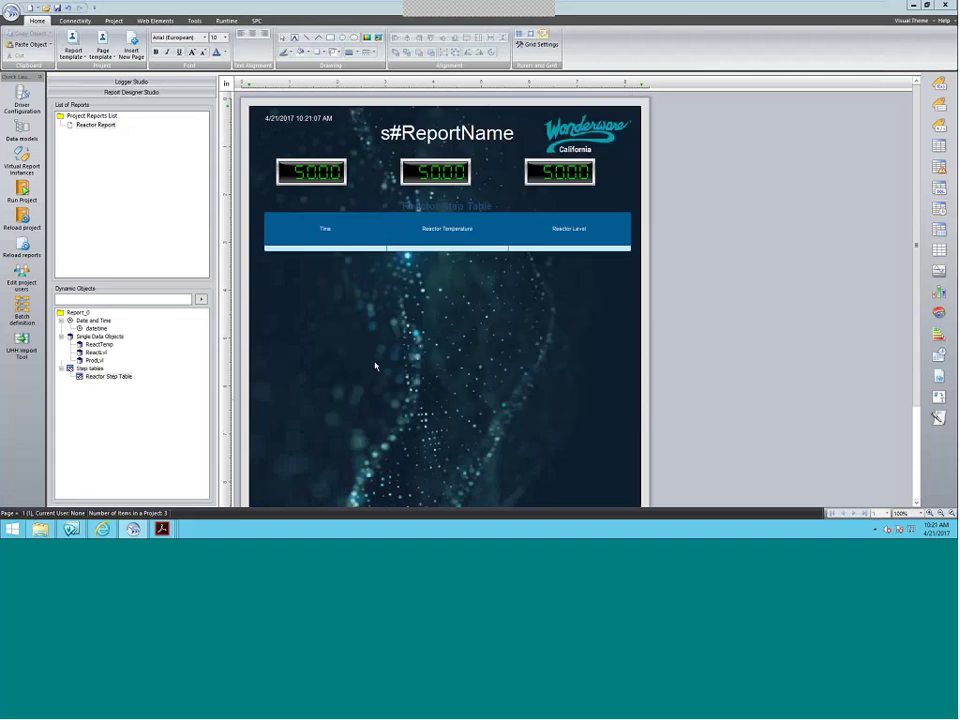
# Change the Reactor Step Table's title text colour to white
pyautogui.doubleClick(436, 213)
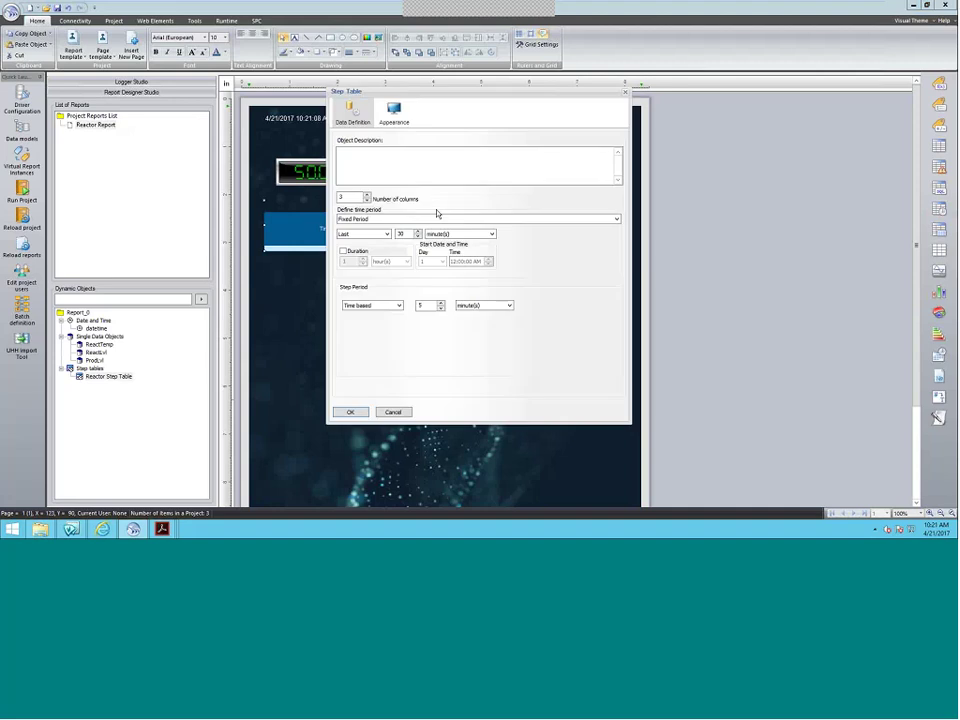
pyautogui.click(393, 113)
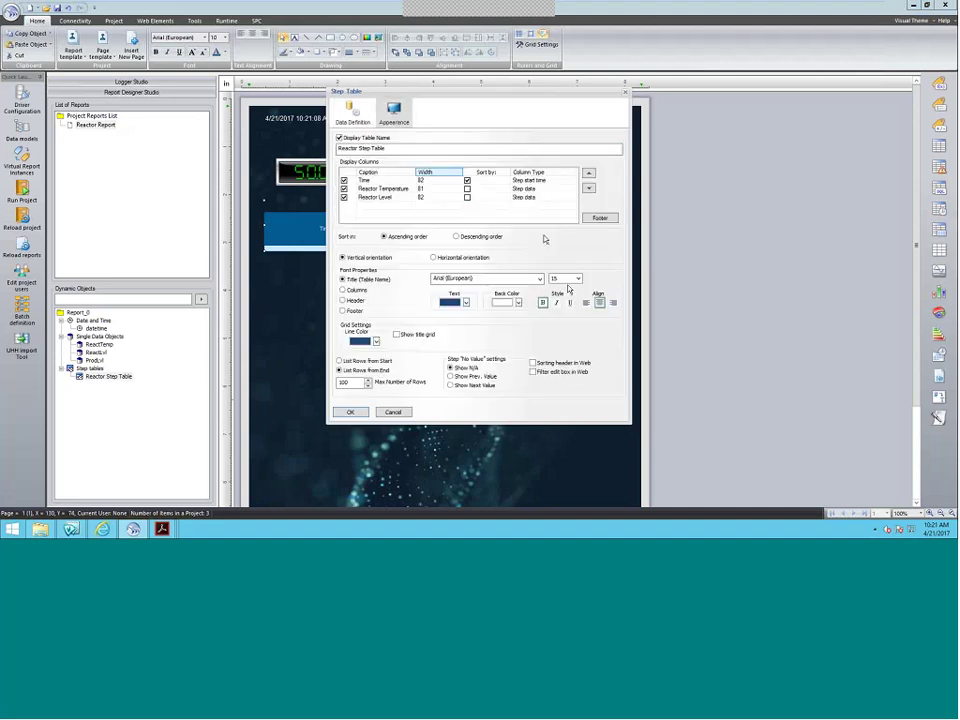
pyautogui.click(517, 303)
pyautogui.click(517, 303)
pyautogui.click(350, 412)
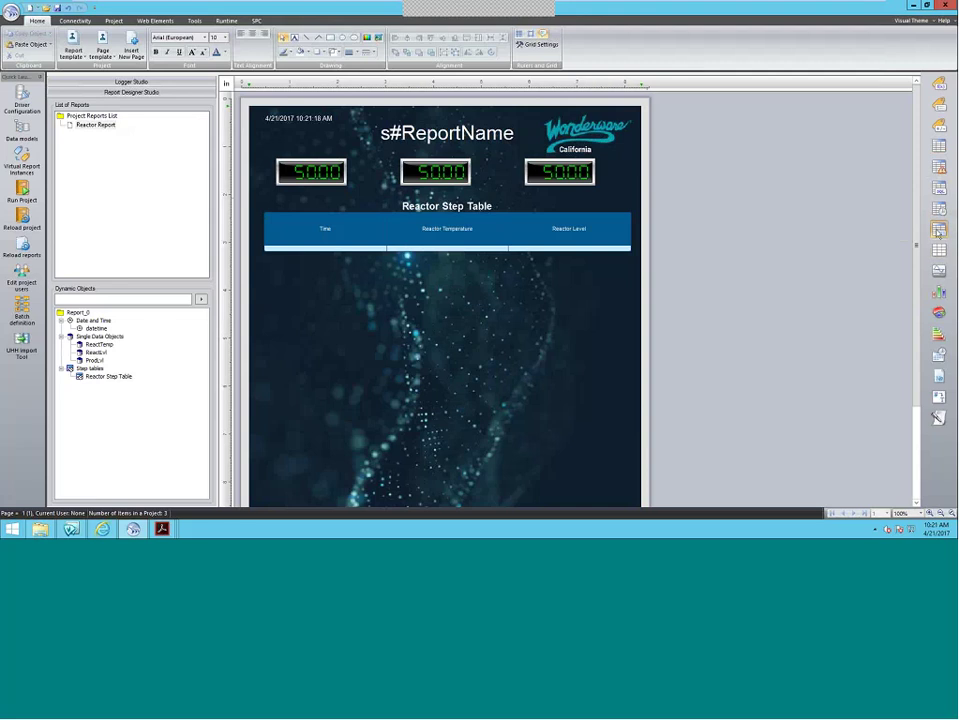
# Draw a statistics table area and add wwHistorian's ConcPump and ConcValve tags to it
pyautogui.moveTo(267, 267); pyautogui.dragTo(632, 318)
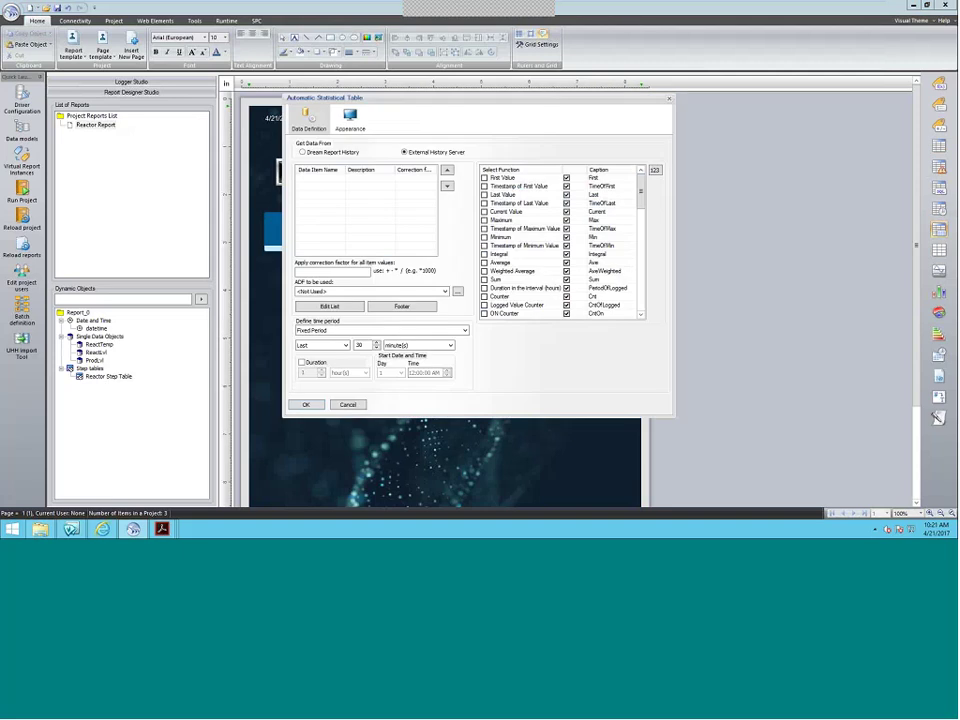
pyautogui.click(329, 306)
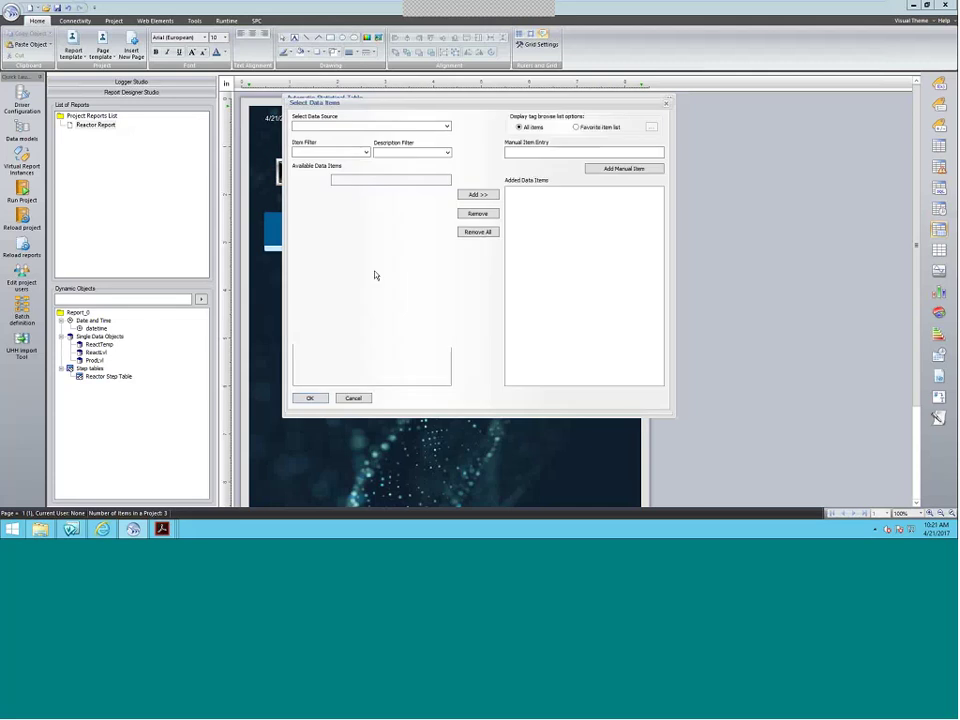
pyautogui.click(420, 126)
pyautogui.click(380, 134)
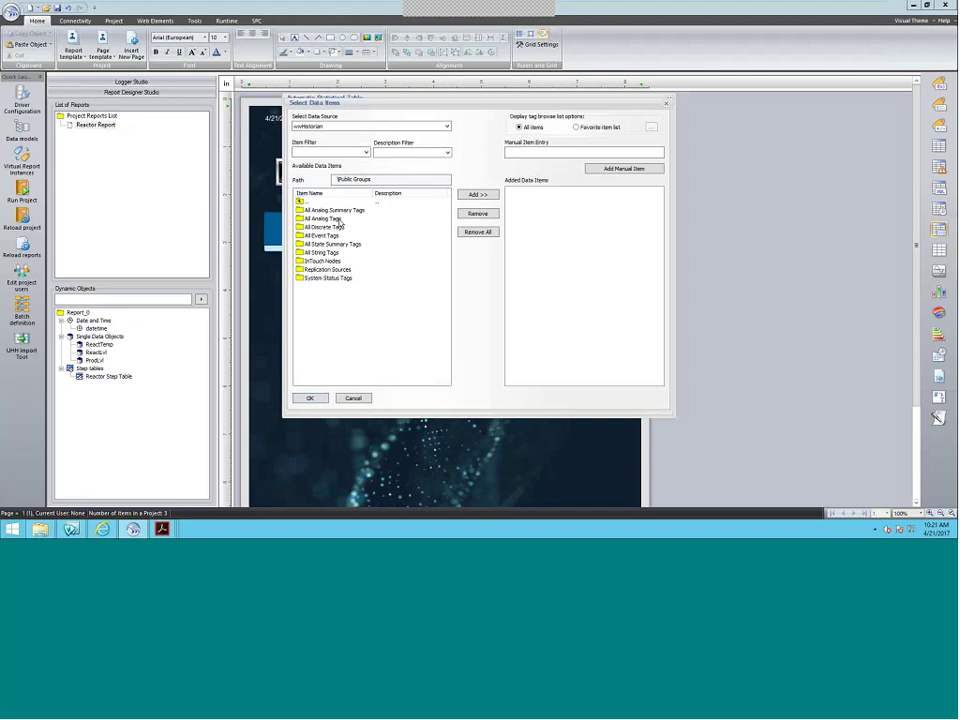
pyautogui.doubleClick(339, 220)
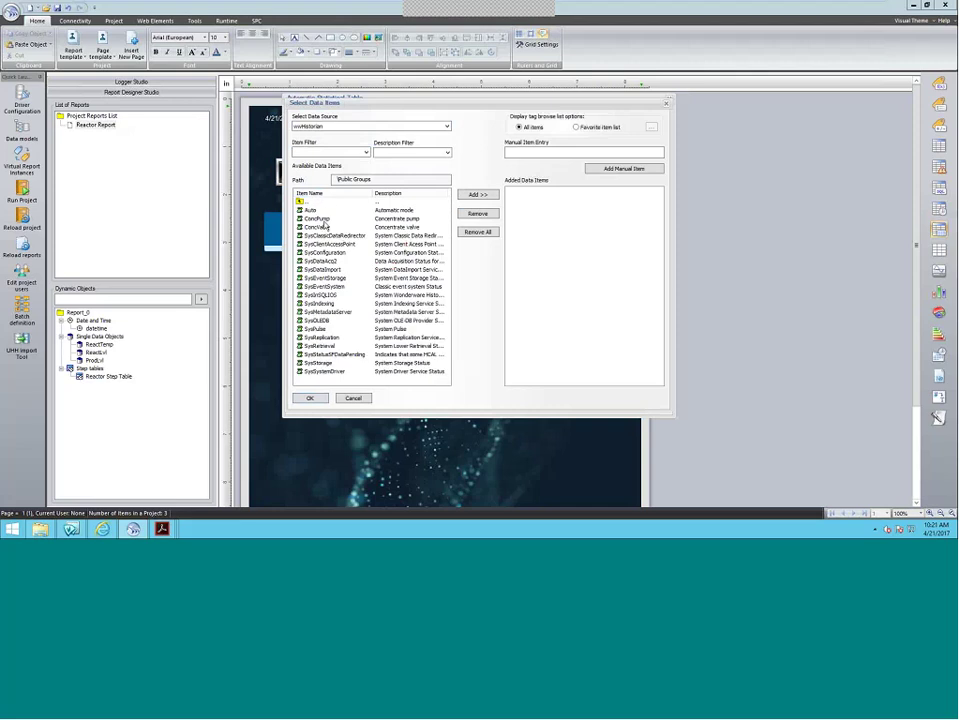
pyautogui.click(318, 218)
pyautogui.keyDown('shift'); pyautogui.click(318, 227); pyautogui.keyUp('shift')
pyautogui.click(478, 195)
pyautogui.click(309, 398)
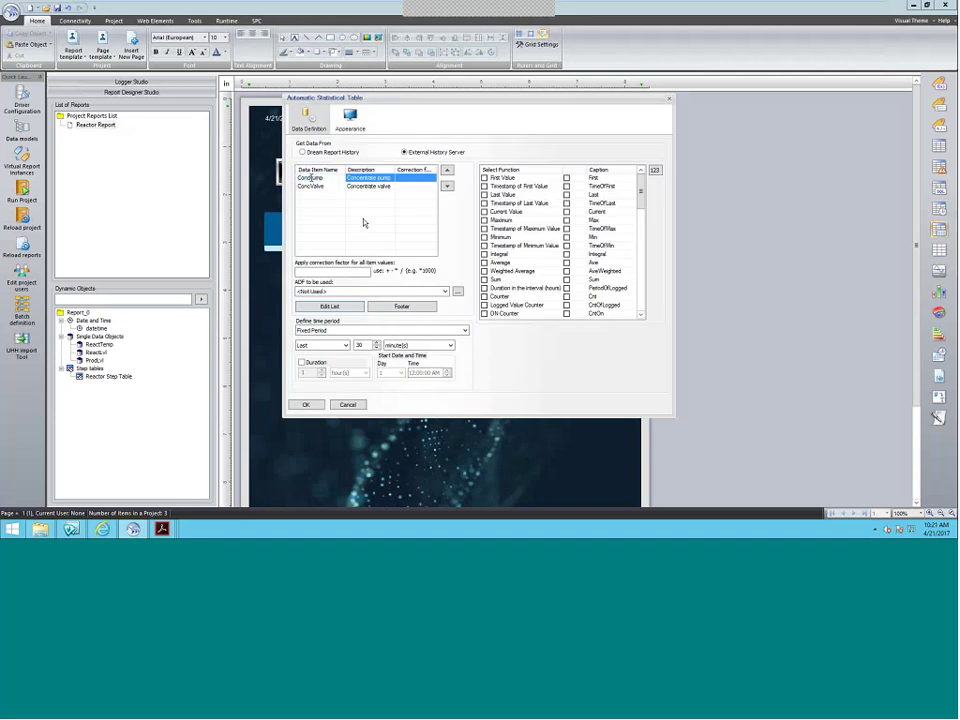
# Rename the items Concentration Pump and Concentration Valve
pyautogui.write('entra')
pyautogui.write('tion')
pyautogui.click(310, 188)
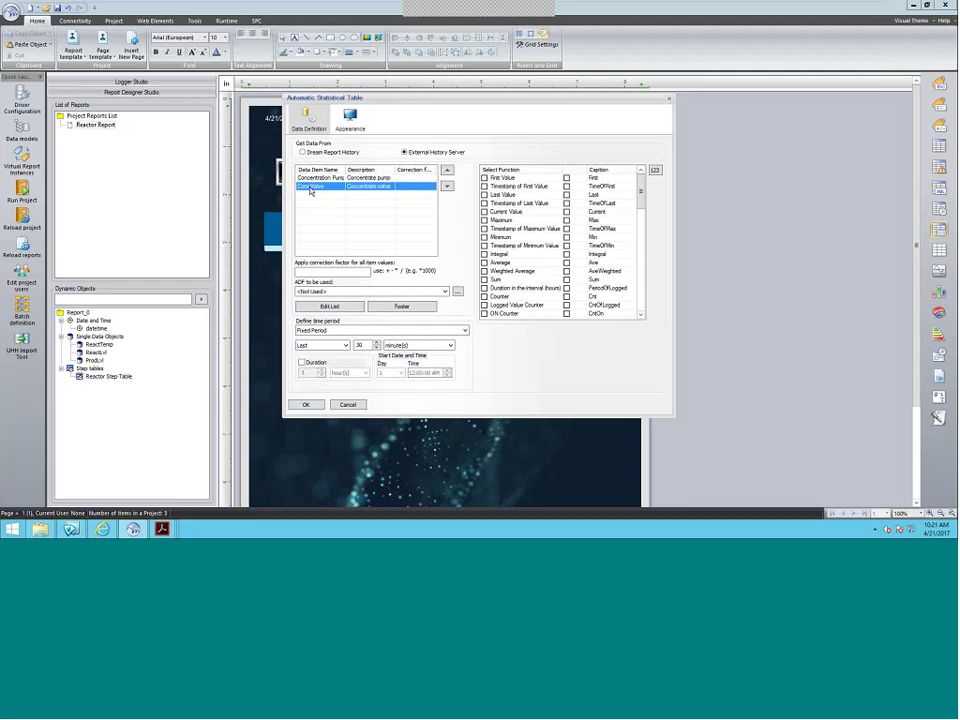
pyautogui.write('en')
pyautogui.write('tration')
pyautogui.press('Return')
# Tick Running Time and Down Time in the statistics function list
pyautogui.click(516, 271)
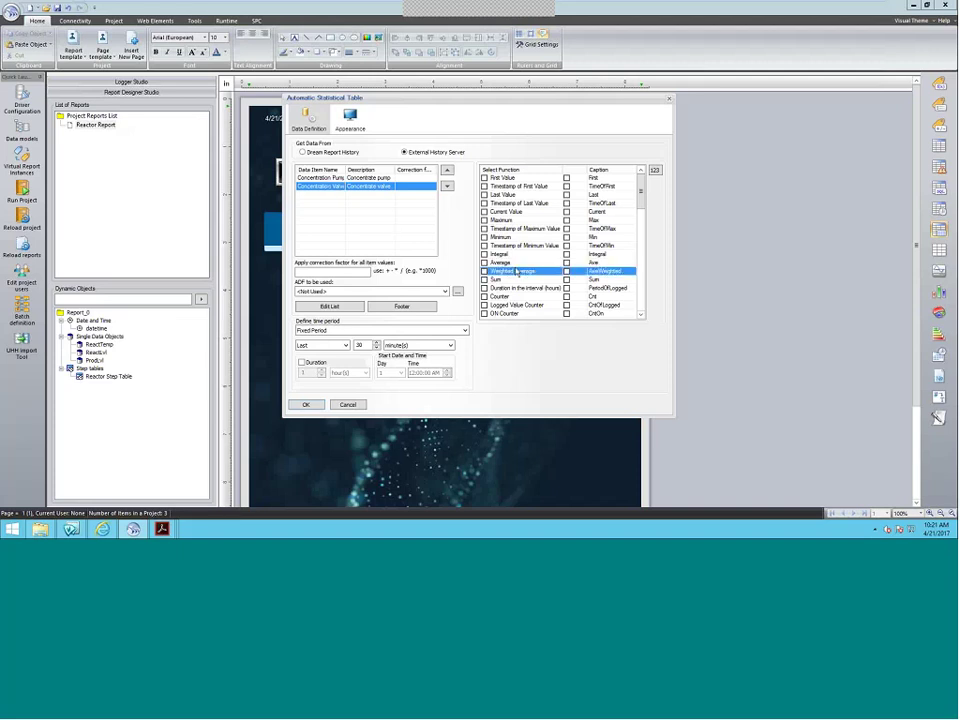
pyautogui.scroll(-5, 516, 271)
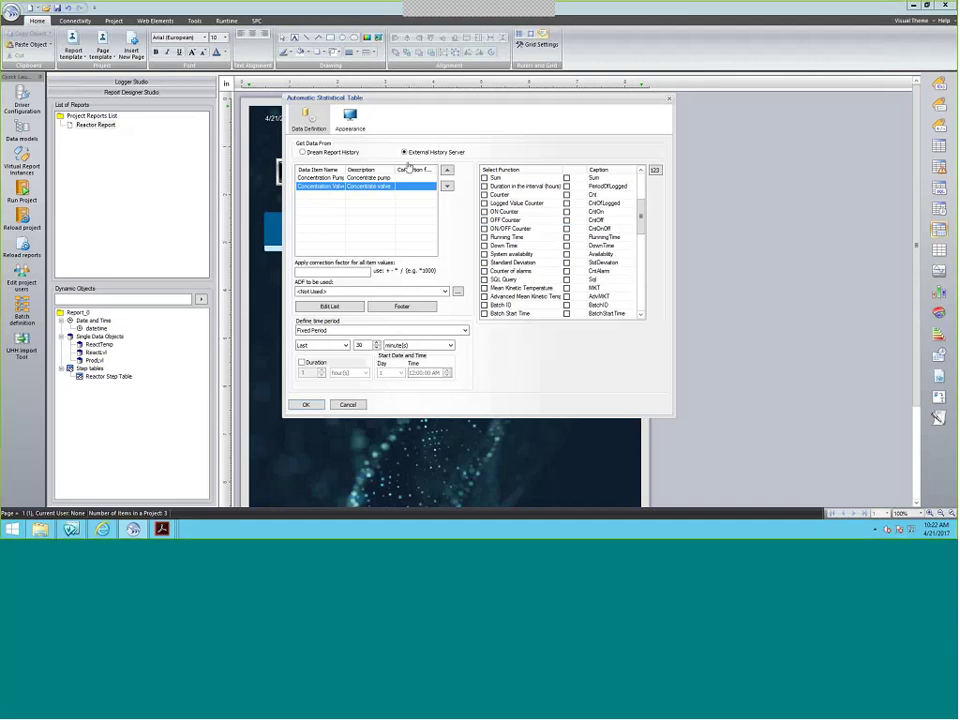
pyautogui.moveTo(643, 214); pyautogui.dragTo(529, 219)
pyautogui.click(484, 237)
pyautogui.click(484, 245)
# Edit the Running Time and Down Time captions and add System availability
pyautogui.click(600, 237)
pyautogui.click(631, 237)
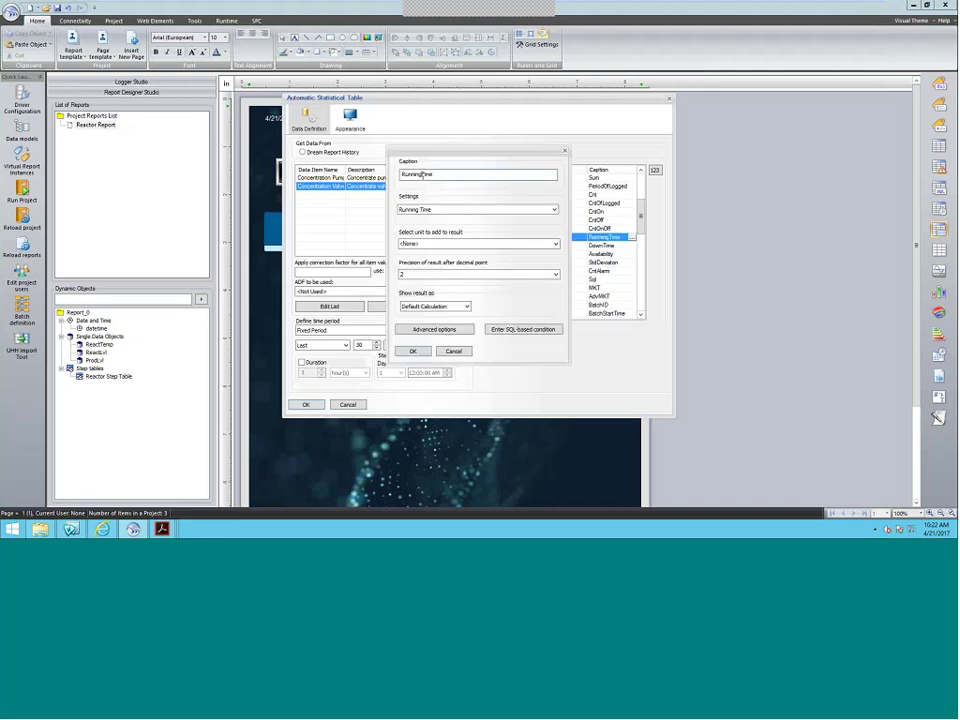
pyautogui.press('Return')
pyautogui.click(600, 245)
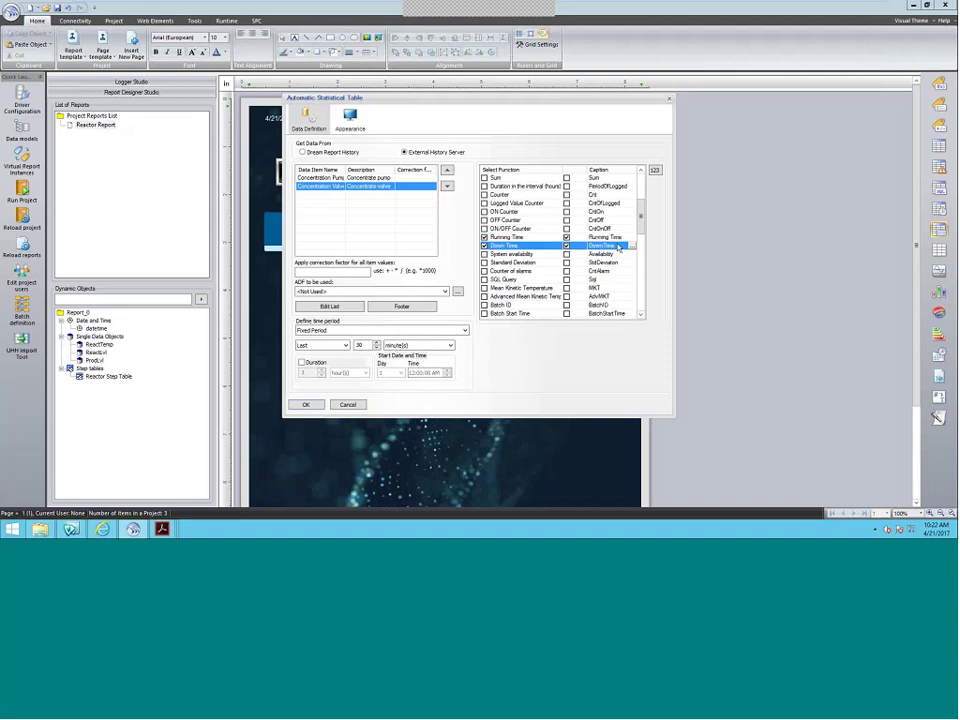
pyautogui.click(631, 245)
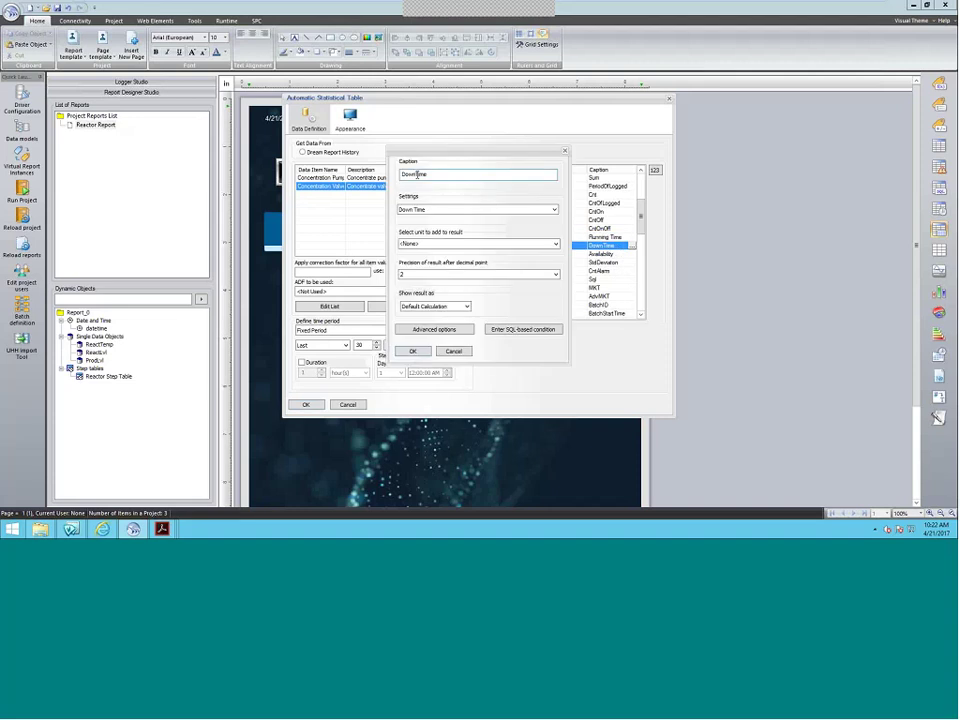
pyautogui.press('Return')
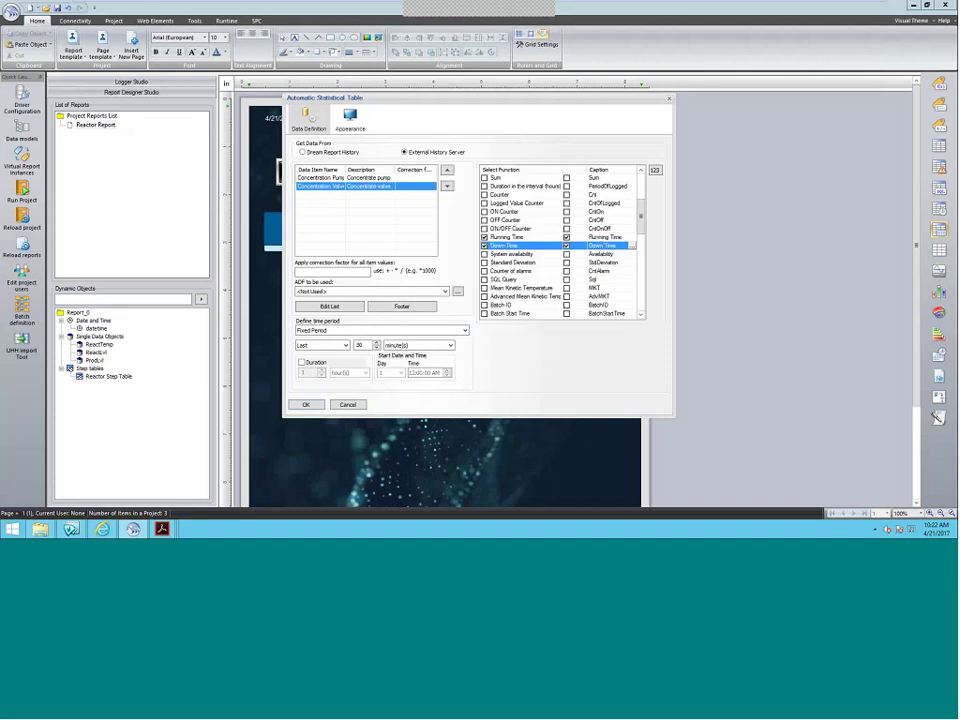
pyautogui.click(566, 254)
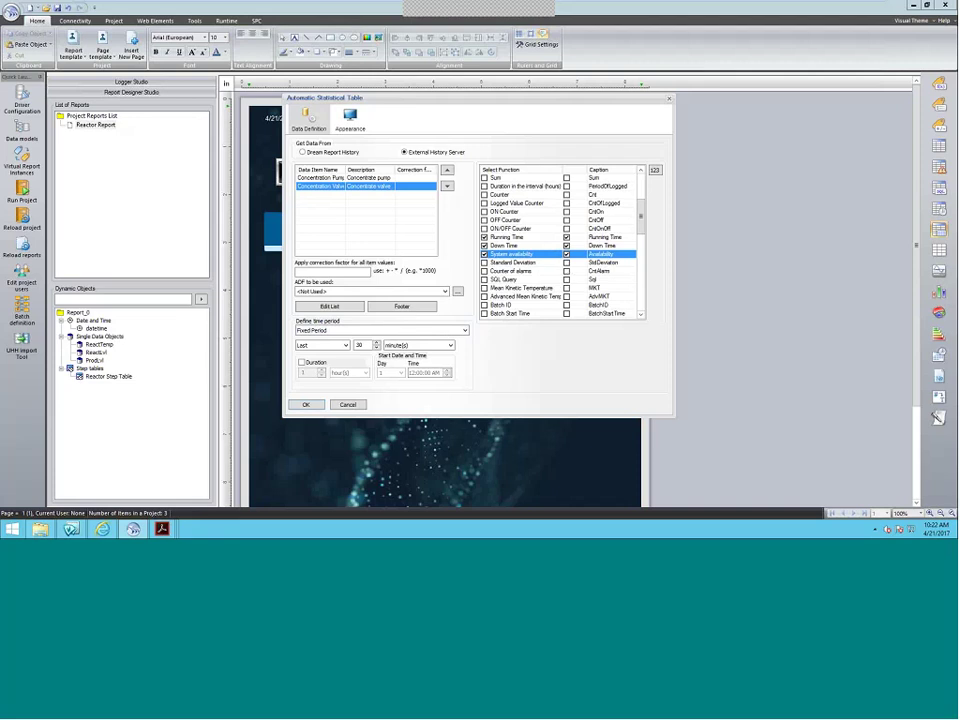
pyautogui.click(349, 120)
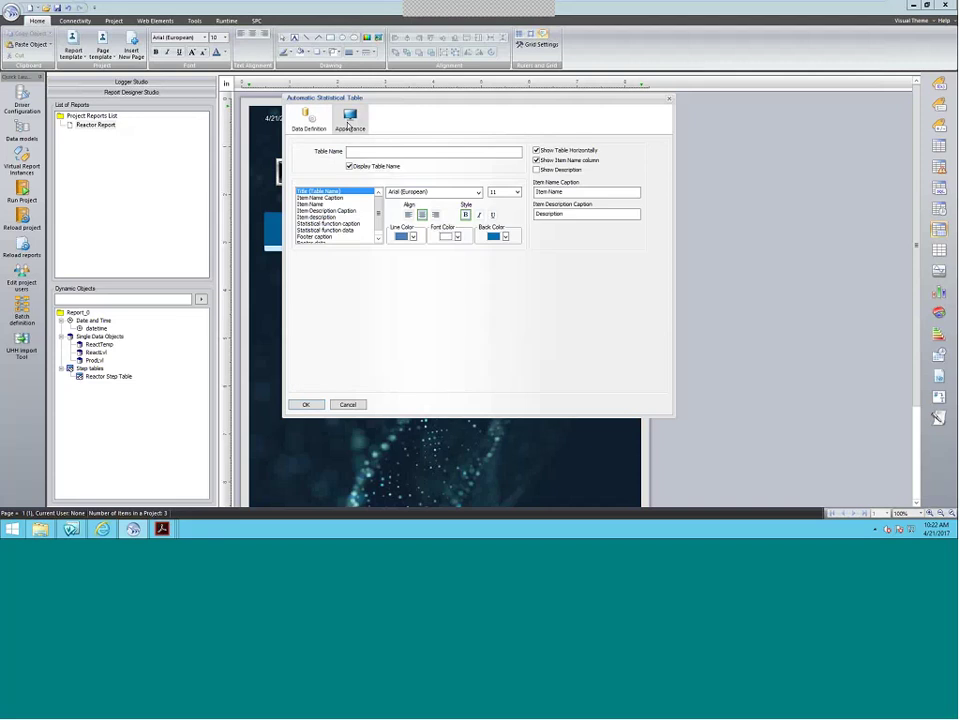
# Name the table 'Reactor Operation Statistics' with a size-15 title, place it, and lengthen it downward
pyautogui.click(363, 150)
pyautogui.write('Reactor Operation Statisti')
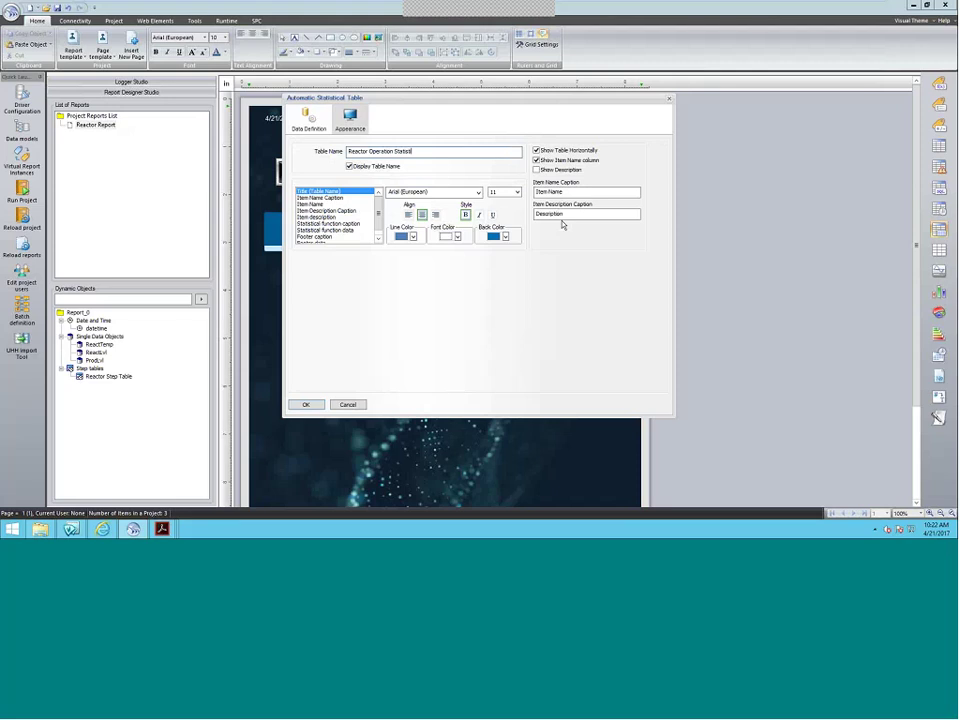
pyautogui.write('cs')
pyautogui.click(516, 192)
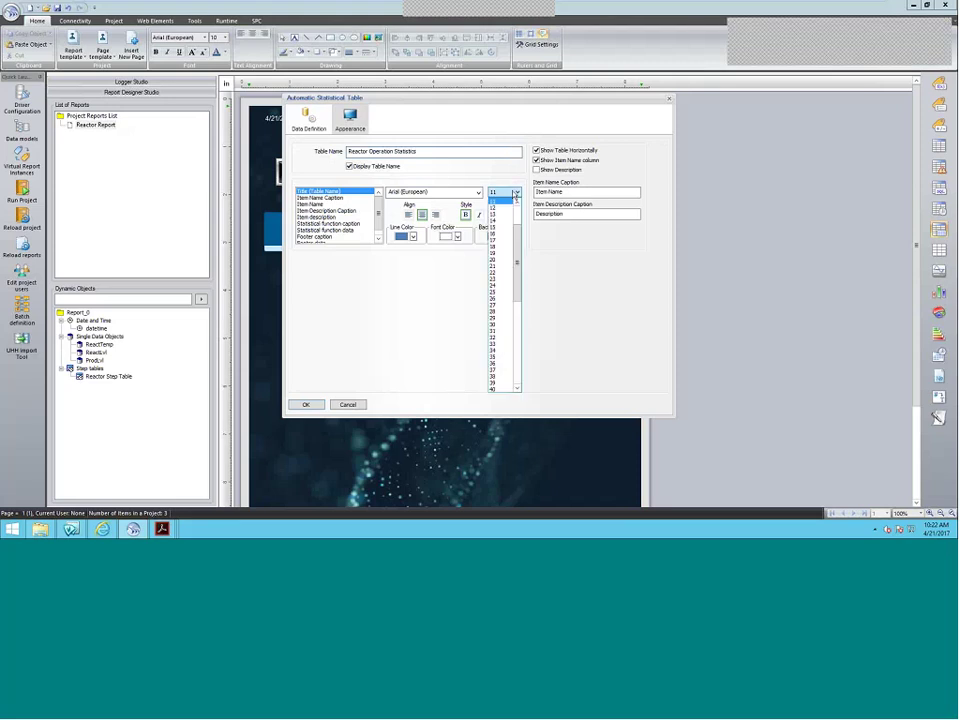
pyautogui.click(493, 227)
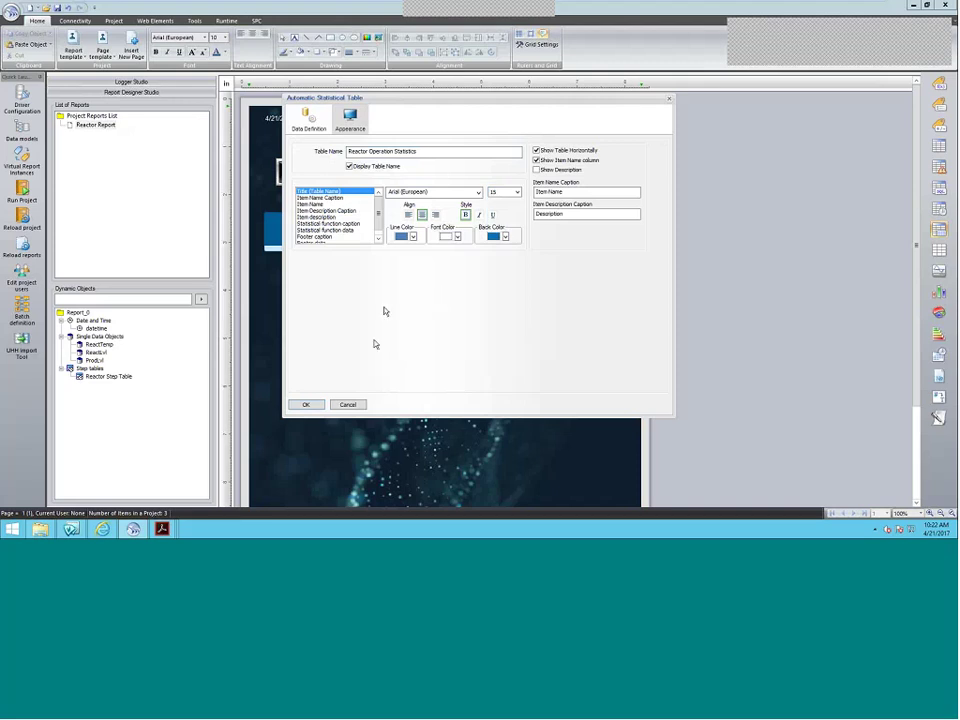
pyautogui.press('Return')
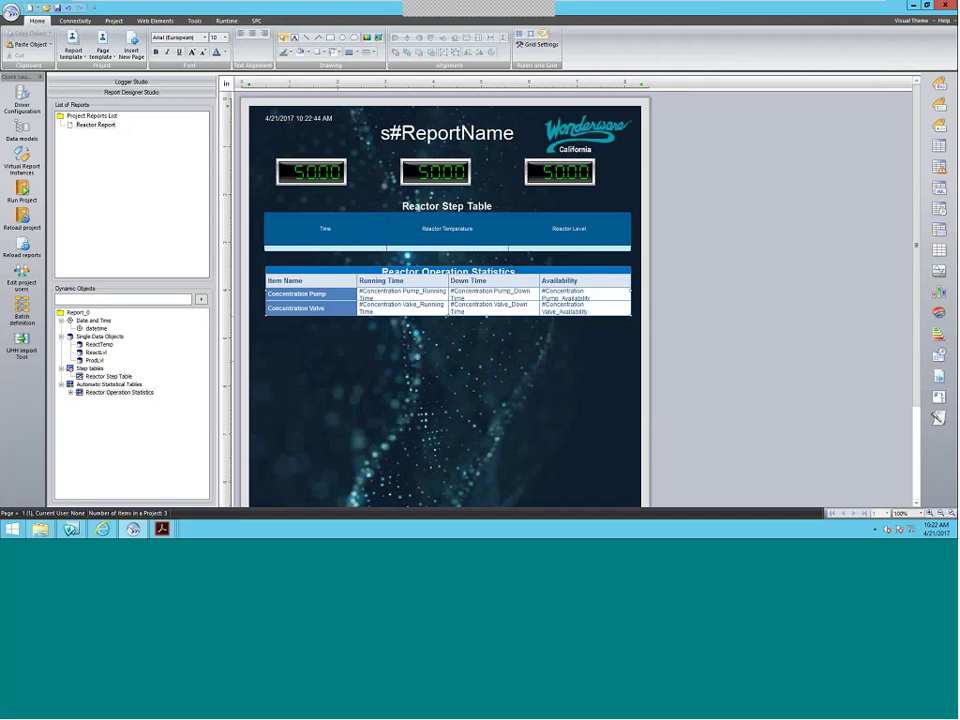
pyautogui.moveTo(448, 316); pyautogui.dragTo(448, 341)
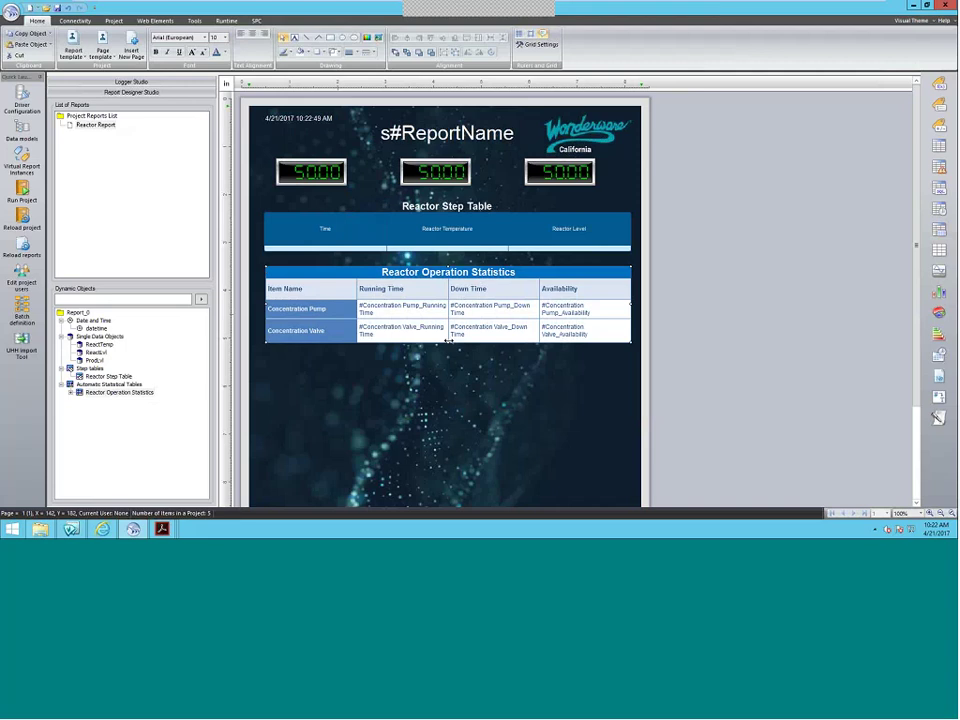
# Scroll down and drag out a chart rectangle below the statistics table
pyautogui.scroll(-3, 827, 373)
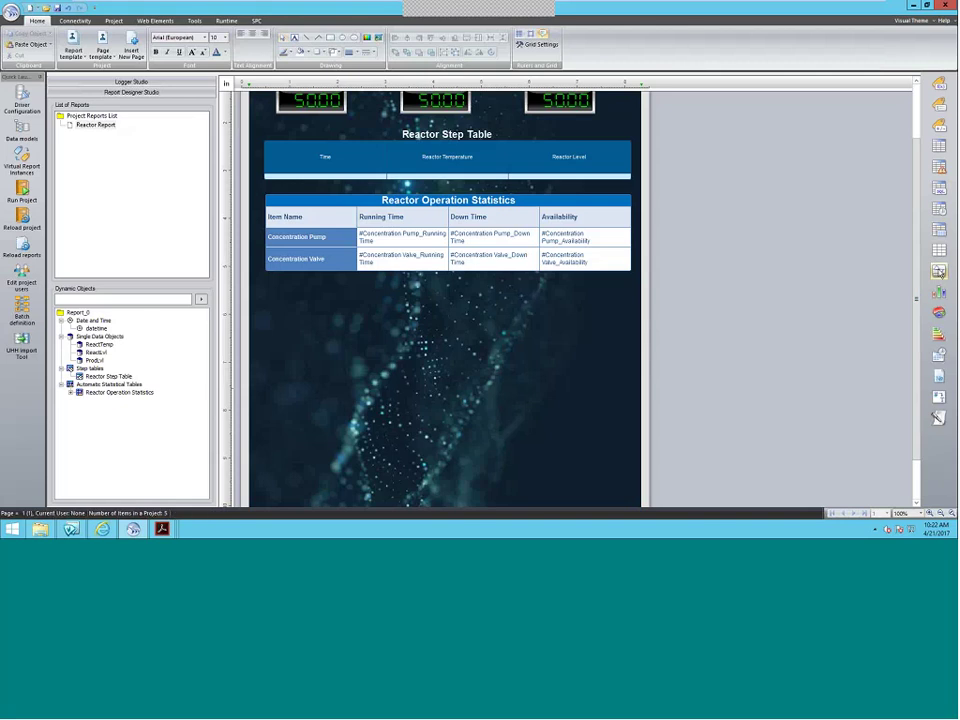
pyautogui.moveTo(265, 293); pyautogui.dragTo(633, 490)
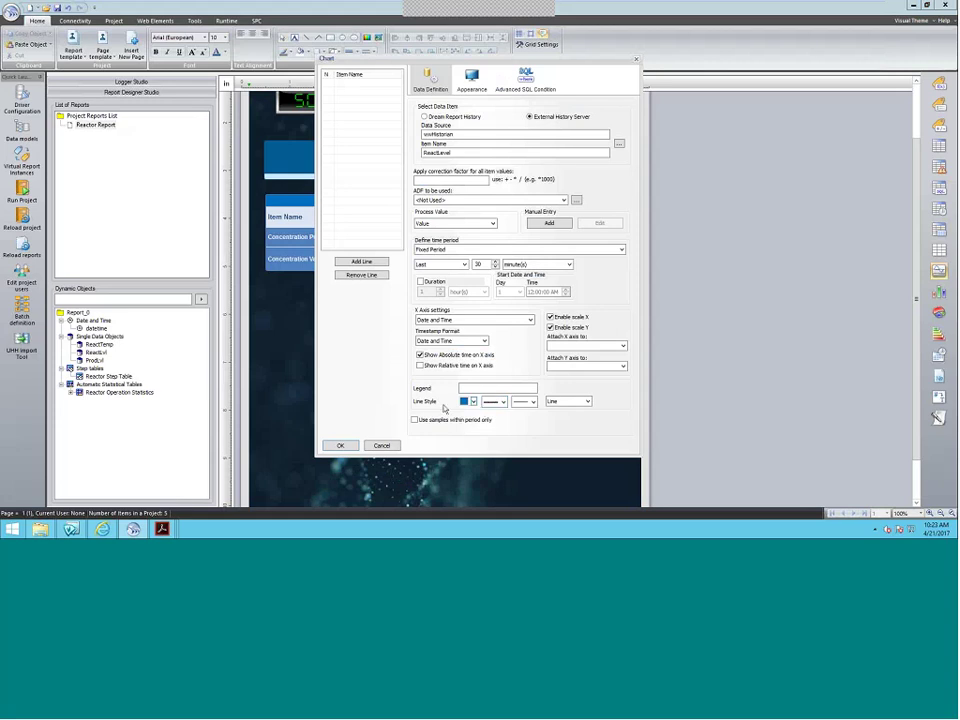
# Add ReactLevel and ReactTemp from All Analog Tags as the chart's two lines
pyautogui.click(383, 260)
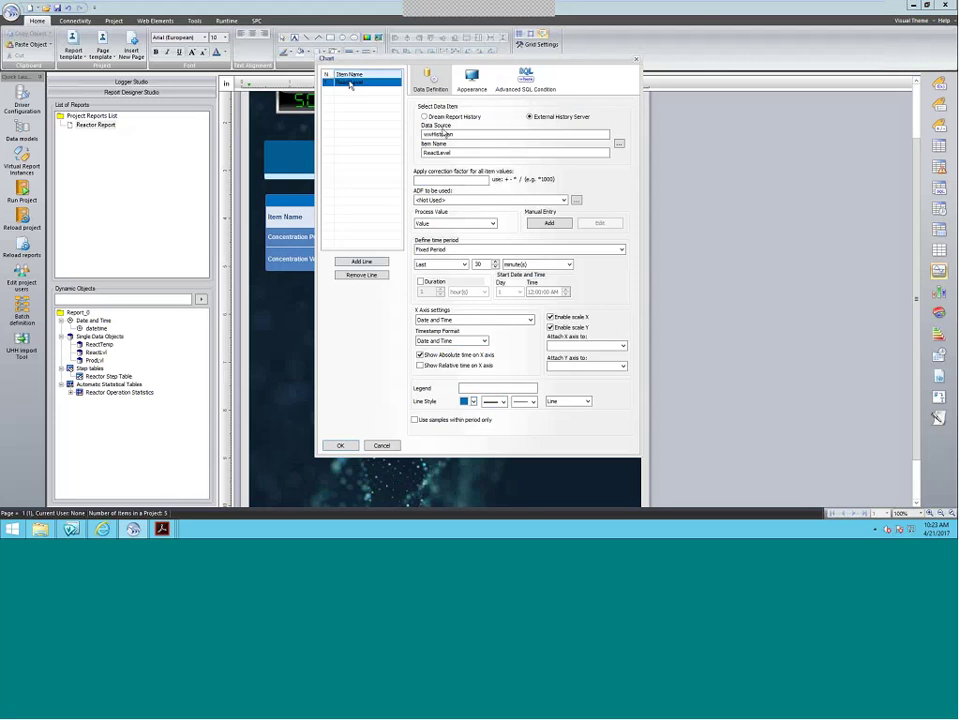
pyautogui.click(621, 145)
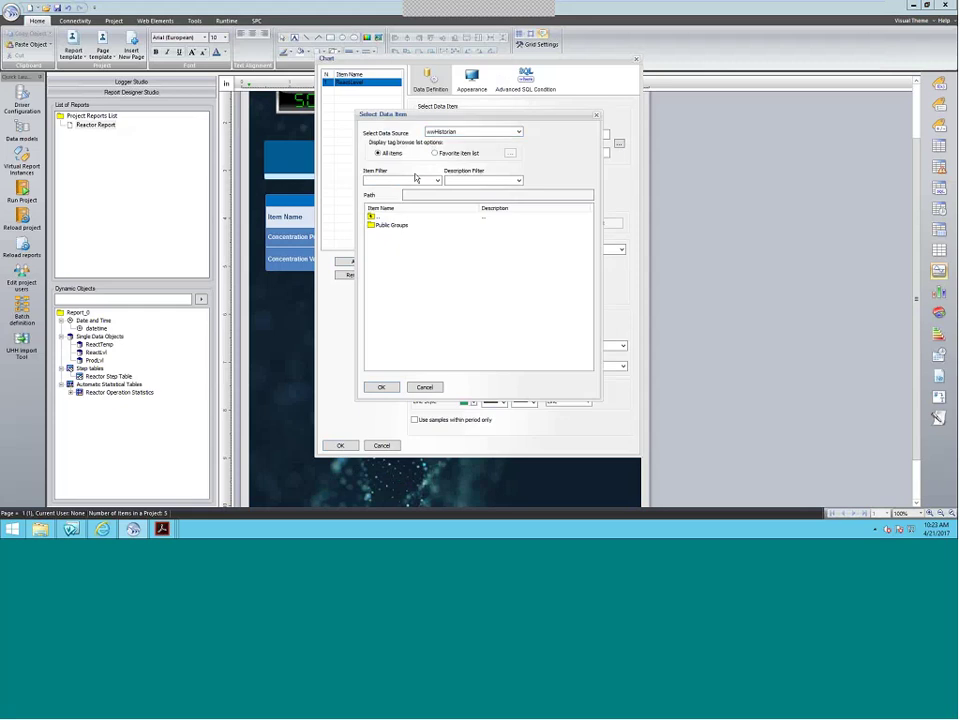
pyautogui.doubleClick(387, 232)
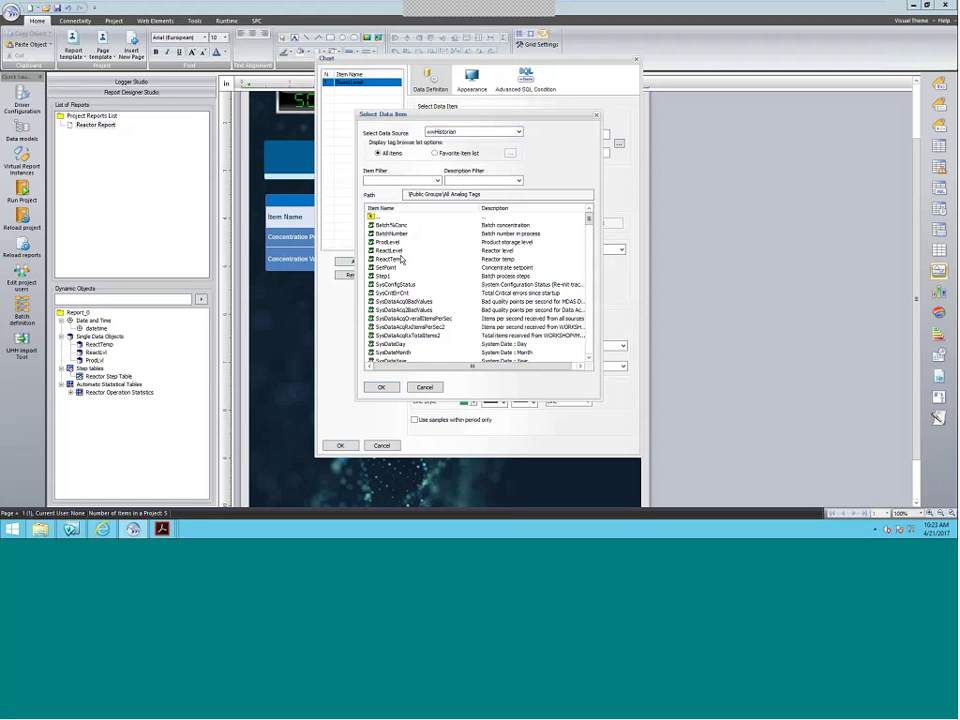
pyautogui.doubleClick(399, 259)
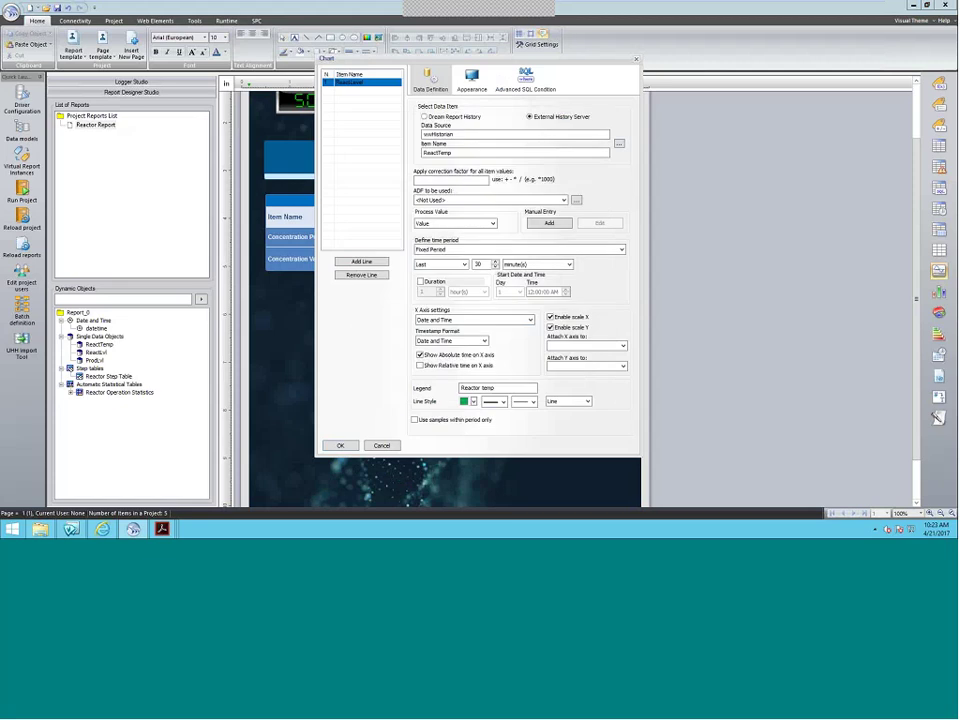
pyautogui.click(361, 261)
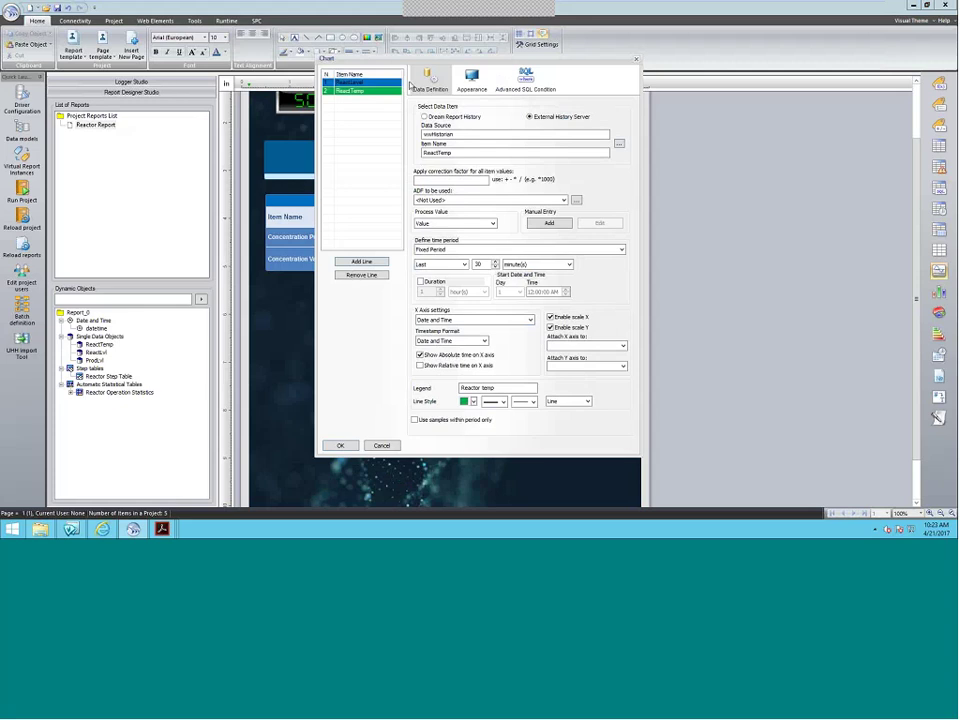
# Name the chart 'Reactor Temp vs Level' in its appearance settings
pyautogui.click(472, 82)
pyautogui.click(494, 119)
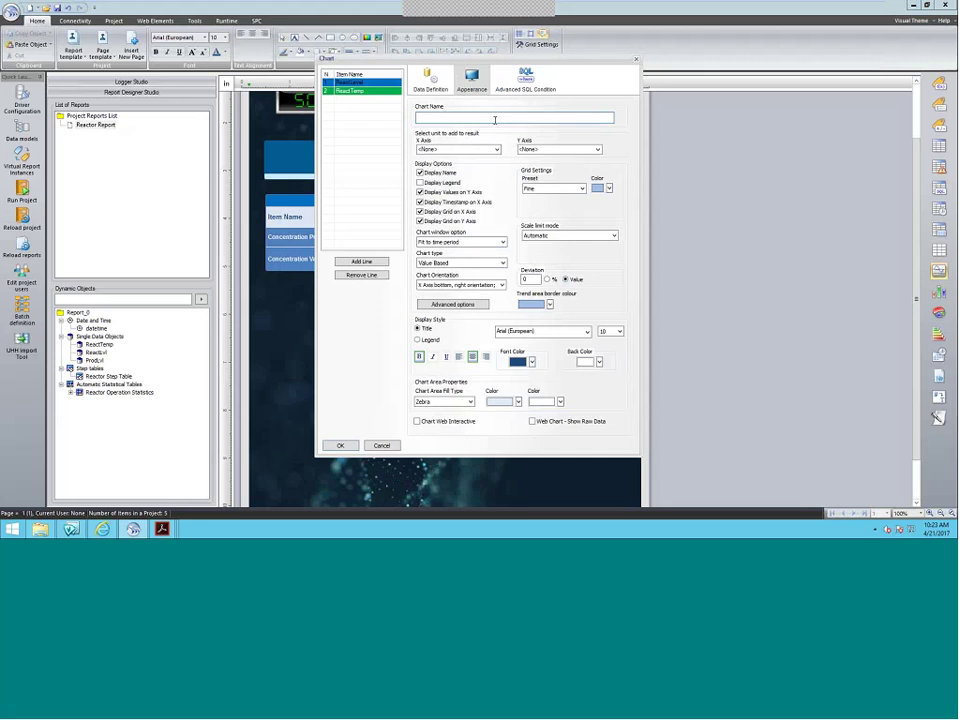
pyautogui.write('Reactor Temp vs Level')
# Place the Reactor Temp vs Level chart on the page and scroll to review the layout
pyautogui.press('Return')
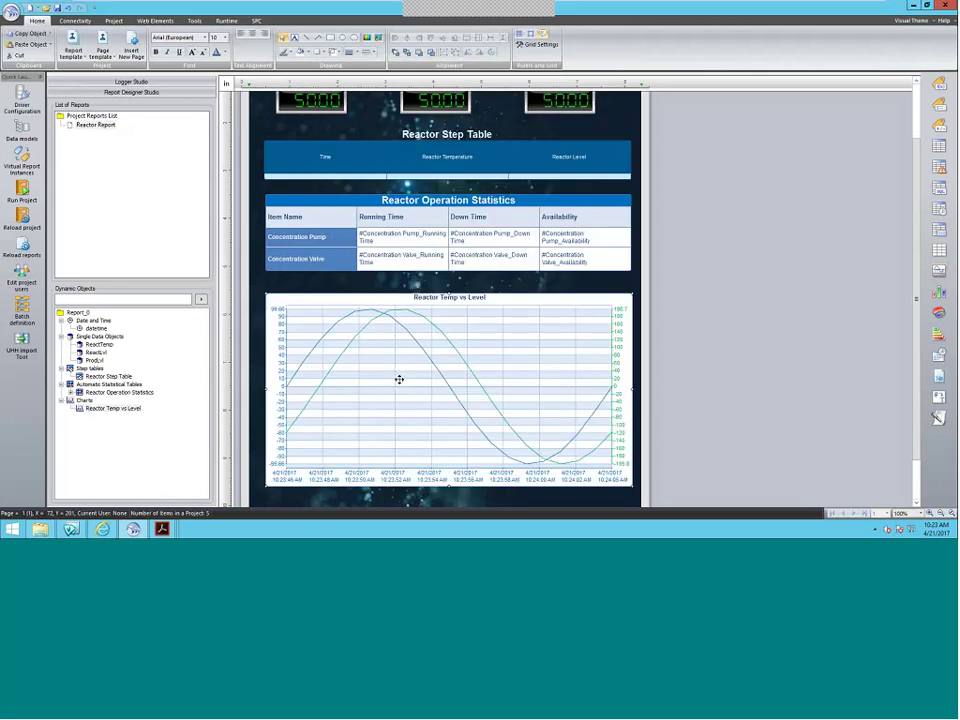
pyautogui.scroll(-1, 478, 390)
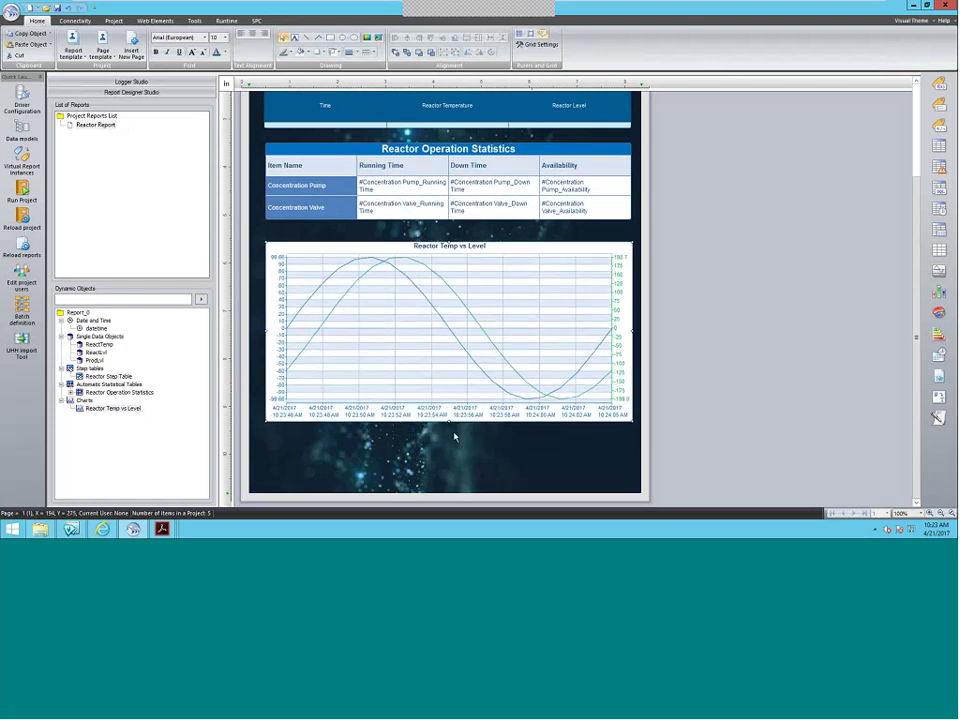
pyautogui.scroll(1, 482, 386)
pyautogui.scroll(4, 483, 384)
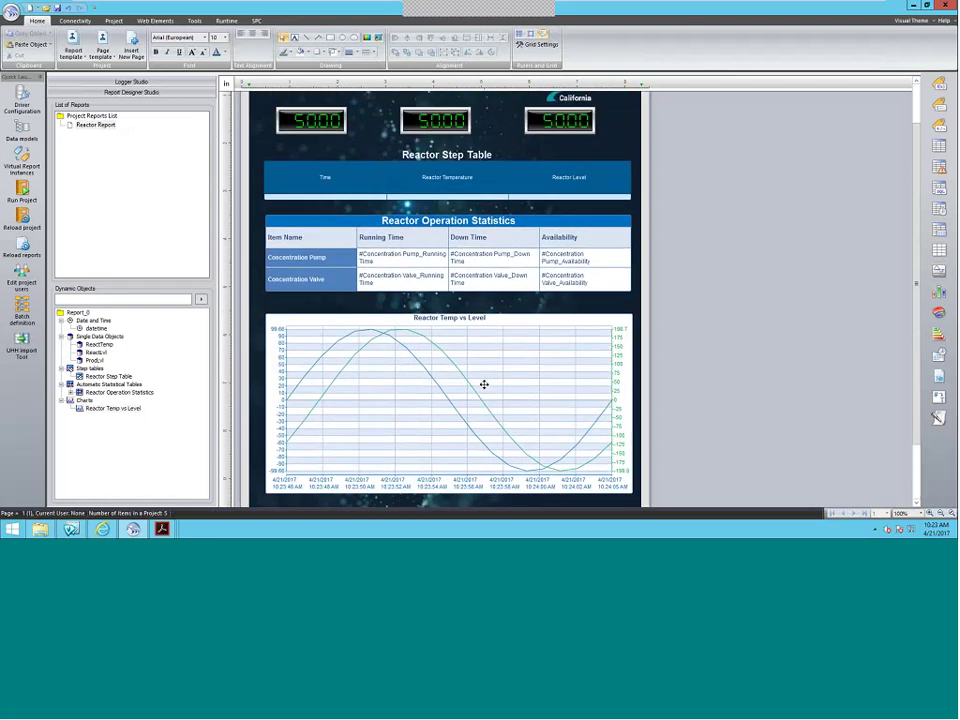
pyautogui.scroll(-3, 483, 381)
pyautogui.scroll(-1, 483, 379)
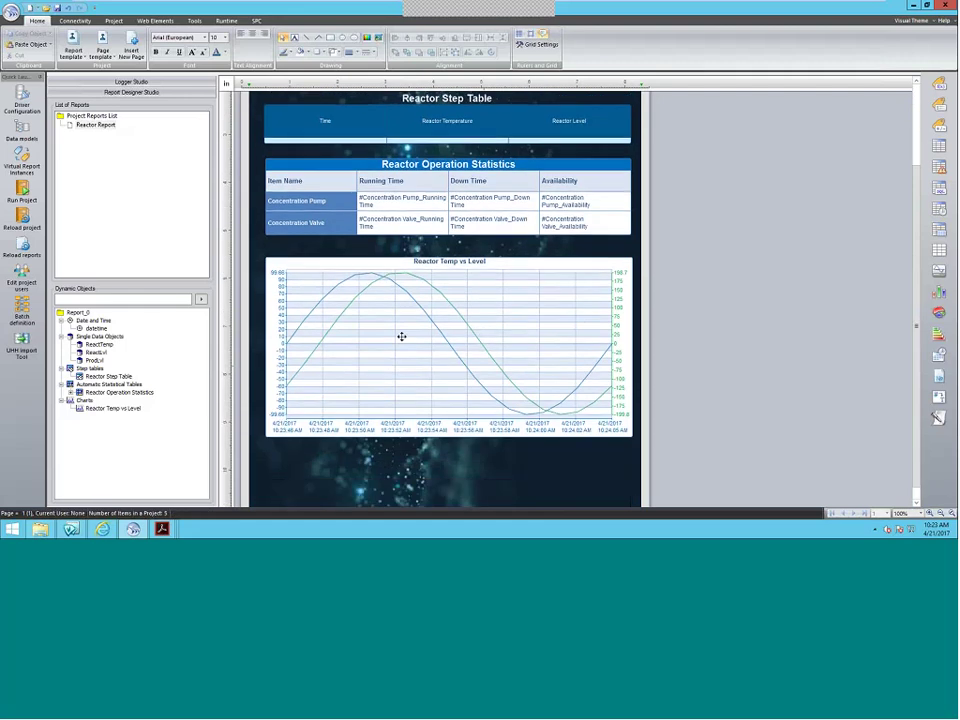
pyautogui.scroll(3, 400, 336)
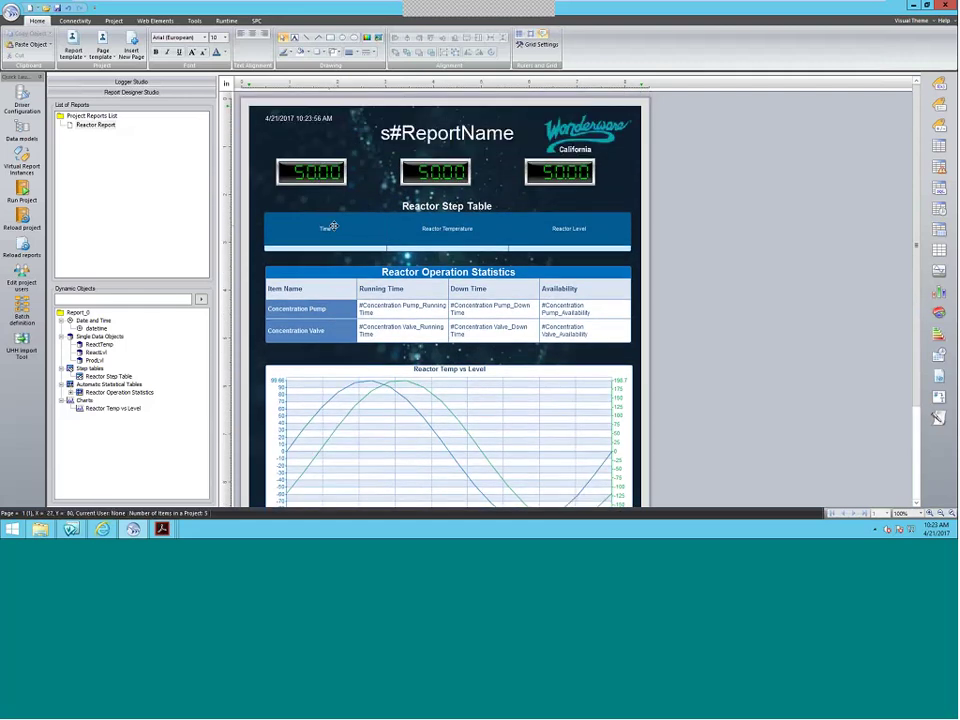
# Save the report design, run the project past the 'Another Project Is Running' warning, and switch to InTouch
pyautogui.click(30, 193)
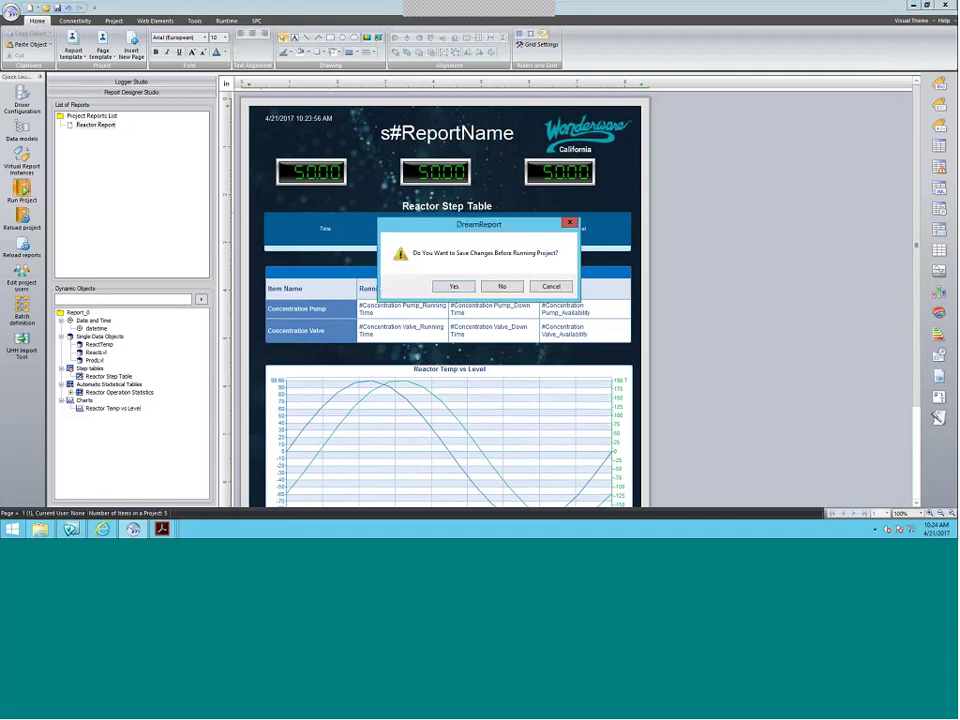
pyautogui.click(453, 286)
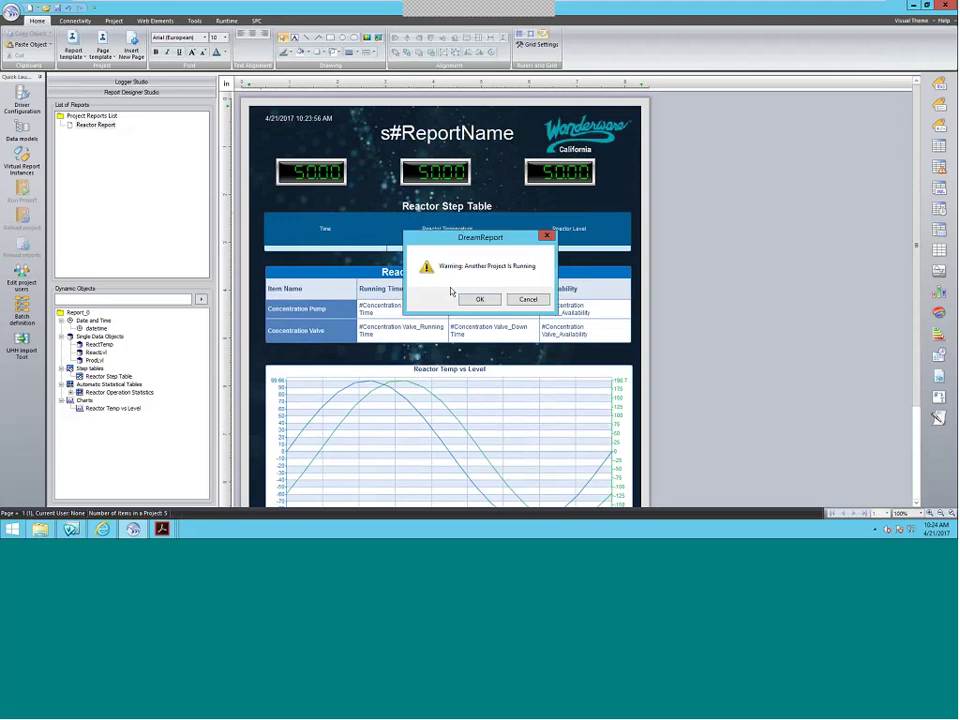
pyautogui.click(479, 299)
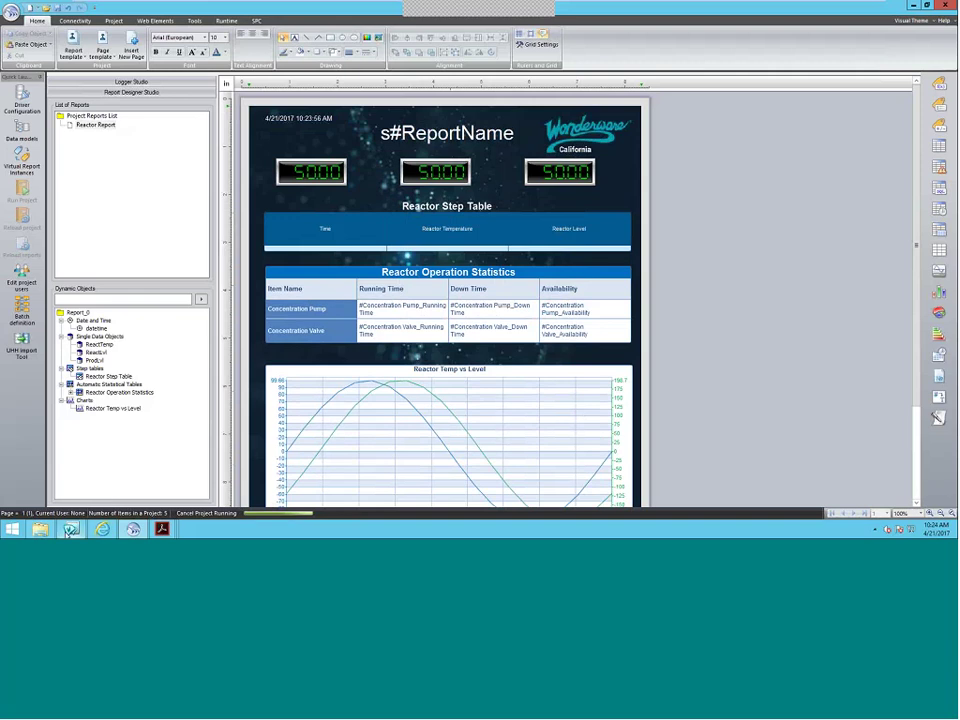
pyautogui.click(70, 529)
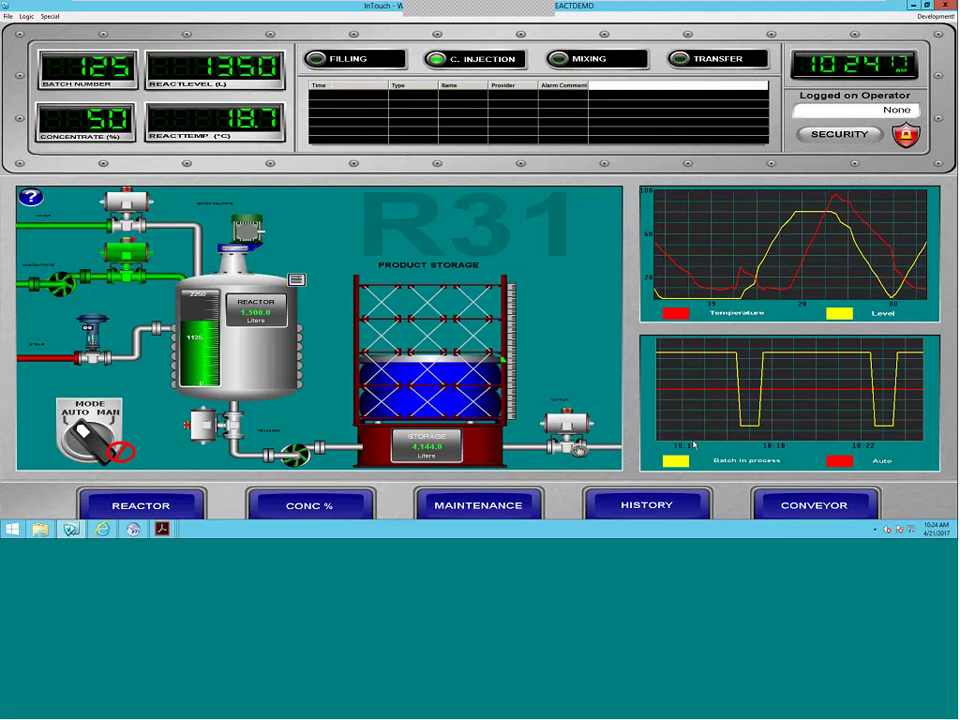
# Open the CONCENTRATE % slider popup on the InTouch reactor screen
pyautogui.click(668, 294)
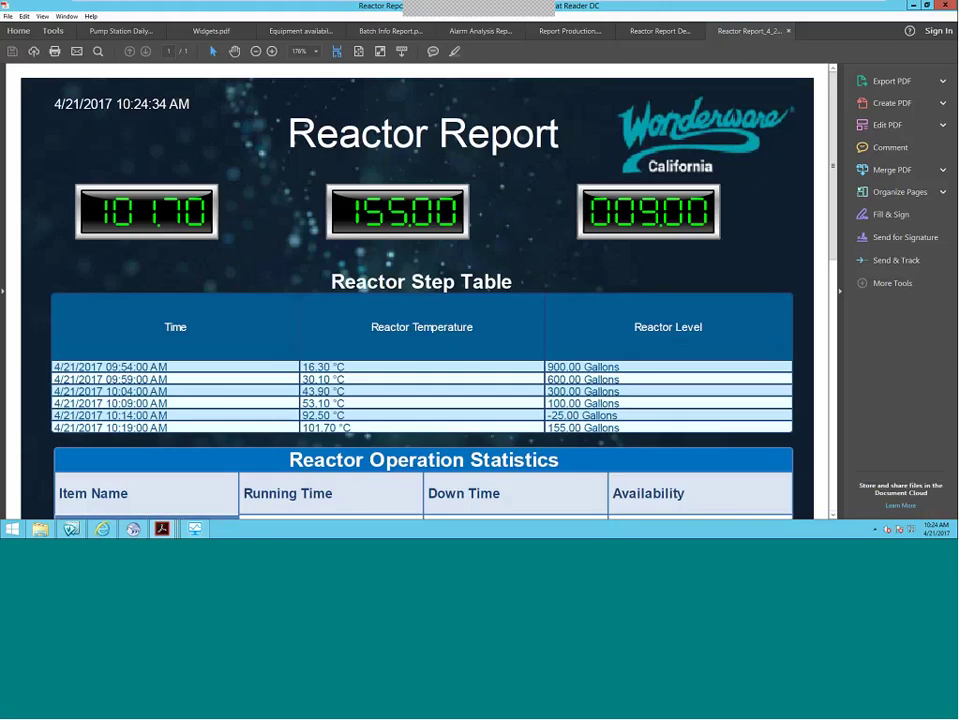
# Scroll through the Reactor Report PDF's step table, statistics and Temp vs Level chart, then return to Dream Report
pyautogui.scroll(-5, 690, 243)
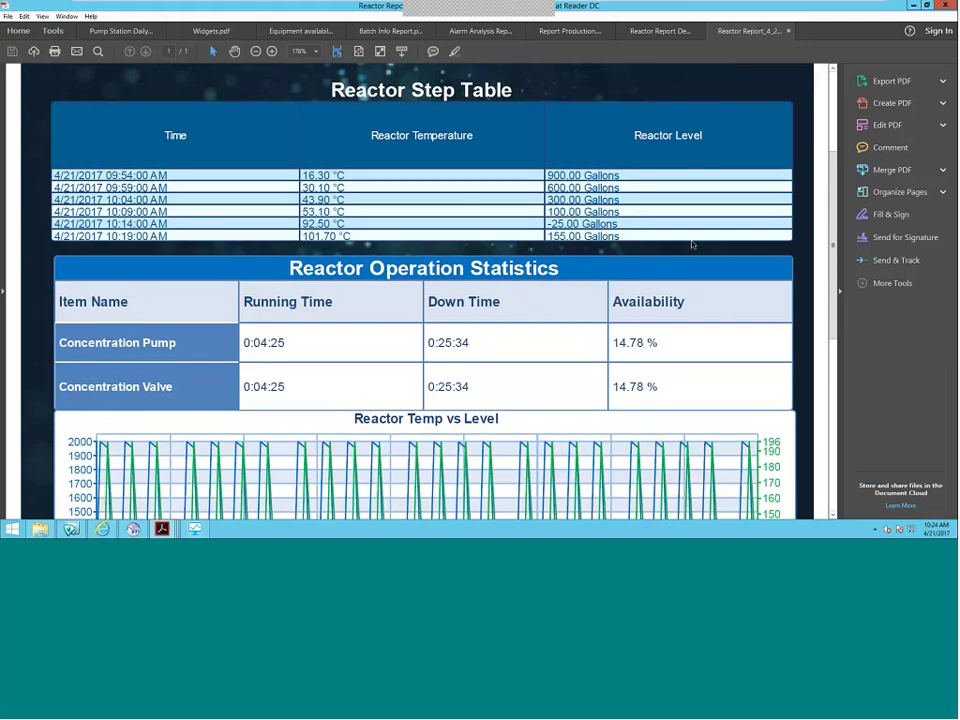
pyautogui.scroll(-1, 691, 243)
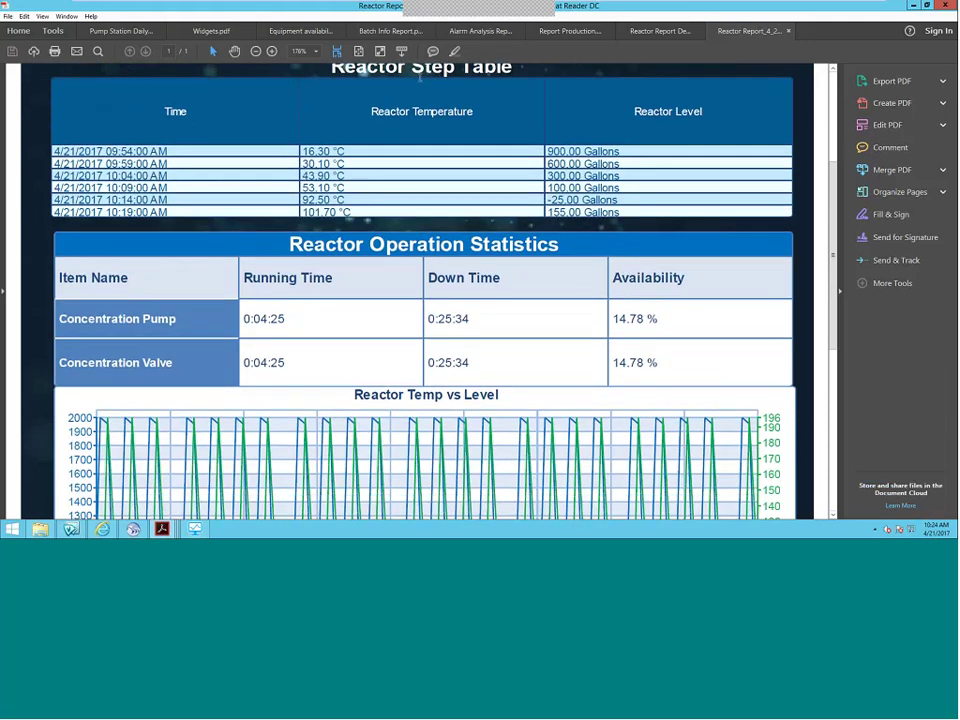
pyautogui.scroll(-2, 505, 272)
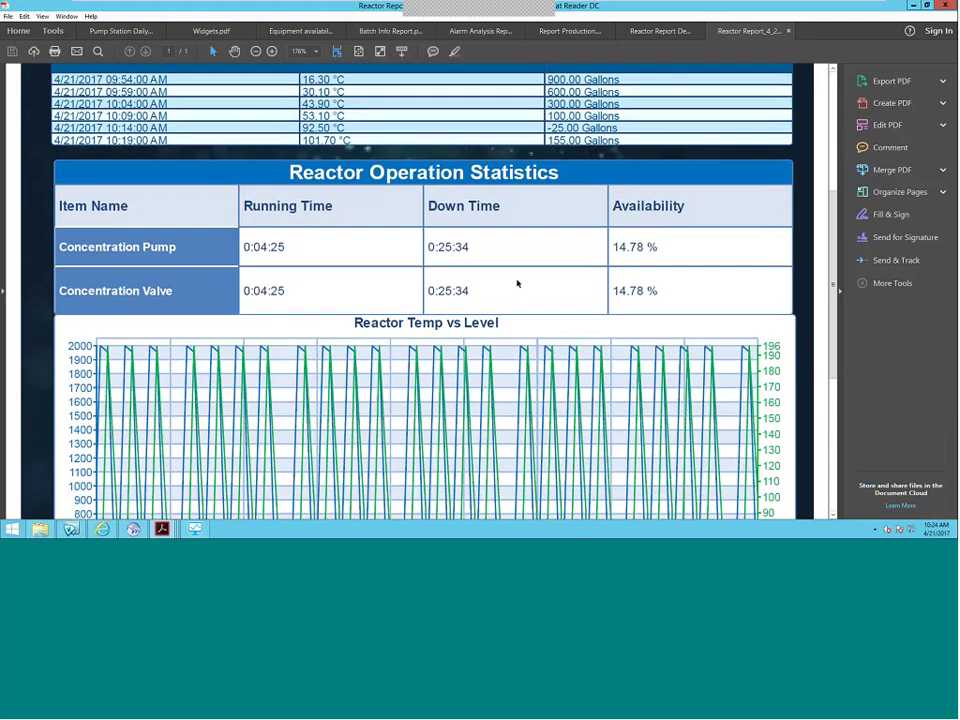
pyautogui.scroll(-1, 517, 284)
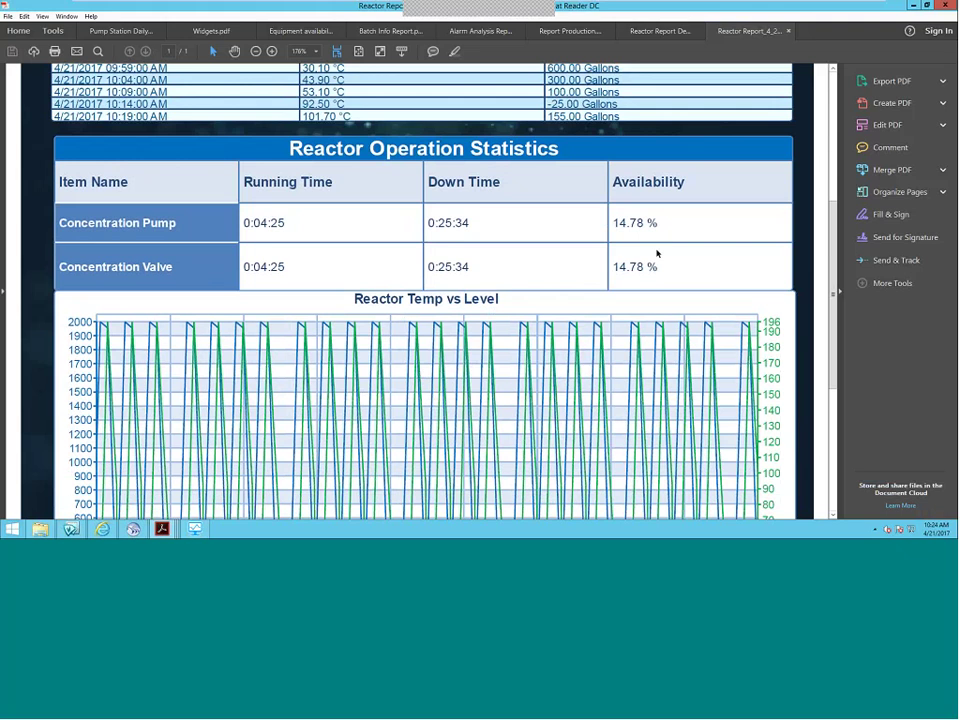
pyautogui.scroll(-8, 657, 254)
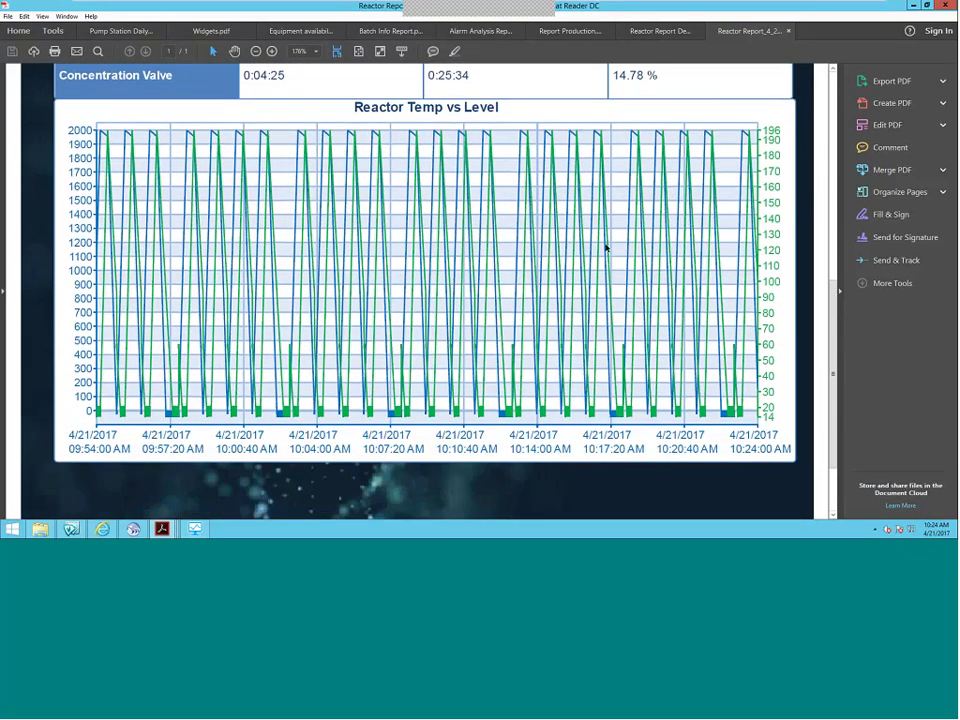
pyautogui.scroll(-2, 628, 328)
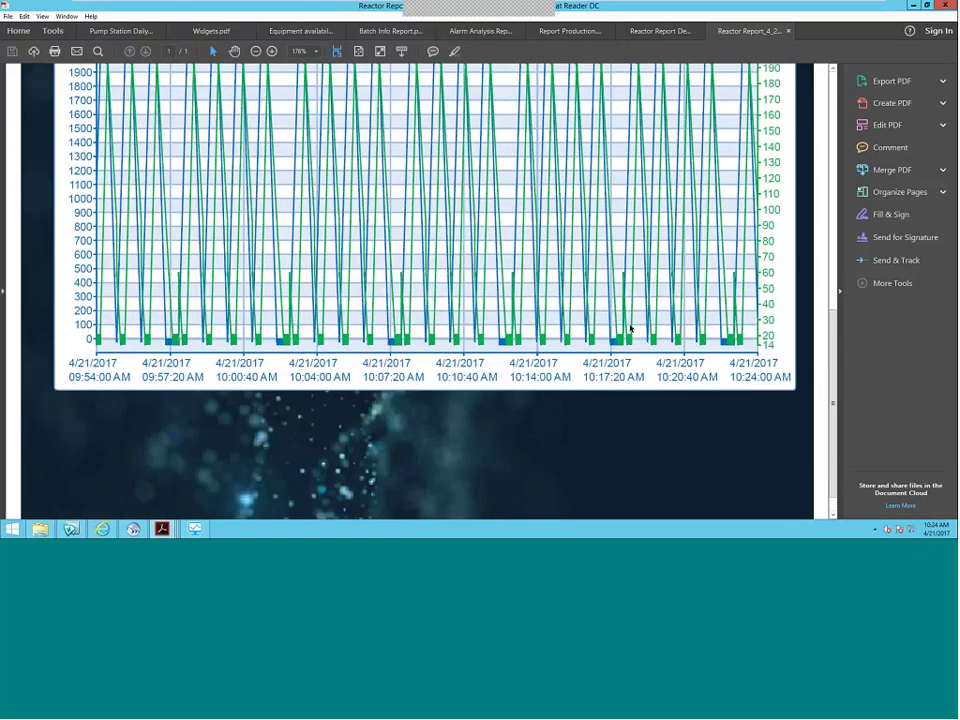
pyautogui.scroll(5, 628, 328)
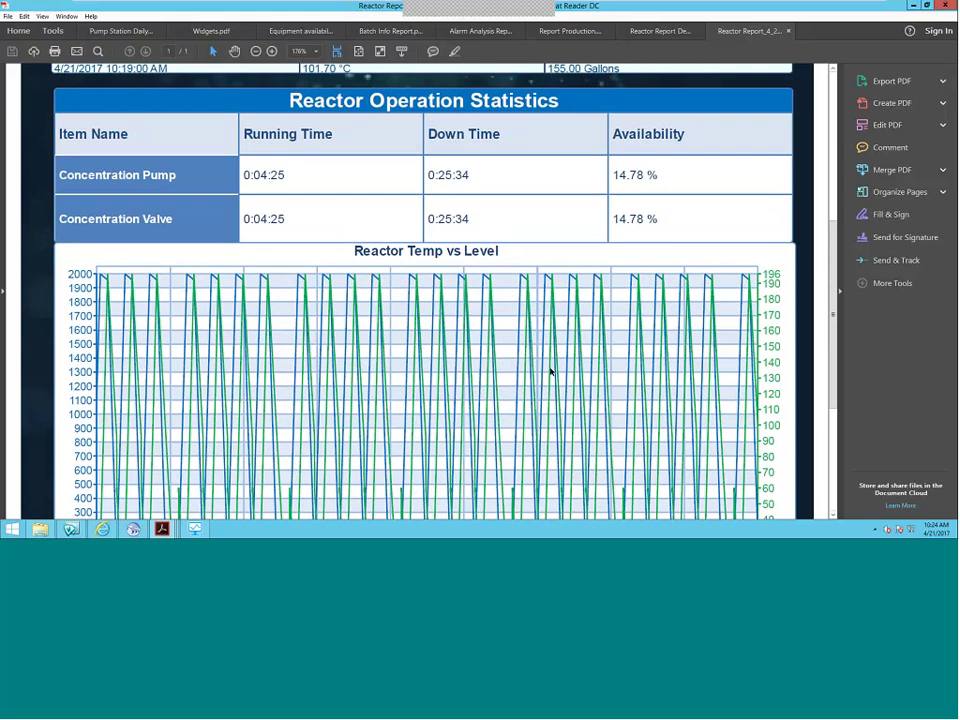
pyautogui.scroll(3, 549, 371)
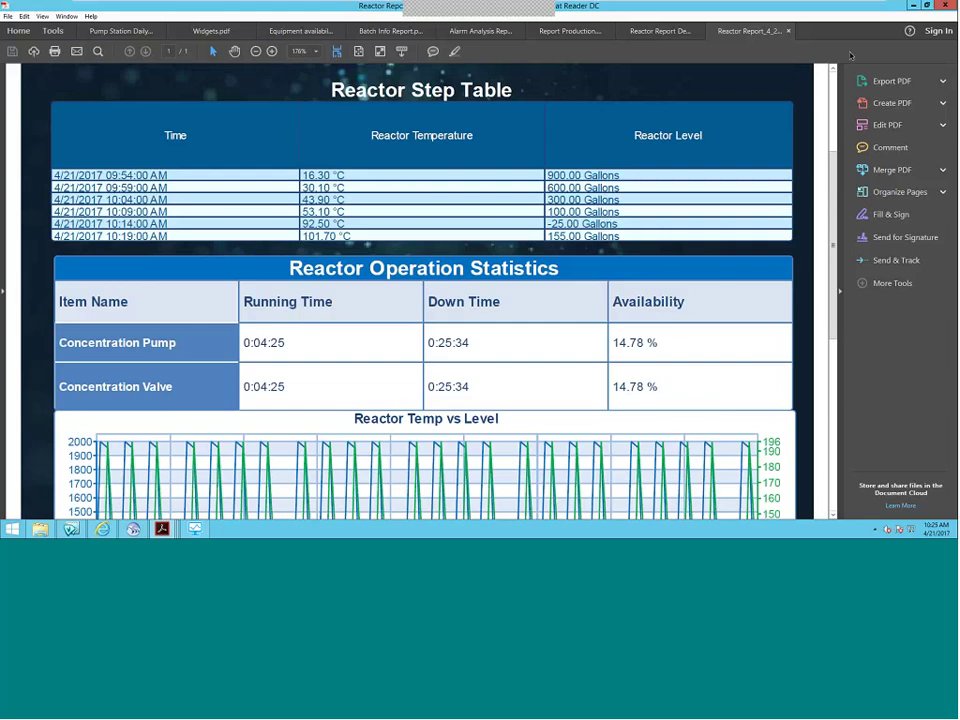
pyautogui.hotkey('alt', 'Tab')
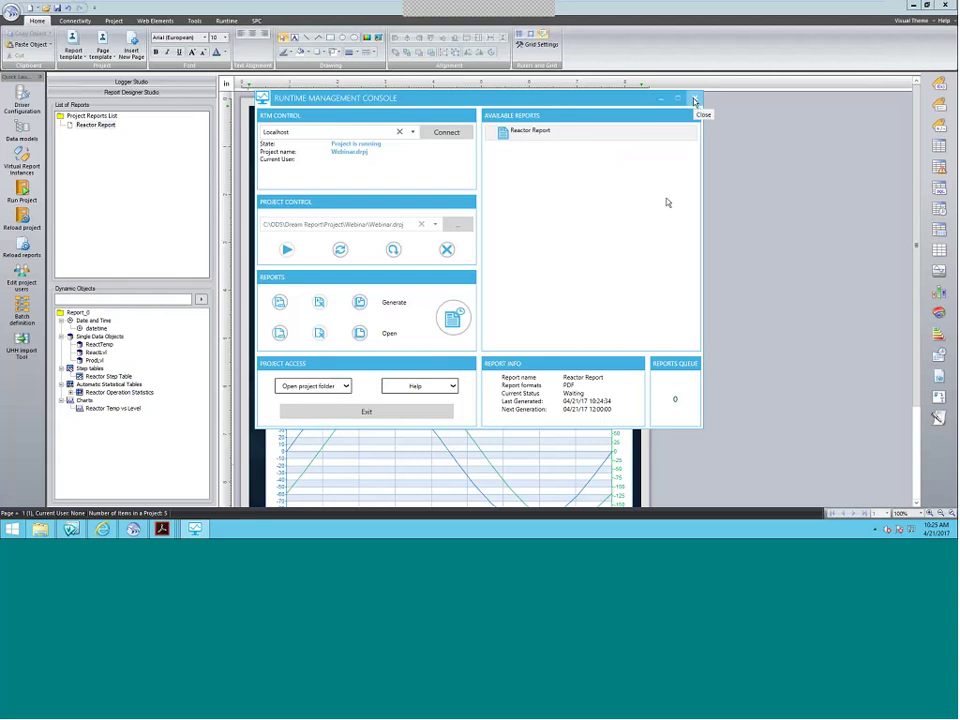
# Exit the Runtime Management Console to get back to the report design
pyautogui.click(390, 413)
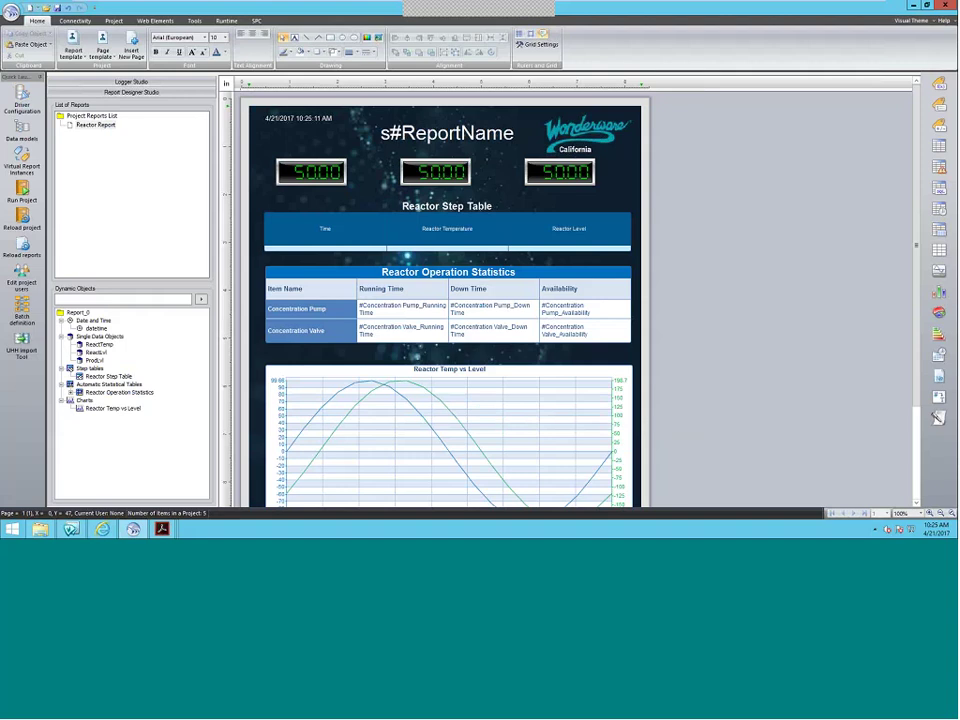
# In the Reactor Report settings, tick Excel under Report File Format and open its Settings
pyautogui.rightClick(90, 125)
pyautogui.click(123, 140)
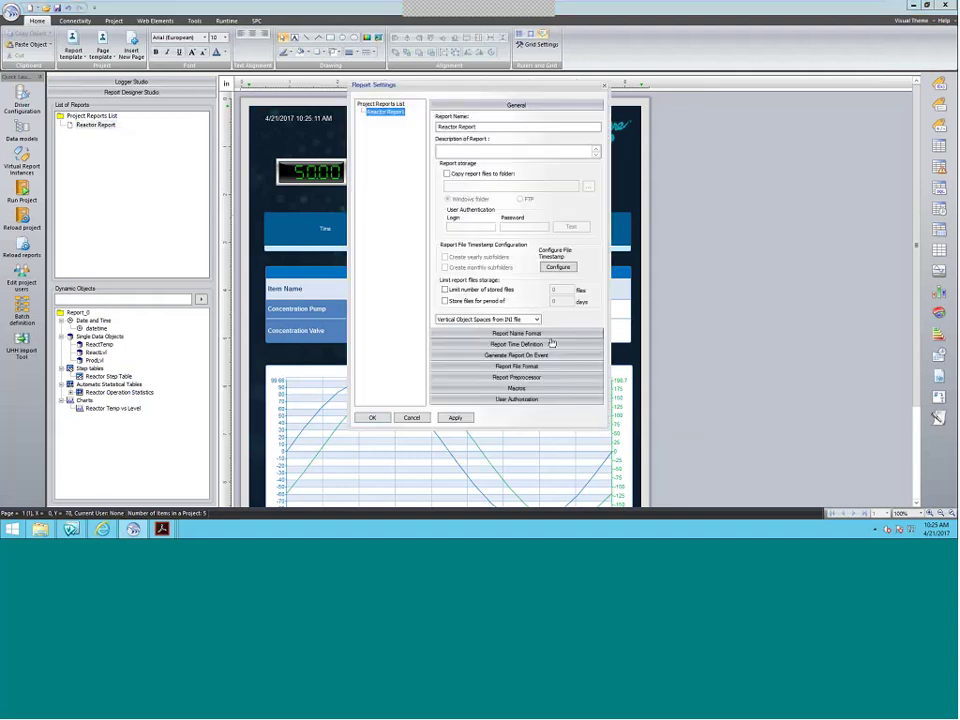
pyautogui.click(542, 368)
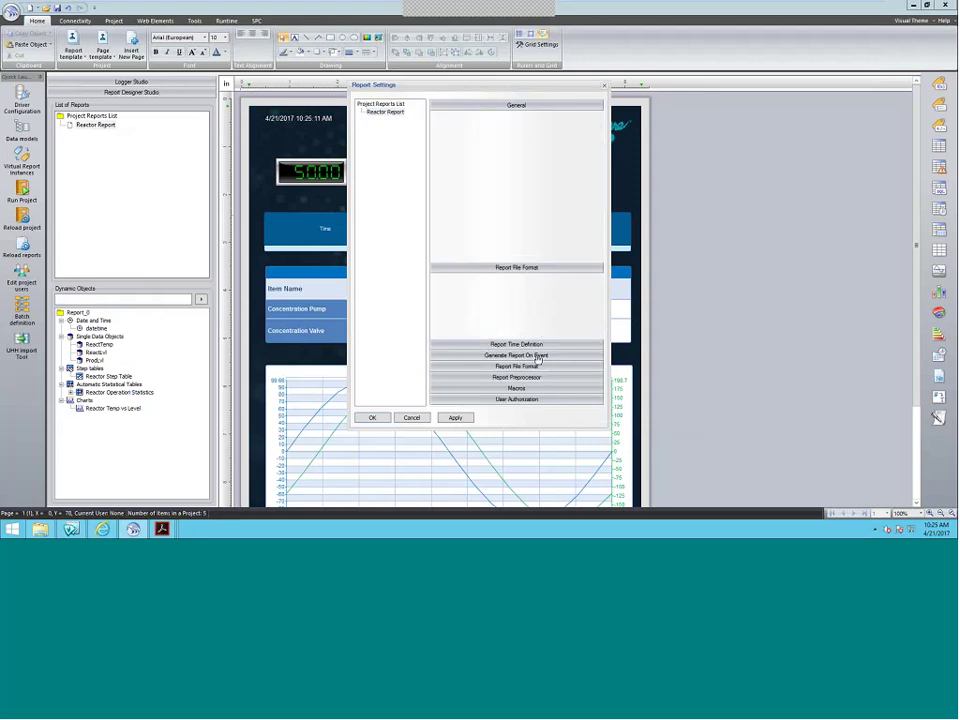
pyautogui.click(440, 268)
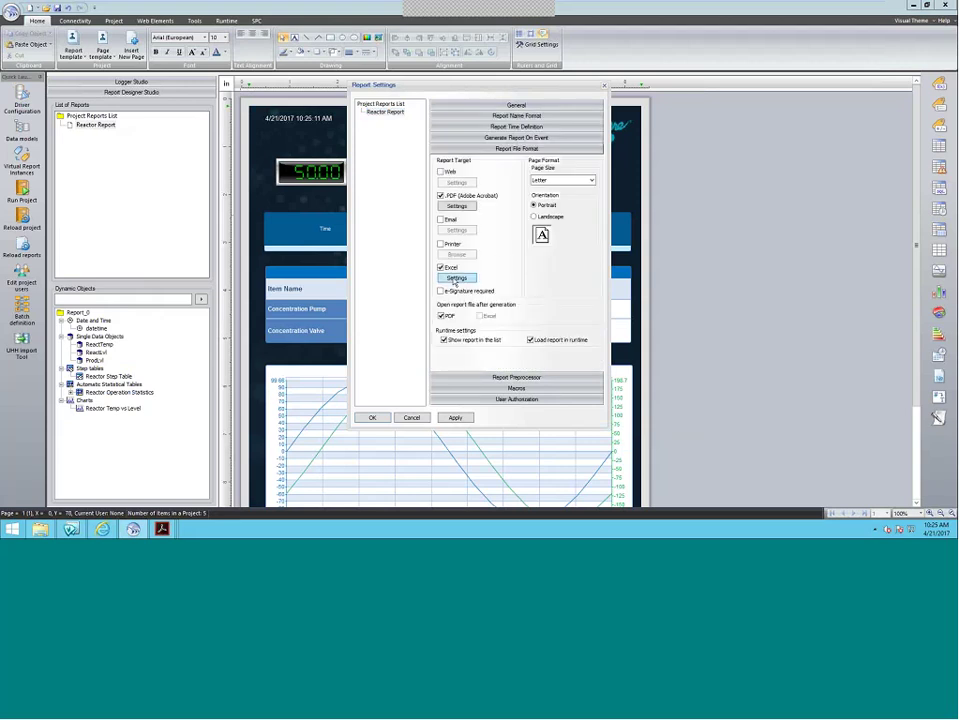
pyautogui.click(456, 278)
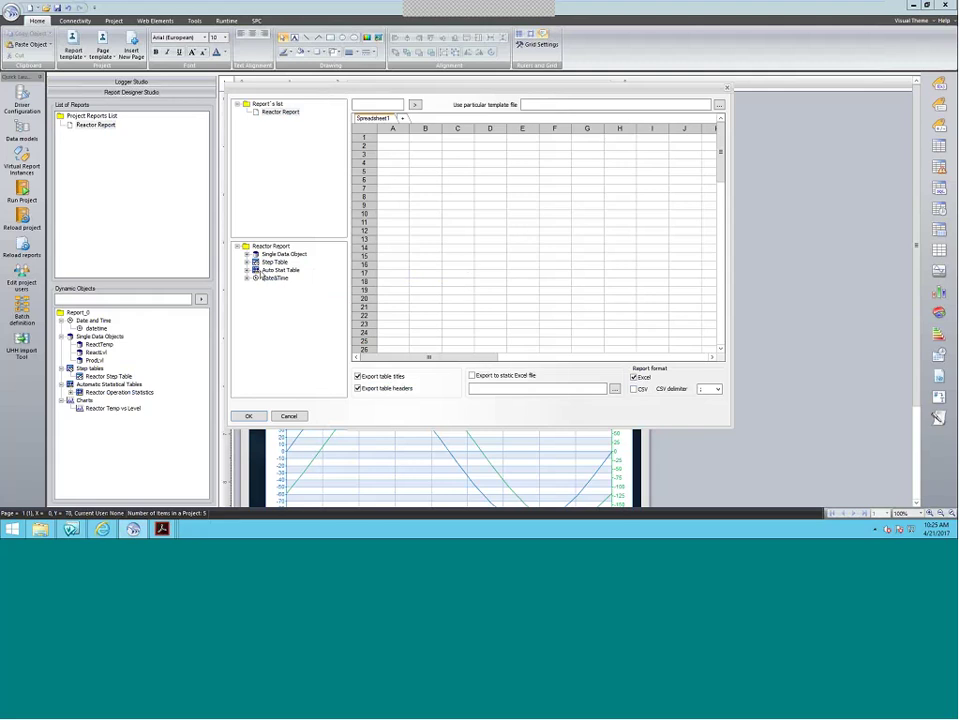
# Place the ProdLvl and ReactLvl single tags onto the Excel export sheet
pyautogui.click(247, 255)
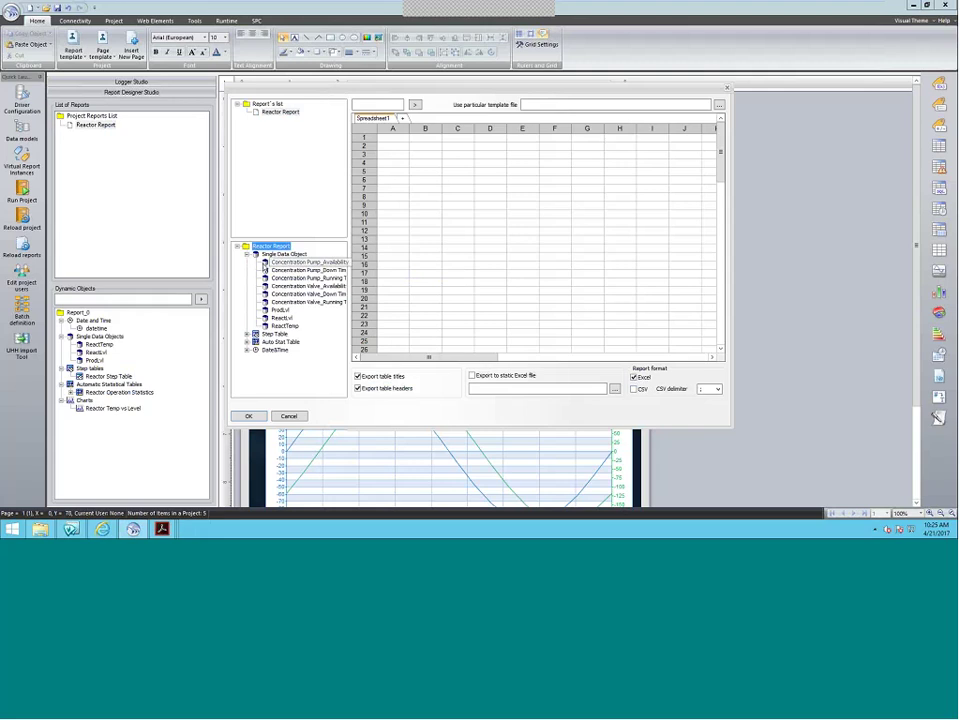
pyautogui.moveTo(280, 310); pyautogui.dragTo(393, 154)
pyautogui.click(282, 318)
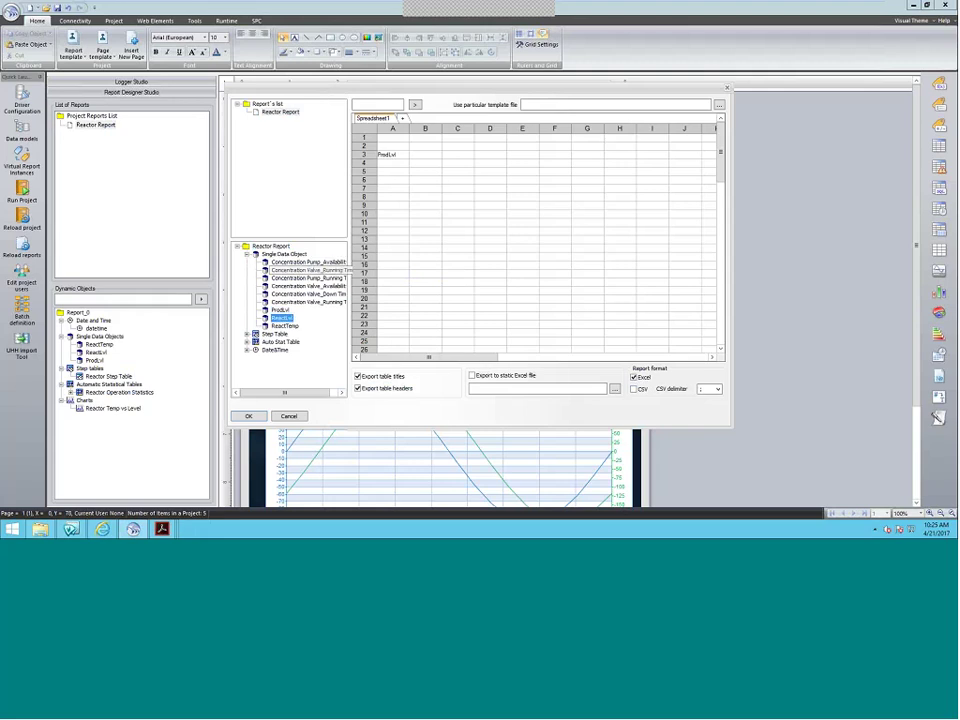
pyautogui.moveTo(285, 326); pyautogui.dragTo(386, 242)
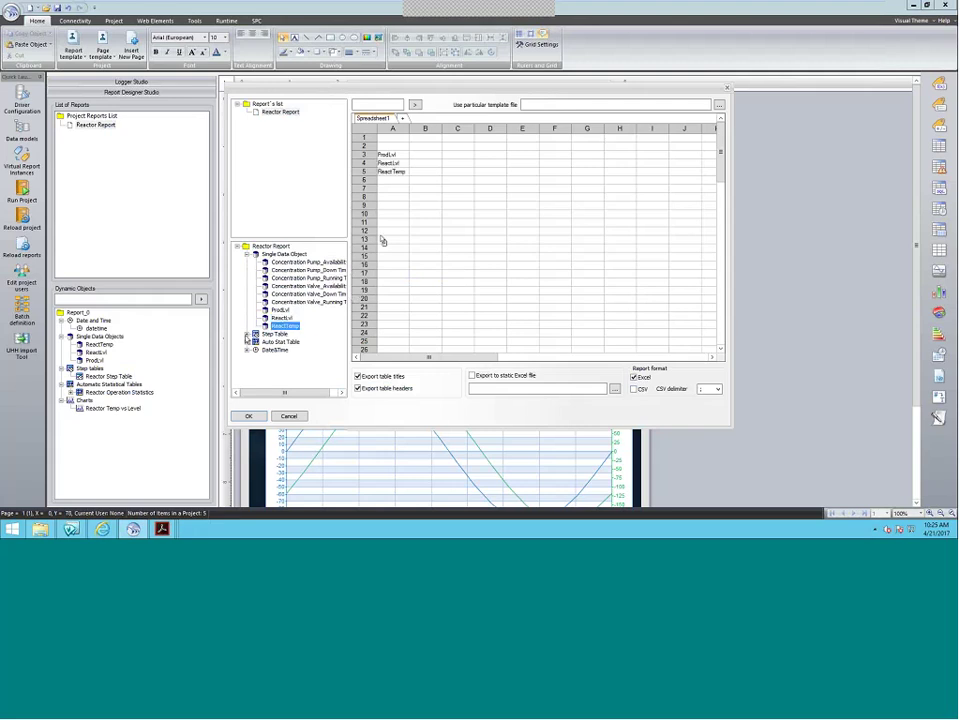
# Add the Reactor Step Table and Reactor Operation Statistics tables below them on the sheet
pyautogui.doubleClick(274, 334)
pyautogui.moveTo(273, 345); pyautogui.dragTo(471, 164)
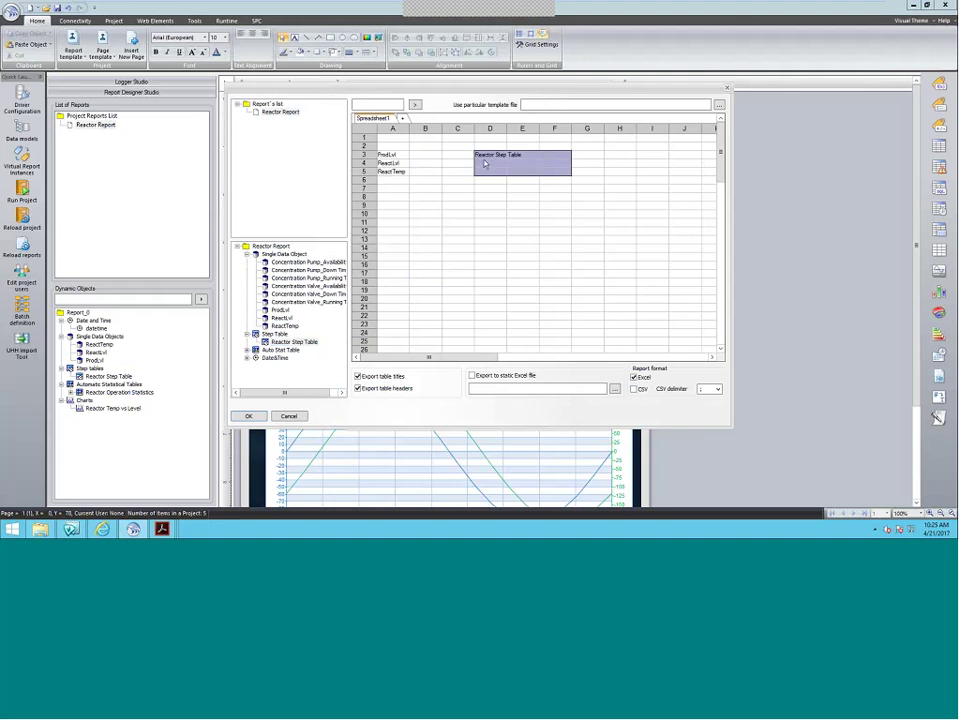
pyautogui.click(247, 349)
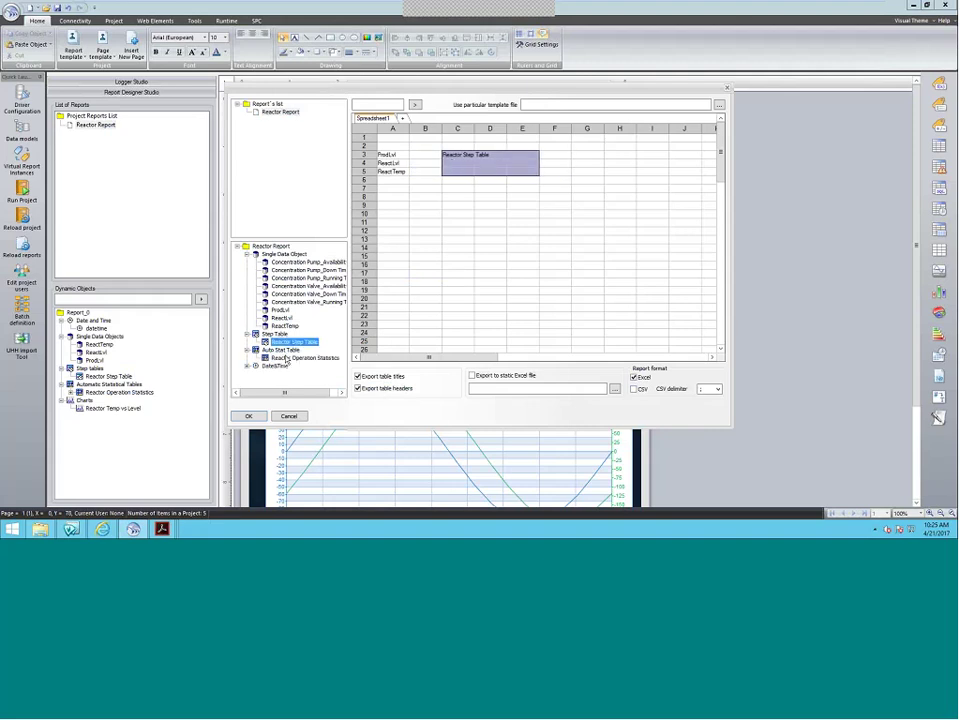
pyautogui.moveTo(287, 360); pyautogui.dragTo(490, 218)
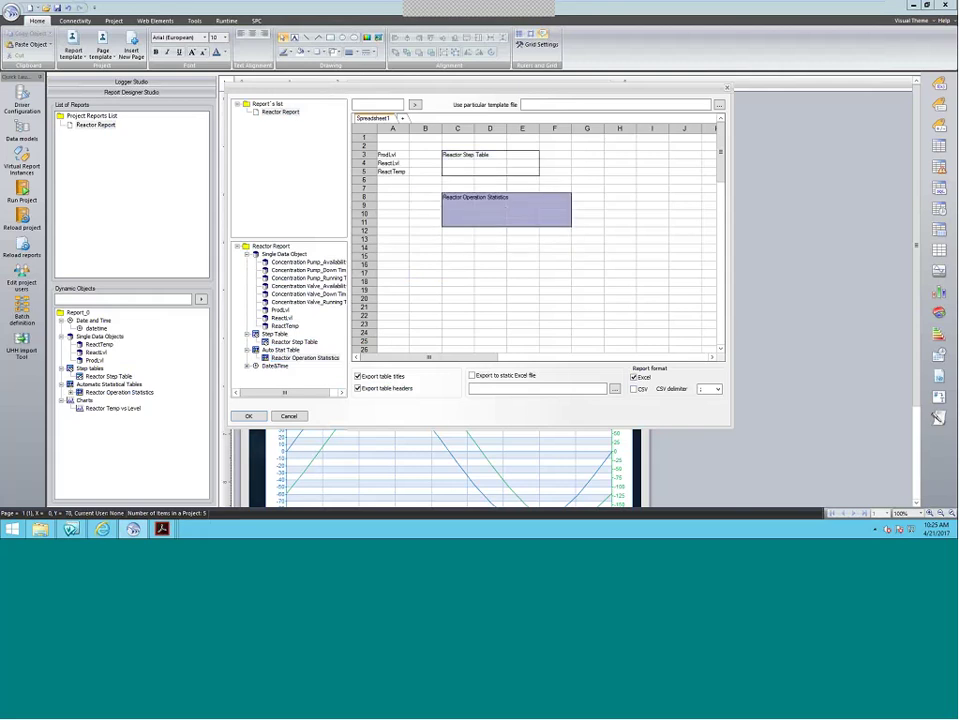
# Put datetime into cell A1, then confirm the Excel layout and the report settings
pyautogui.click(246, 366)
pyautogui.moveTo(281, 373); pyautogui.dragTo(398, 143)
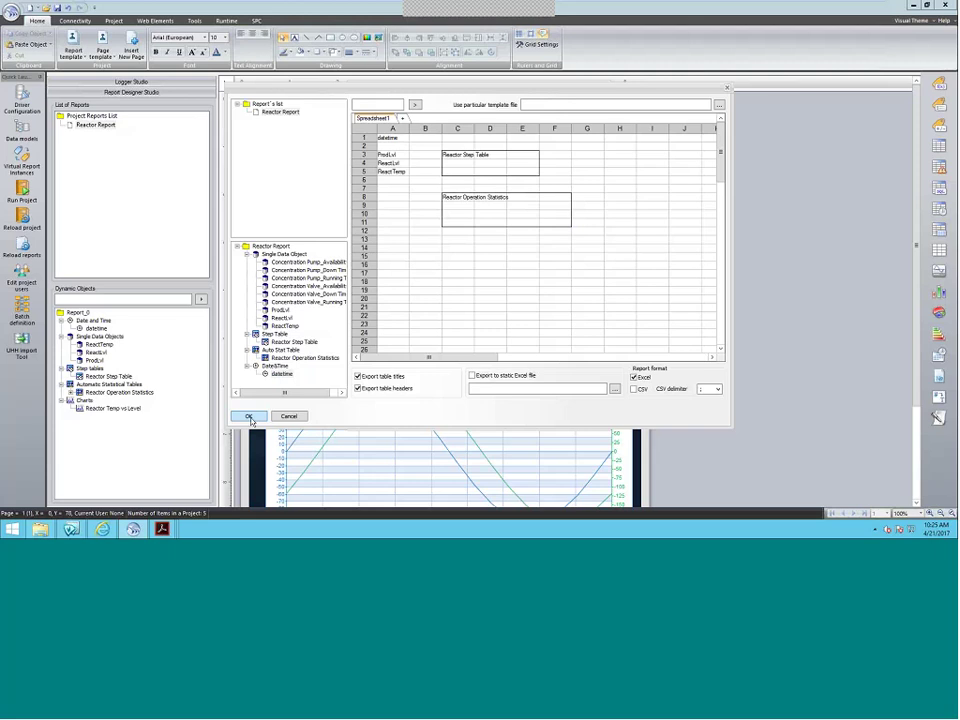
pyautogui.click(249, 416)
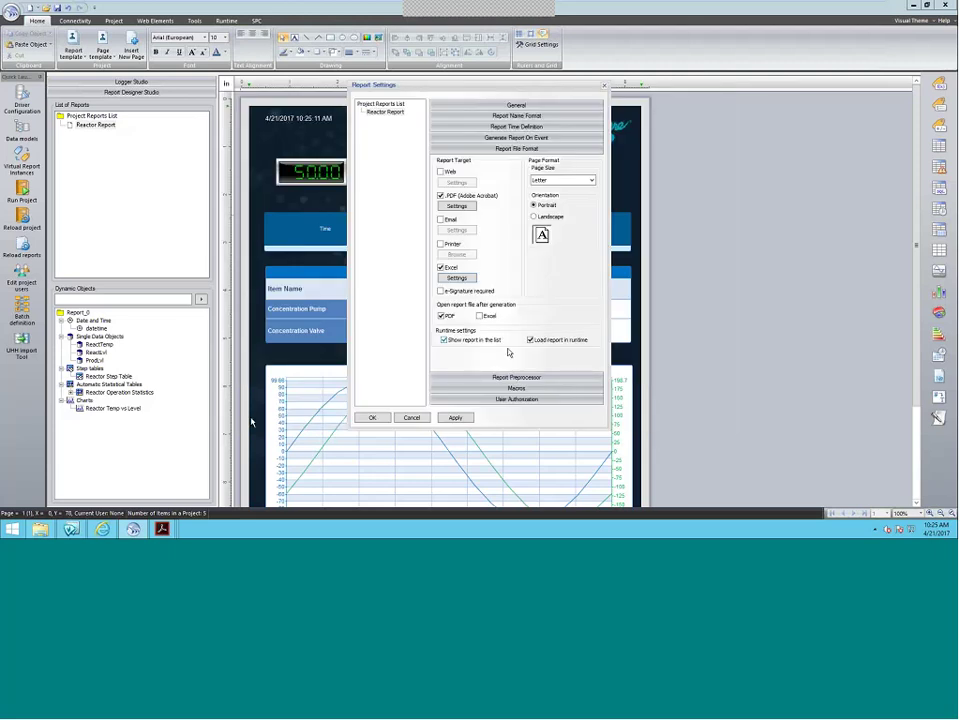
pyautogui.click(380, 420)
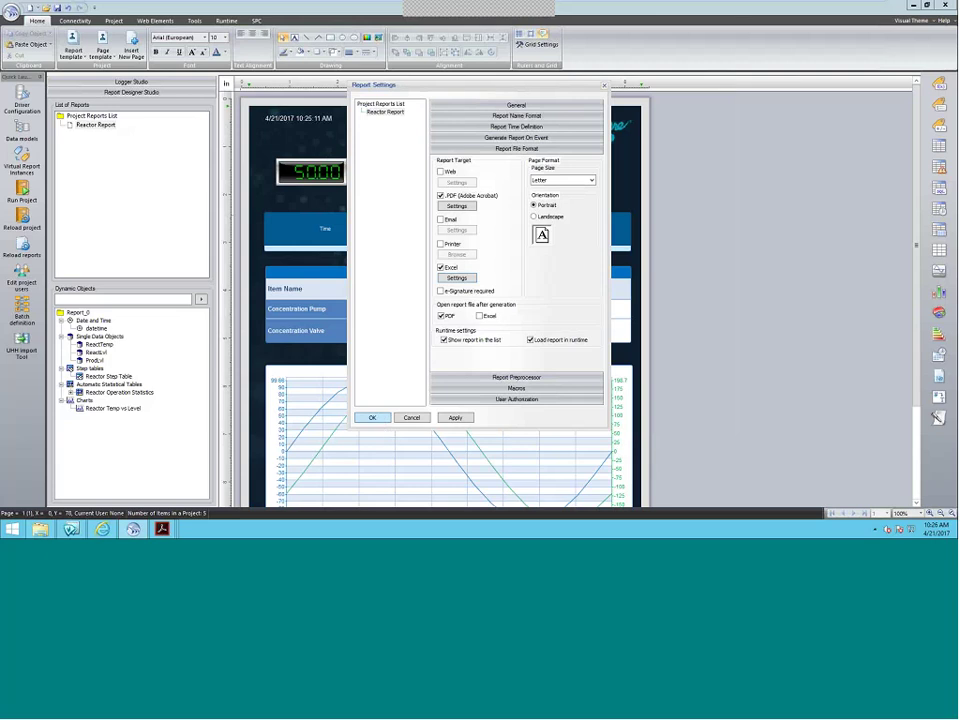
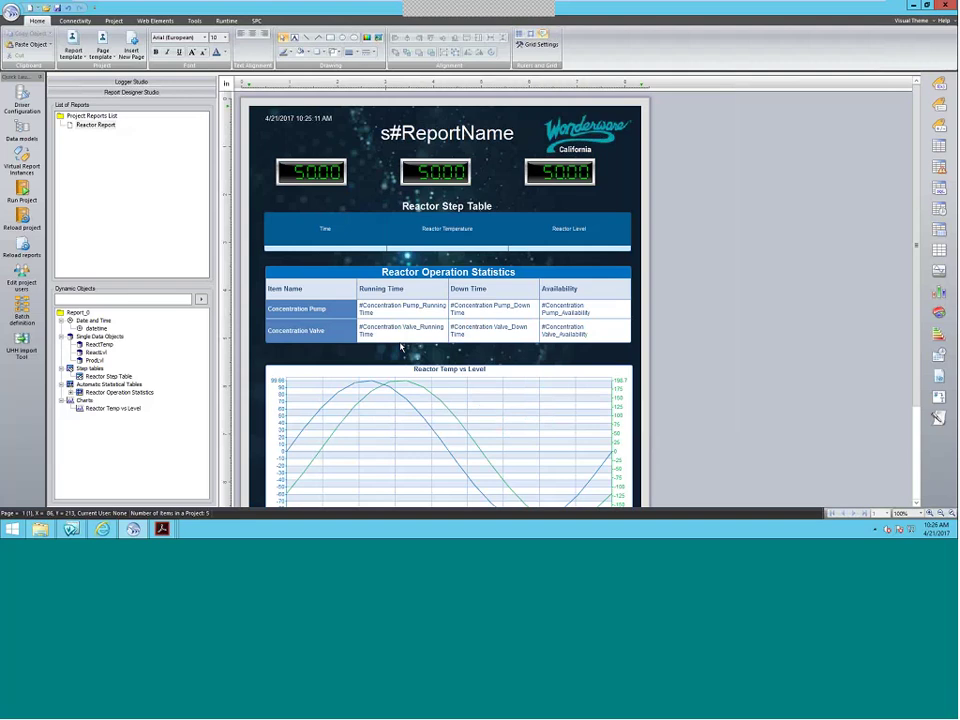
# Save and run the Reactor Report project, then switch to the DR Web Portal in Internet Explorer
pyautogui.click(22, 190)
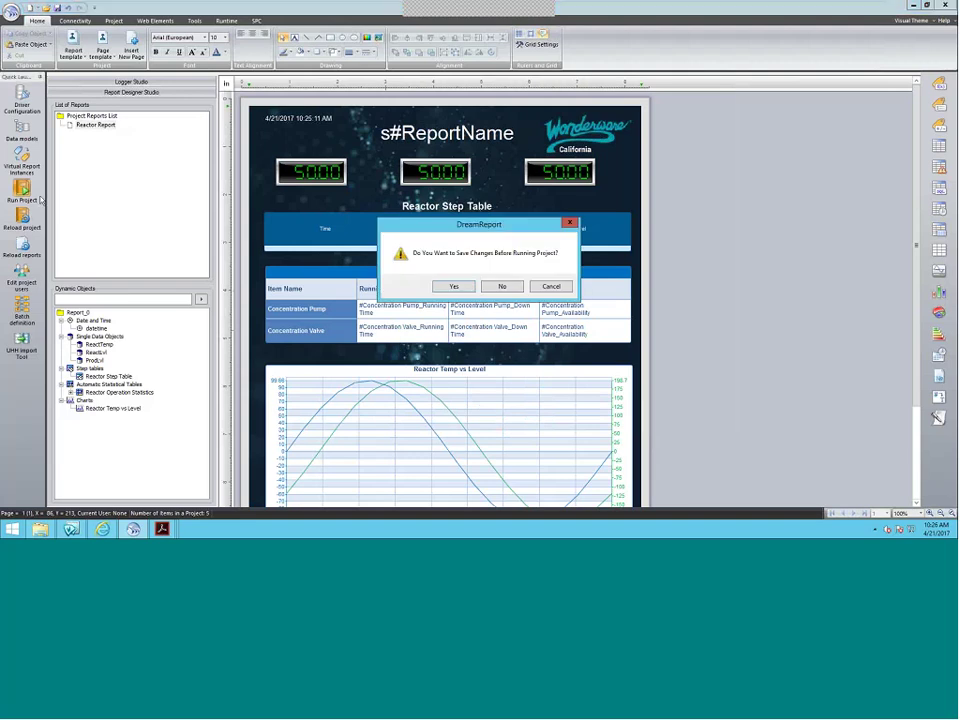
pyautogui.click(454, 287)
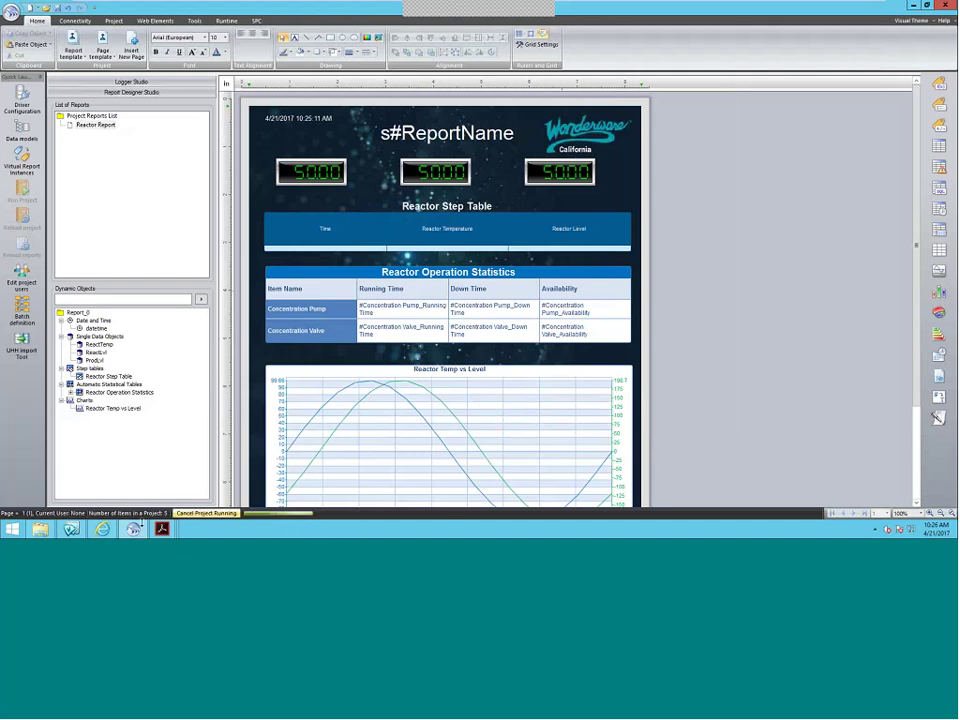
pyautogui.click(102, 528)
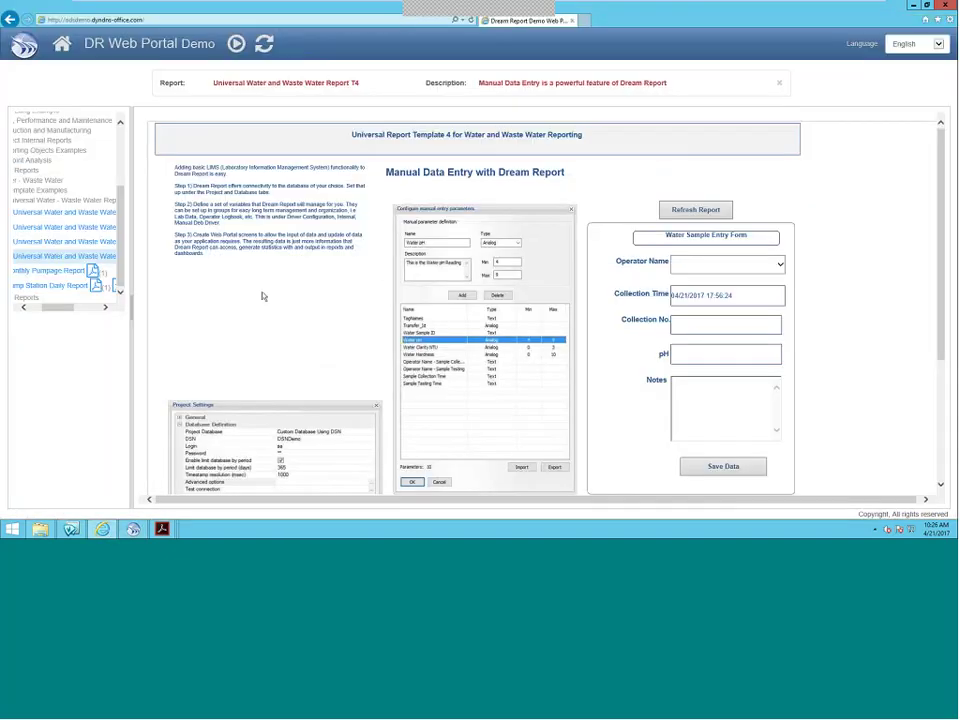
# Choose the operator and set the Collection Time to the current date and time
pyautogui.scroll(-1, 263, 296)
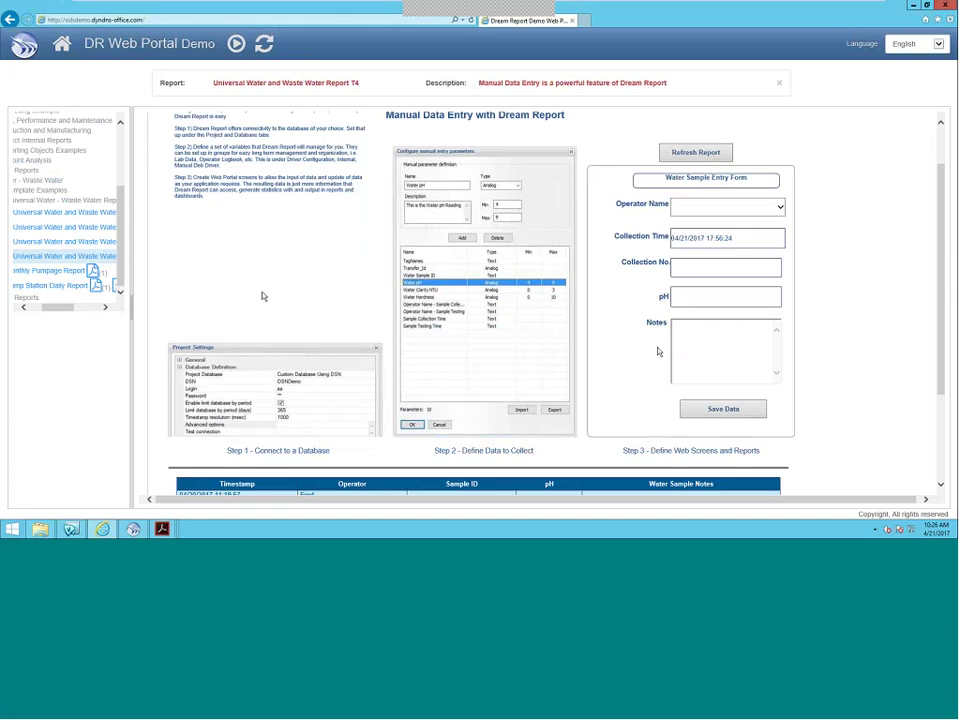
pyautogui.click(713, 204)
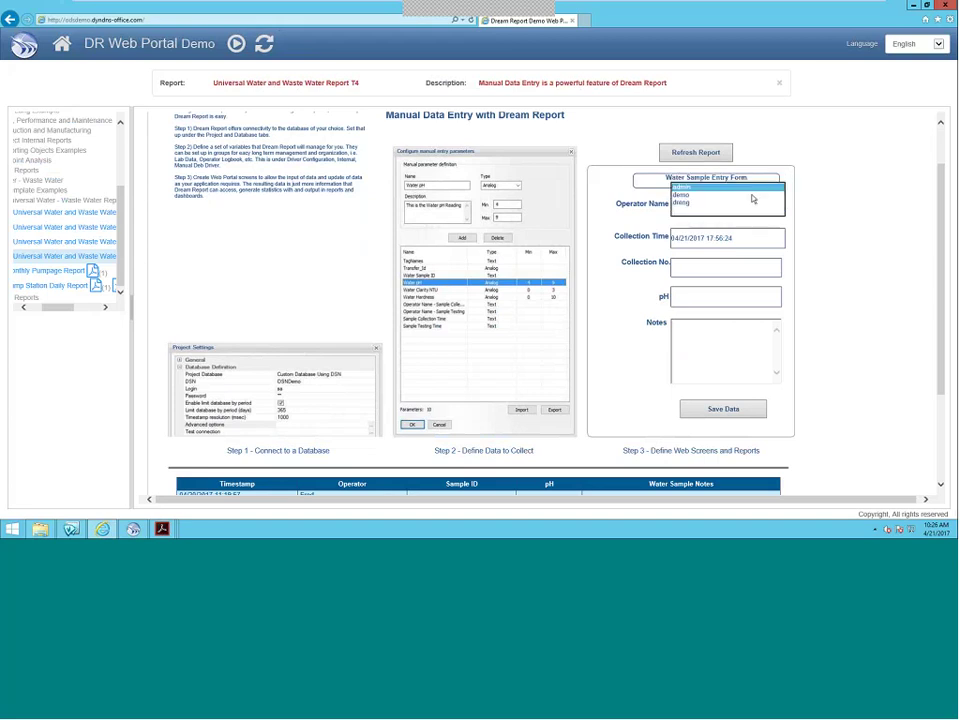
pyautogui.click(750, 192)
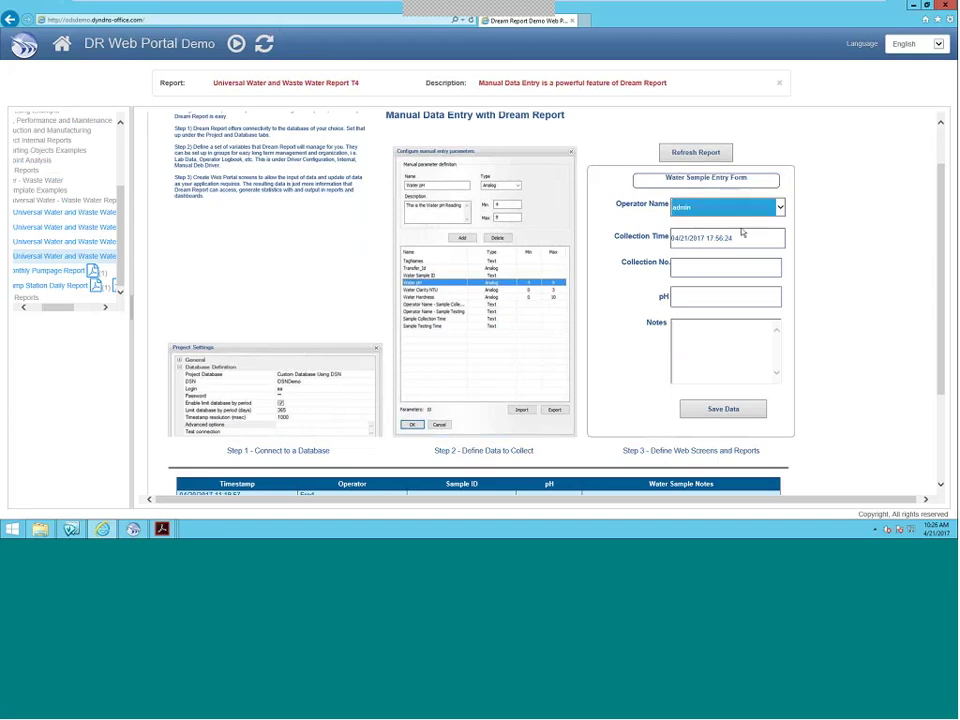
pyautogui.click(752, 240)
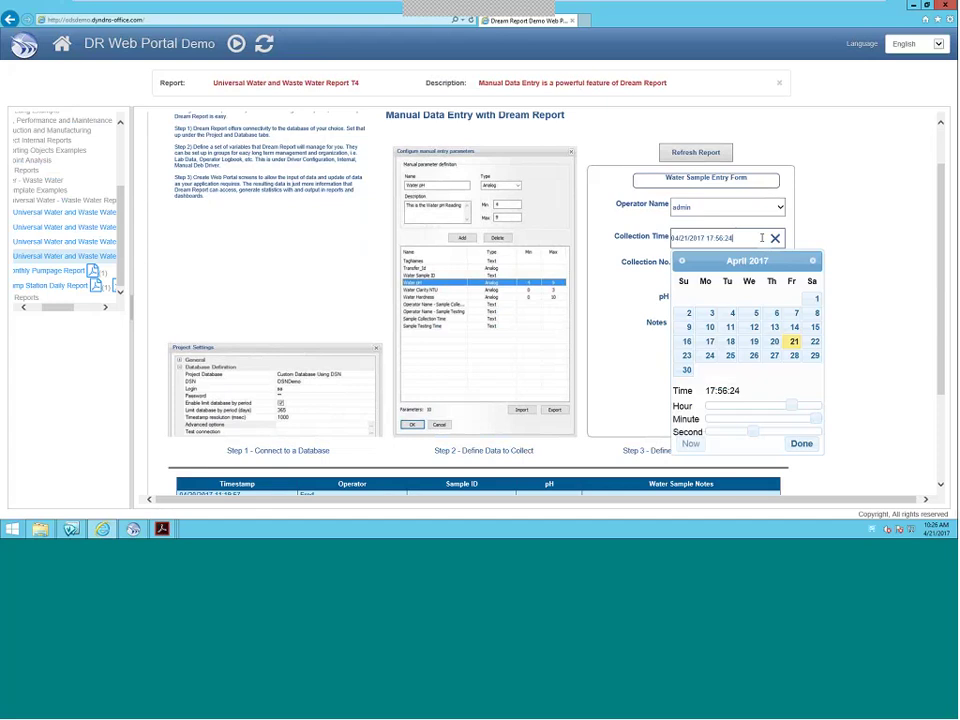
pyautogui.click(755, 342)
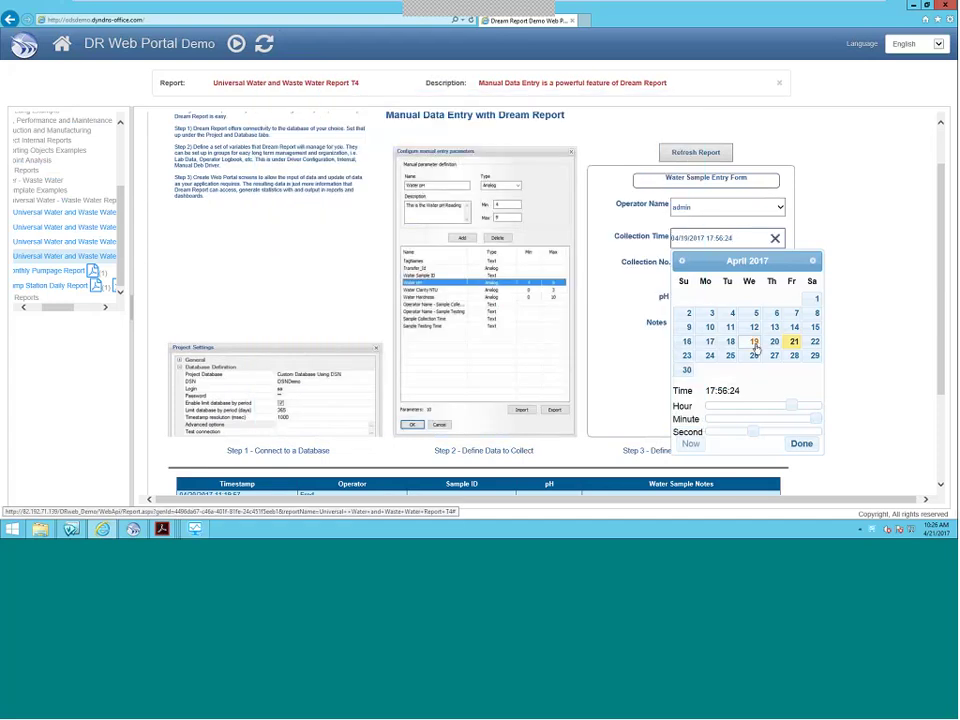
pyautogui.moveTo(791, 406); pyautogui.dragTo(739, 419)
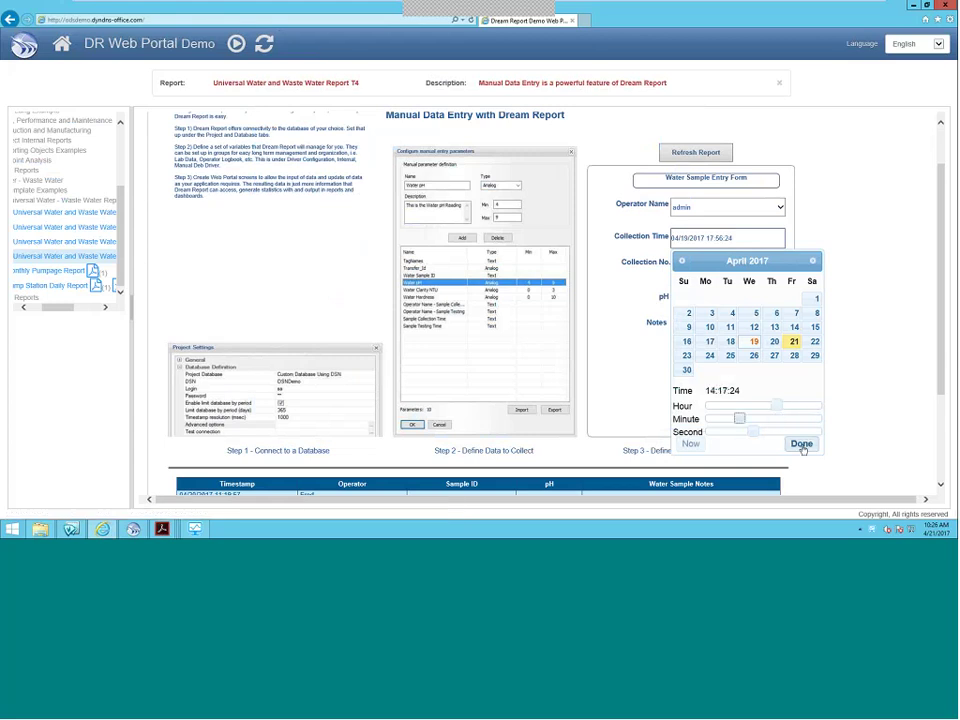
pyautogui.click(802, 444)
pyautogui.click(752, 240)
pyautogui.click(691, 443)
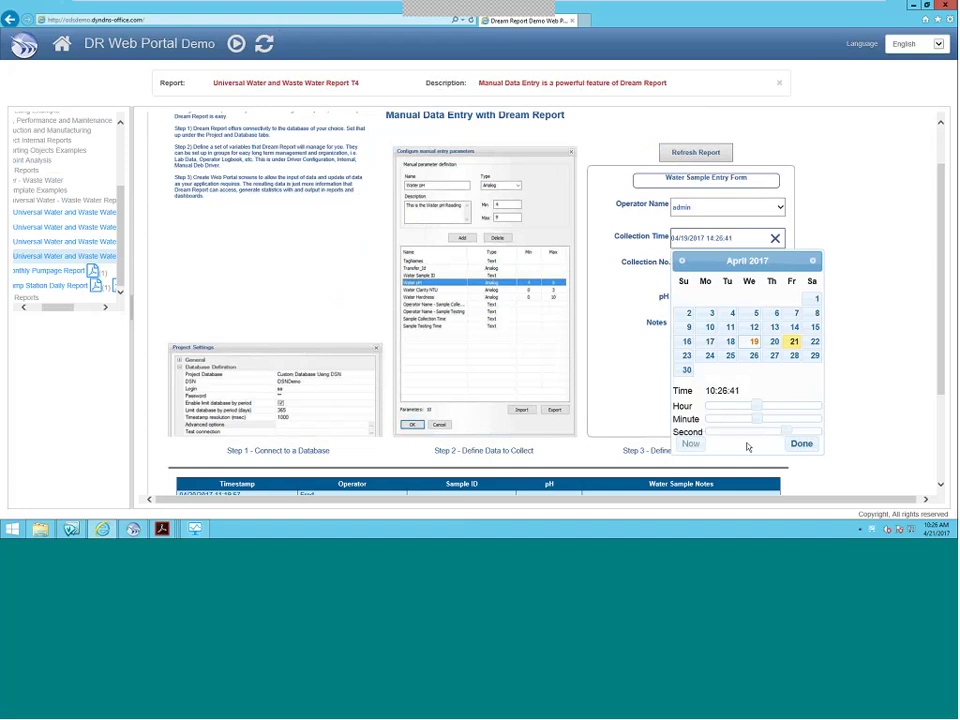
pyautogui.click(802, 445)
# Enter Collection No. 5.1, pH 7.5 and the note 'a piece of note', then save the data
pyautogui.click(738, 263)
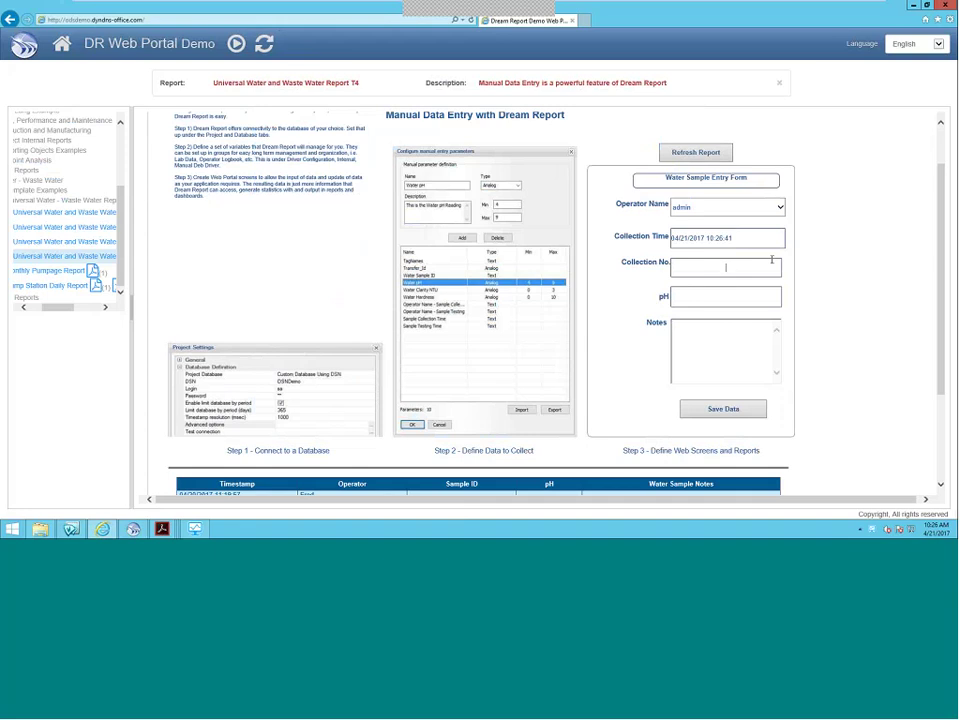
pyautogui.write('5.1')
pyautogui.hotkey('shift', 'Tab')
pyautogui.press('Tab')
pyautogui.press('Tab')
pyautogui.write('7.5')
pyautogui.press('Tab')
pyautogui.write('a piece of note')
pyautogui.scroll(-3, 842, 314)
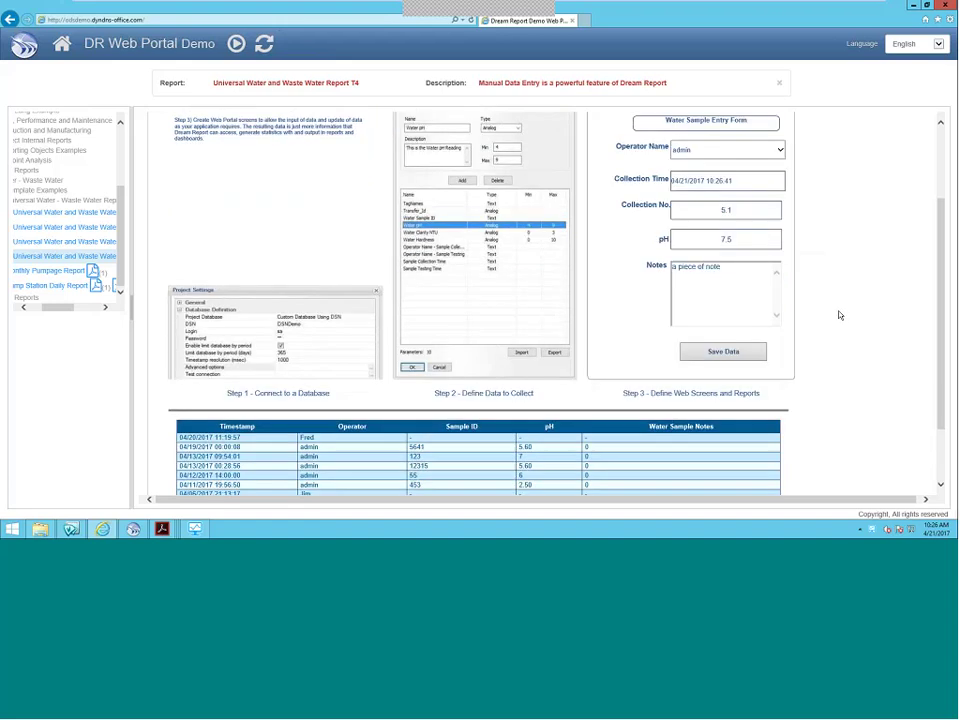
pyautogui.click(751, 298)
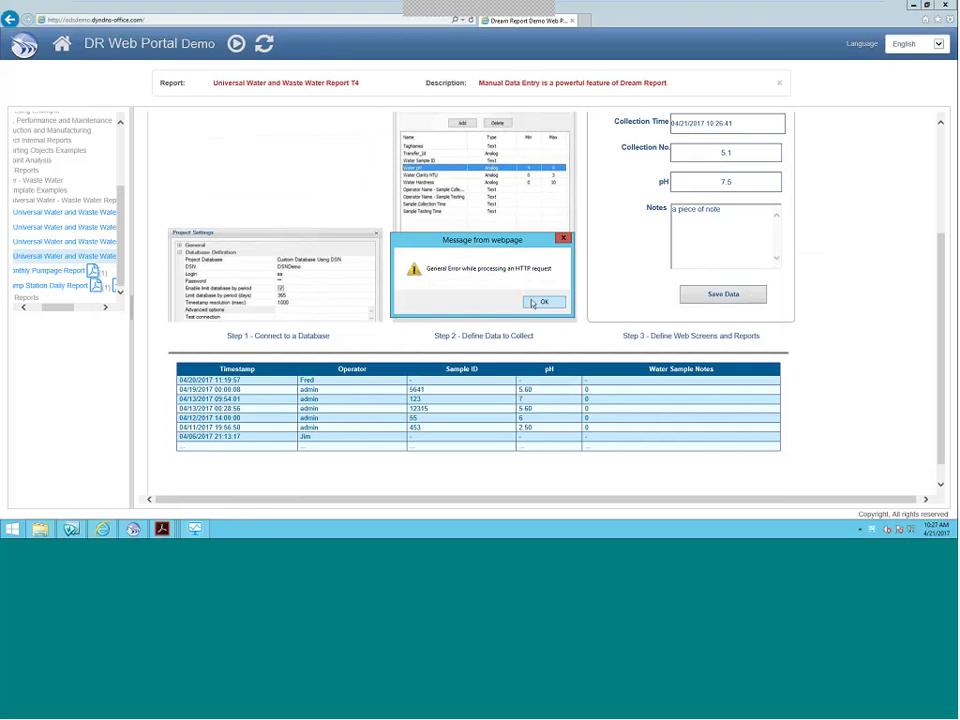
# Dismiss the HTTP error and check the table for the new 04/21/2017 10:26:41 sample row
pyautogui.press('Return')
pyautogui.scroll(2, 601, 334)
pyautogui.scroll(3, 601, 334)
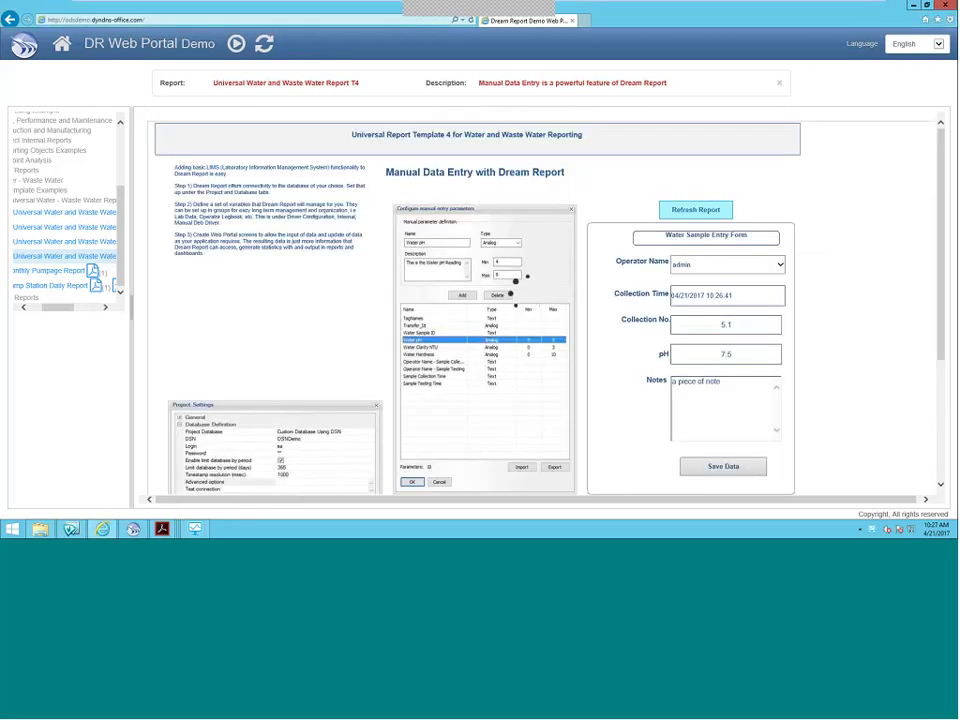
pyautogui.scroll(-3, 466, 274)
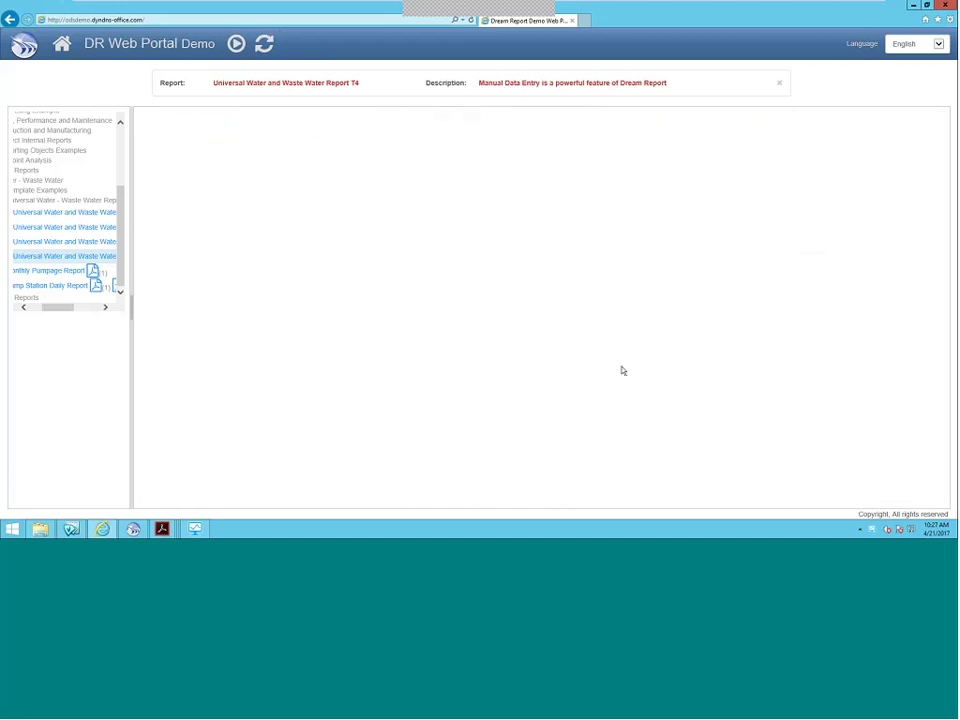
pyautogui.scroll(-3, 621, 370)
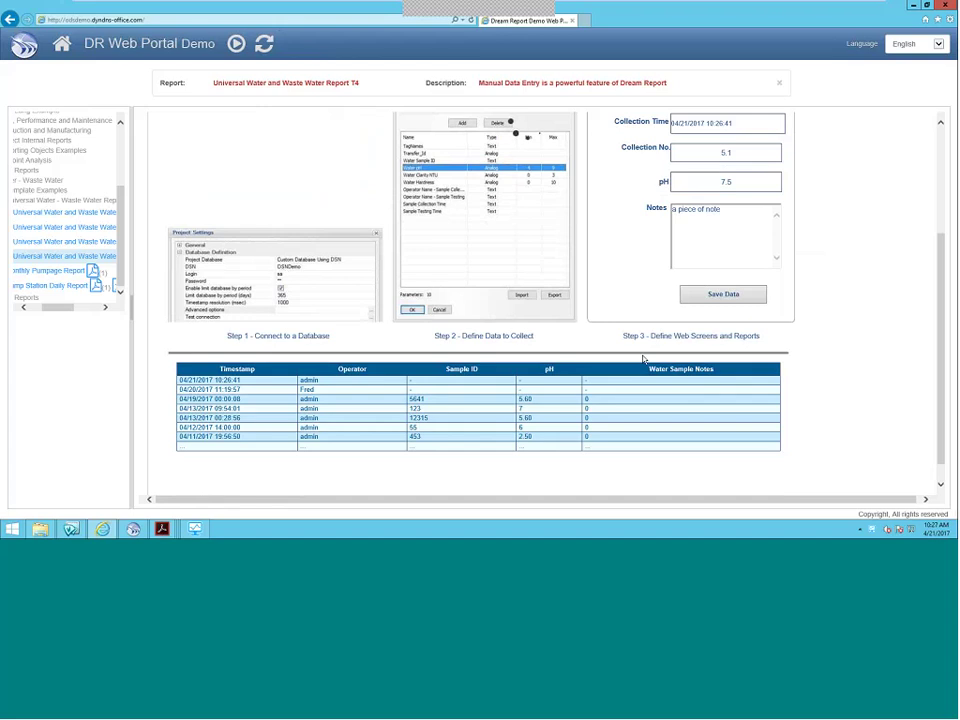
pyautogui.click(543, 301)
pyautogui.scroll(3, 613, 336)
pyautogui.scroll(-3, 573, 325)
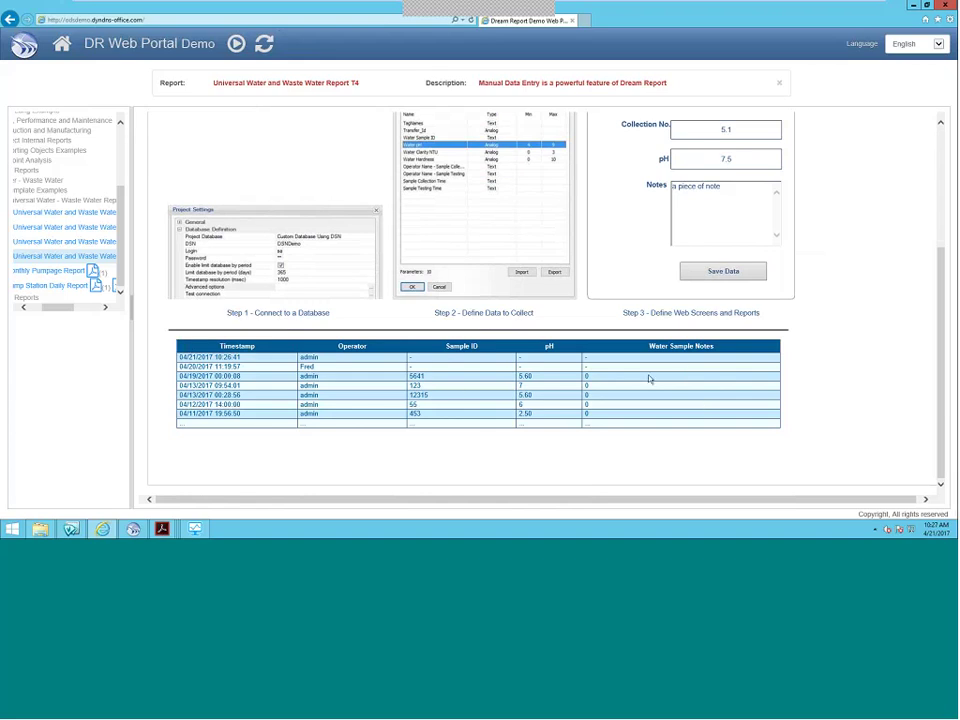
# Widen Excel columns C and E so the statistics title, timestamps and Down Time heading show fully
pyautogui.click(134, 527)
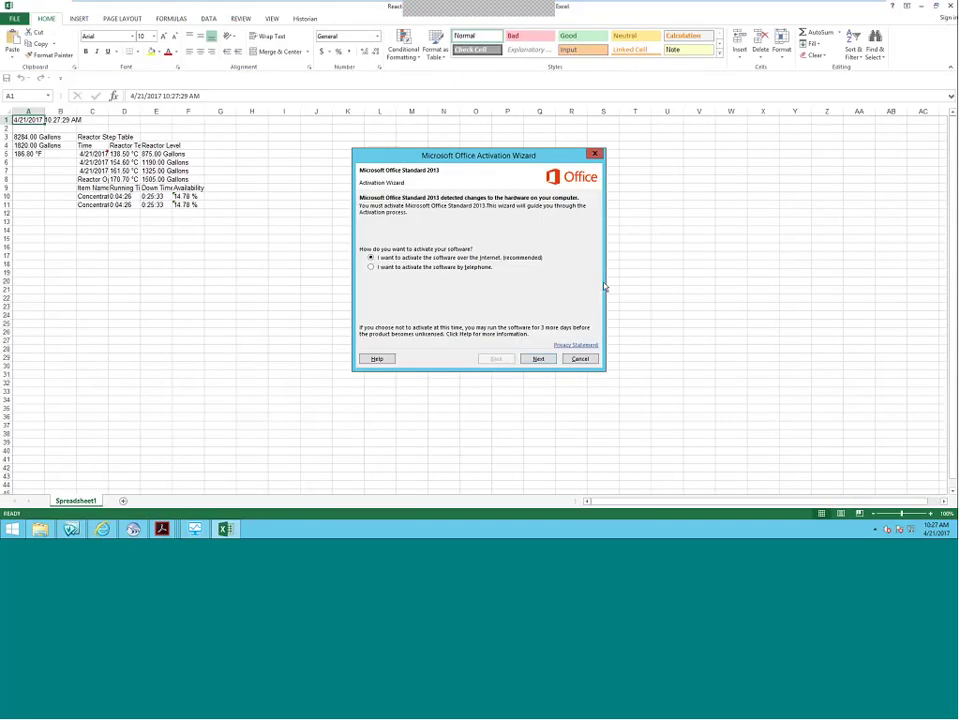
pyautogui.click(589, 361)
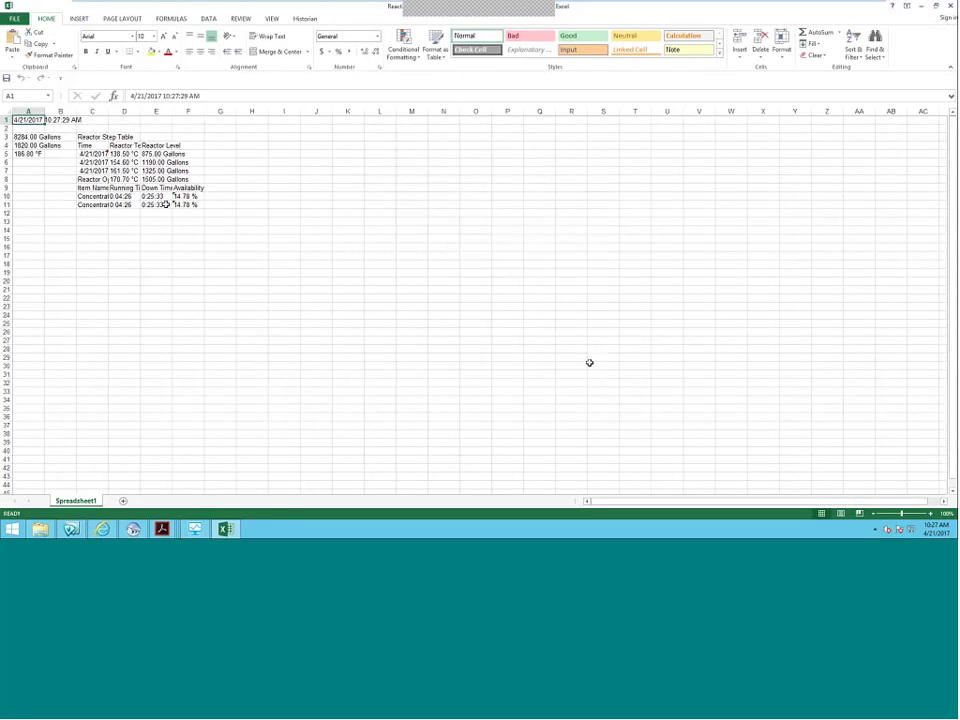
pyautogui.click(92, 154)
pyautogui.click(95, 178)
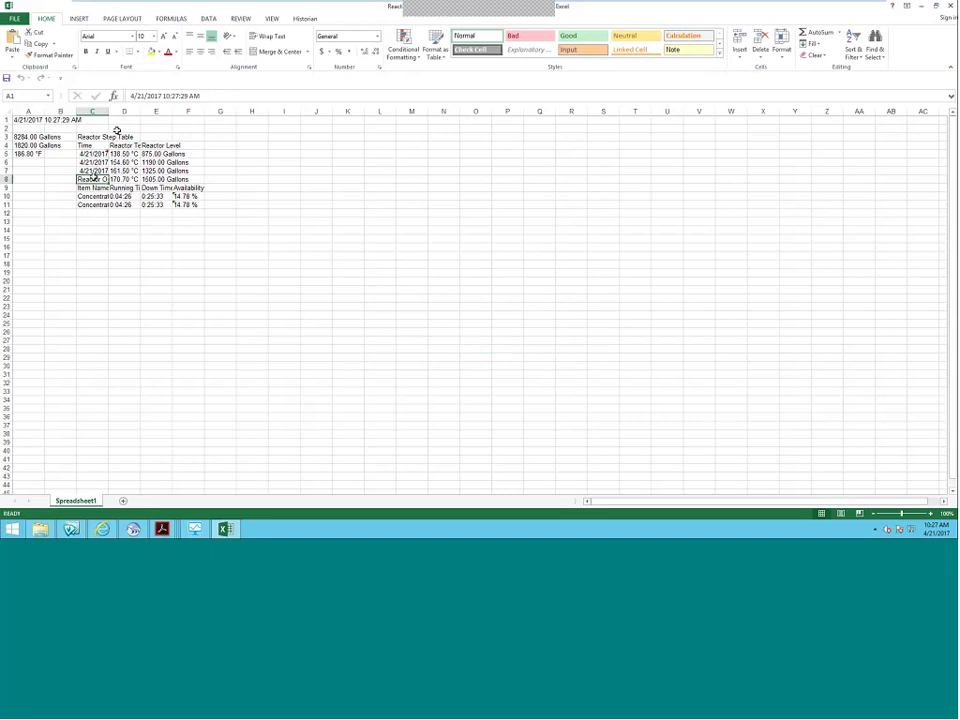
pyautogui.moveTo(108, 111); pyautogui.dragTo(229, 110)
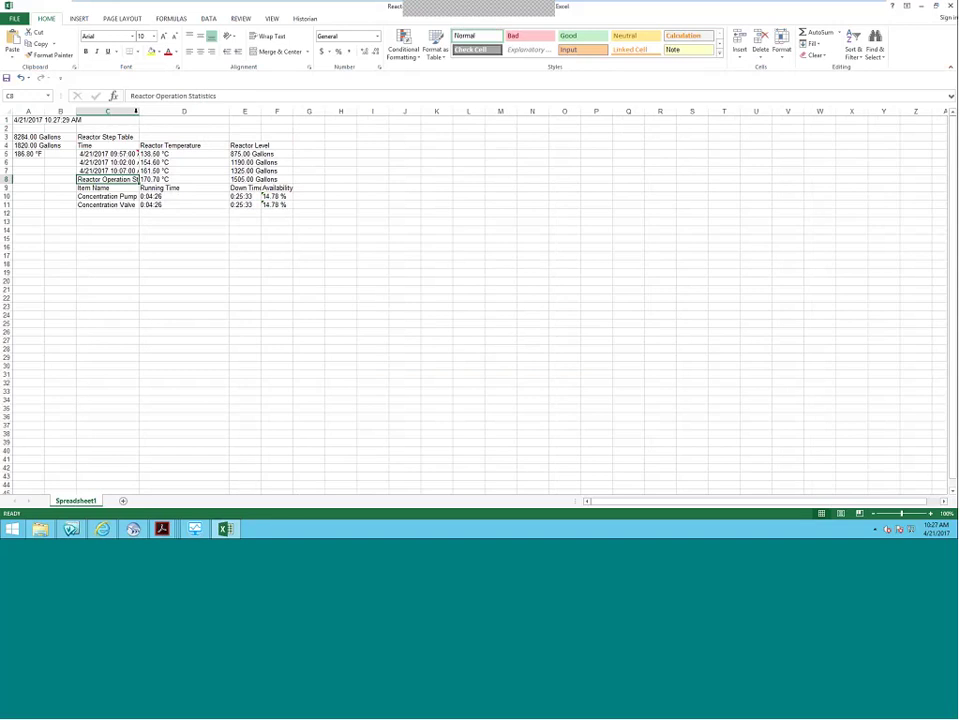
pyautogui.moveTo(139, 111); pyautogui.dragTo(163, 111)
pyautogui.moveTo(286, 114); pyautogui.dragTo(305, 113)
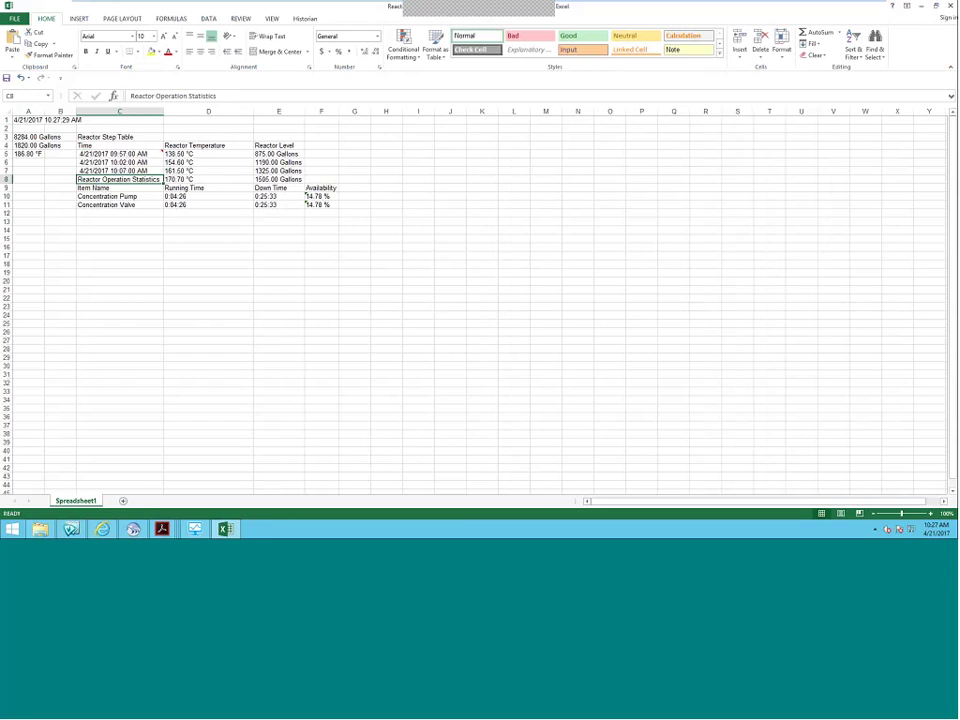
pyautogui.click(921, 5)
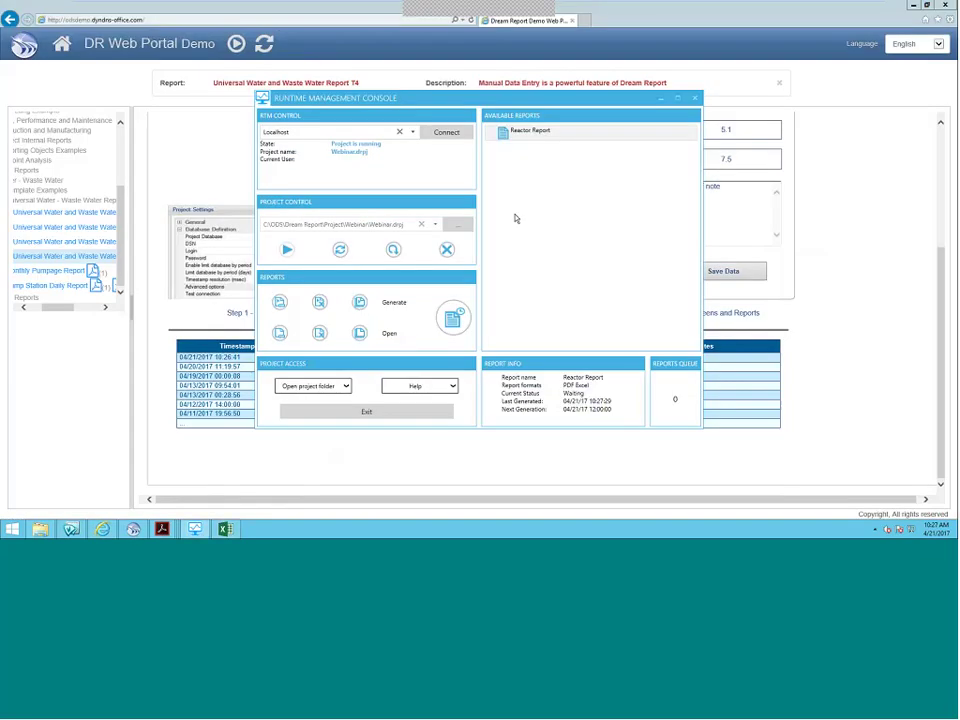
# Choose Configure IIS from the Webinar project's Project Access list and approve the User Account Control prompt
pyautogui.click(343, 386)
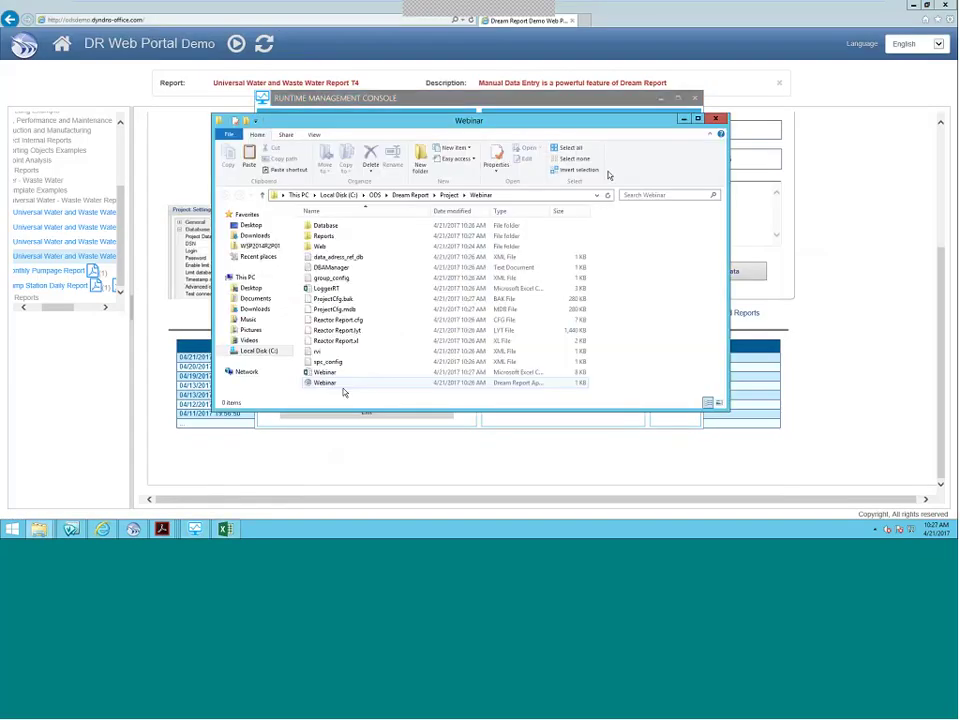
pyautogui.hotkey('alt', 'F4')
pyautogui.click(345, 386)
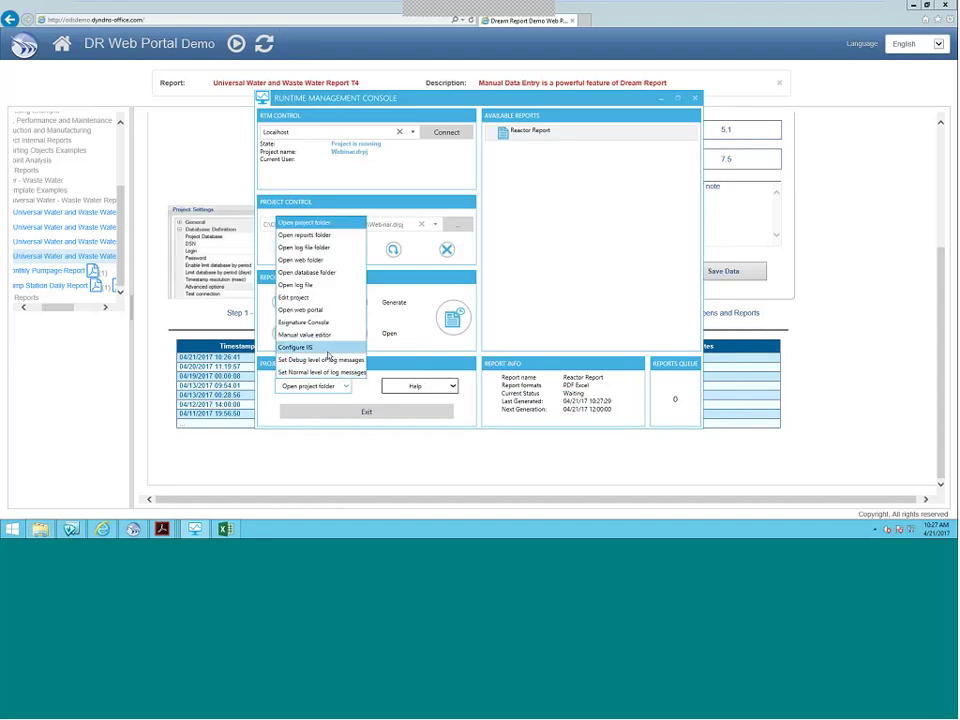
pyautogui.click(328, 347)
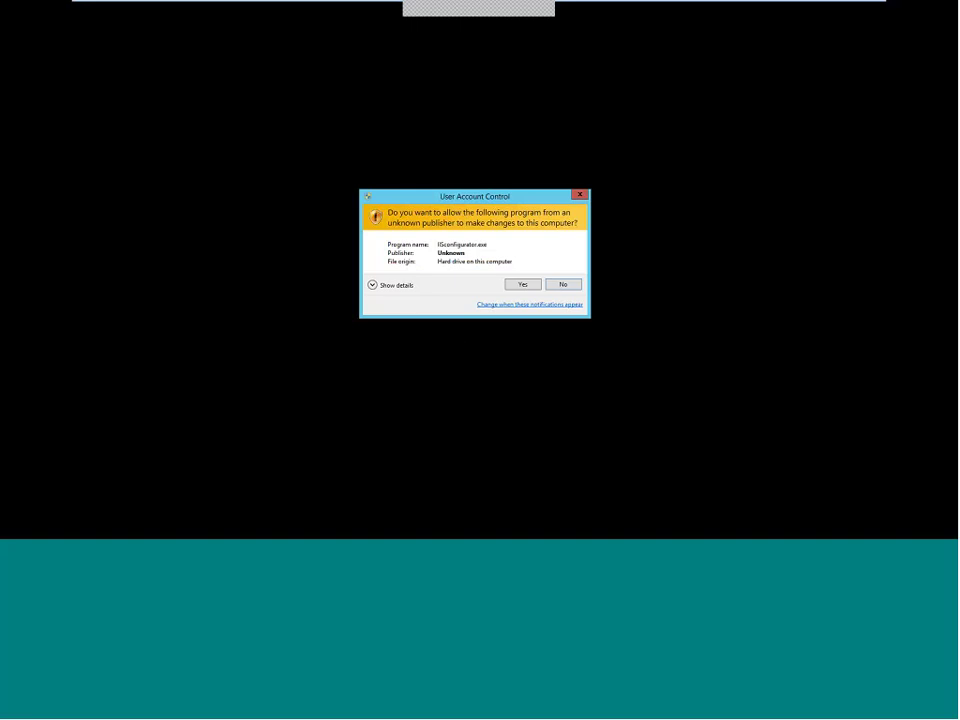
pyautogui.click(522, 284)
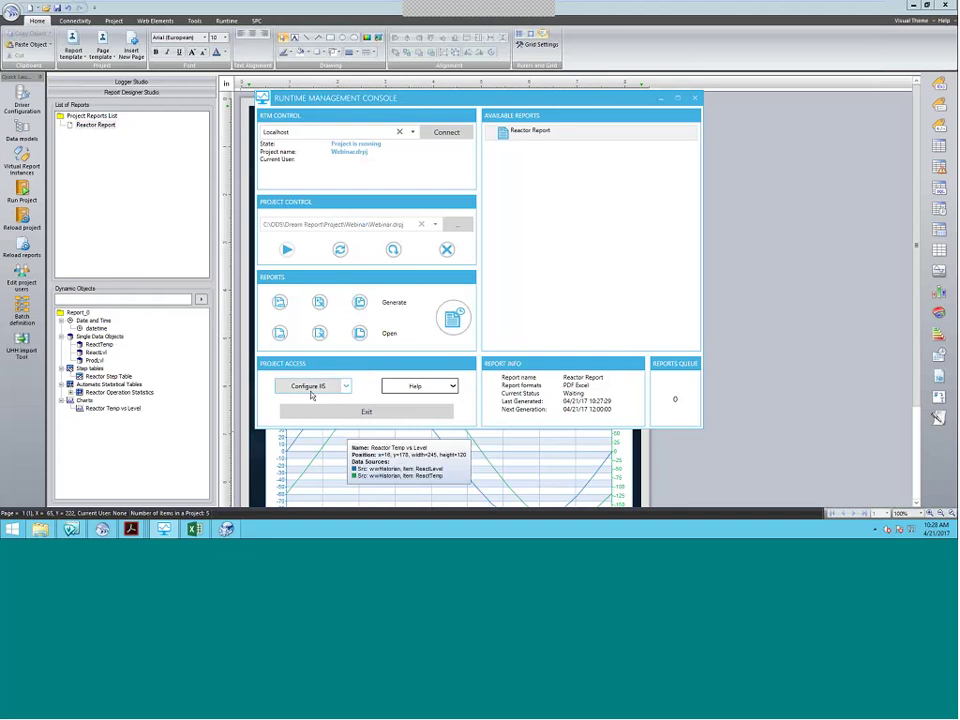
# Exit the Runtime Management Console and configure IIS on the Default Web Site
pyautogui.click(366, 412)
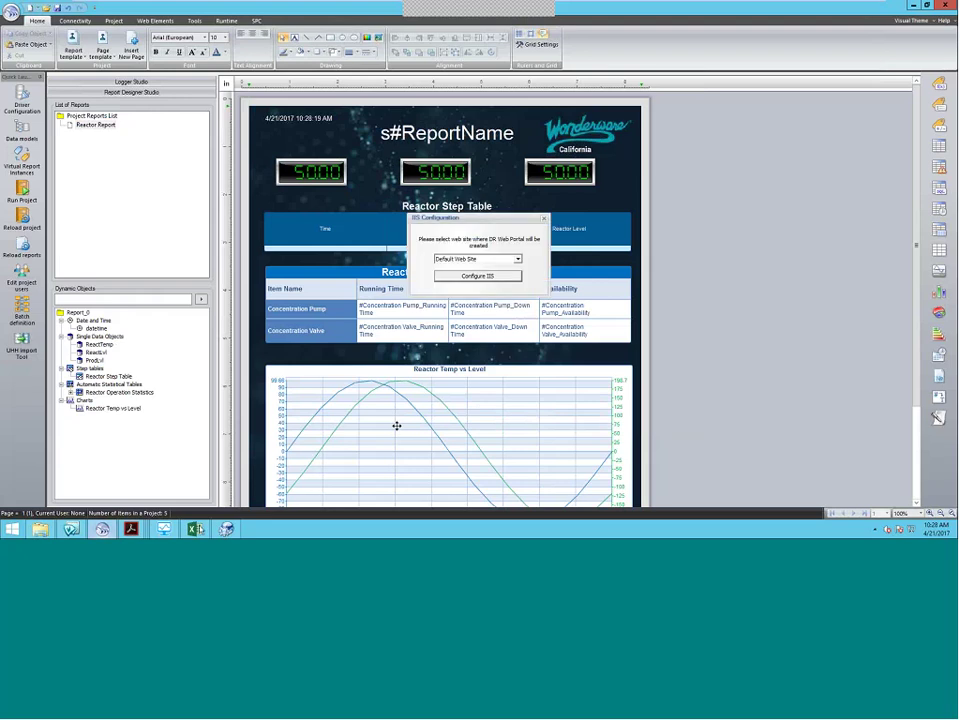
pyautogui.click(484, 275)
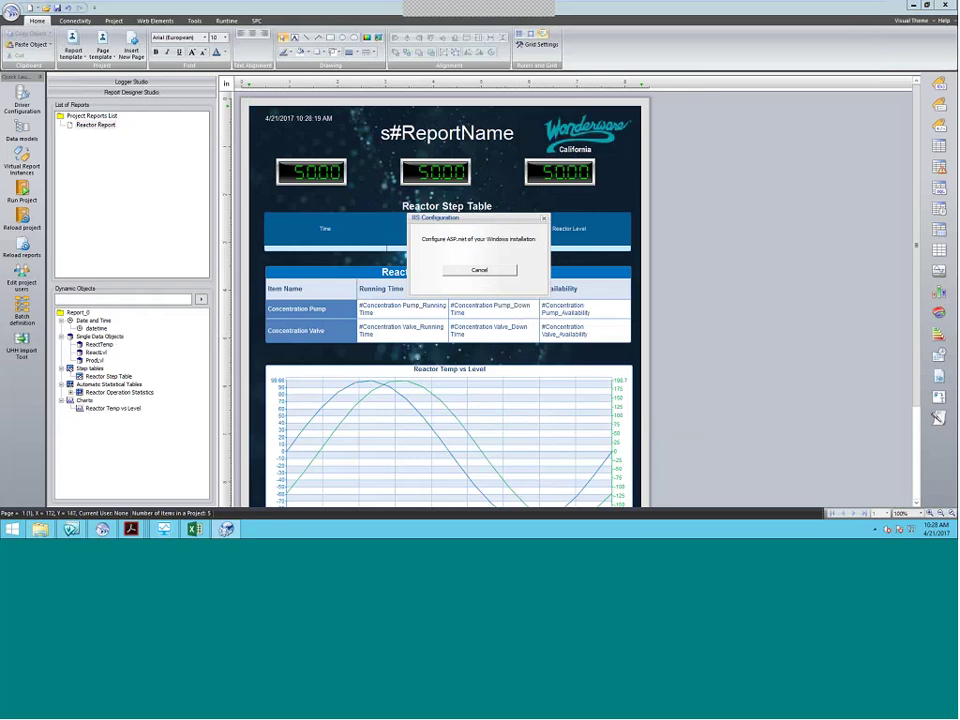
pyautogui.click(494, 274)
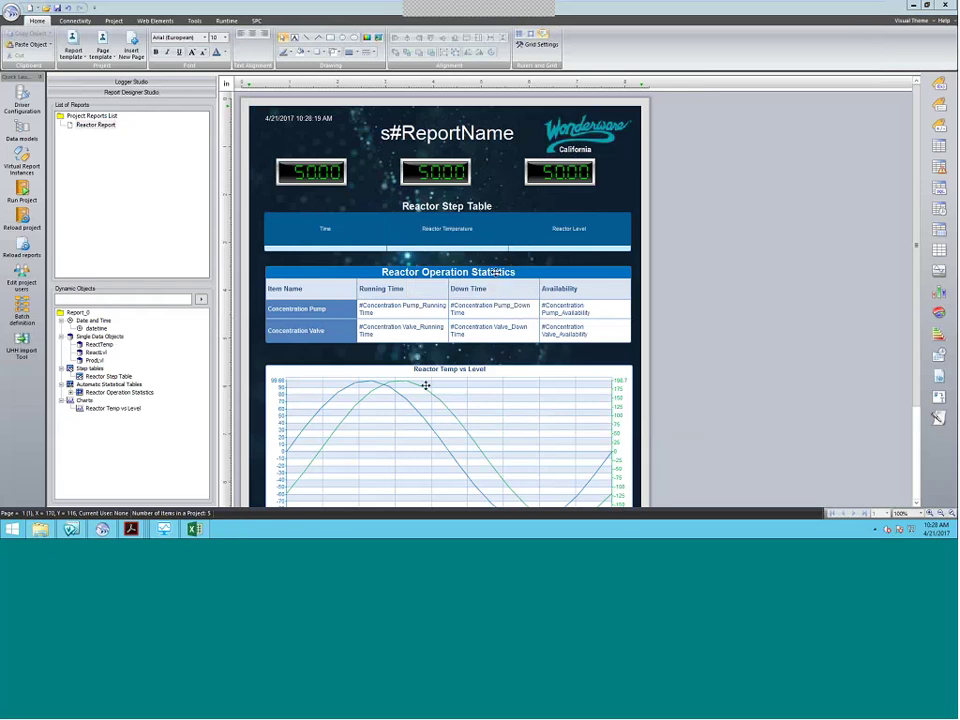
pyautogui.press('super')
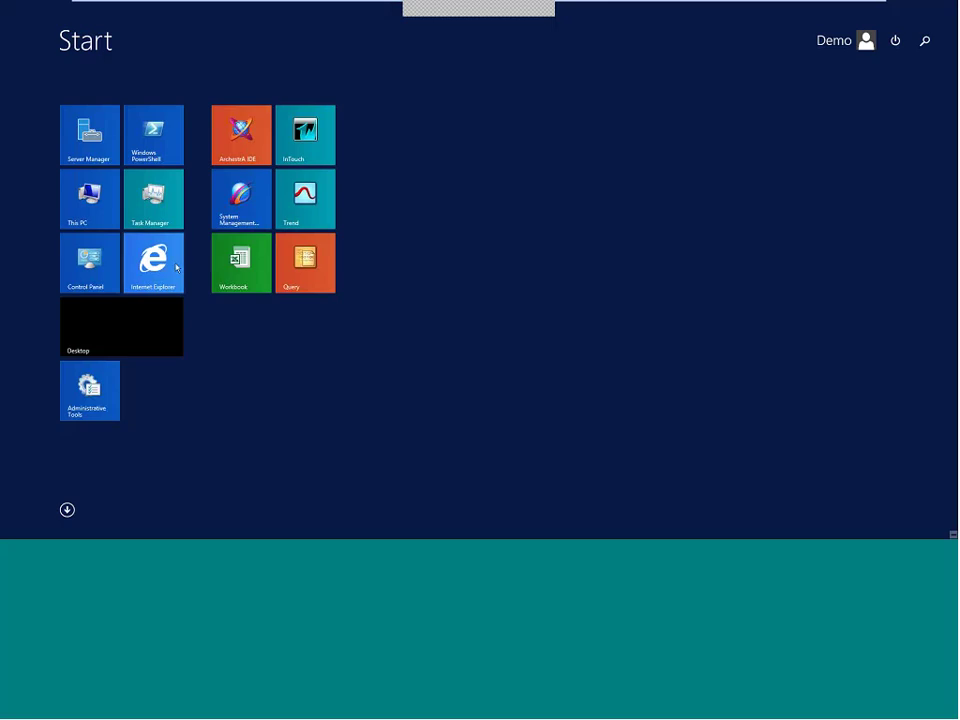
# Open localhost/DRWeb and scroll through the Reactor Report PDF output
pyautogui.click(180, 258)
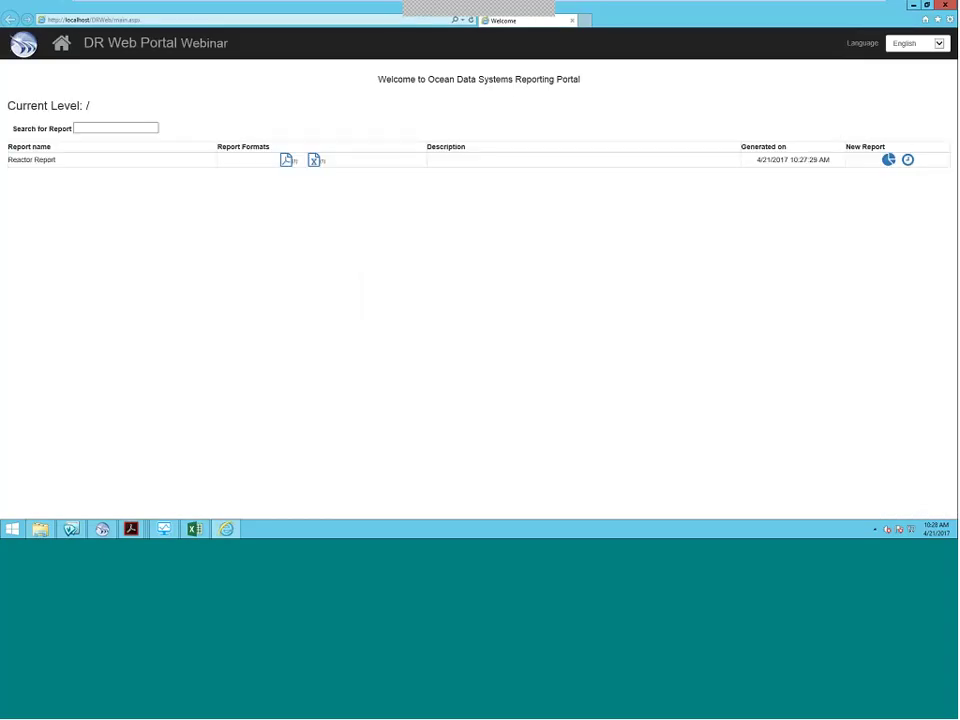
pyautogui.click(286, 161)
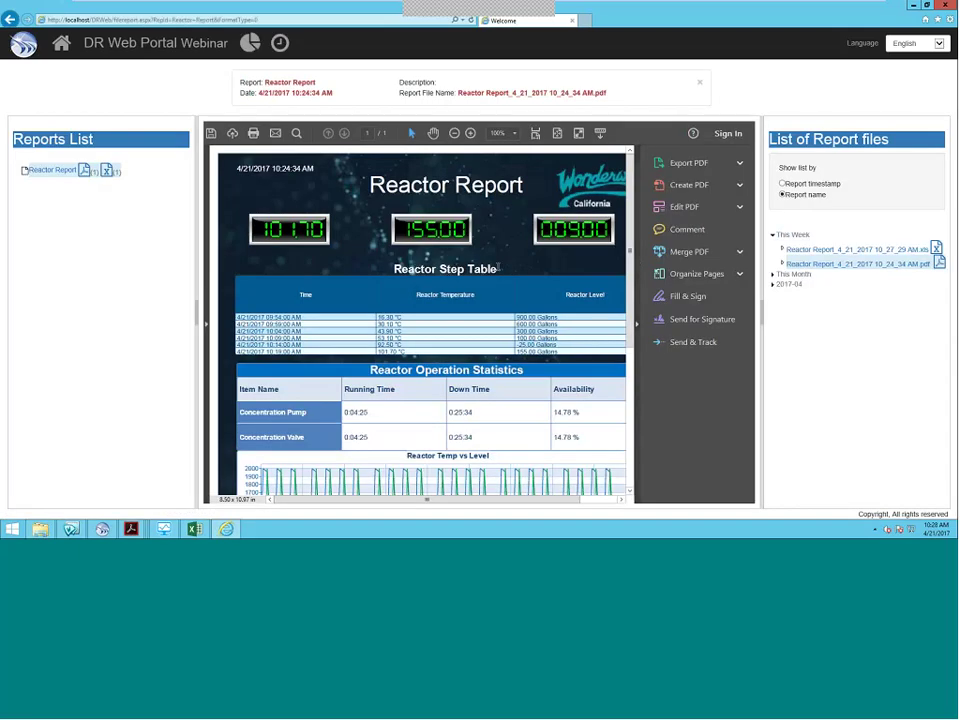
pyautogui.scroll(-5, 634, 267)
pyautogui.scroll(2, 620, 341)
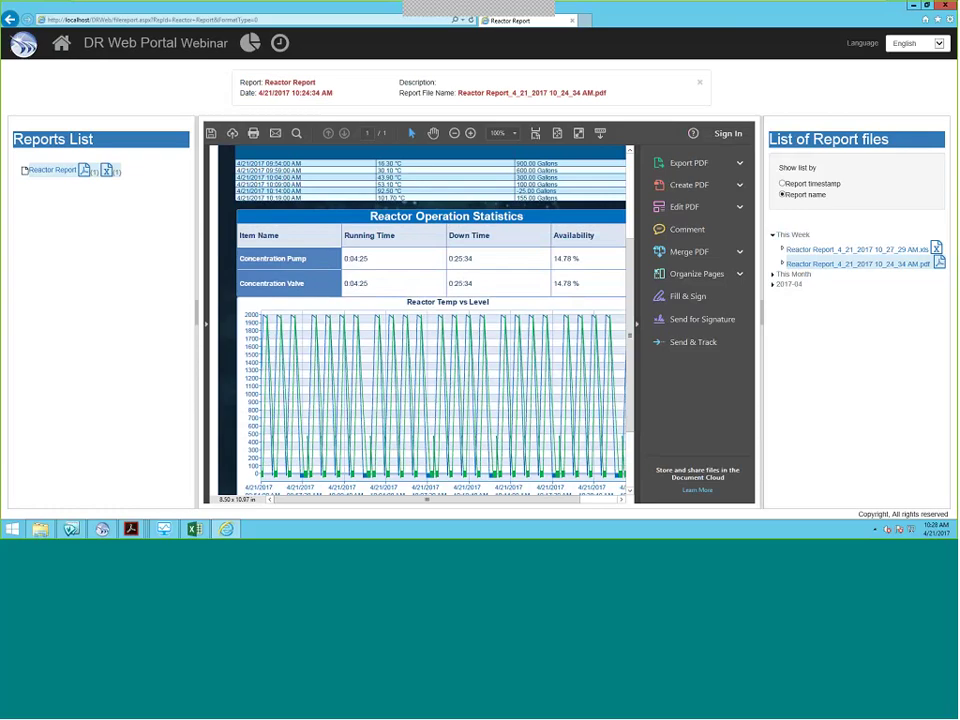
pyautogui.hotkey('alt', 'Tab')
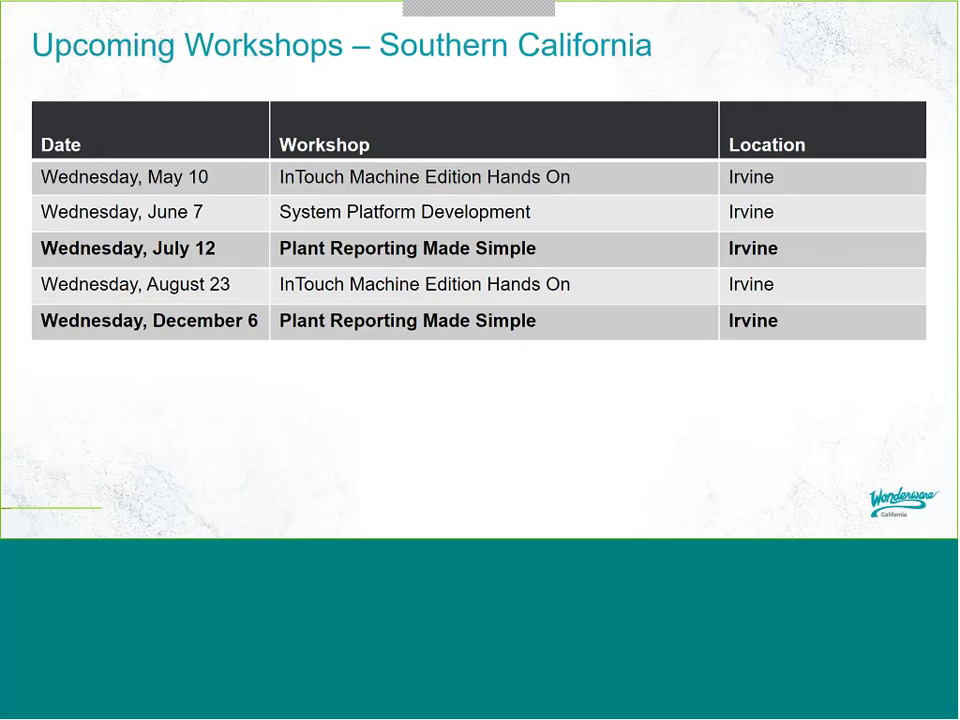
# Advance past the Northern California workshops slide to the closing 'Thank You! Questions?' slide
pyautogui.press('Right')
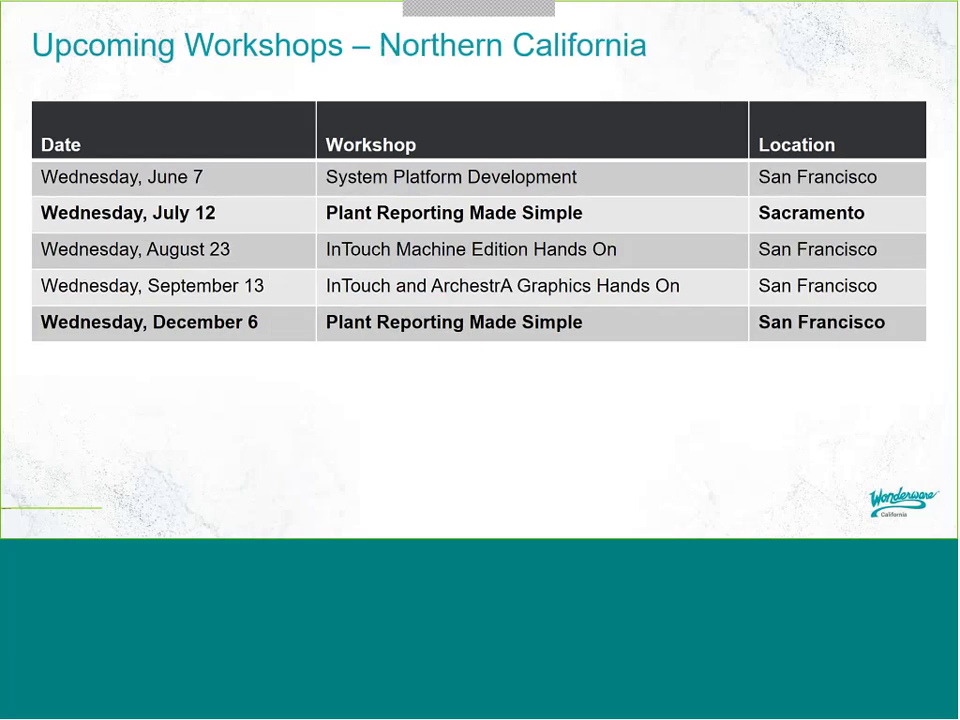
pyautogui.press('Right')
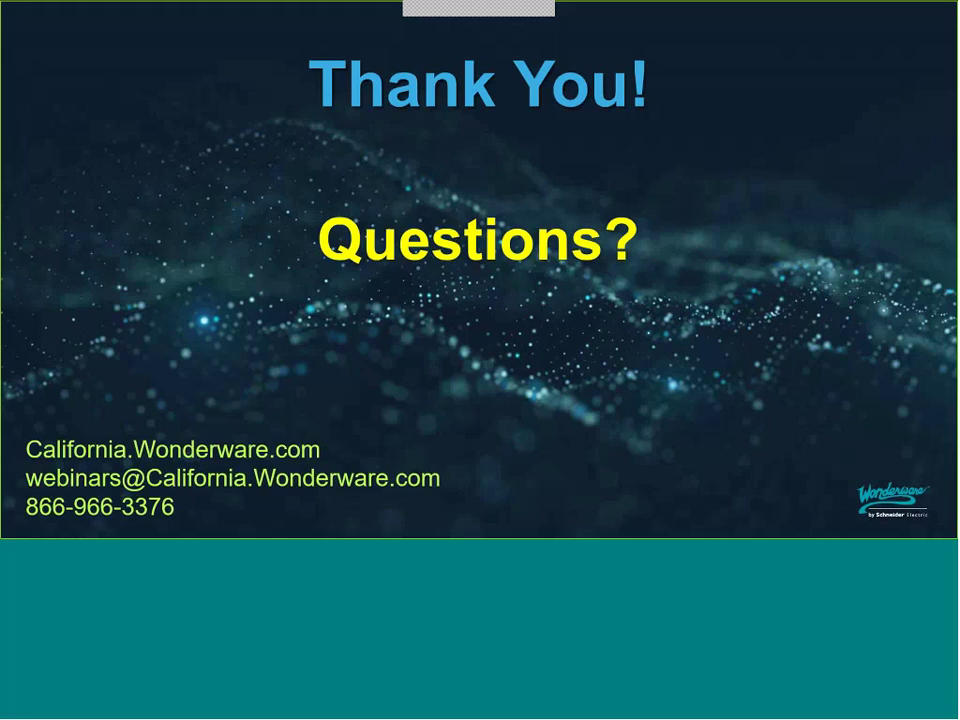